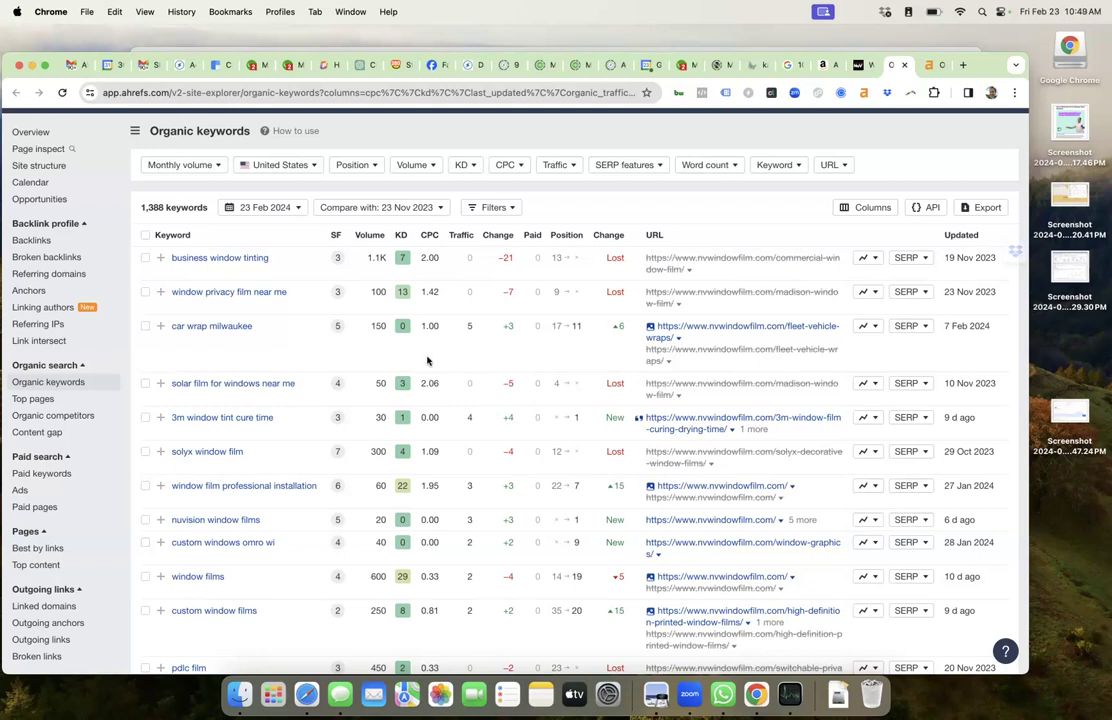
# Step: Review the organic keywords report for nvwindowfilm.com, checking keyword positions and the SERP features listed for individual keywords
pyautogui.scroll(-1, 561, 403)
pyautogui.scroll(-2, 561, 403)
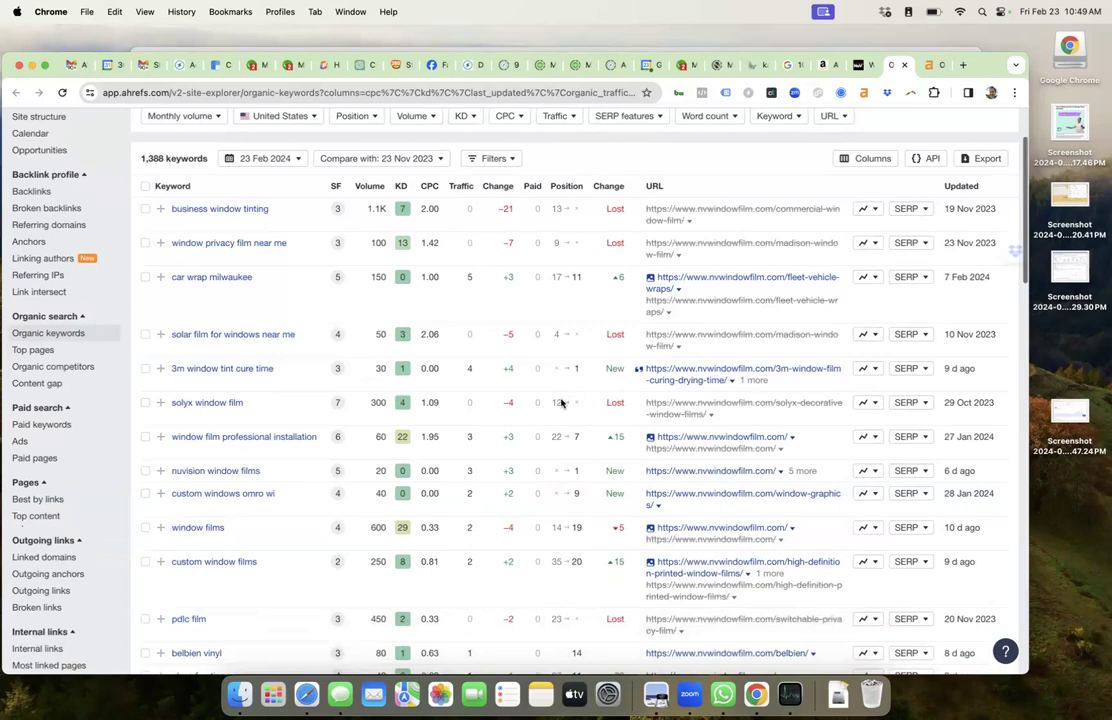
pyautogui.scroll(-4, 561, 403)
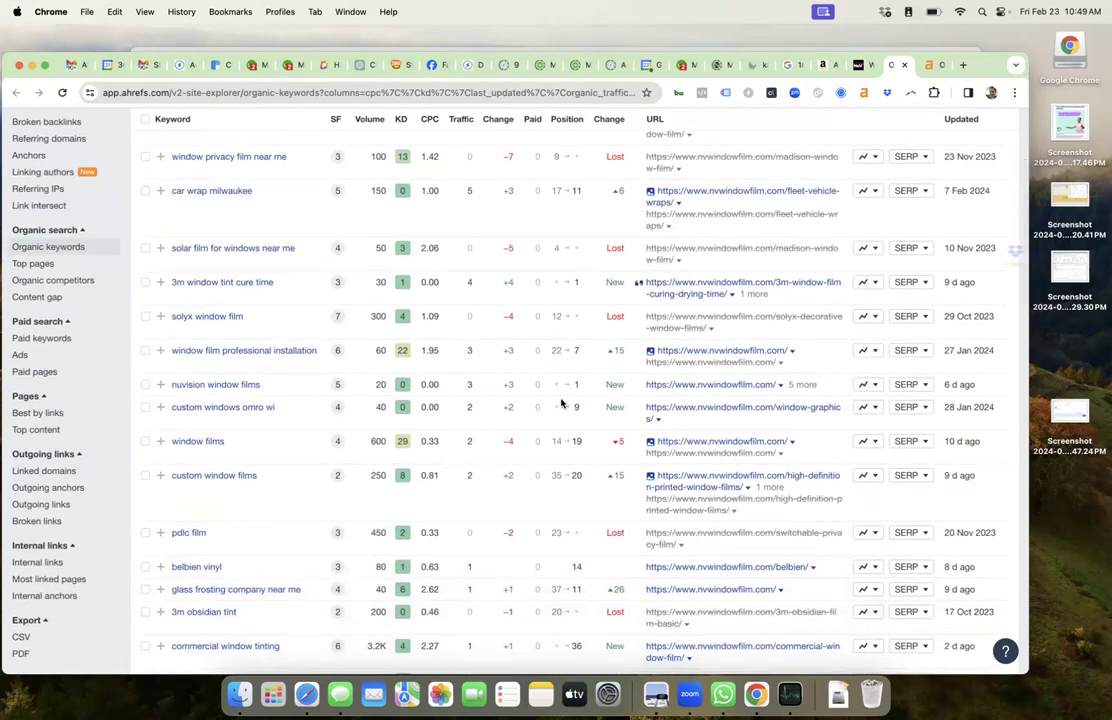
pyautogui.scroll(-2, 561, 403)
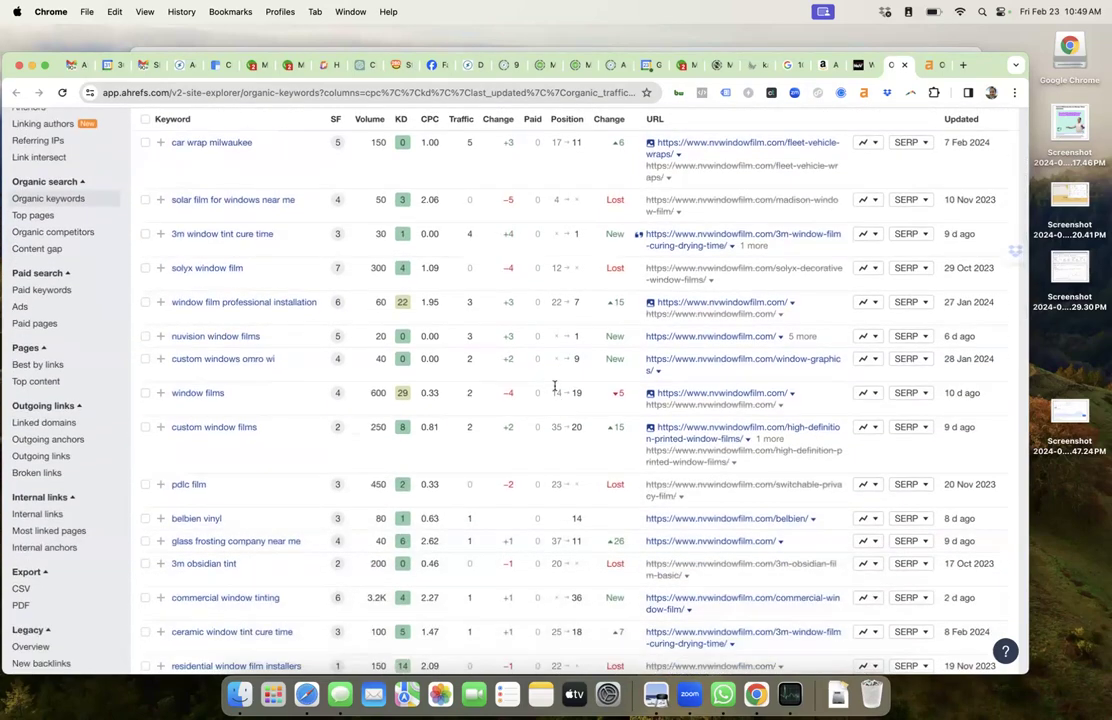
pyautogui.scroll(6, 554, 413)
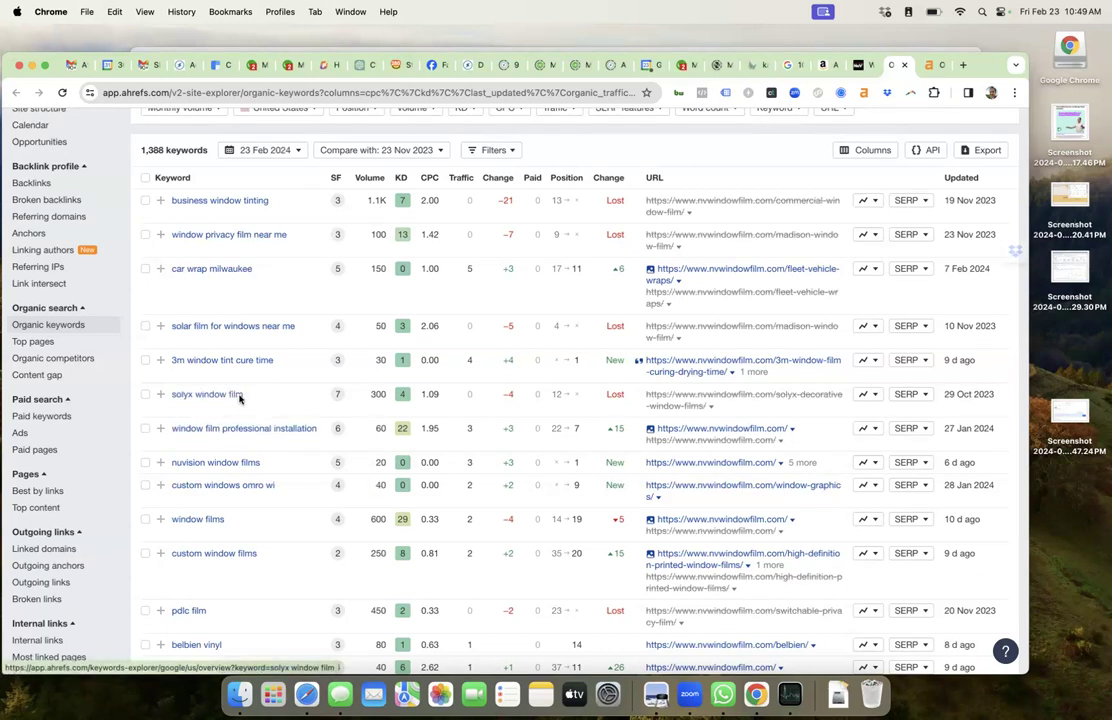
pyautogui.moveTo(336, 395)
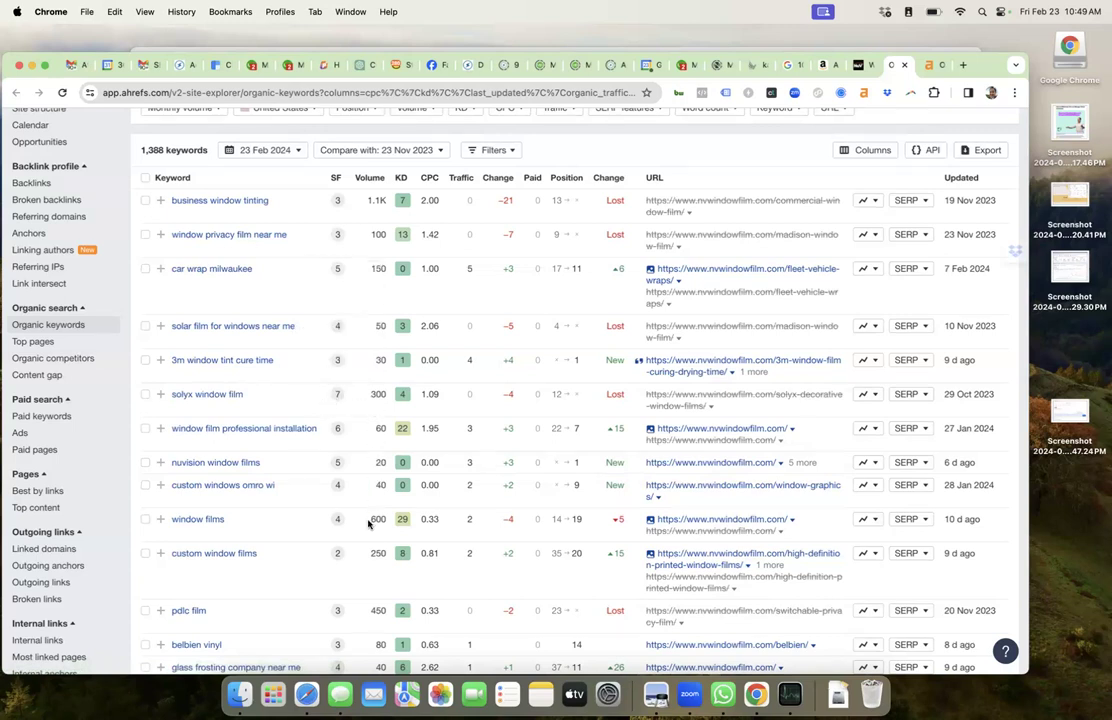
pyautogui.scroll(-1, 368, 523)
pyautogui.moveTo(337, 449)
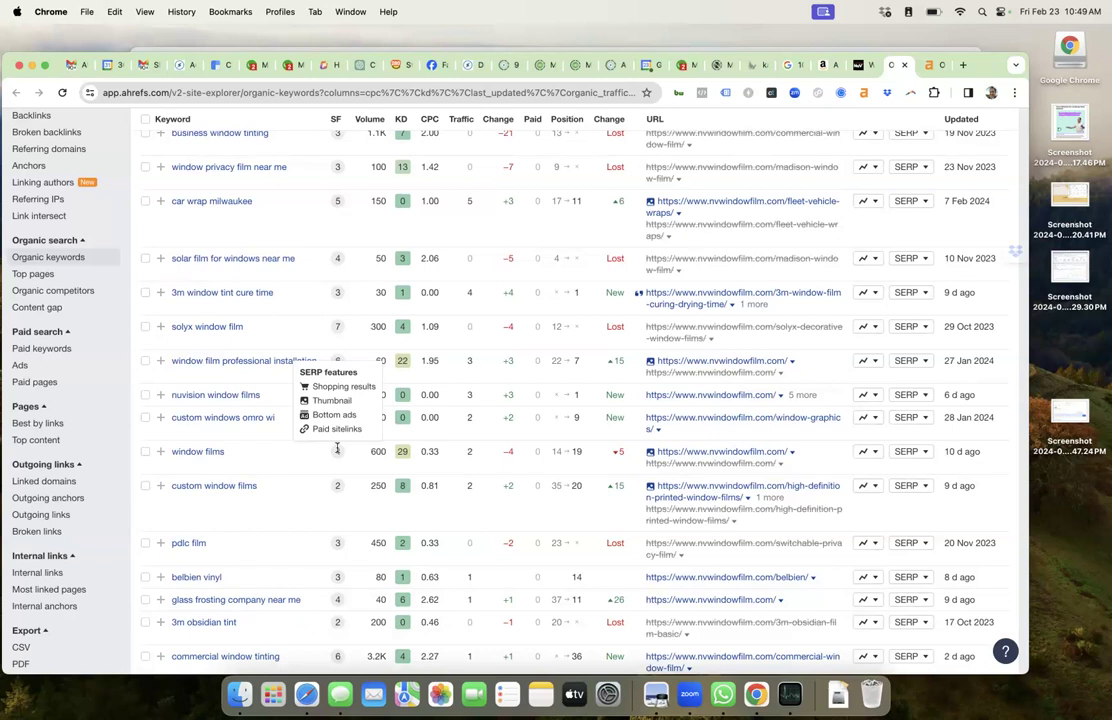
pyautogui.scroll(-1, 337, 449)
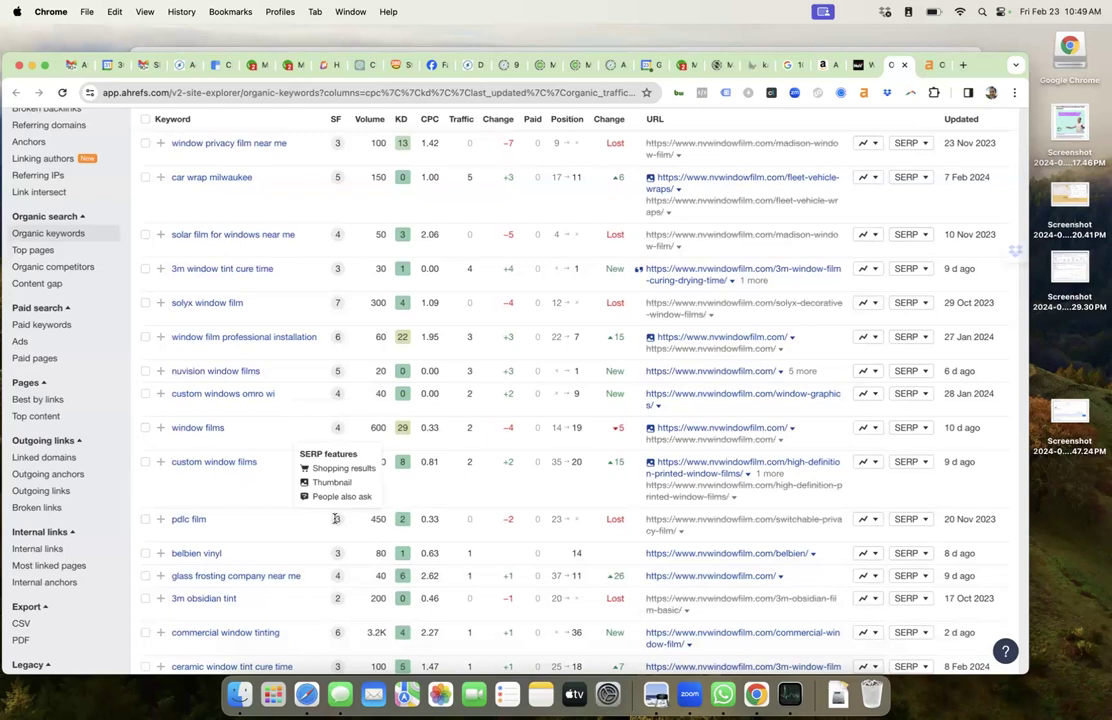
pyautogui.moveTo(339, 309)
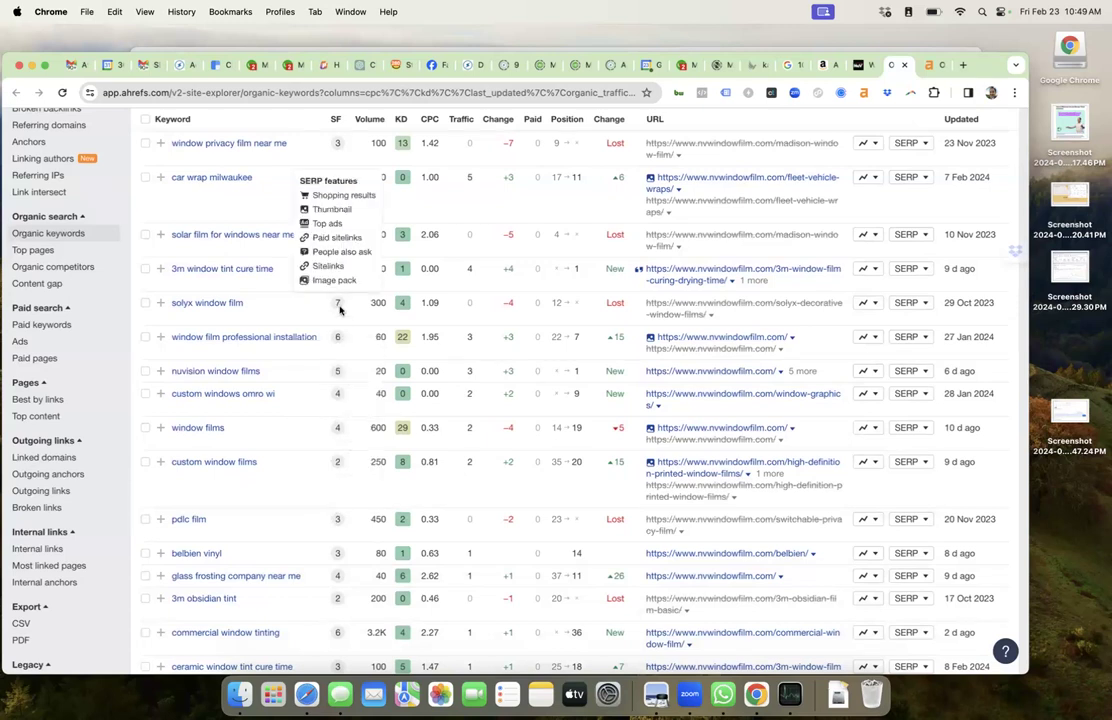
pyautogui.scroll(3, 339, 310)
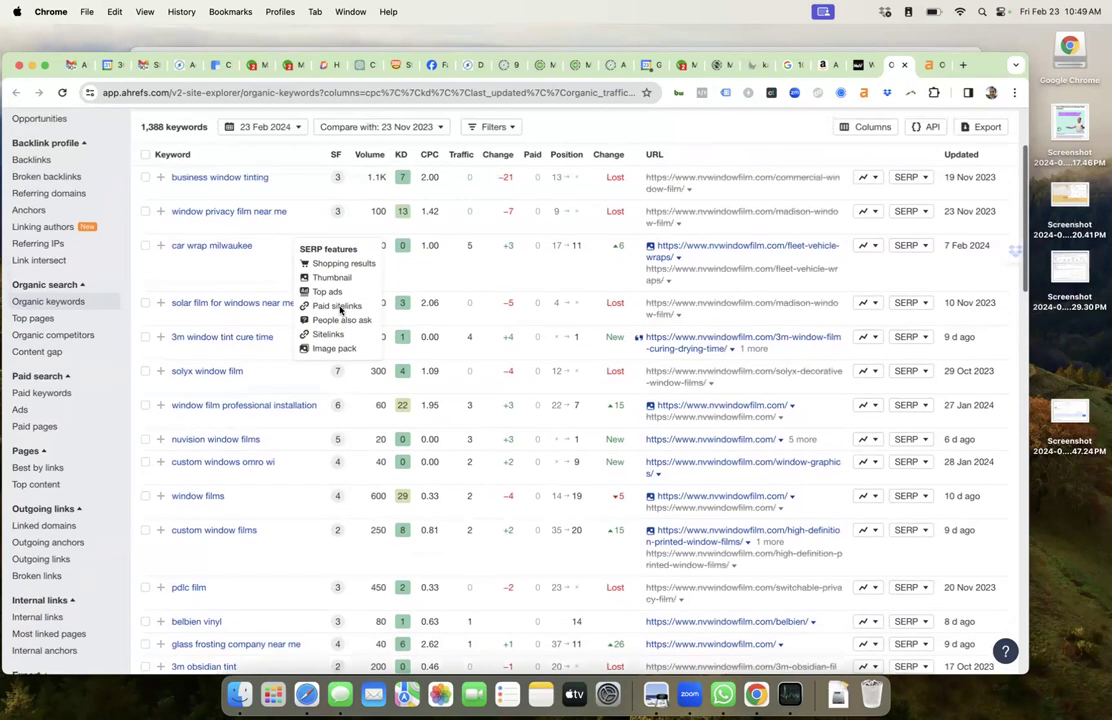
pyautogui.moveTo(337, 213)
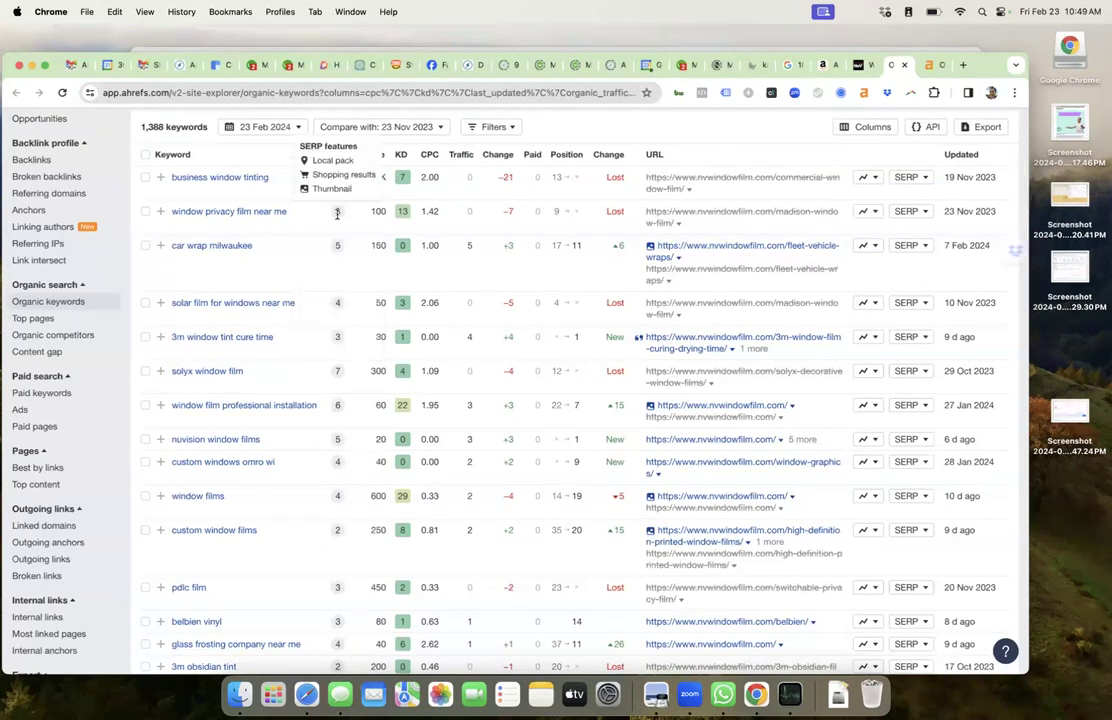
pyautogui.scroll(2, 337, 213)
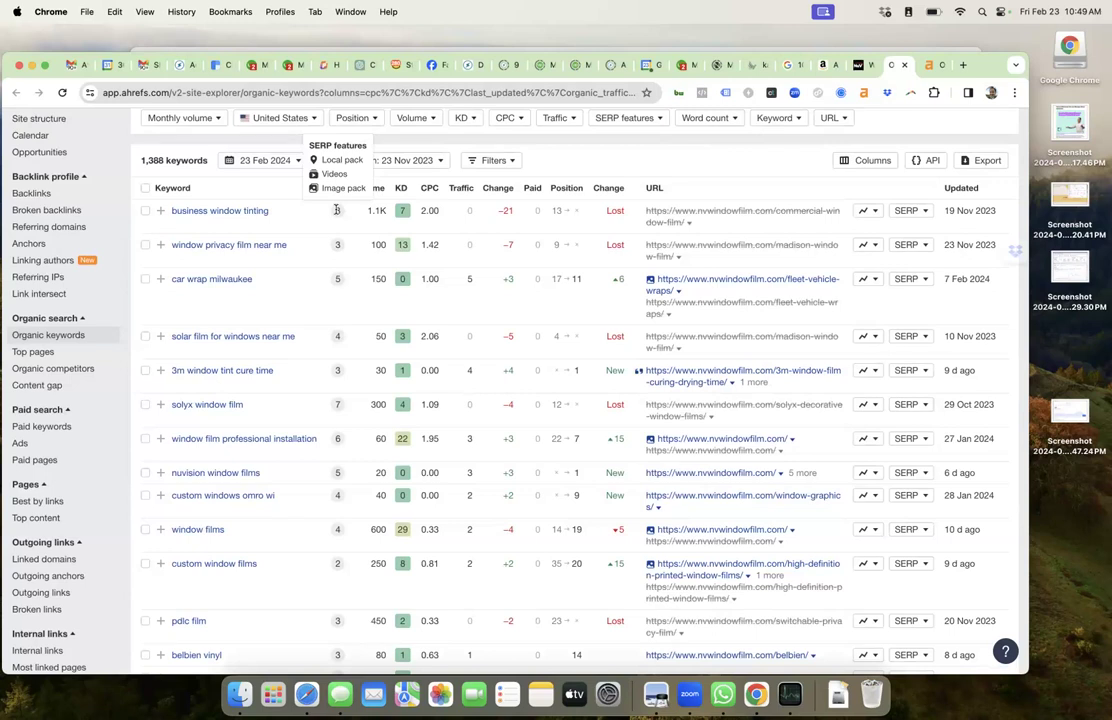
# Step: Open localfalcon.com in a new browser tab and go to its account login page
pyautogui.press('super+t')
pyautogui.write('localfalcon.com')
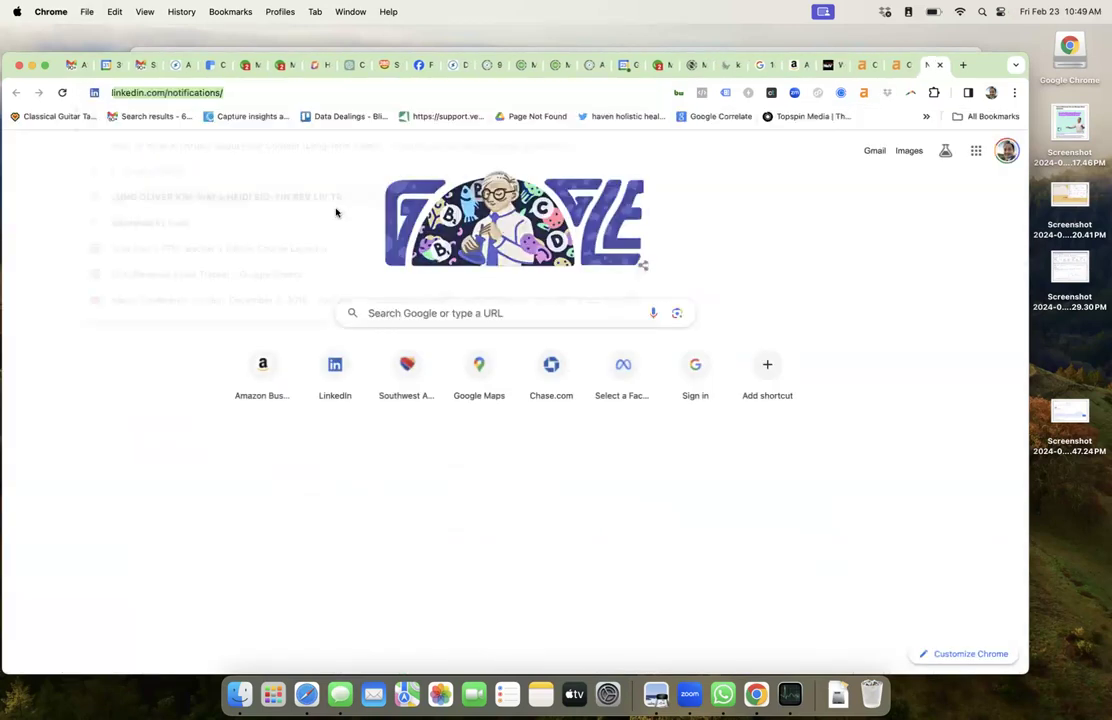
pyautogui.press('Return')
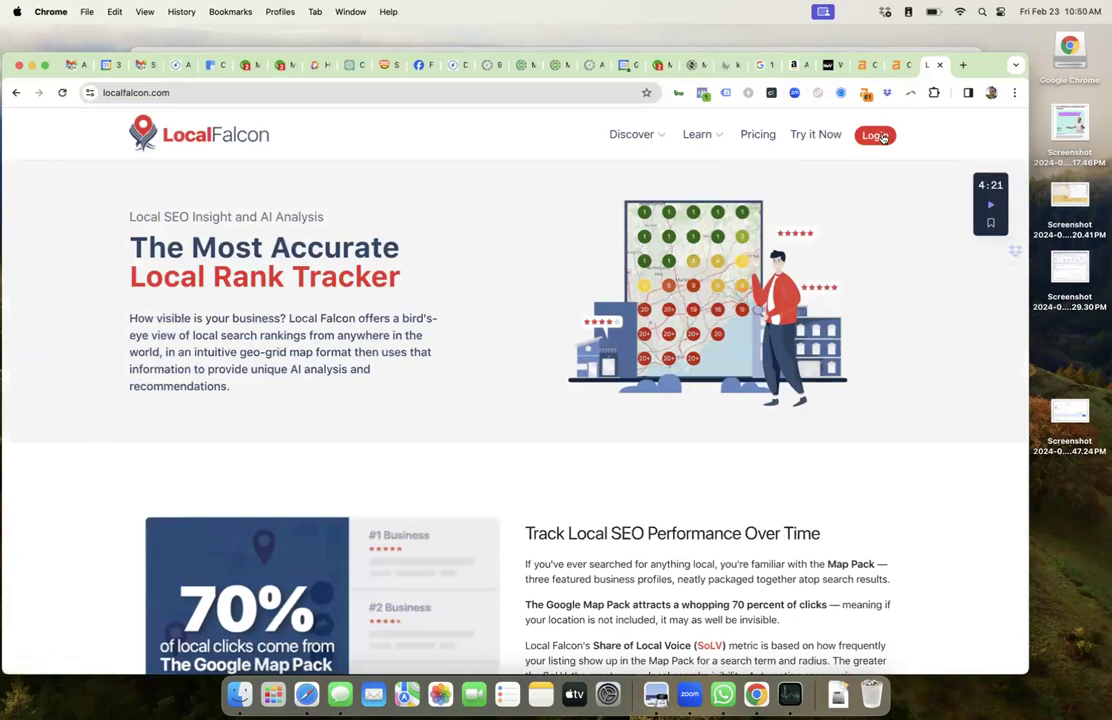
pyautogui.click(878, 136)
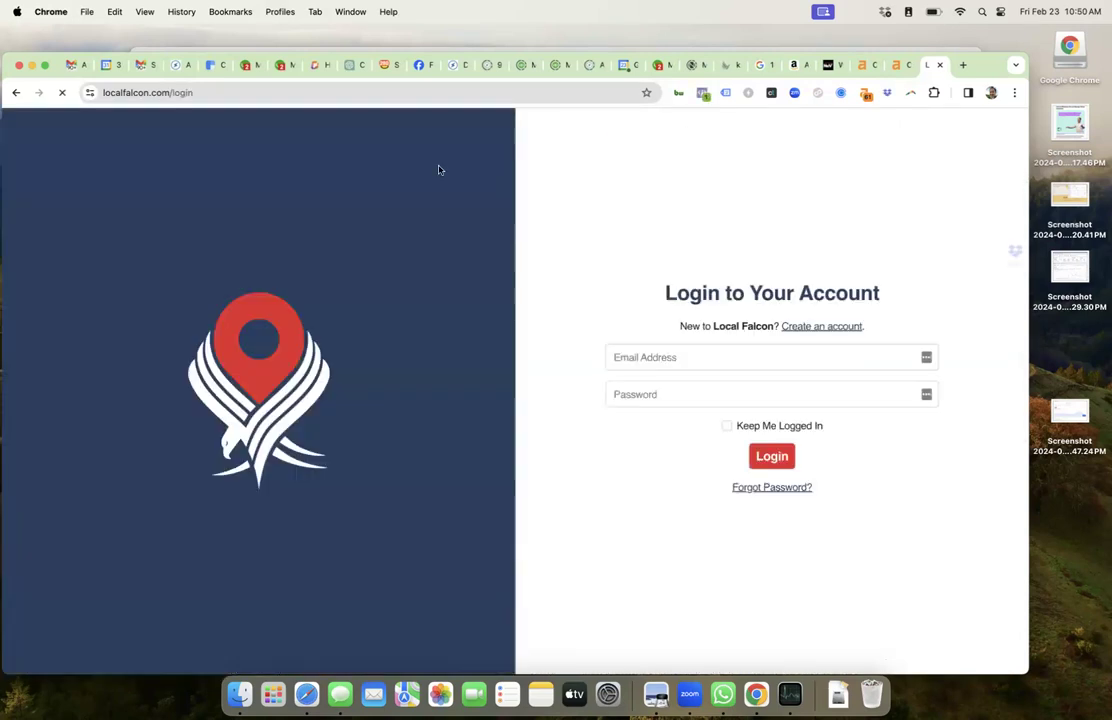
# Step: Log in to Local Falcon with the saved account e-mail and password, choosing to stay logged in
pyautogui.click(684, 357)
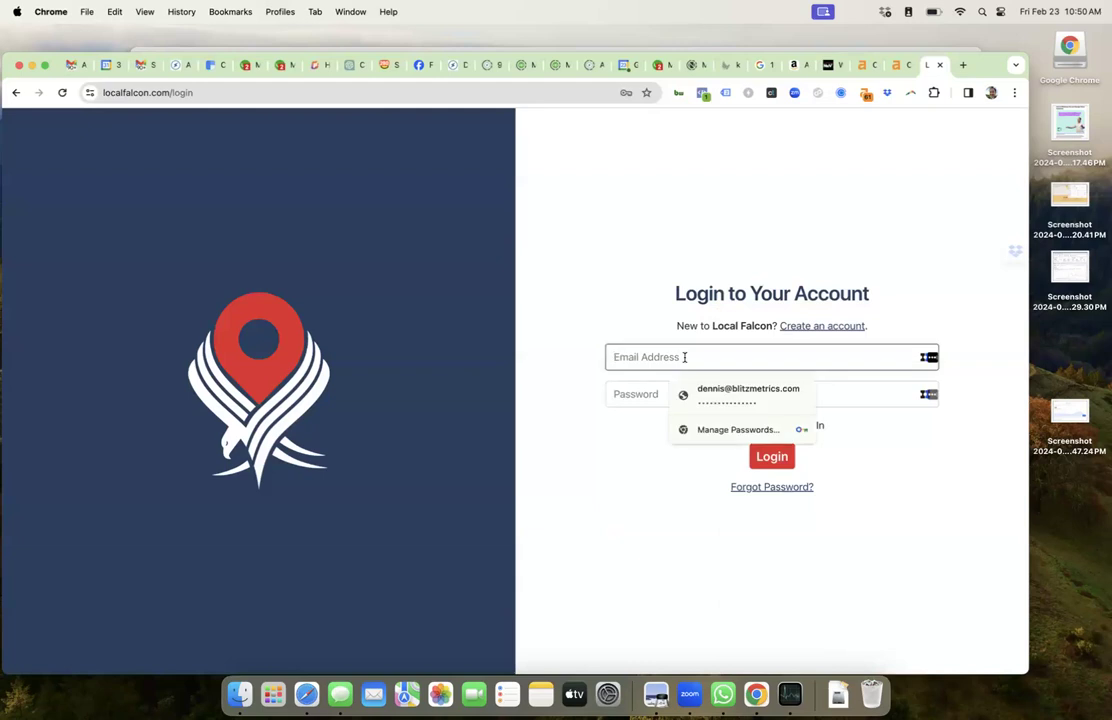
pyautogui.click(711, 392)
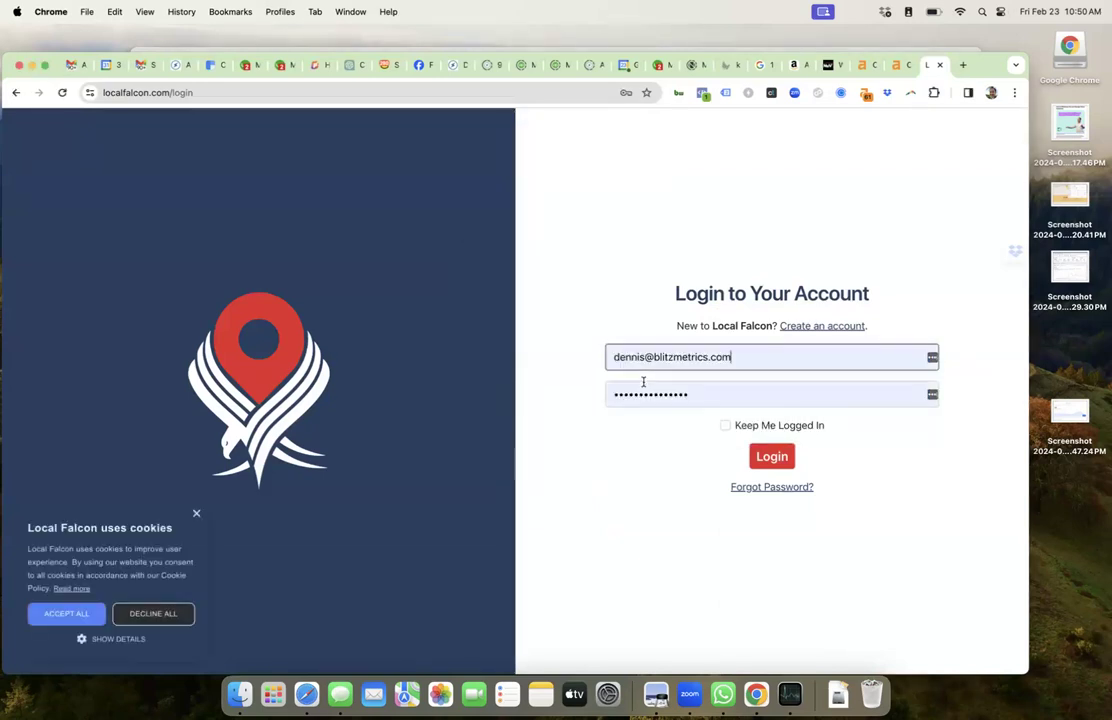
pyautogui.click(726, 426)
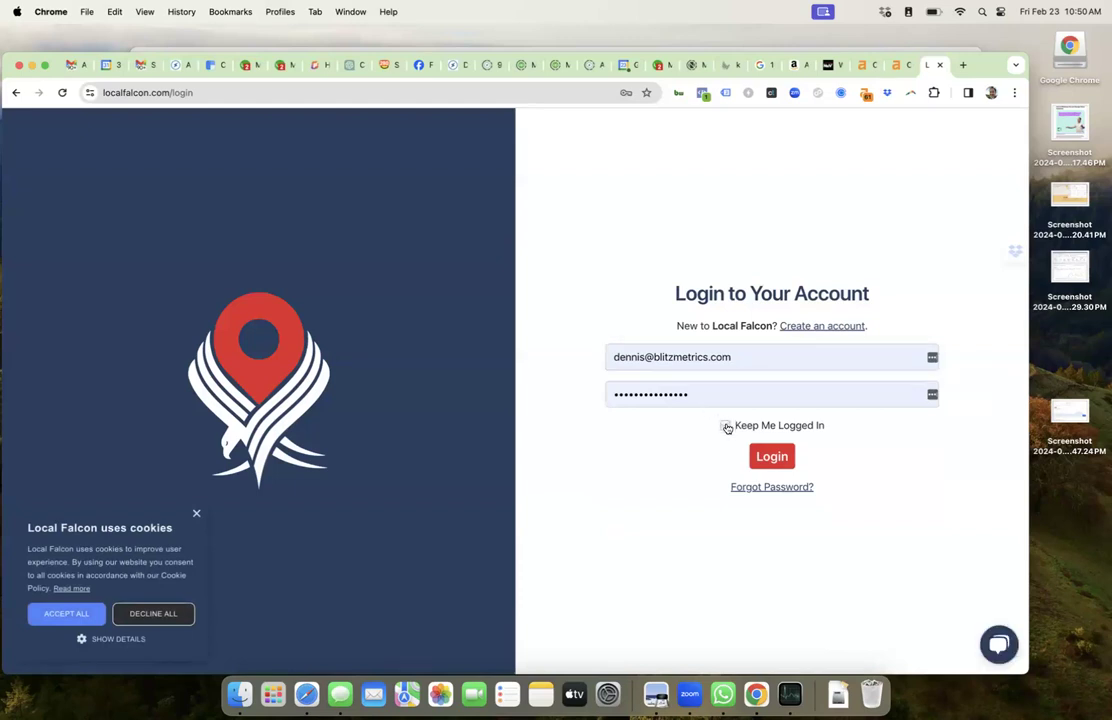
pyautogui.click(760, 457)
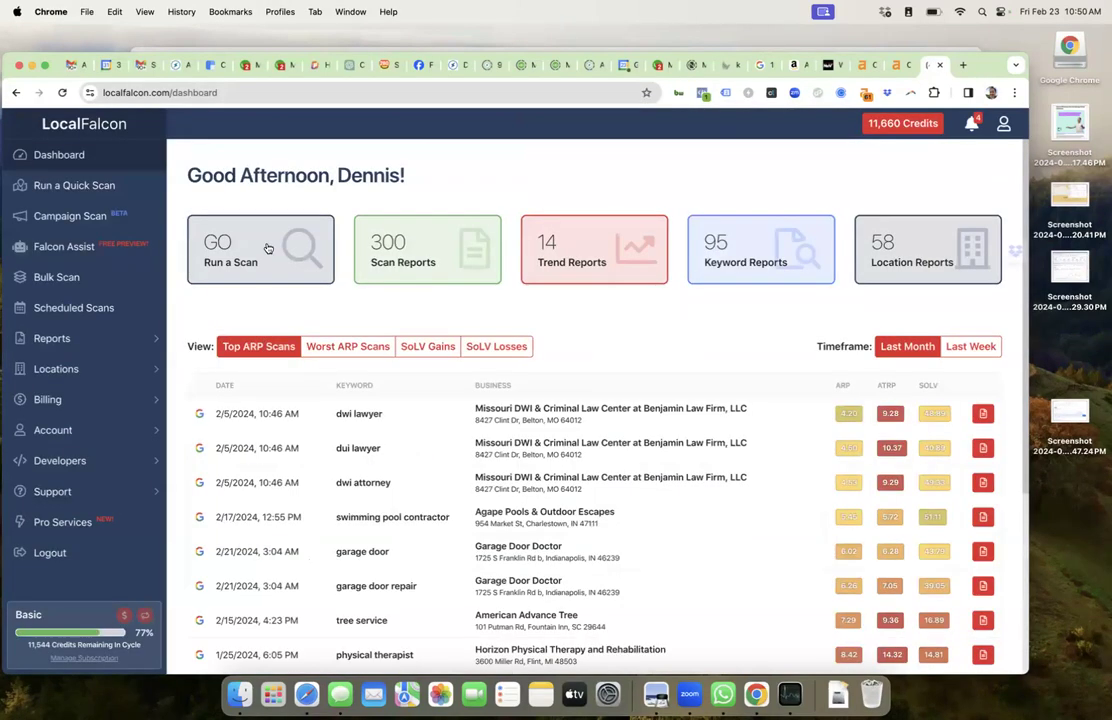
# Step: Start a new map scan and filter the saved locations for "nv window film", checking the business name on its website
pyautogui.click(267, 248)
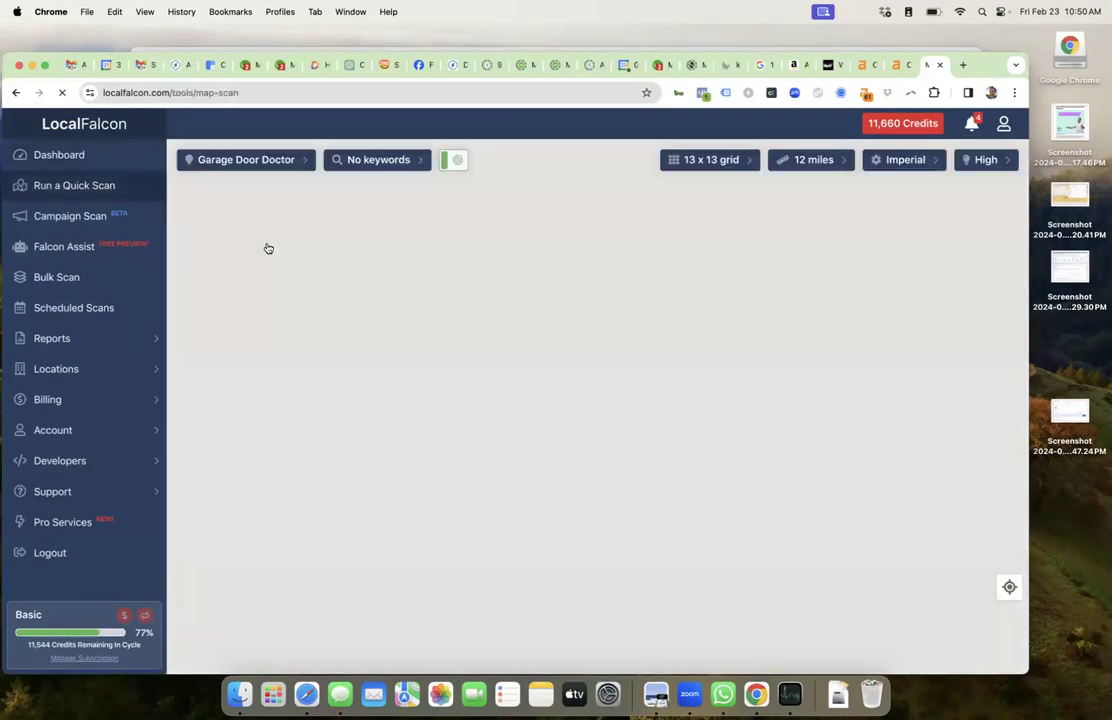
pyautogui.click(290, 161)
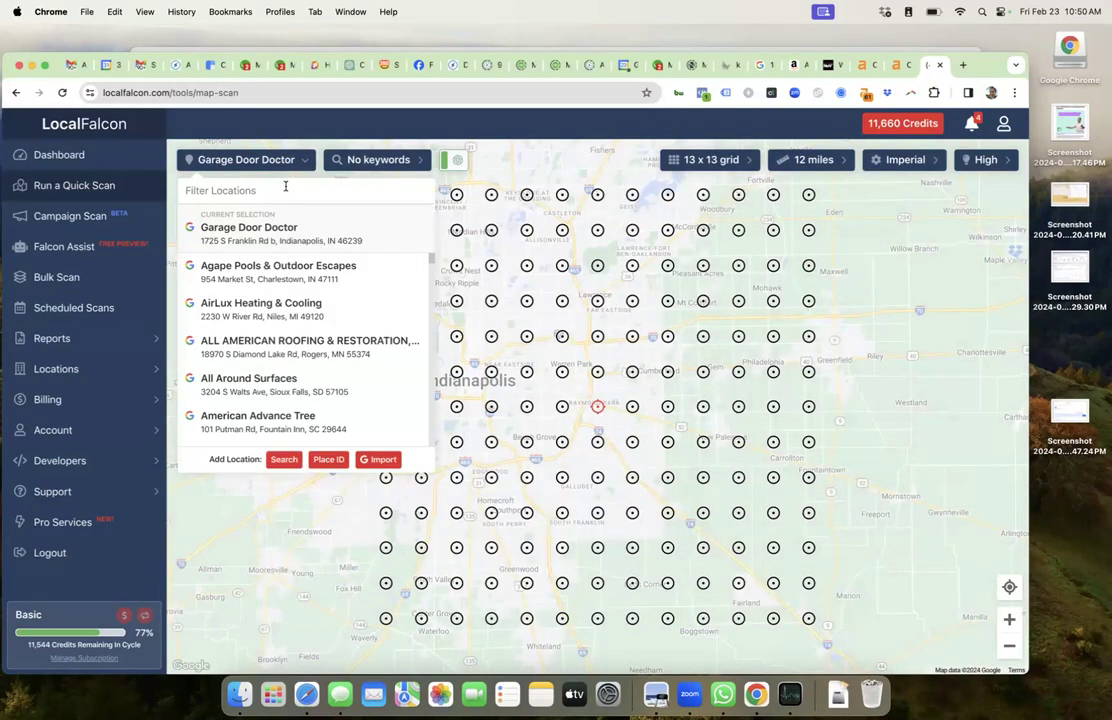
pyautogui.write('nv')
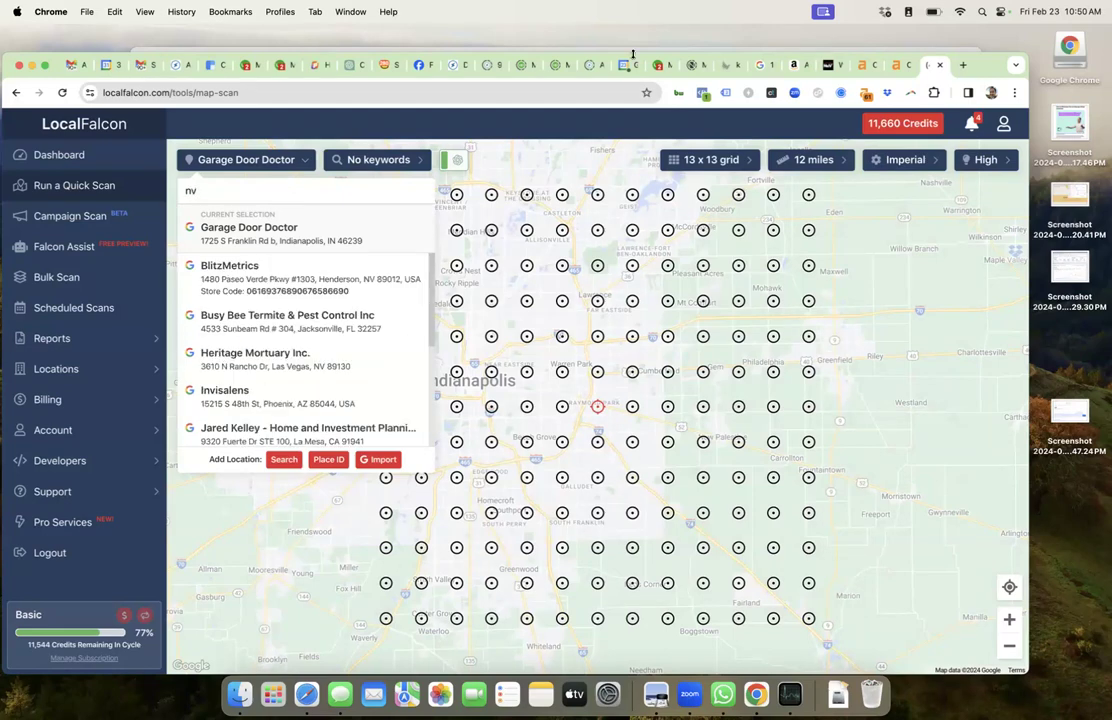
pyautogui.click(829, 66)
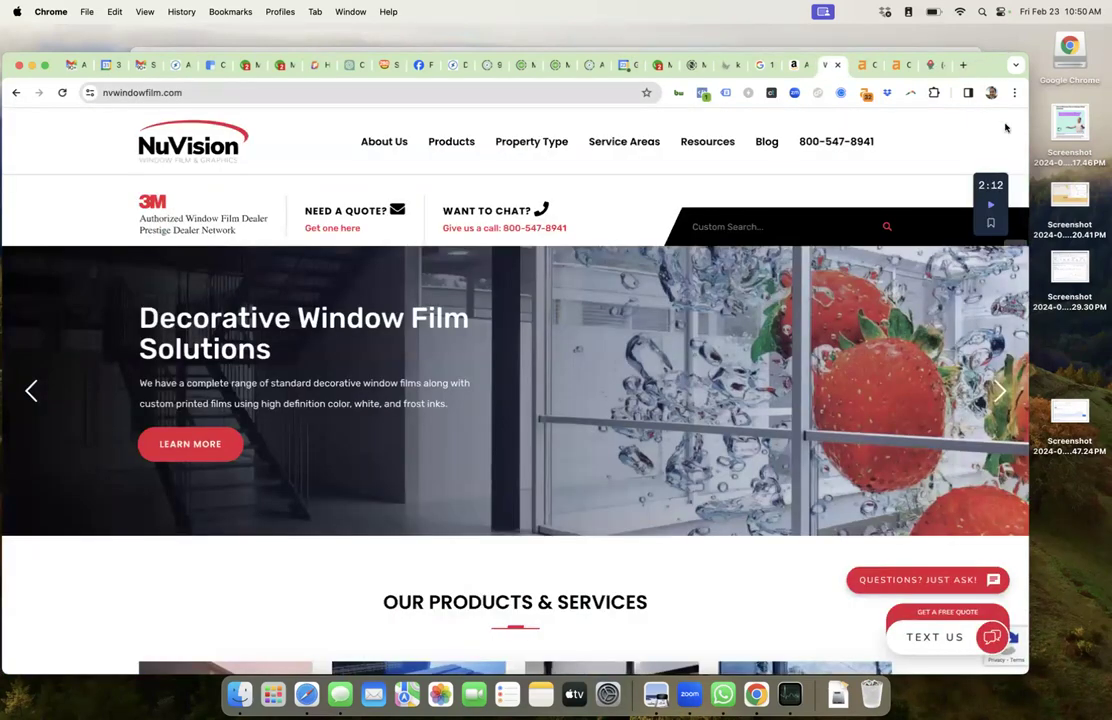
pyautogui.click(930, 65)
pyautogui.write('win')
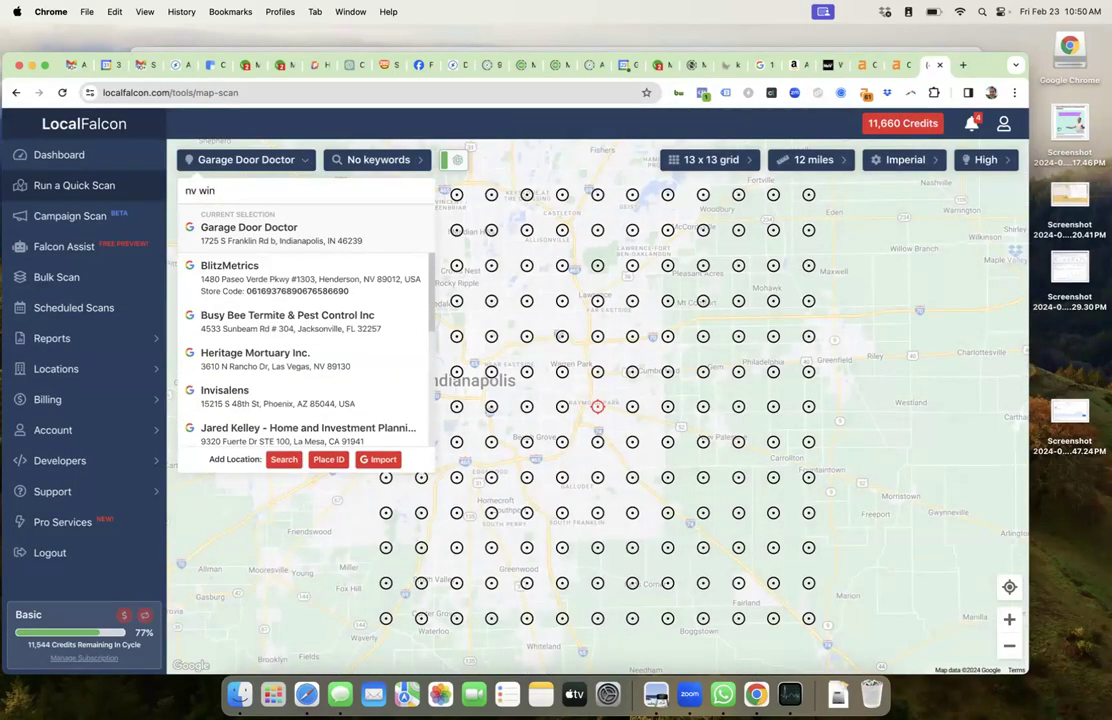
pyautogui.write('dow film')
# Step: Search Google locations by business name for "nuvision window film" to add a new location
pyautogui.click(283, 459)
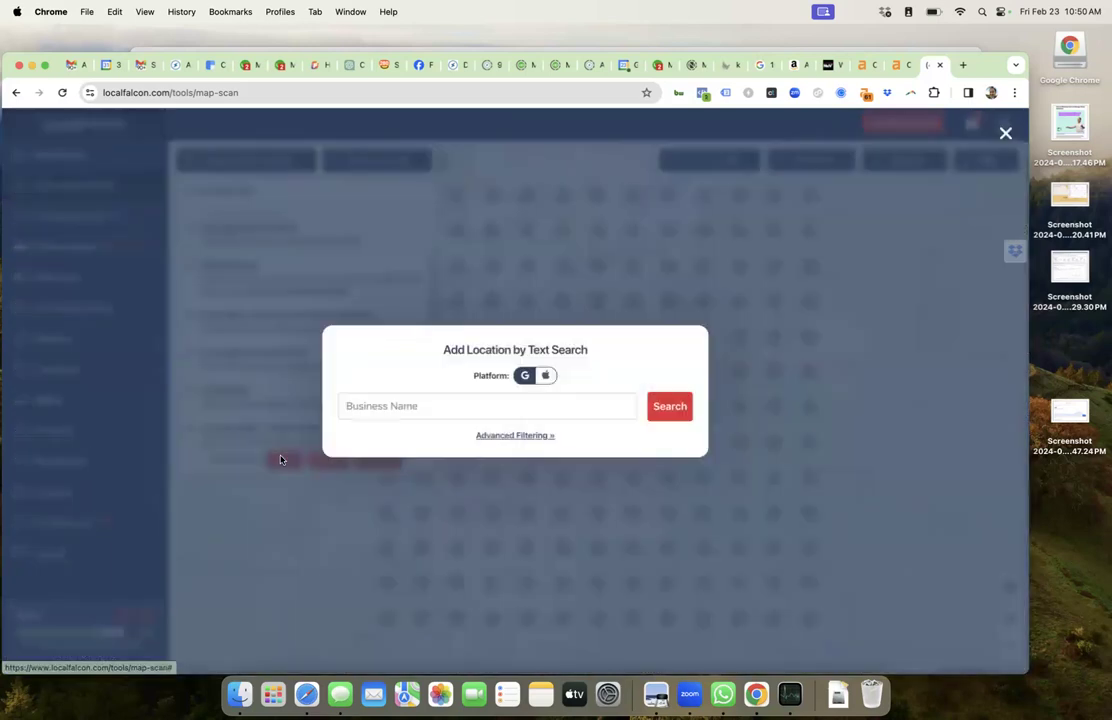
pyautogui.click(427, 411)
pyautogui.write('nuvision window film')
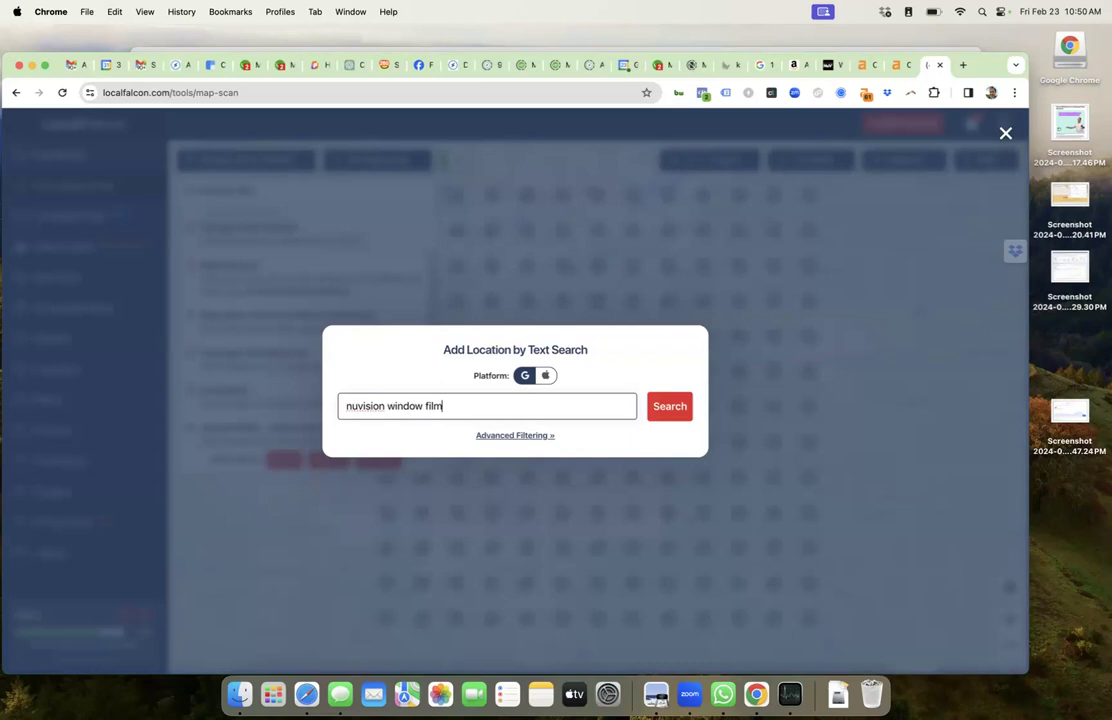
pyautogui.click(658, 405)
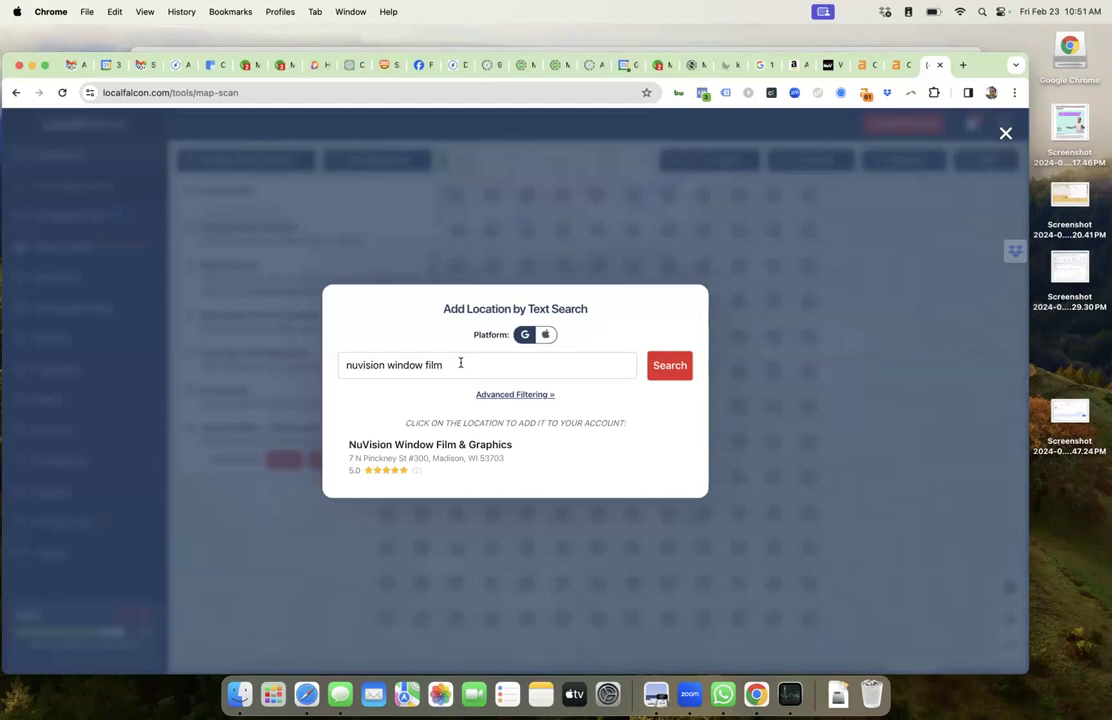
# Step: Refine the location search to "nuvision window film mequon" and add the NuVision Window Film & Graphics location in Mequon
pyautogui.click(460, 363)
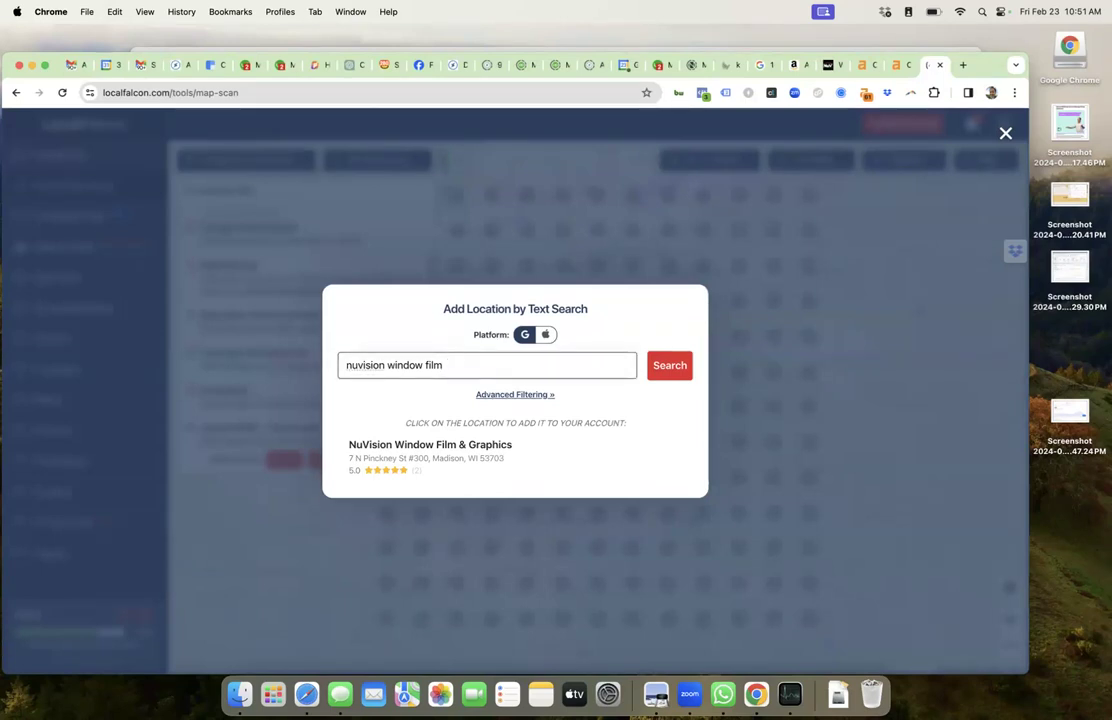
pyautogui.write('med')
pyautogui.write('on')
pyautogui.press('BackSpace')
pyautogui.press('BackSpace')
pyautogui.write('uon')
pyautogui.click(664, 366)
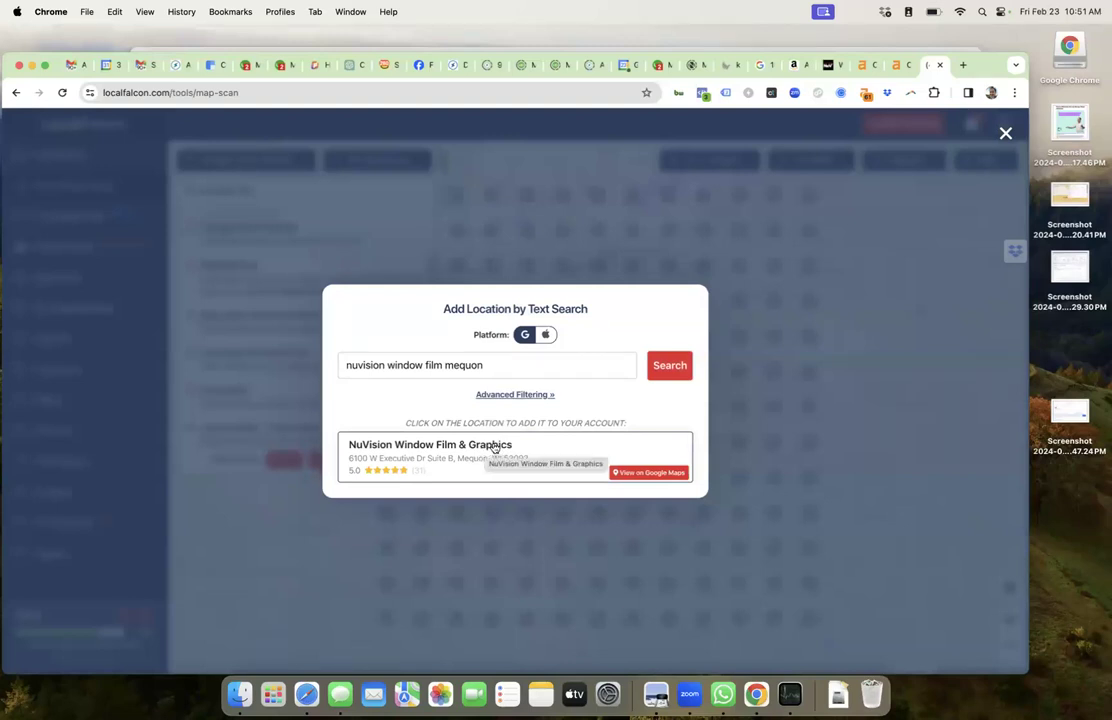
pyautogui.click(510, 445)
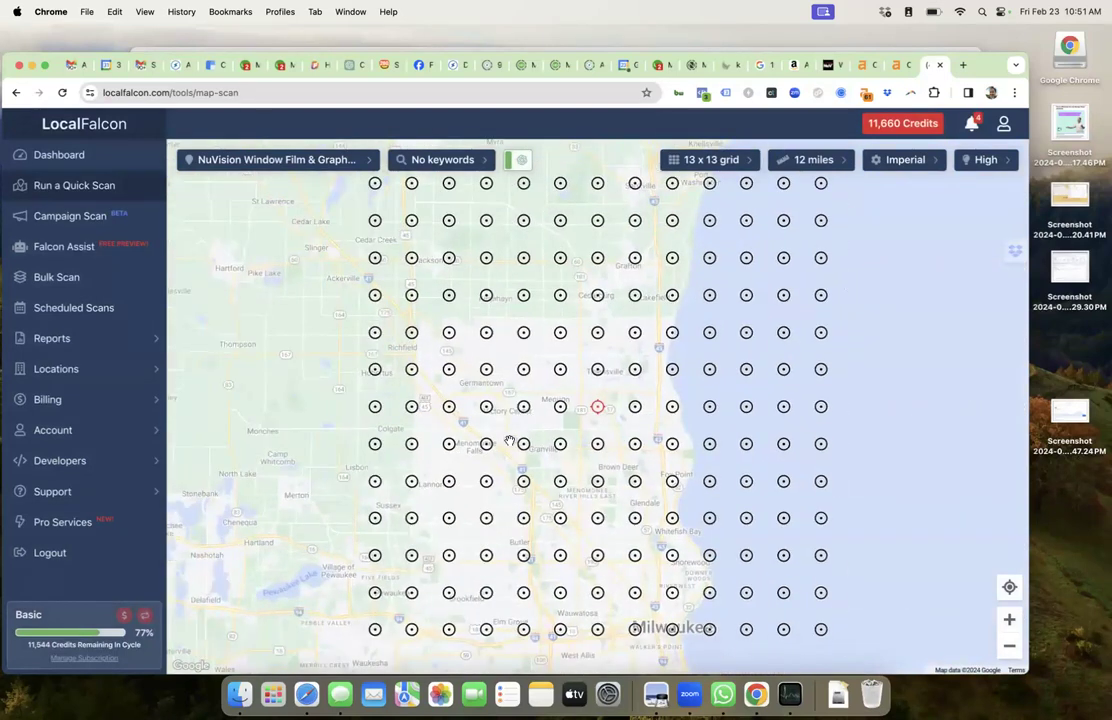
# Step: Add the suggested keyword "window tinting service" and the custom keyword "window film" to the scan
pyautogui.click(457, 161)
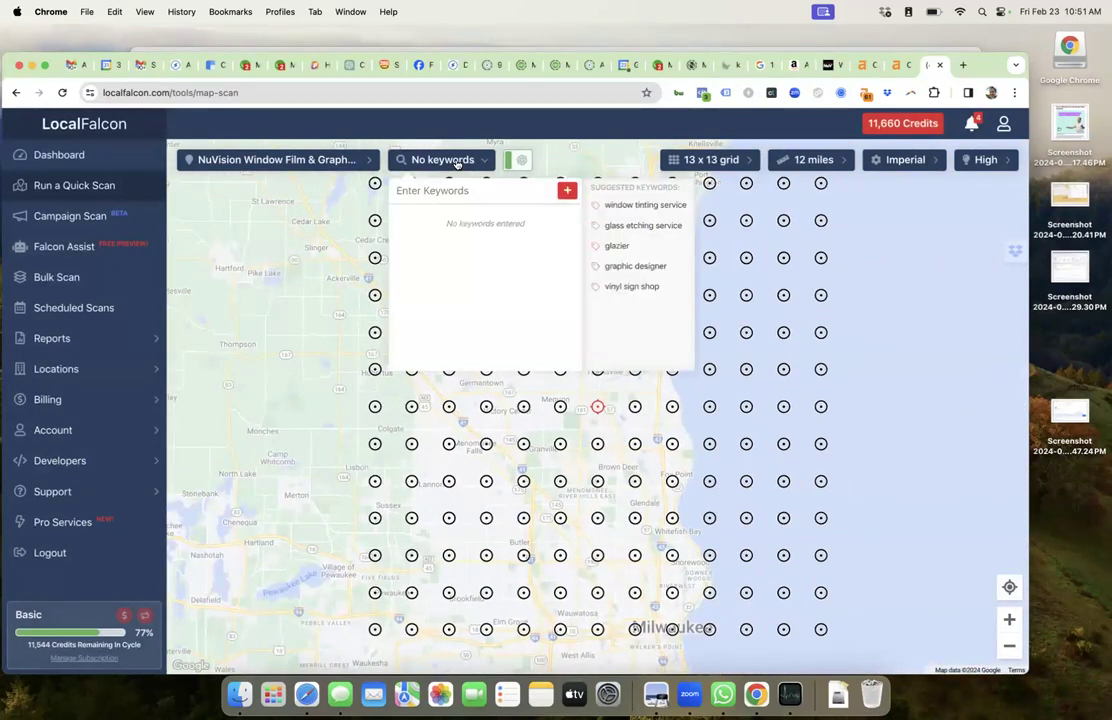
pyautogui.click(633, 206)
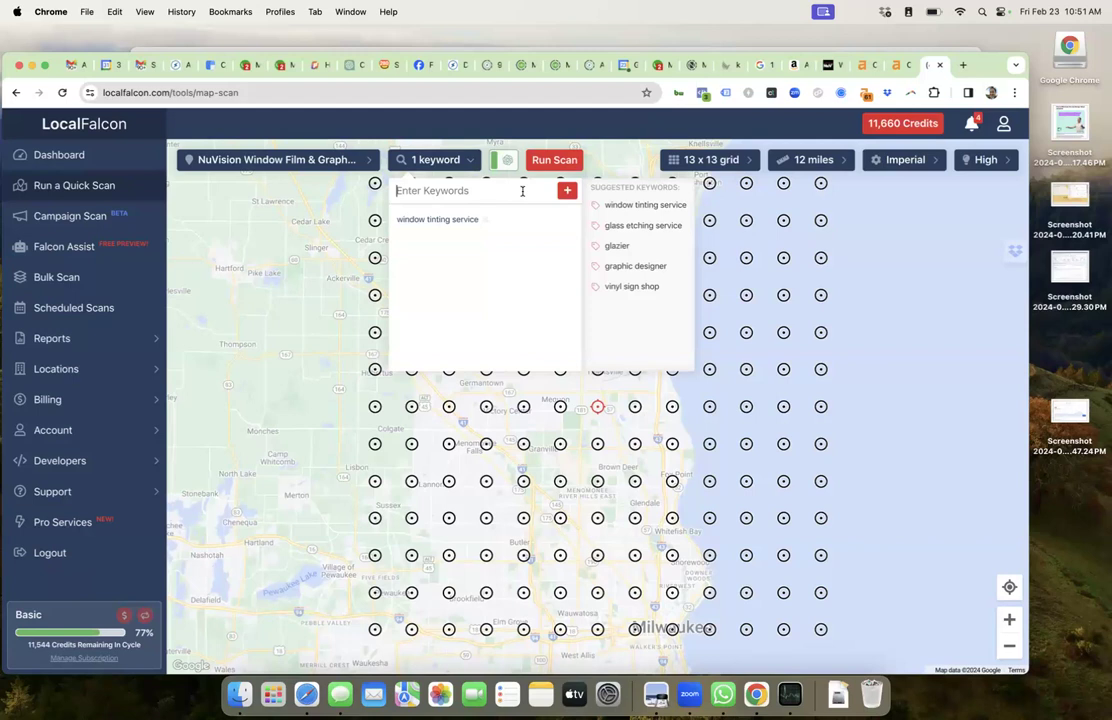
pyautogui.write('window film')
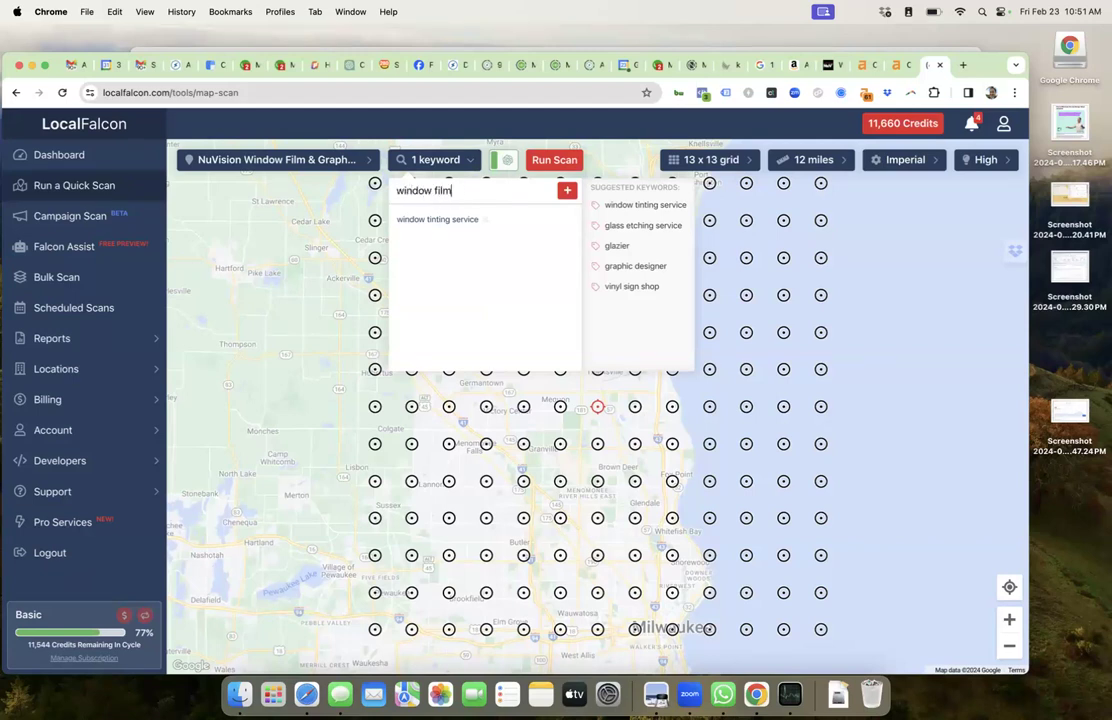
pyautogui.click(568, 192)
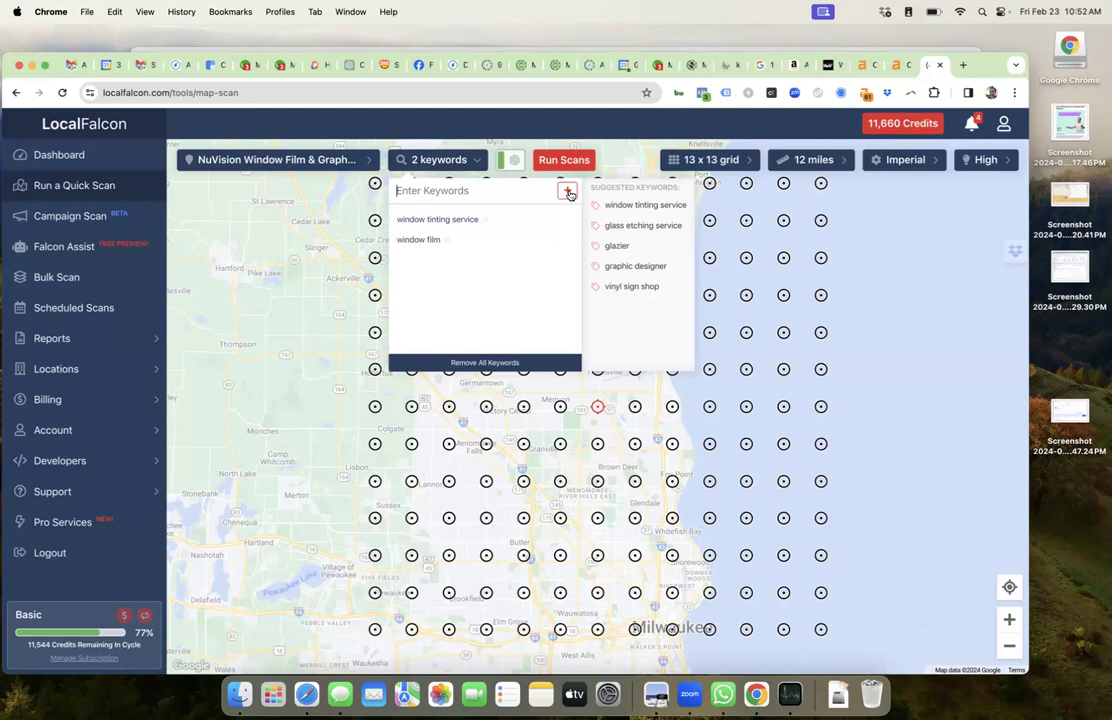
# Step: Add the custom keyword "commercial window tinting" to the scan and remove "window tinting service" from the keyword list
pyautogui.write('business window tinting')
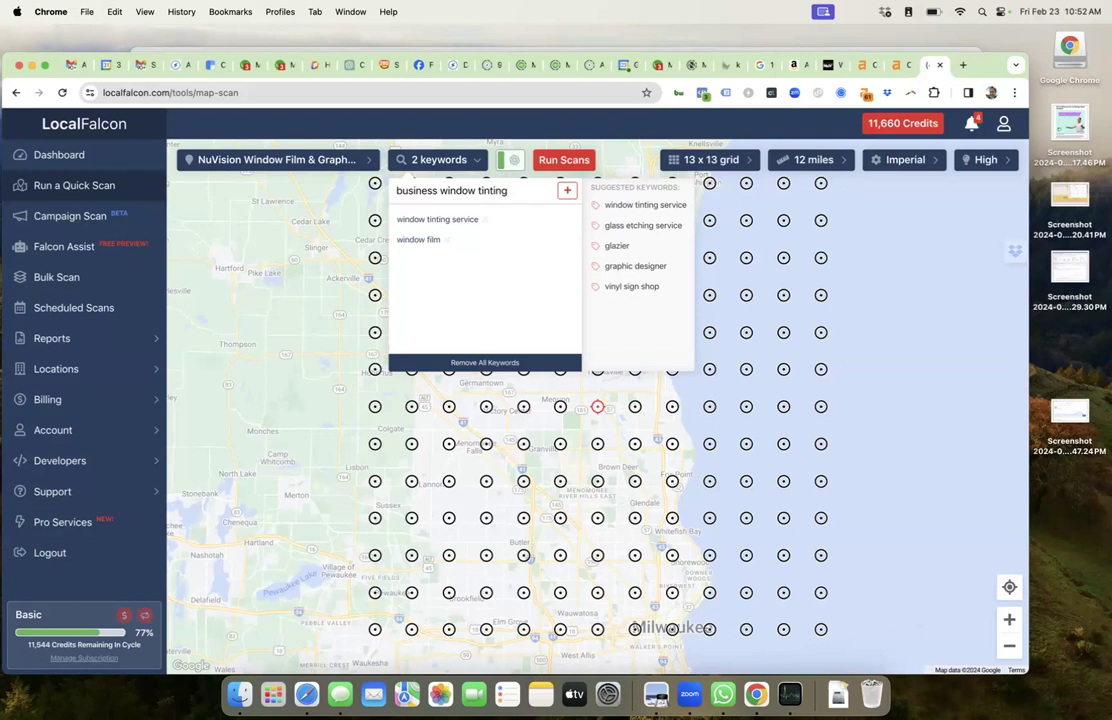
pyautogui.moveTo(440, 190); pyautogui.dragTo(391, 190)
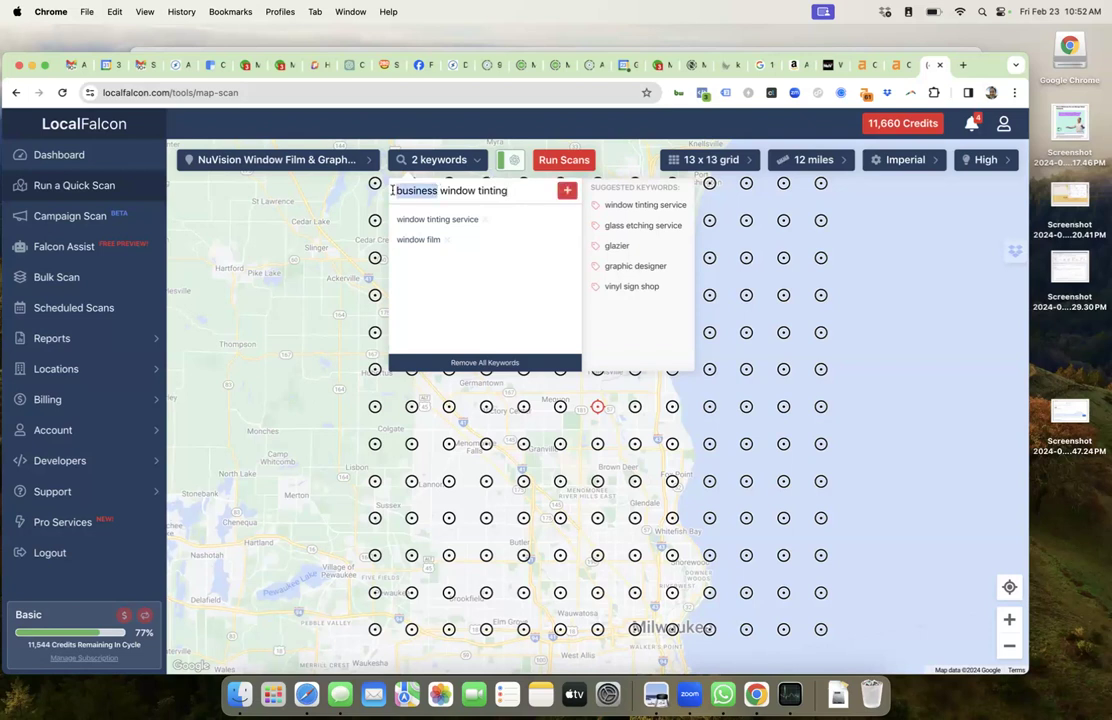
pyautogui.write('commercial')
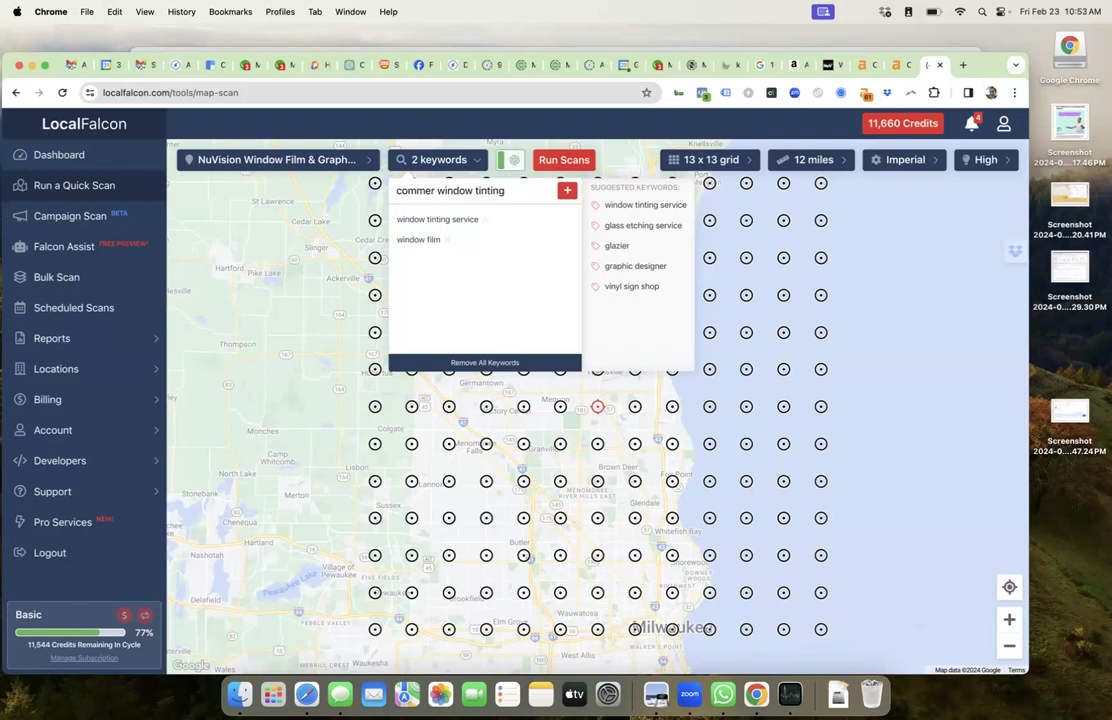
pyautogui.click(564, 192)
pyautogui.moveTo(449, 241)
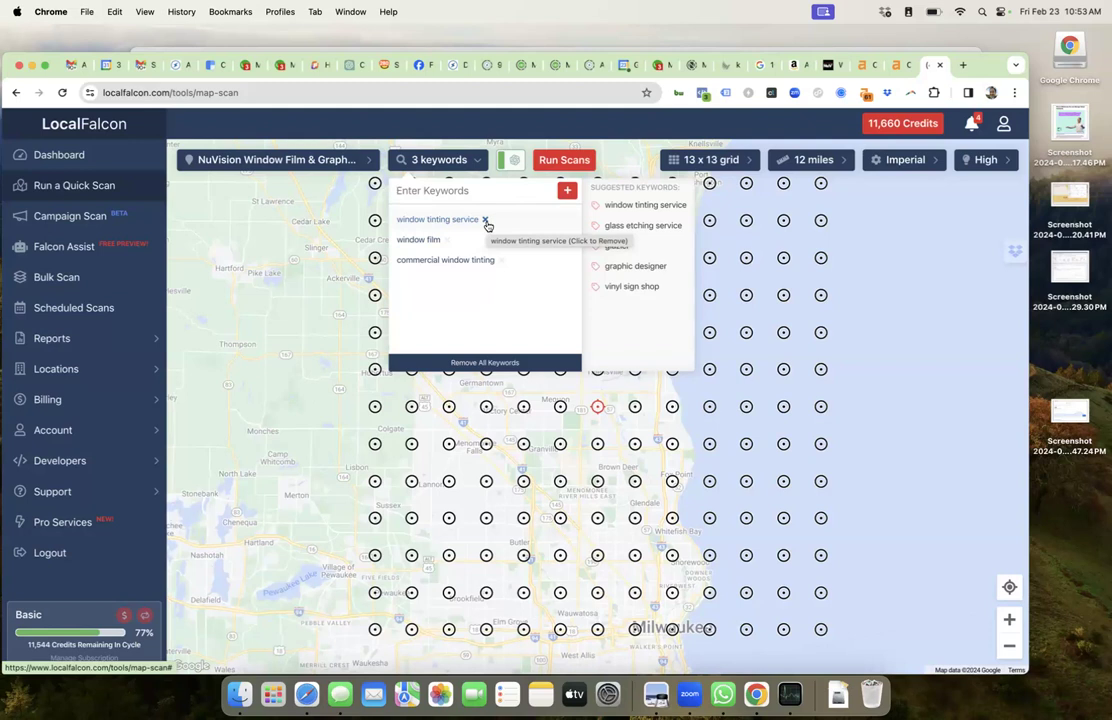
pyautogui.click(486, 221)
# Step: Add the custom keyword "security window films" to the scan
pyautogui.click(452, 191)
pyautogui.write('securit')
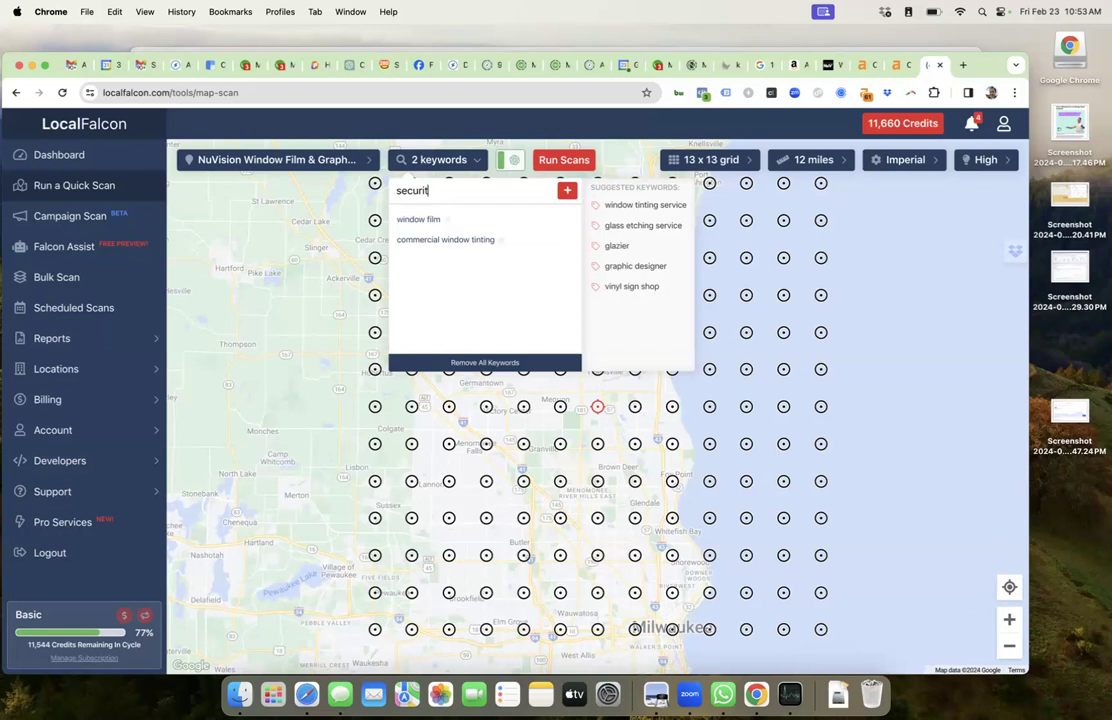
pyautogui.write('y window films')
pyautogui.click(565, 190)
# Step: Add the custom keyword "decorative window films" and run the scans for all four keywords
pyautogui.write('decorate')
pyautogui.press('BackSpace')
pyautogui.write('ive')
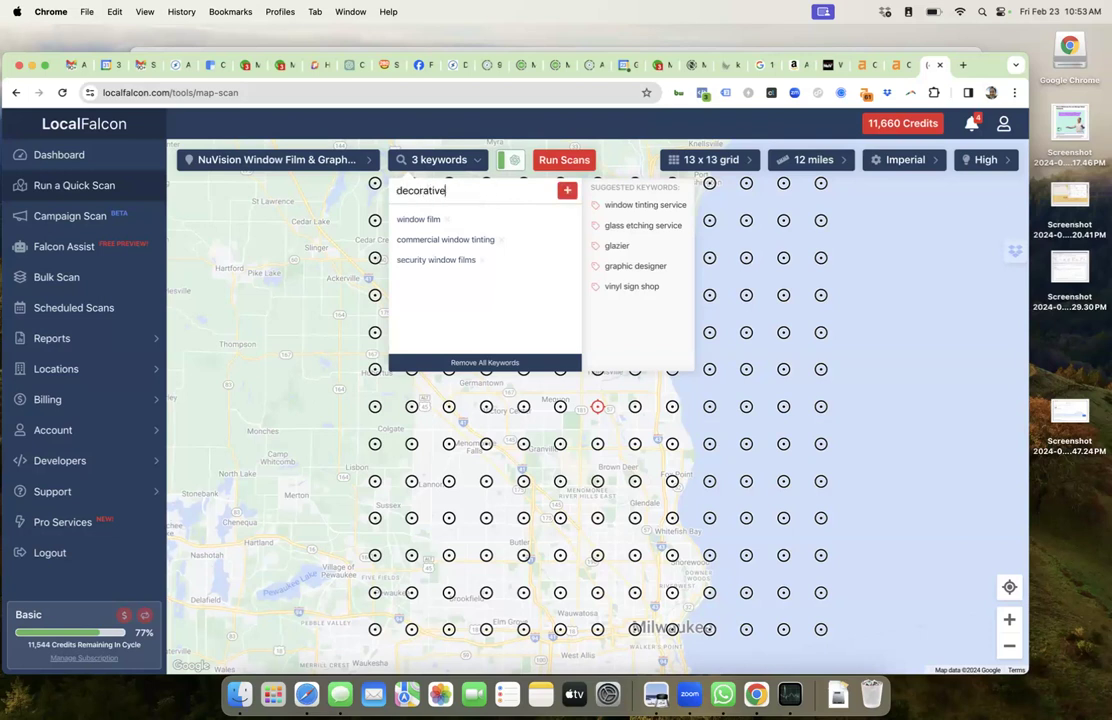
pyautogui.write(' window films')
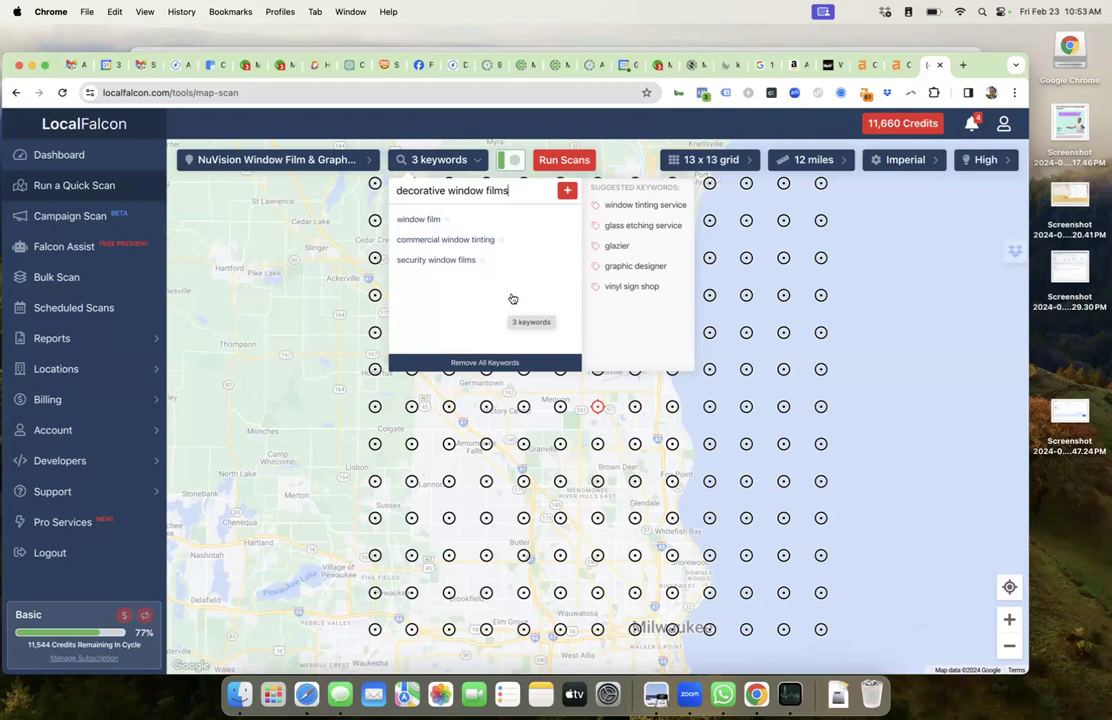
pyautogui.click(566, 192)
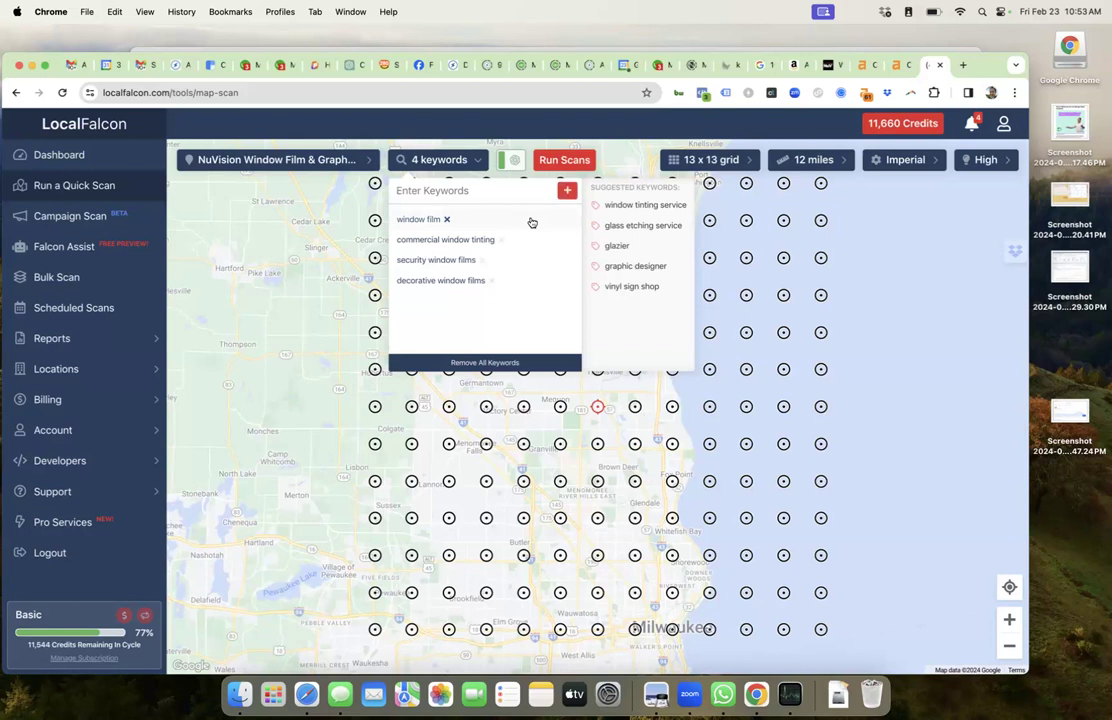
pyautogui.click(563, 161)
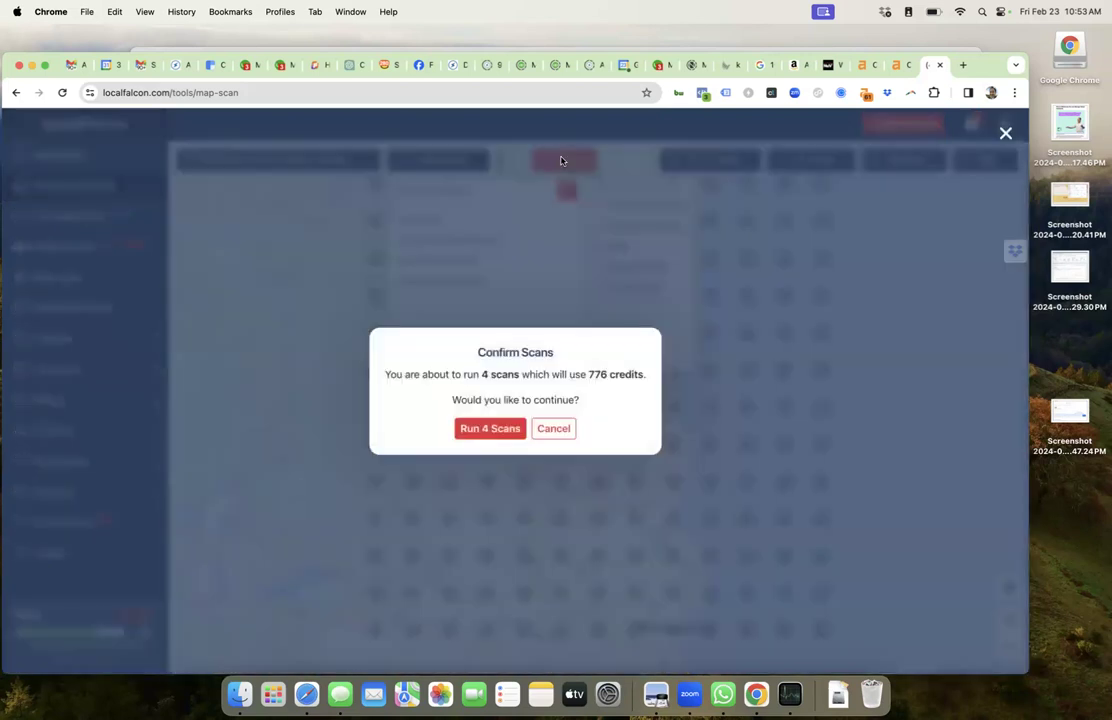
pyautogui.click(490, 428)
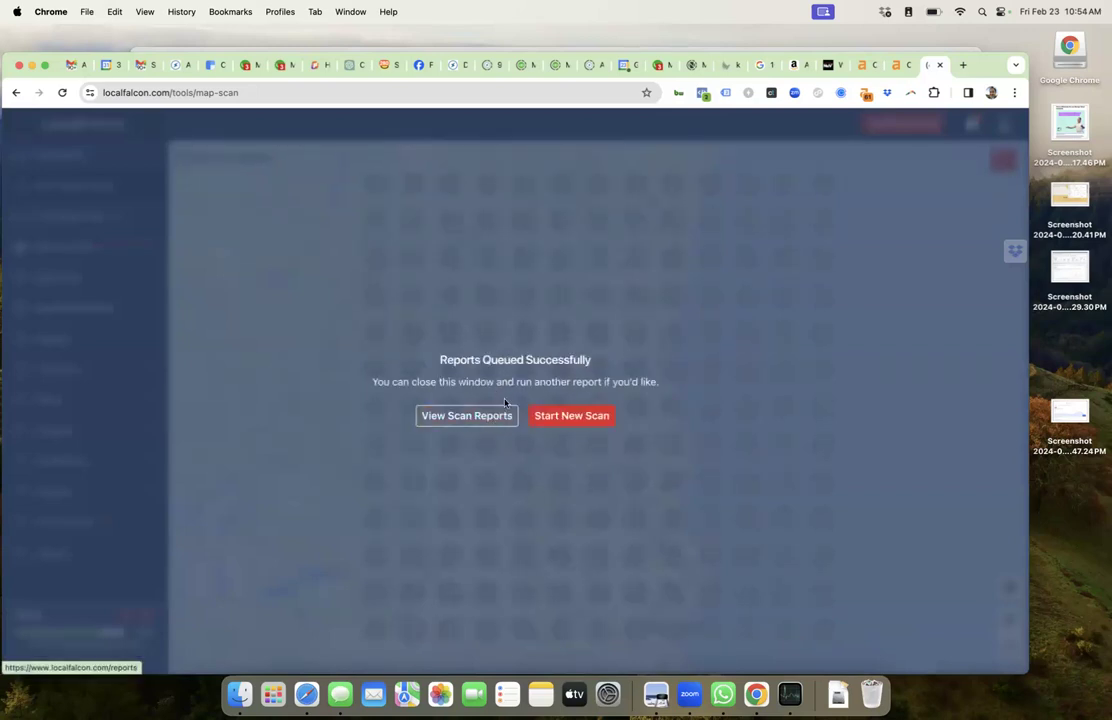
pyautogui.click(870, 67)
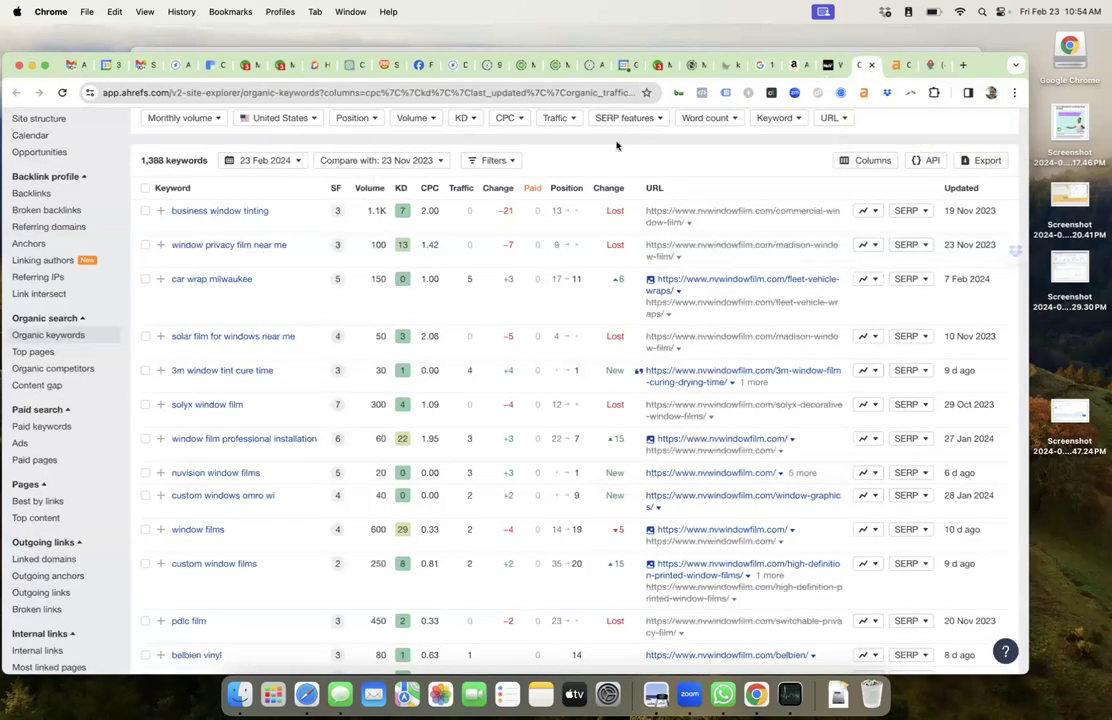
pyautogui.scroll(1, 292, 258)
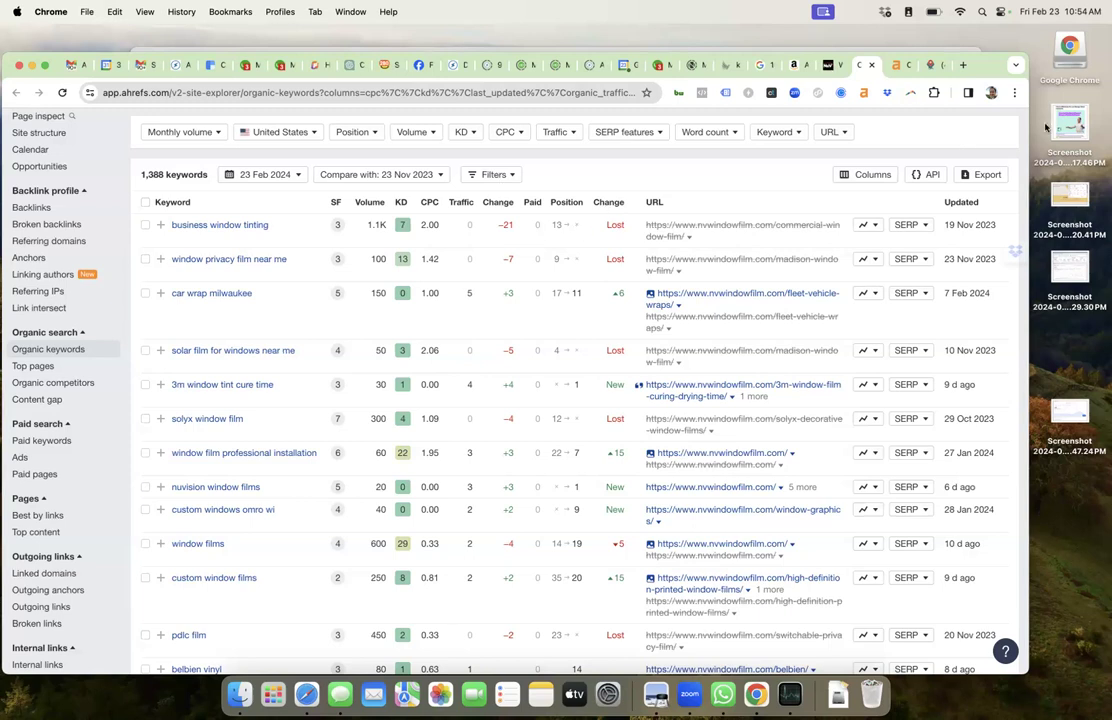
pyautogui.moveTo(337, 225)
pyautogui.scroll(3, 462, 270)
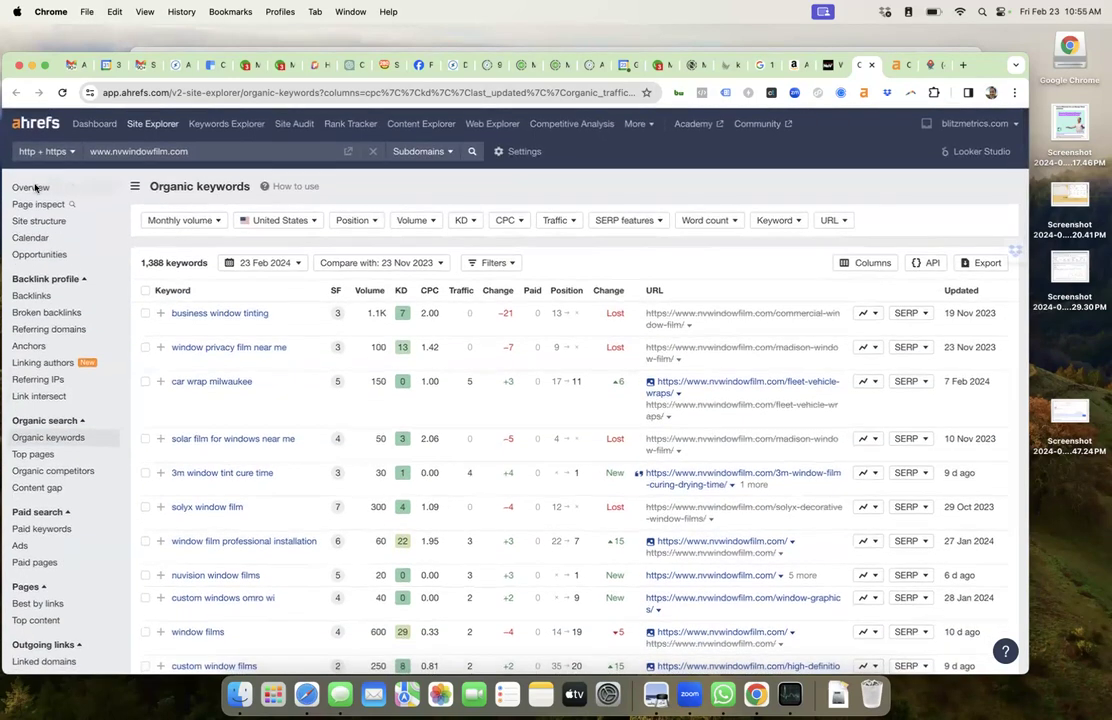
pyautogui.click(34, 188)
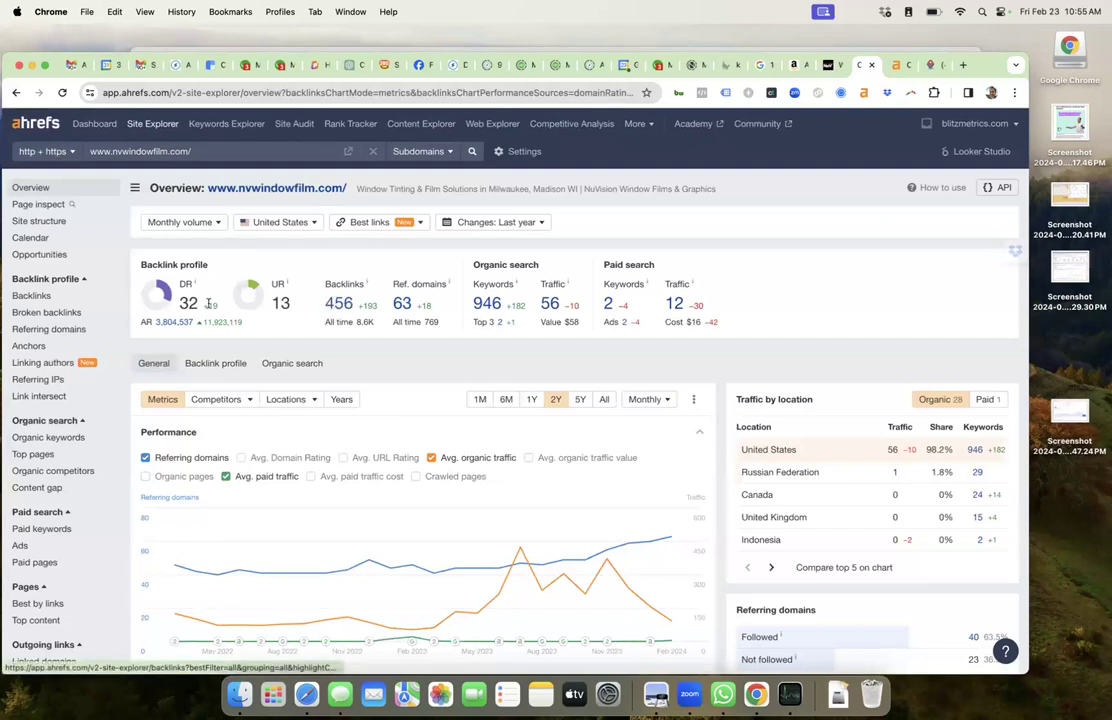
pyautogui.scroll(-5, 194, 316)
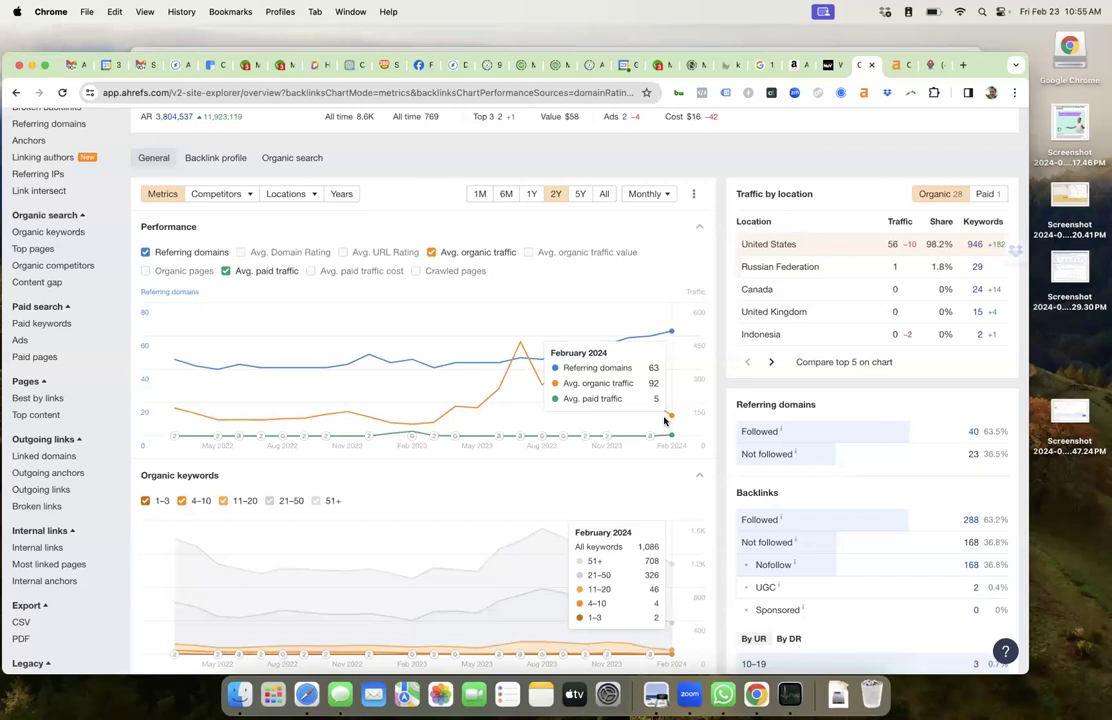
pyautogui.scroll(-8, 664, 421)
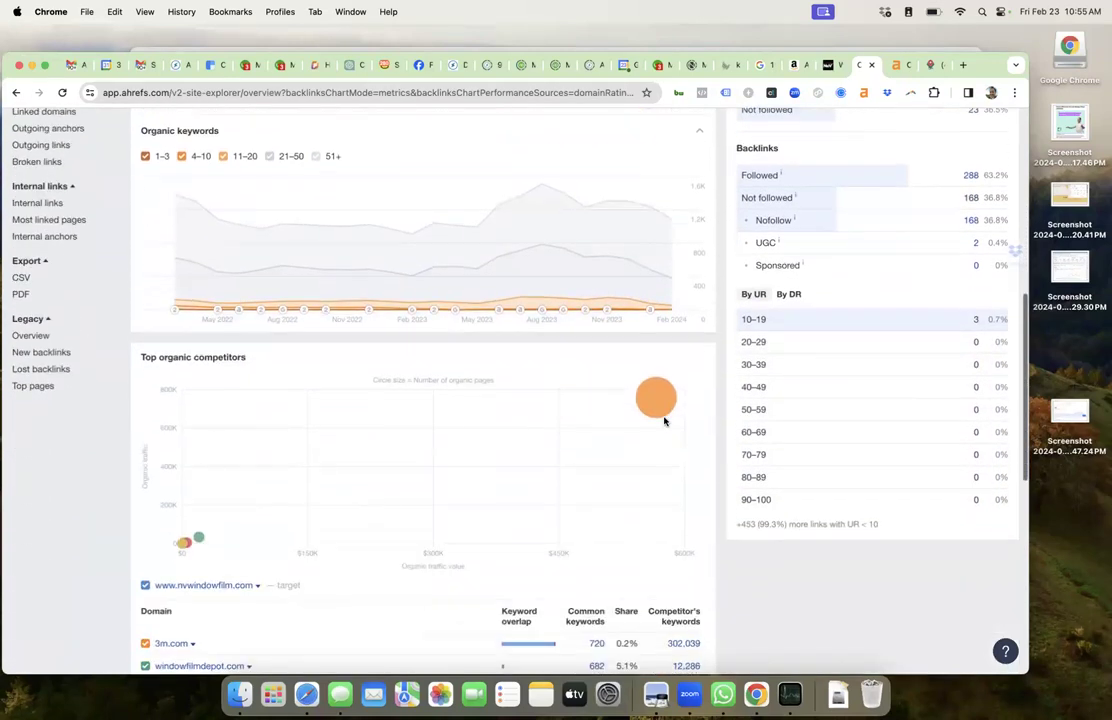
pyautogui.scroll(-3, 664, 421)
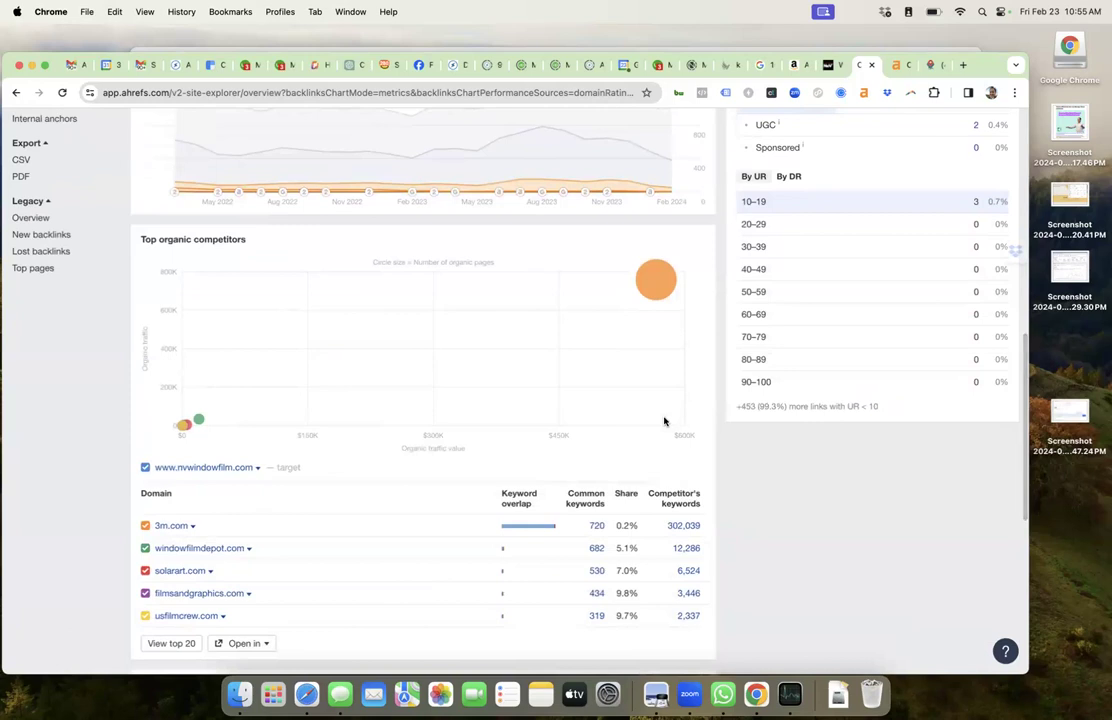
pyautogui.scroll(10, 664, 421)
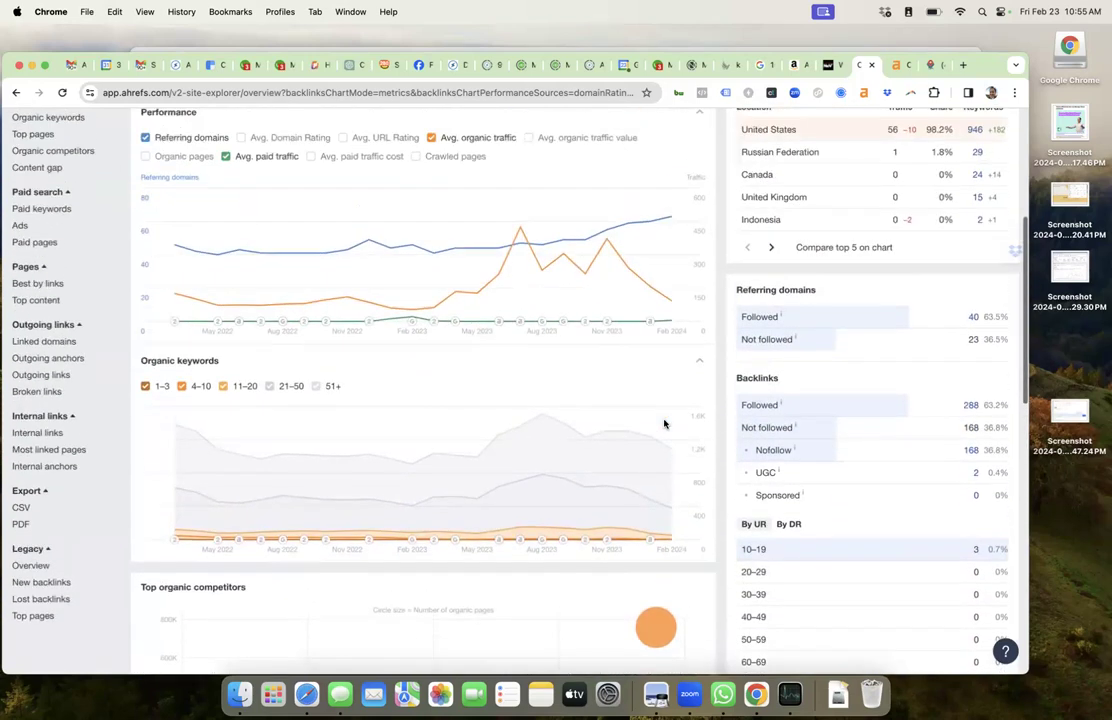
pyautogui.scroll(1, 664, 424)
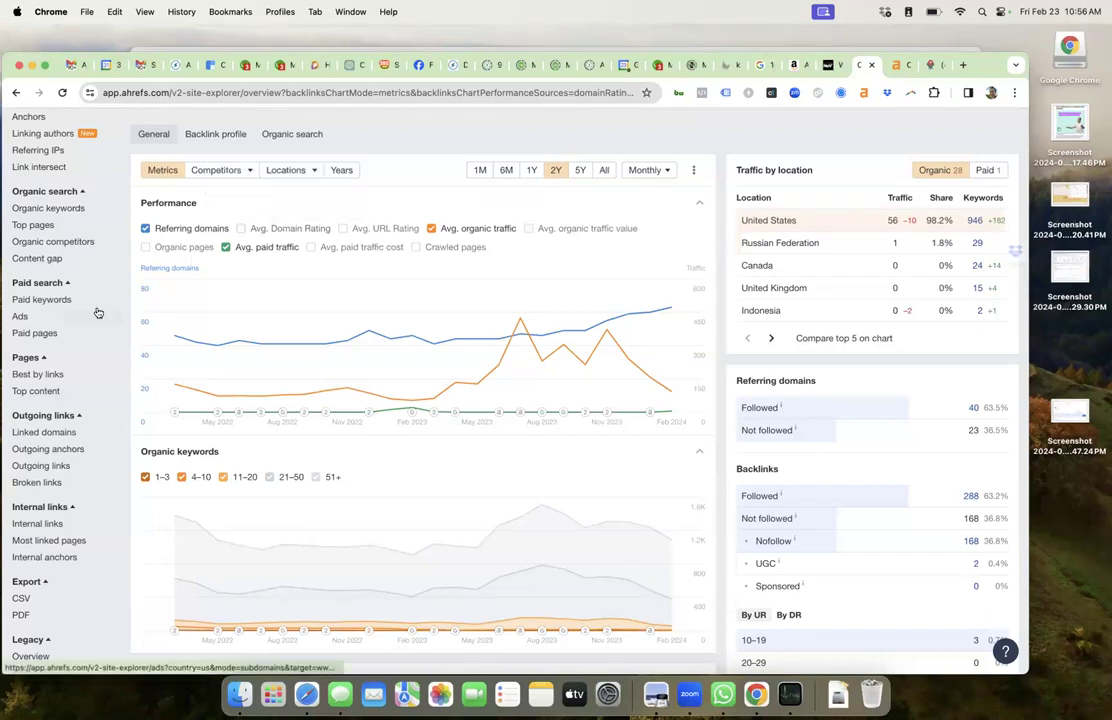
pyautogui.scroll(5, 98, 313)
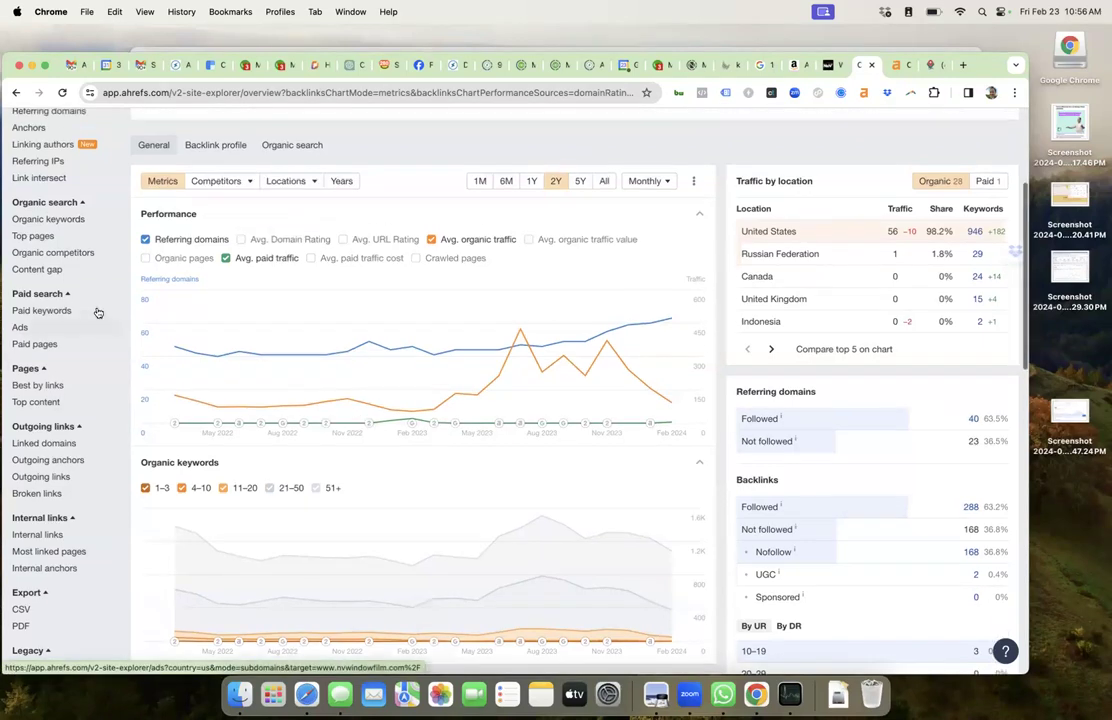
pyautogui.scroll(3, 98, 313)
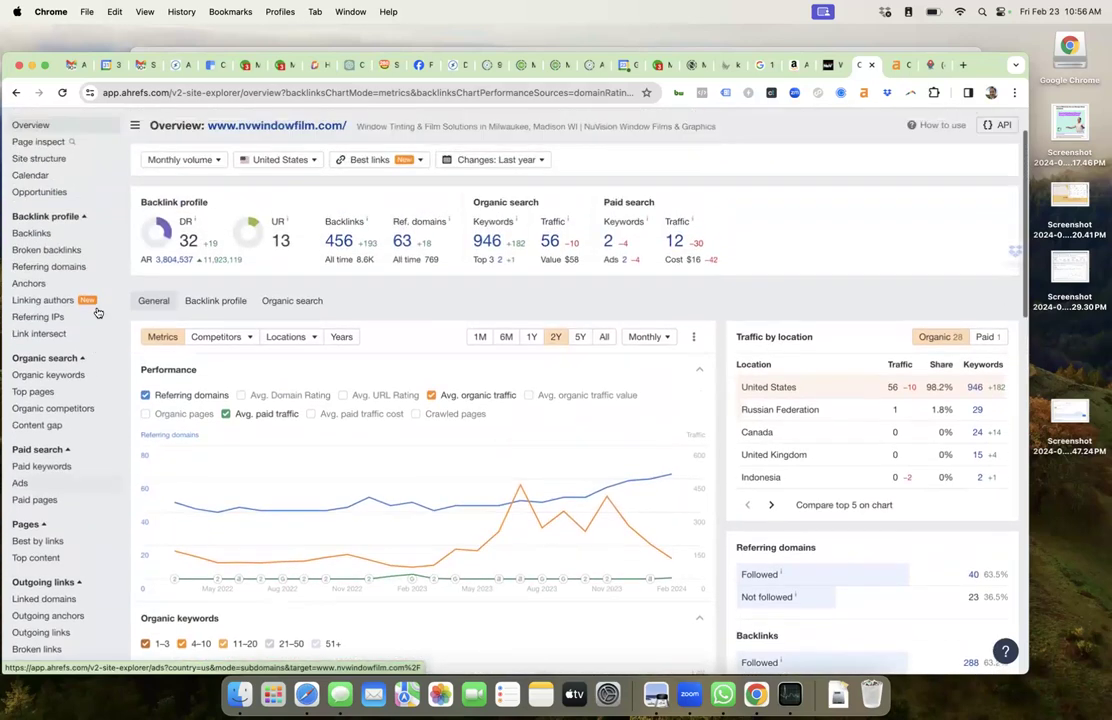
pyautogui.click(41, 230)
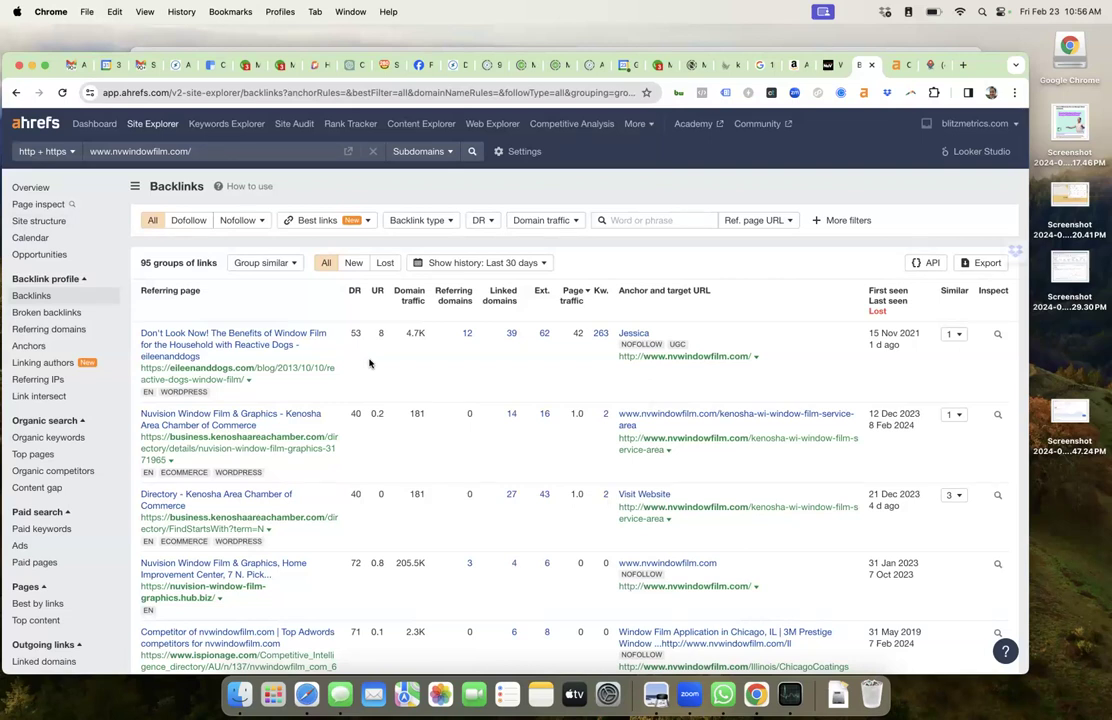
pyautogui.scroll(-2, 369, 363)
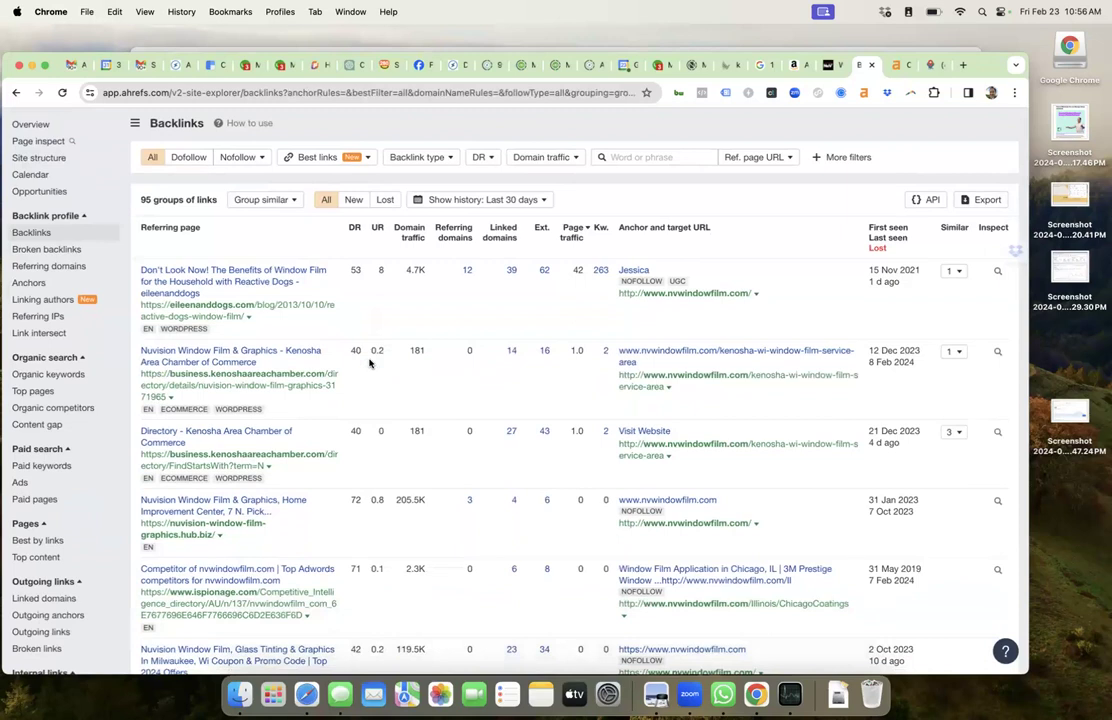
pyautogui.scroll(-1, 369, 363)
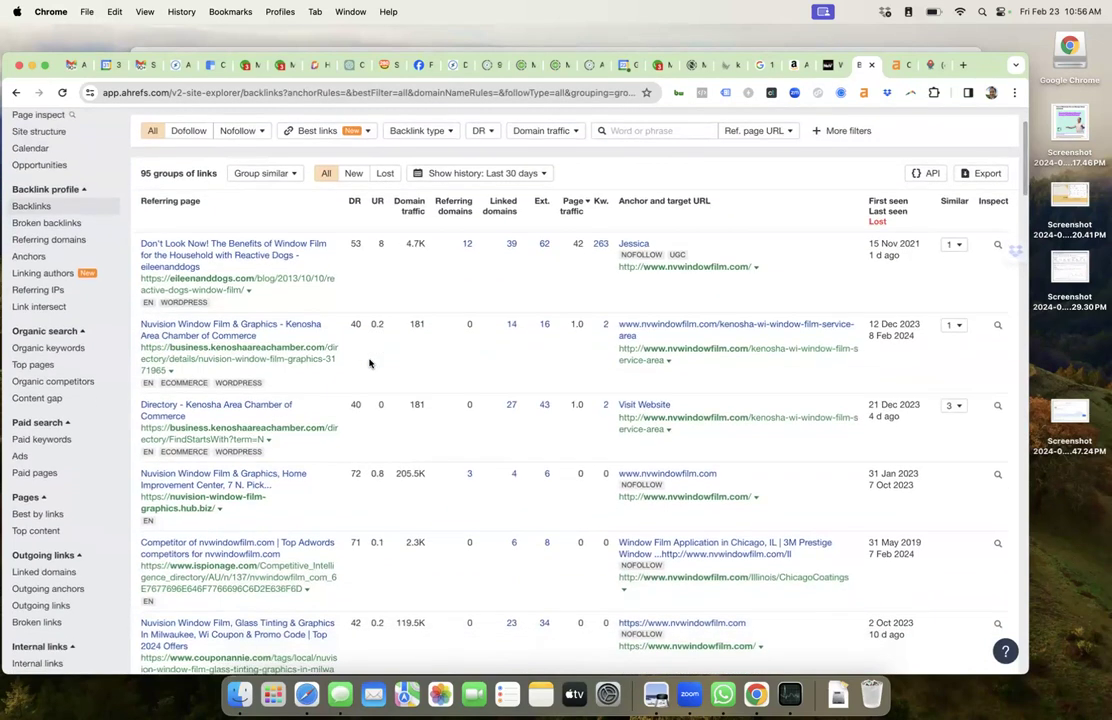
pyautogui.scroll(-1, 369, 363)
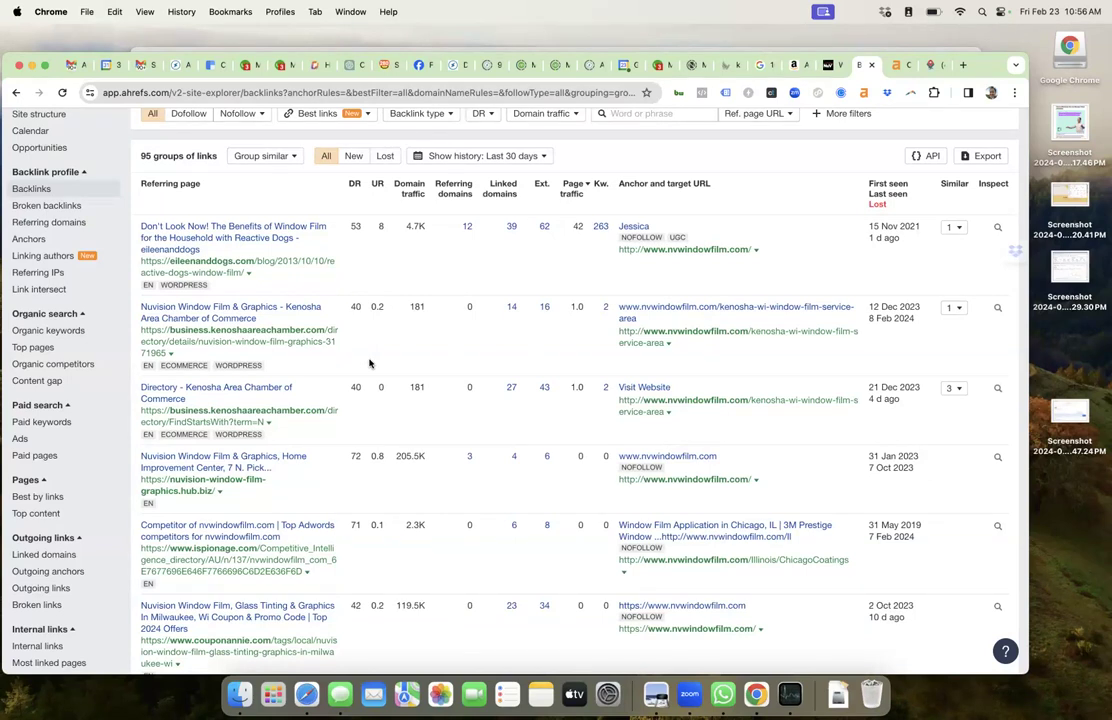
pyautogui.scroll(-3, 369, 363)
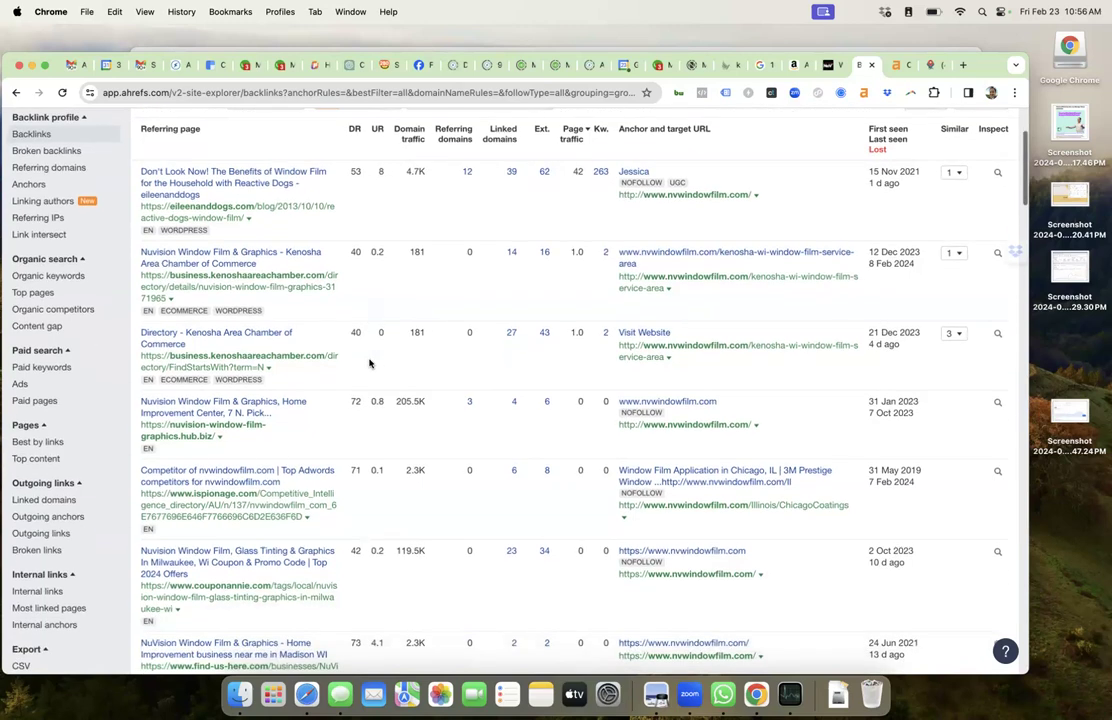
pyautogui.scroll(2, 369, 363)
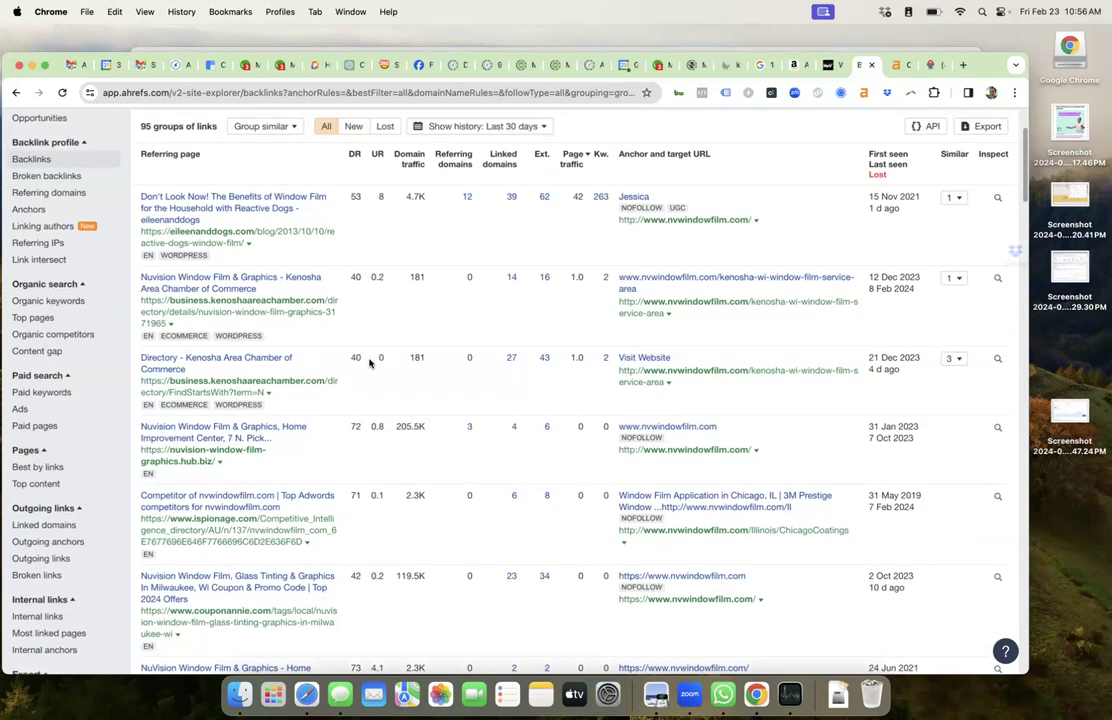
pyautogui.scroll(2, 342, 370)
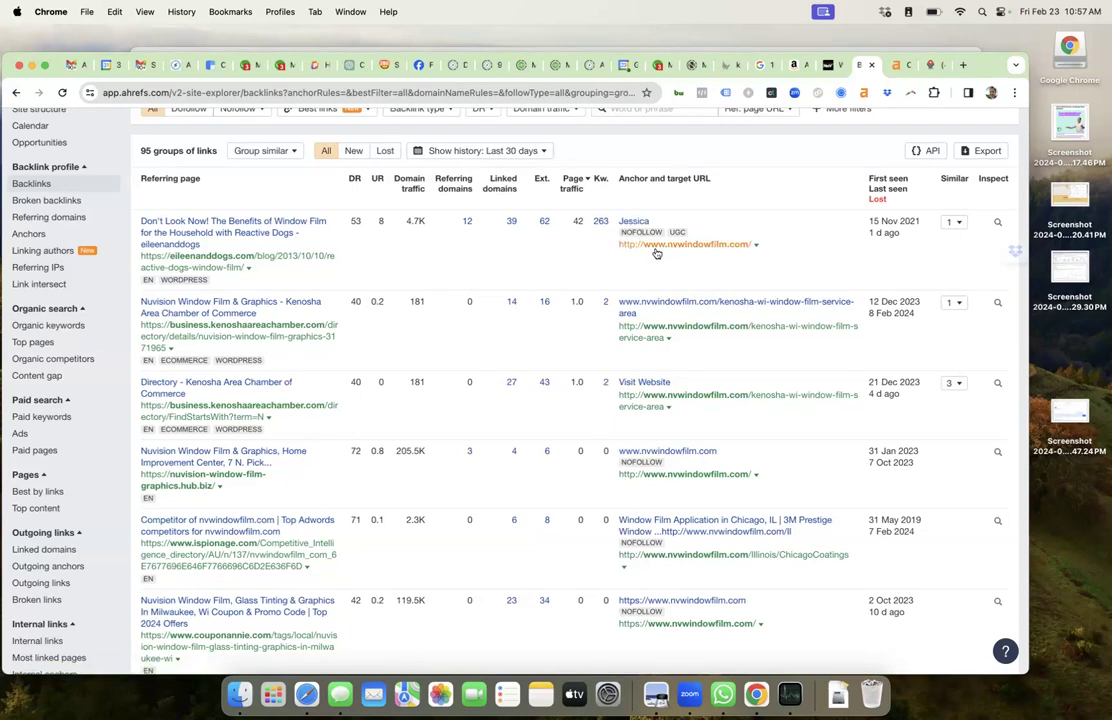
pyautogui.scroll(-2, 380, 328)
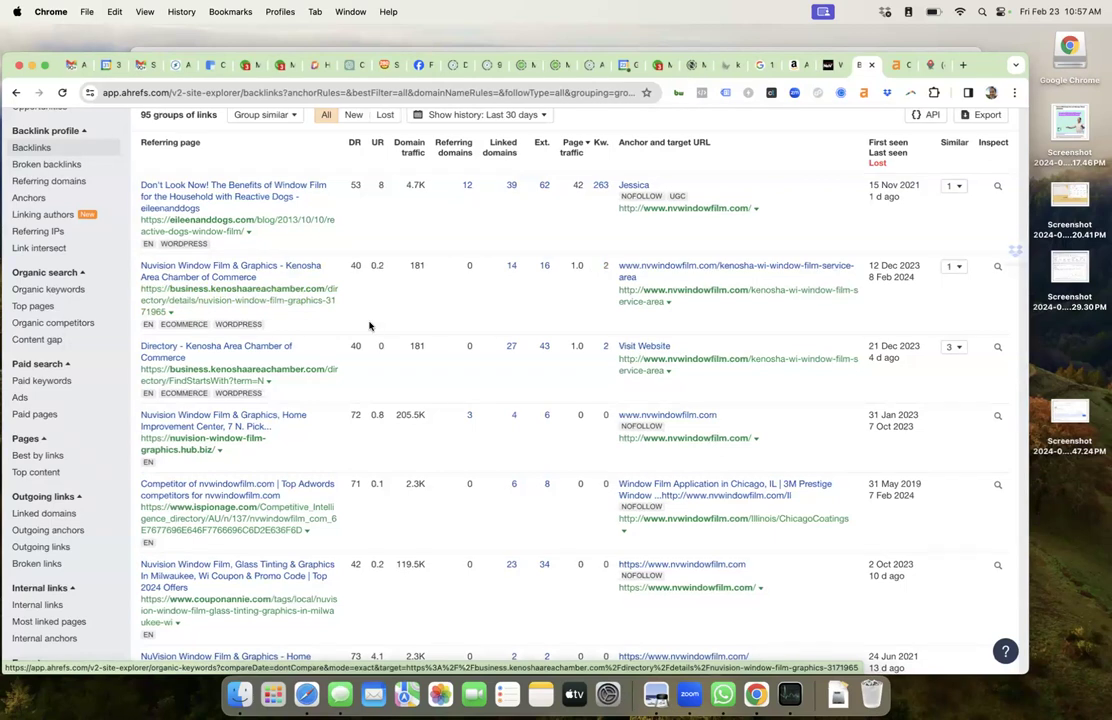
pyautogui.scroll(-3, 369, 325)
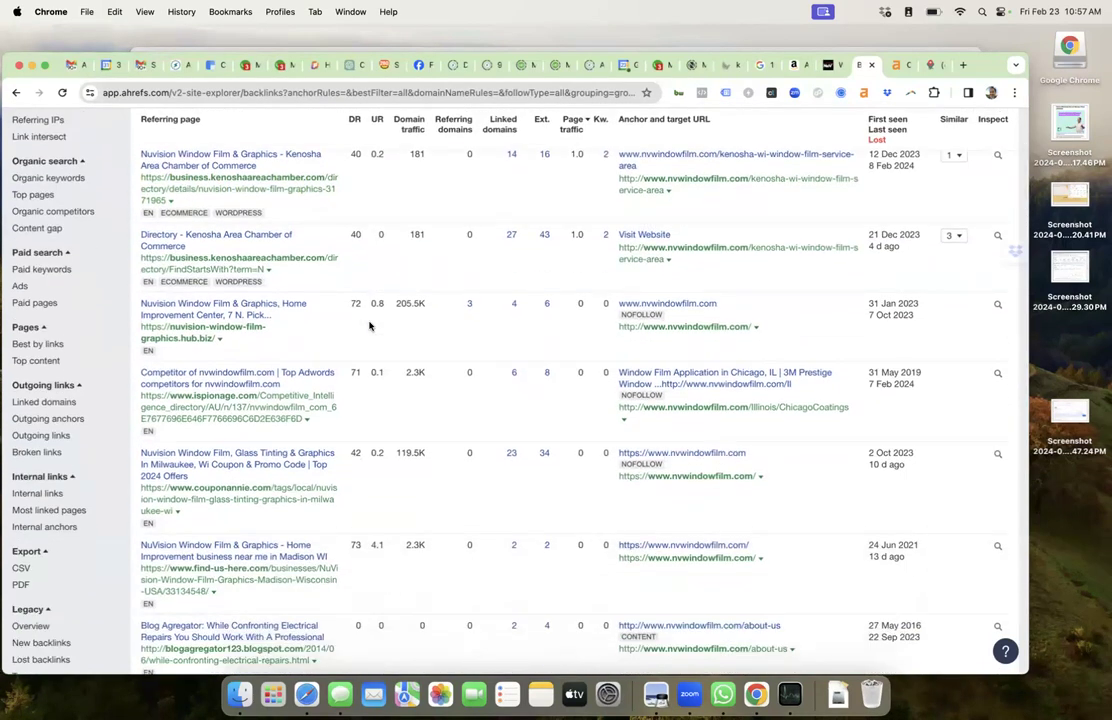
pyautogui.scroll(-2, 369, 325)
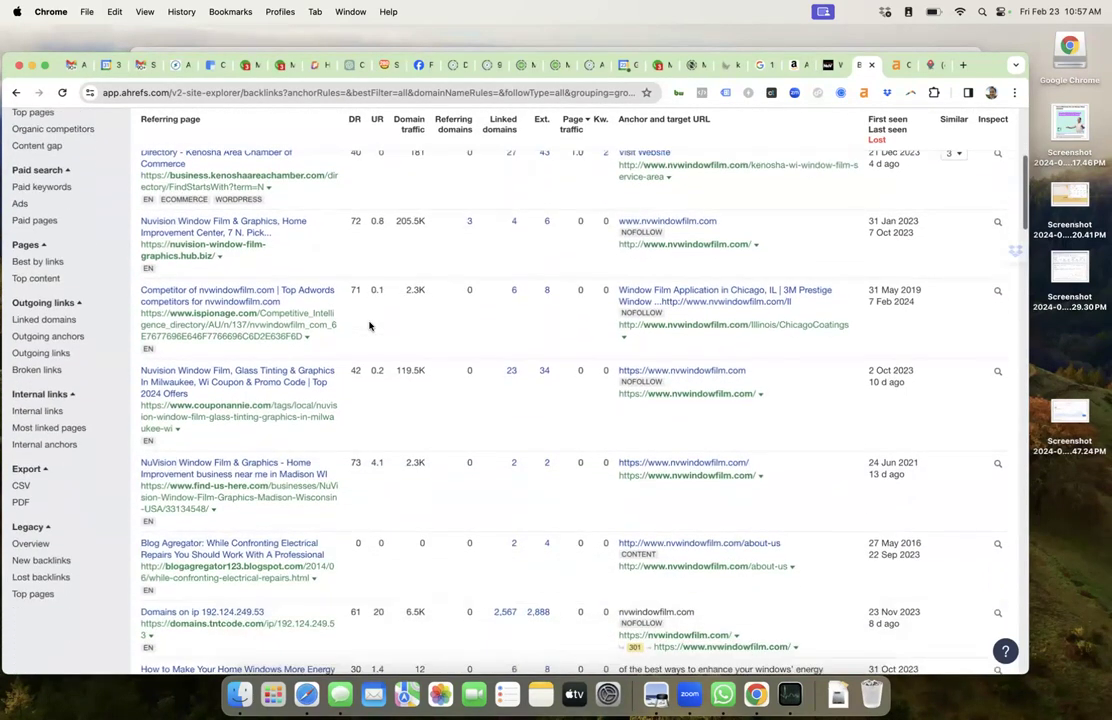
pyautogui.scroll(-6, 369, 325)
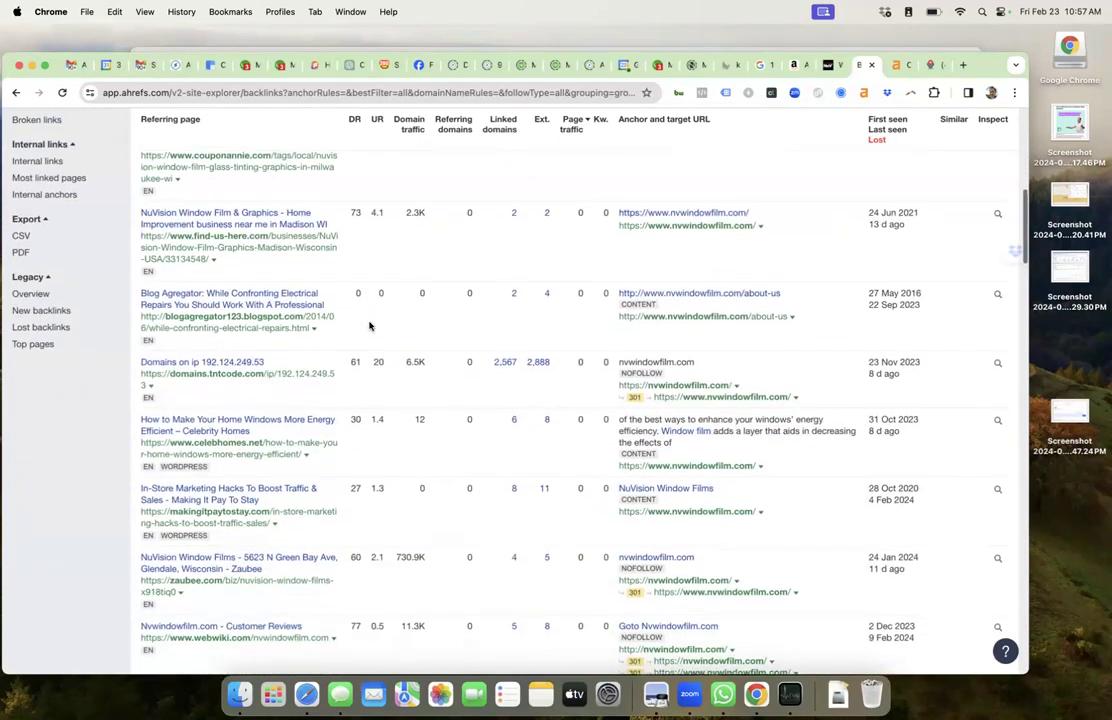
pyautogui.scroll(-1, 369, 325)
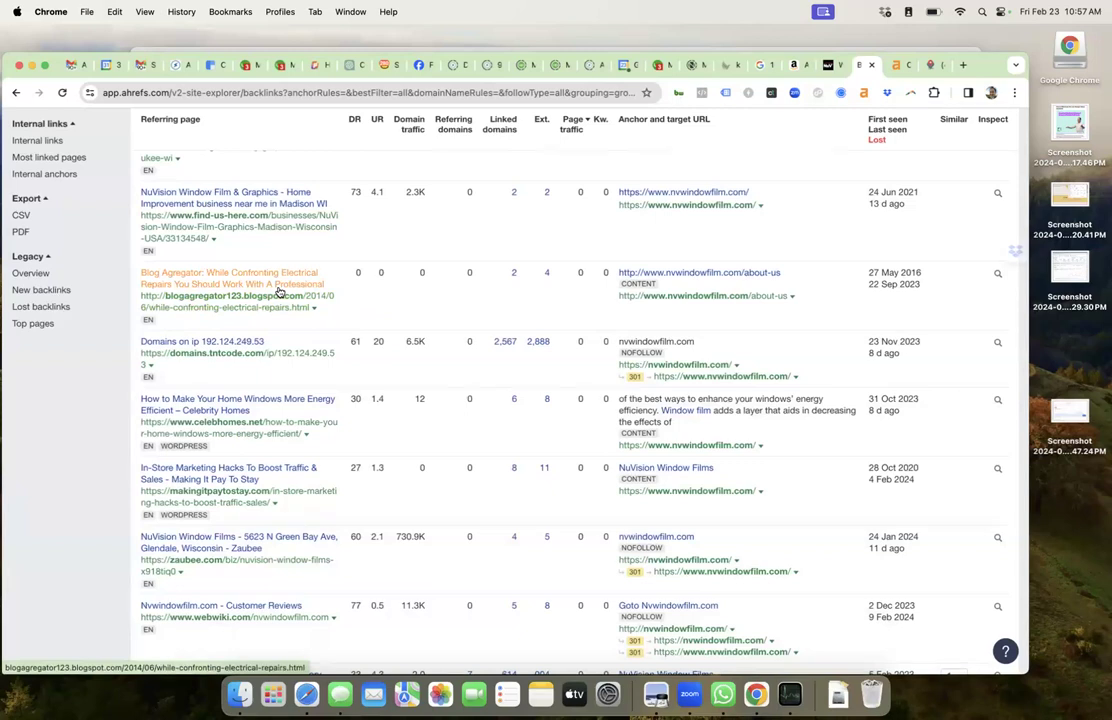
pyautogui.scroll(-5, 280, 291)
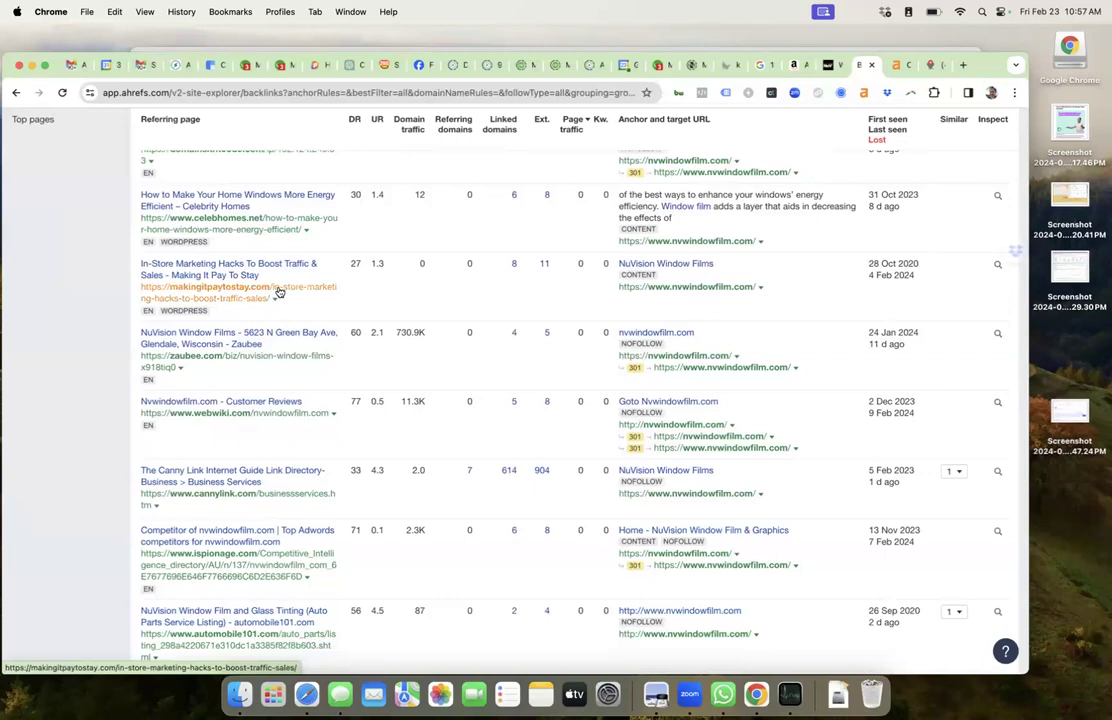
pyautogui.scroll(1, 278, 291)
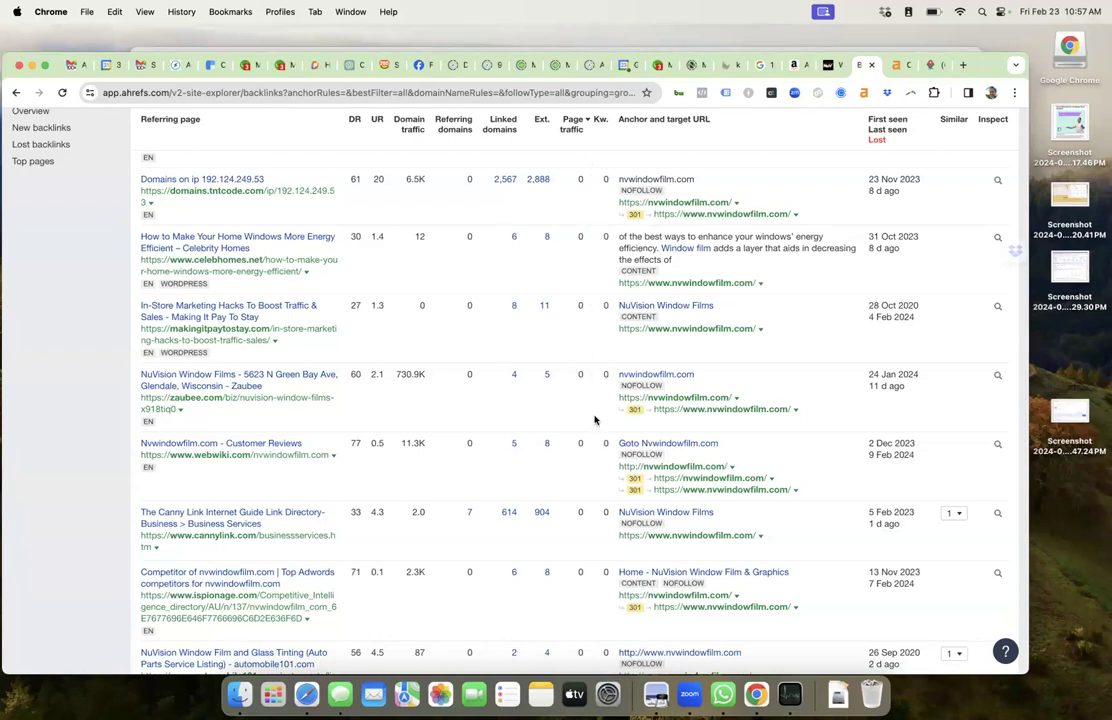
# Step: Continue through the backlinks report, examining the directory and business-listing referring pages, their domain ratings, anchors and new or lost link labels
pyautogui.scroll(-1, 594, 420)
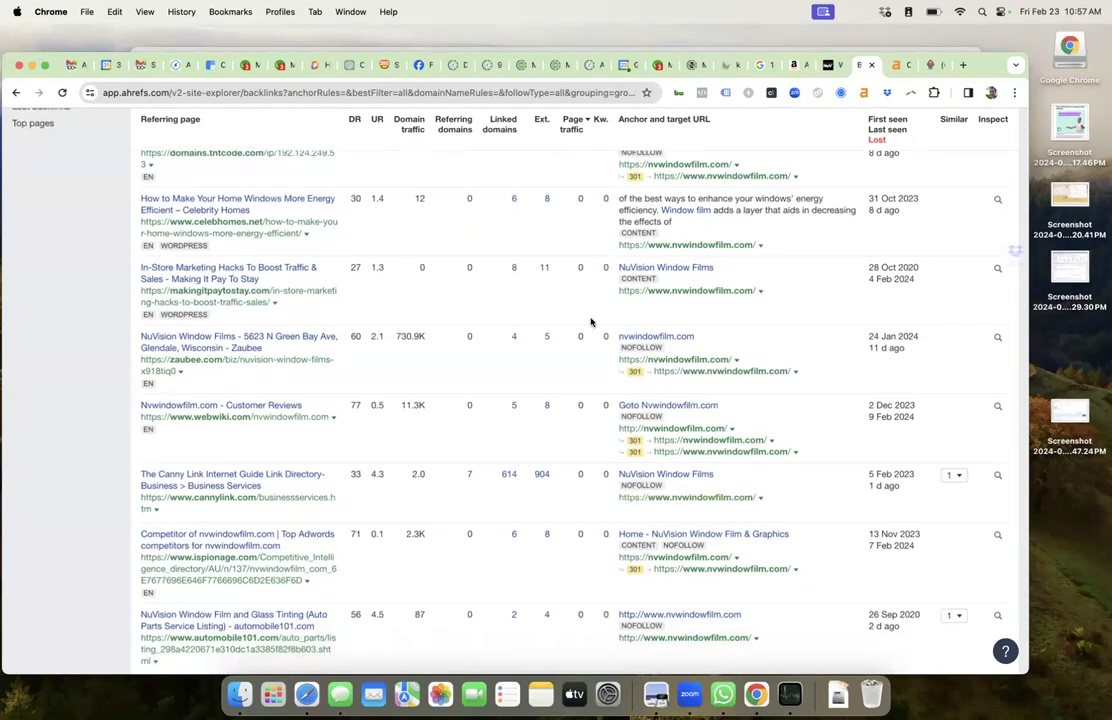
pyautogui.scroll(-10, 566, 429)
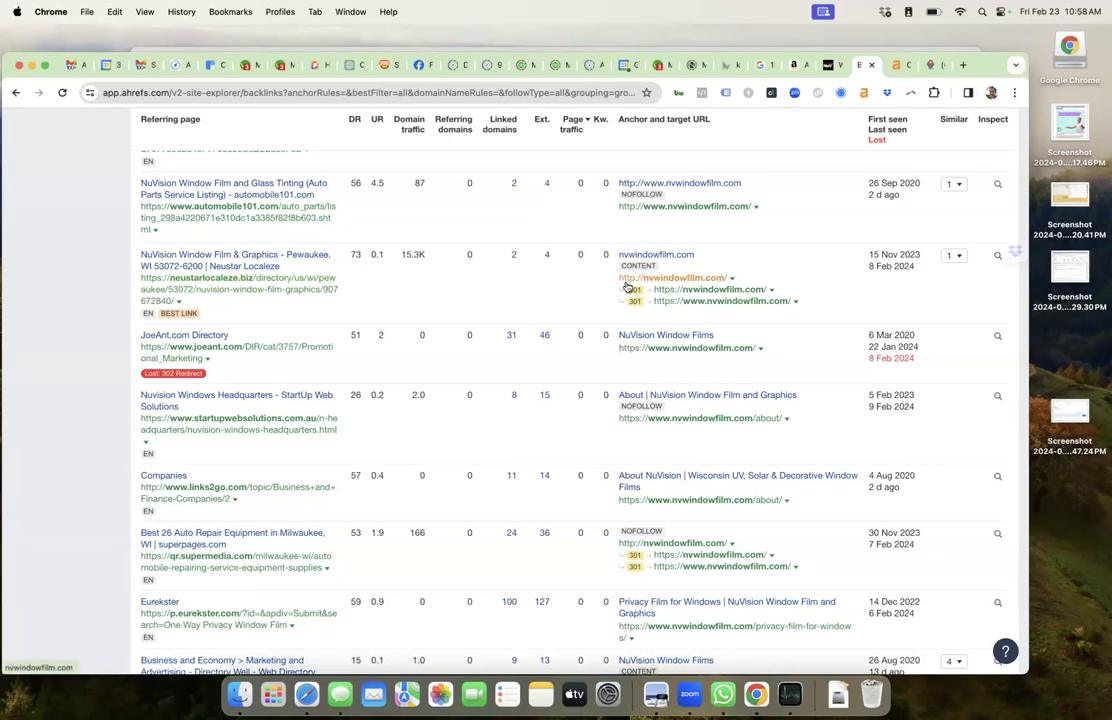
pyautogui.scroll(-2, 626, 285)
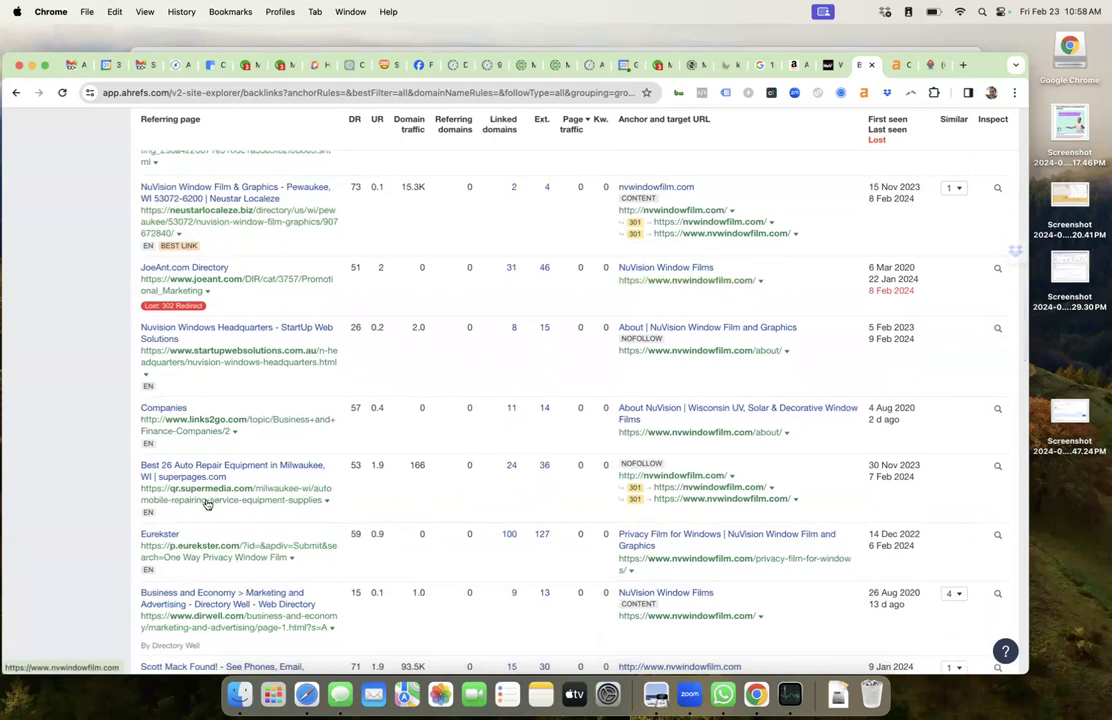
pyautogui.scroll(-6, 427, 462)
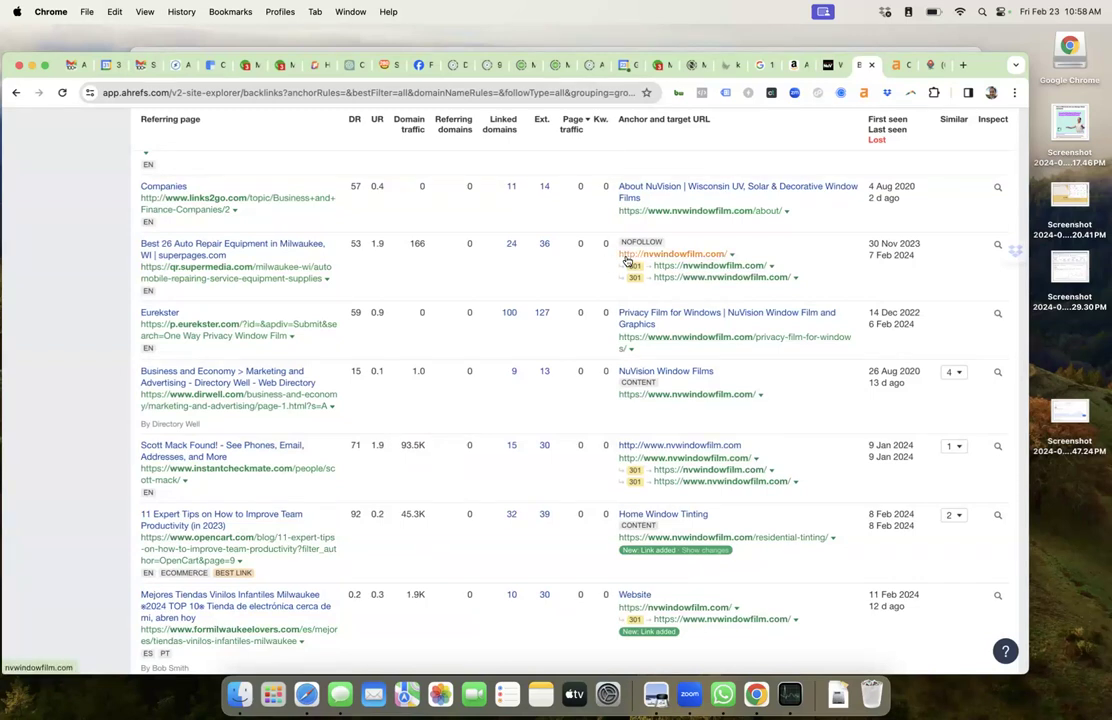
pyautogui.scroll(-2, 462, 288)
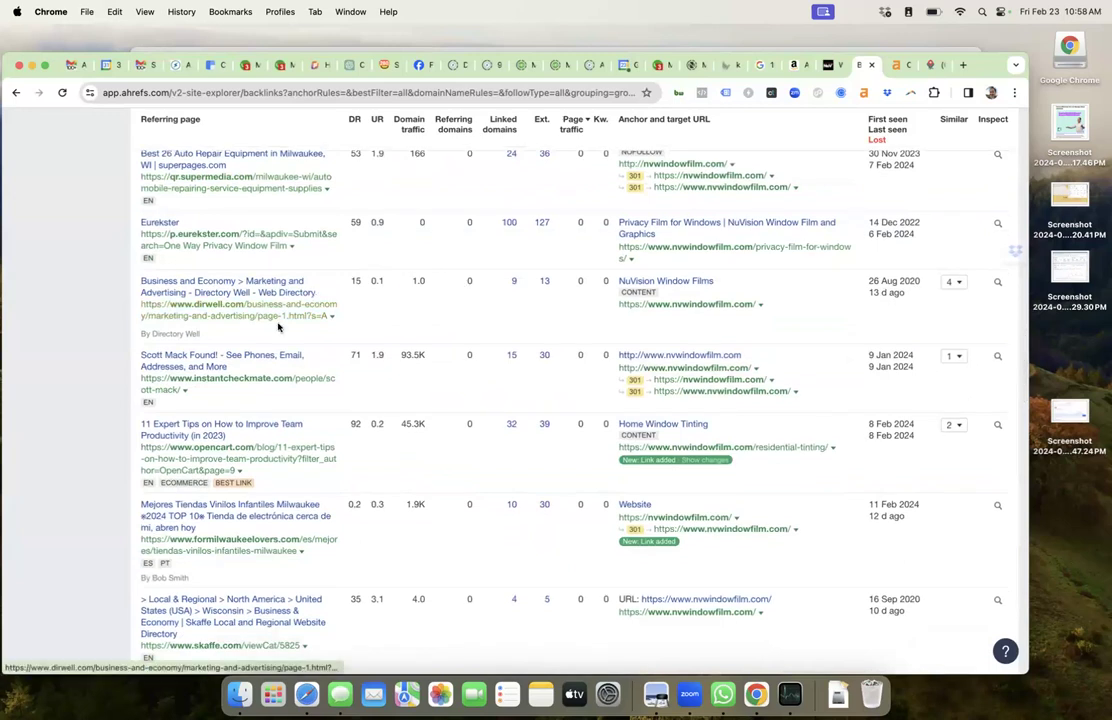
pyautogui.scroll(-3, 278, 326)
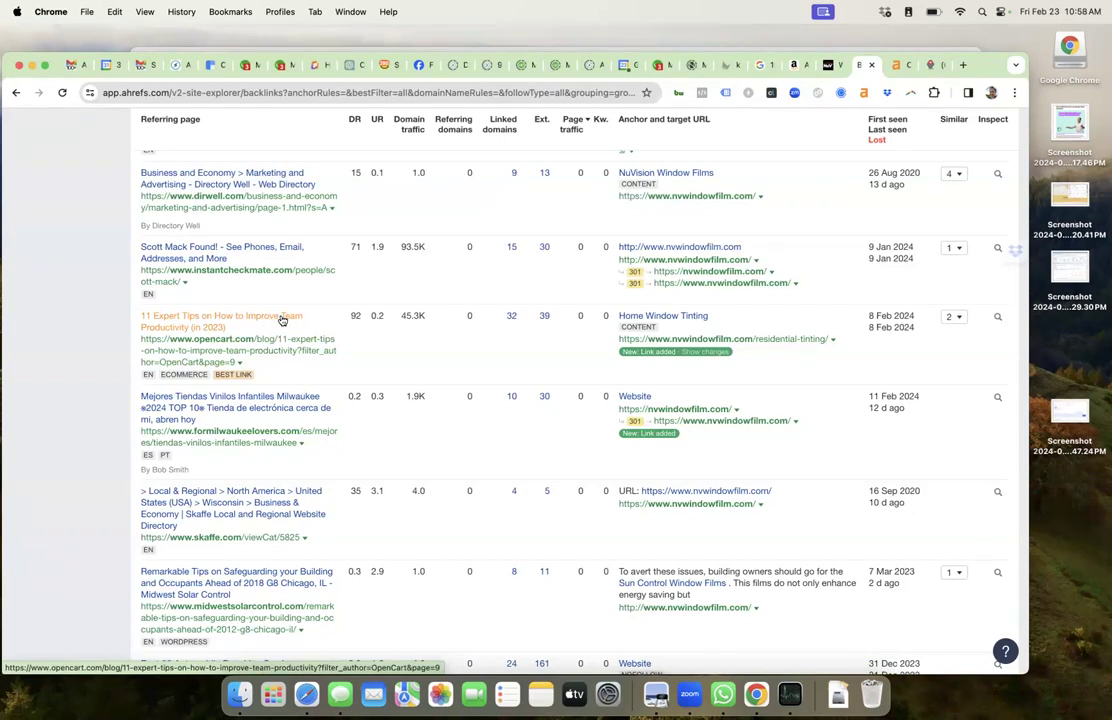
pyautogui.scroll(-1, 282, 319)
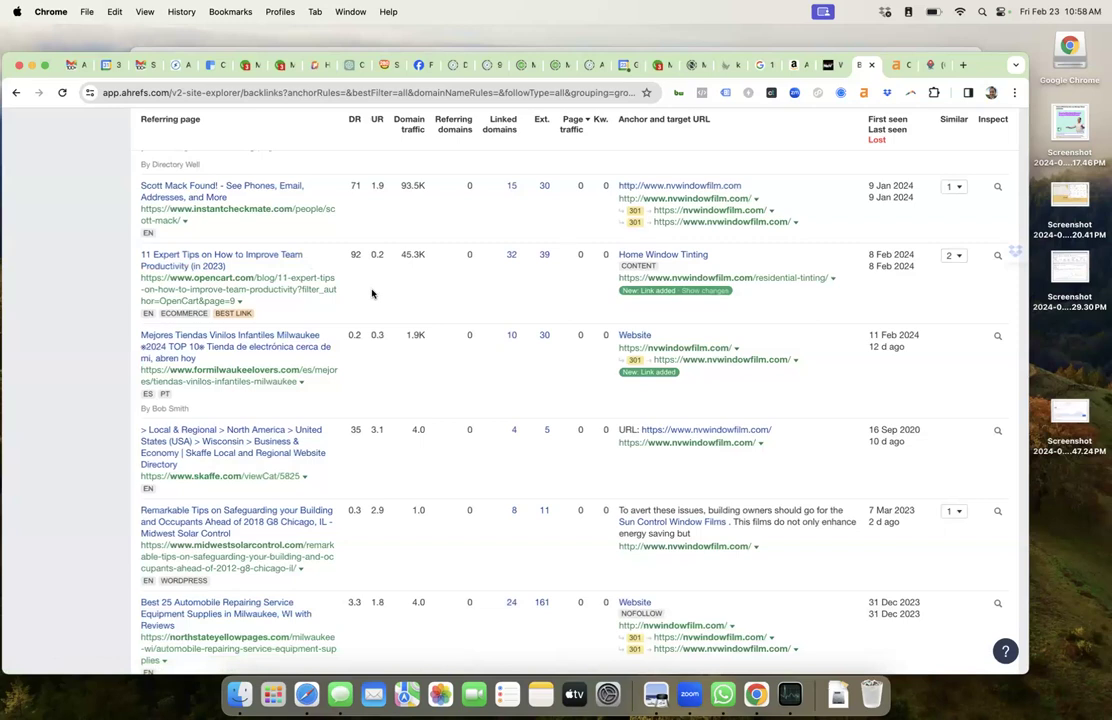
pyautogui.scroll(-3, 366, 309)
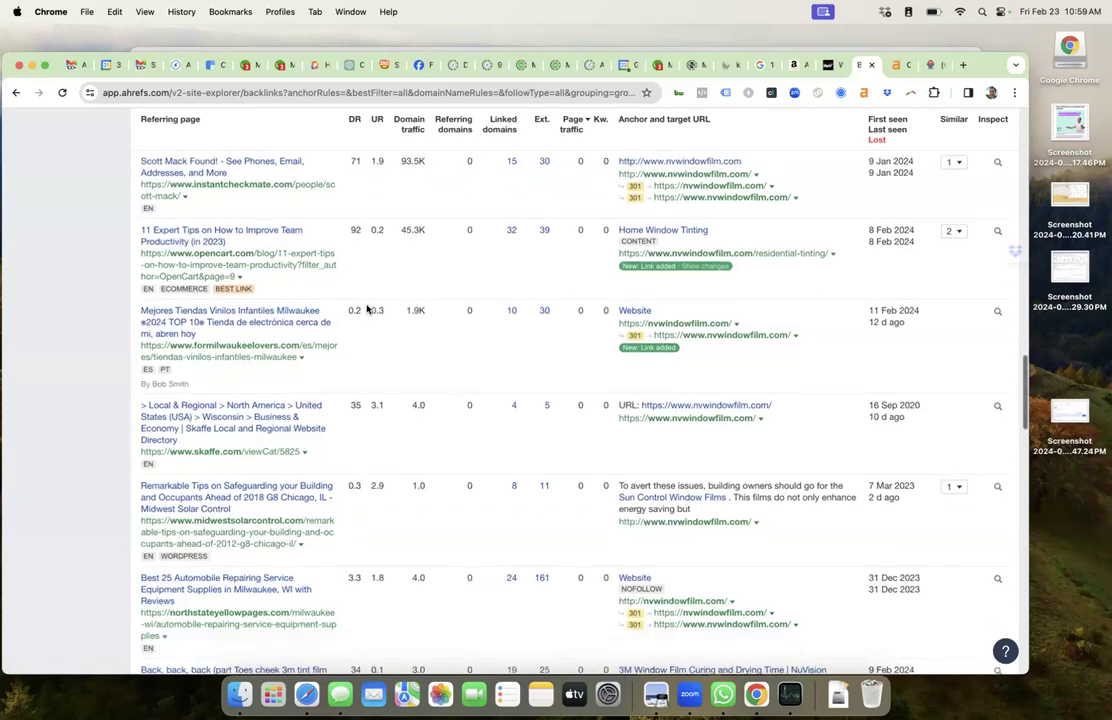
pyautogui.scroll(-3, 366, 309)
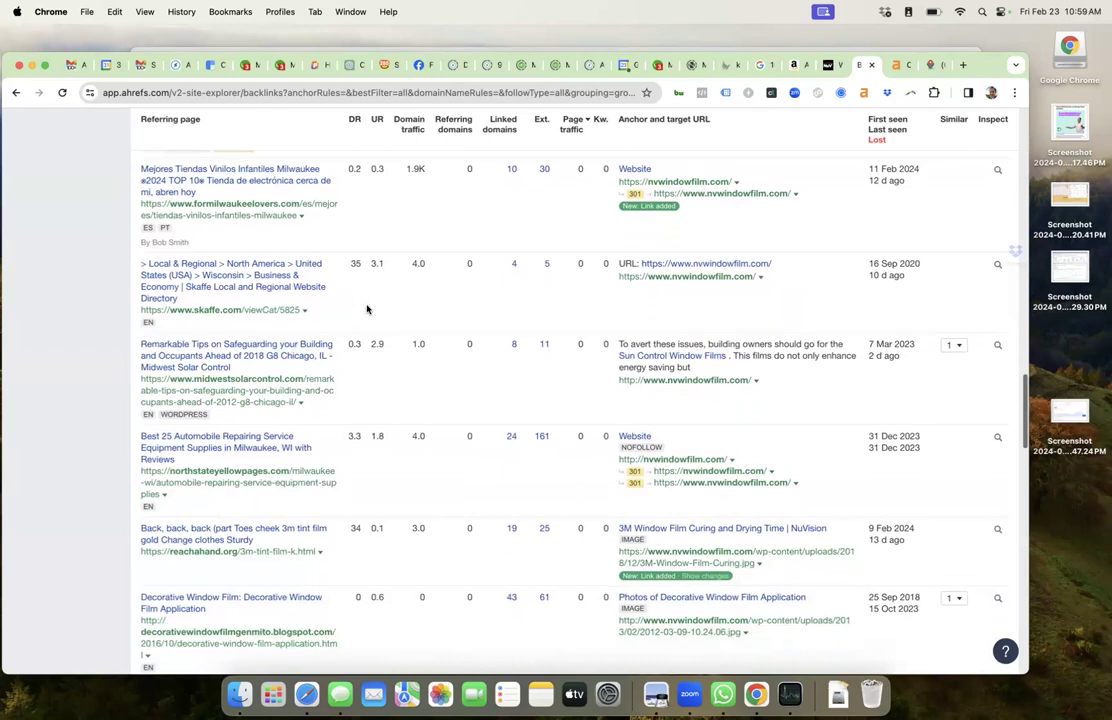
pyautogui.scroll(-4, 366, 309)
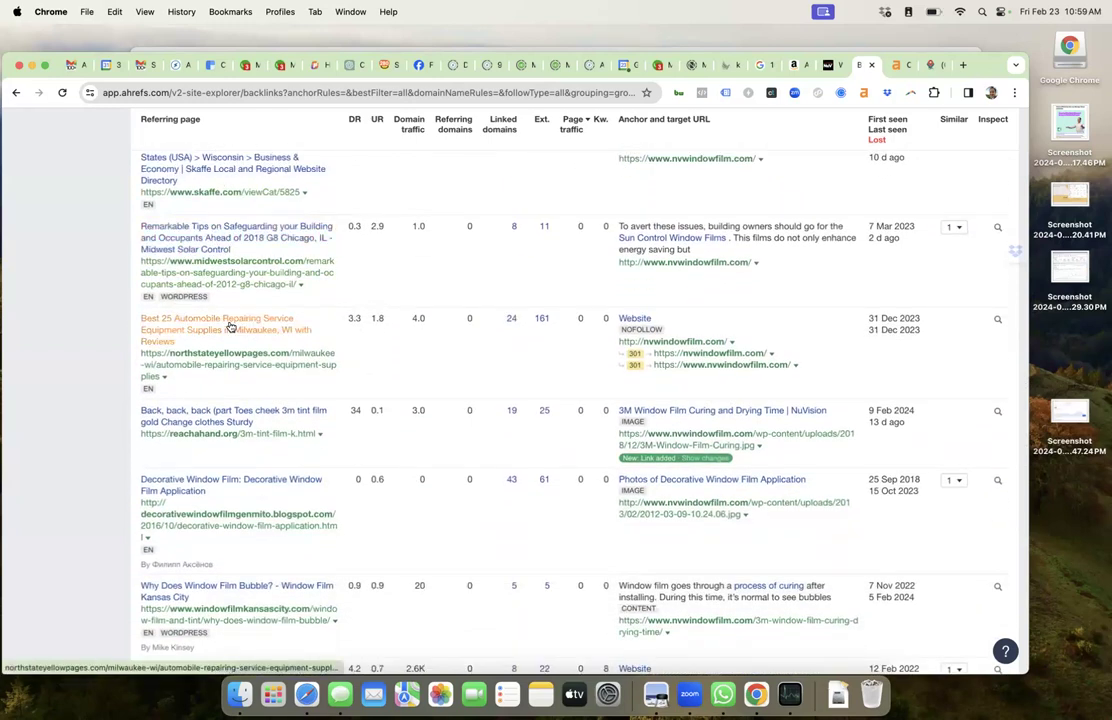
# Step: Examine the backlinks from window film blogs and blogspot pages, comparing their domain ratings, traffic and image anchors
pyautogui.scroll(-3, 229, 326)
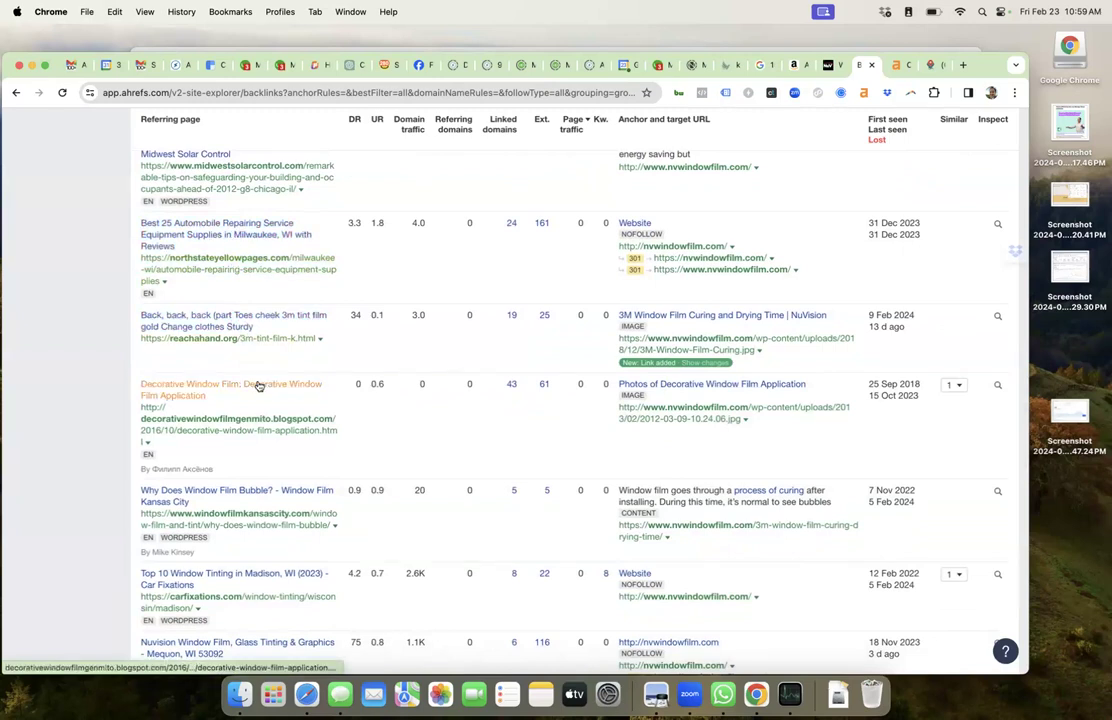
pyautogui.scroll(-1, 258, 386)
pyautogui.scroll(-1, 258, 386)
pyautogui.scroll(-2, 258, 388)
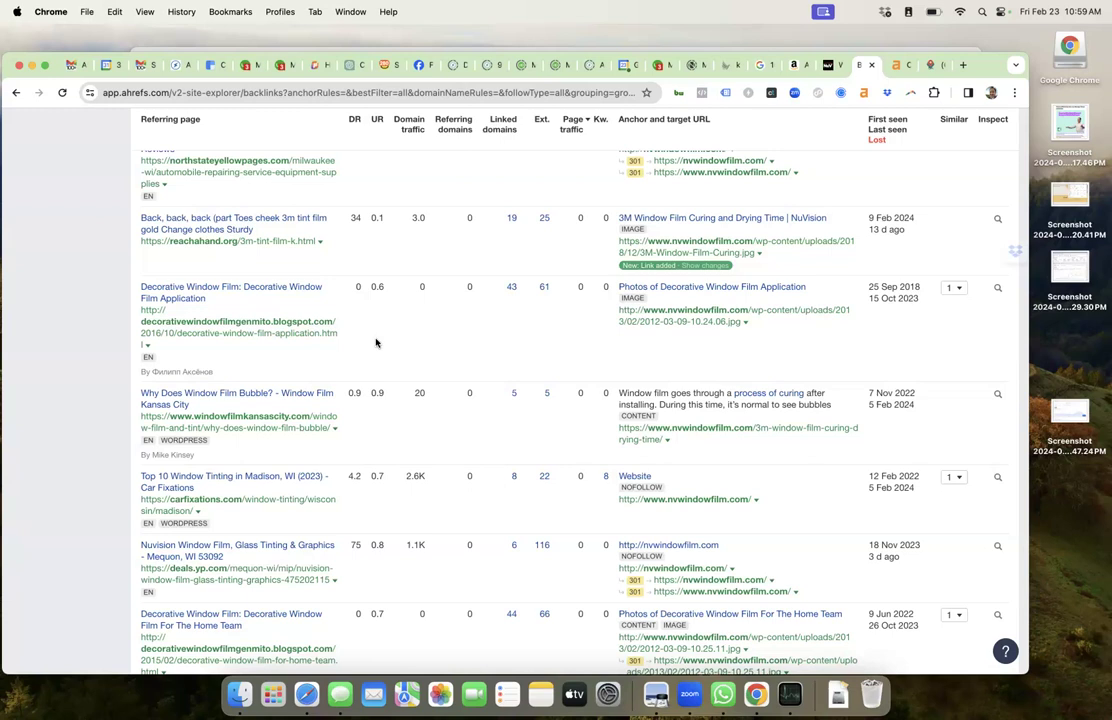
pyautogui.scroll(-5, 376, 343)
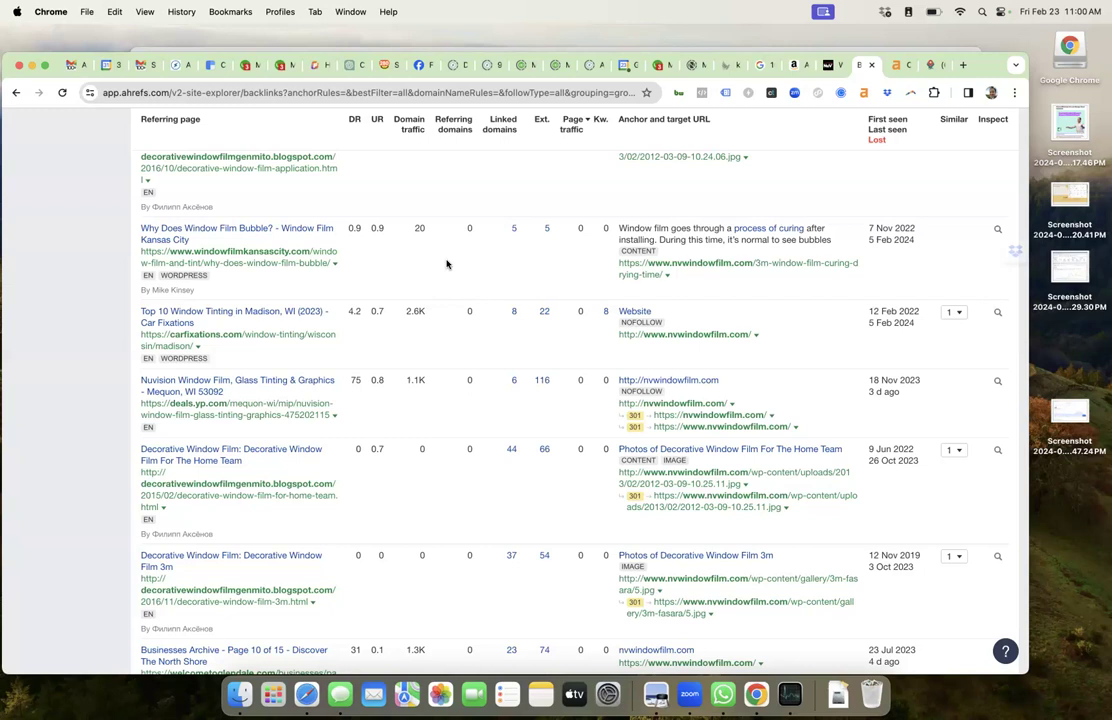
pyautogui.scroll(-1, 447, 264)
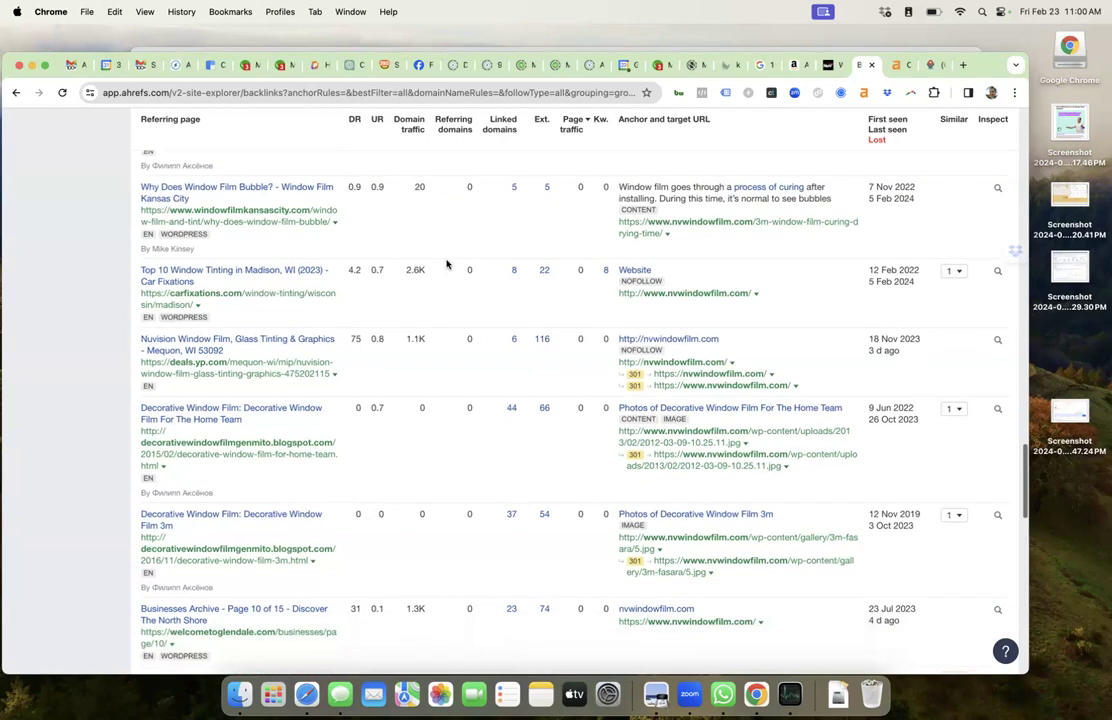
pyautogui.scroll(-2, 447, 264)
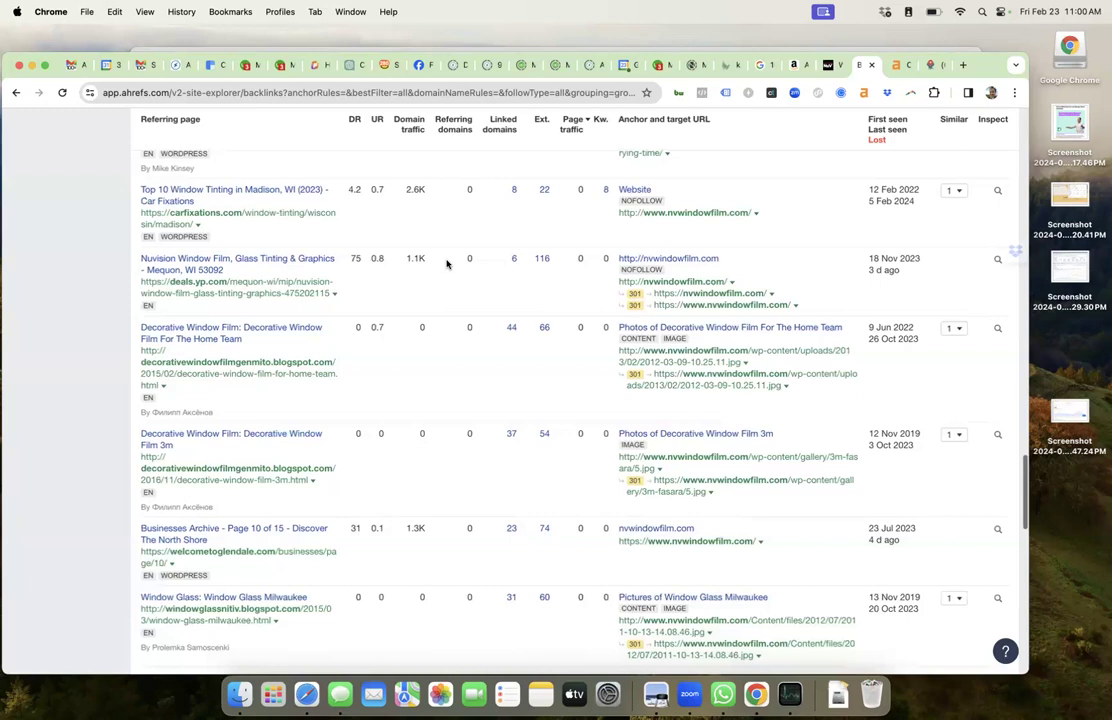
pyautogui.scroll(-2, 447, 264)
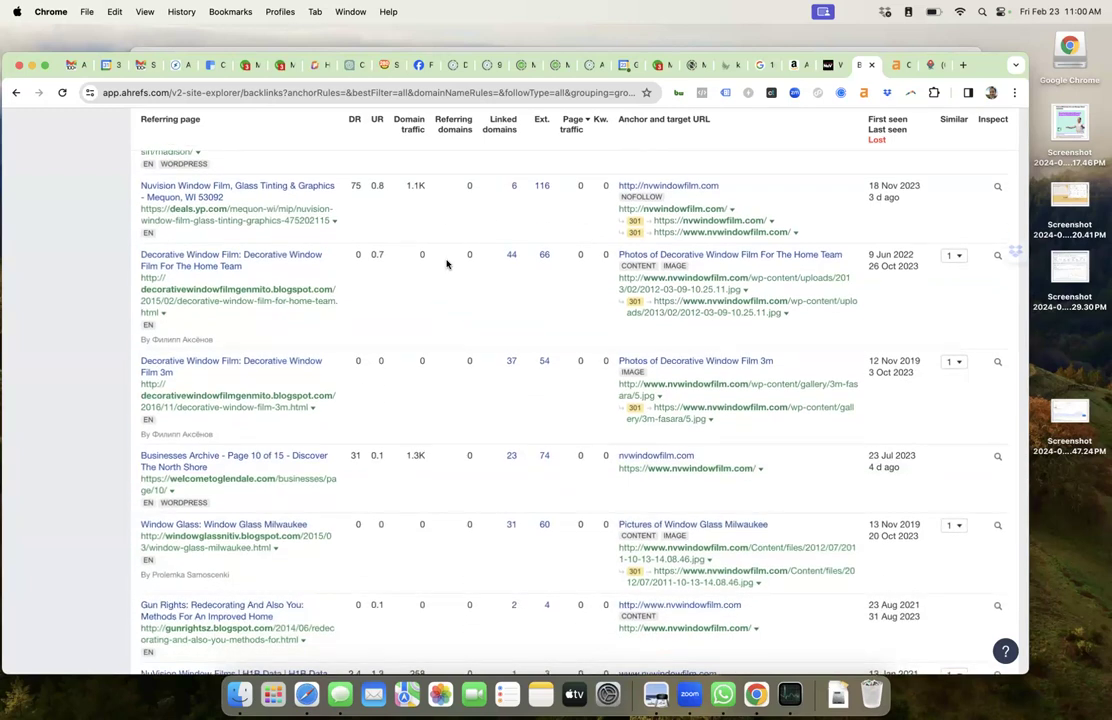
pyautogui.scroll(-1, 447, 264)
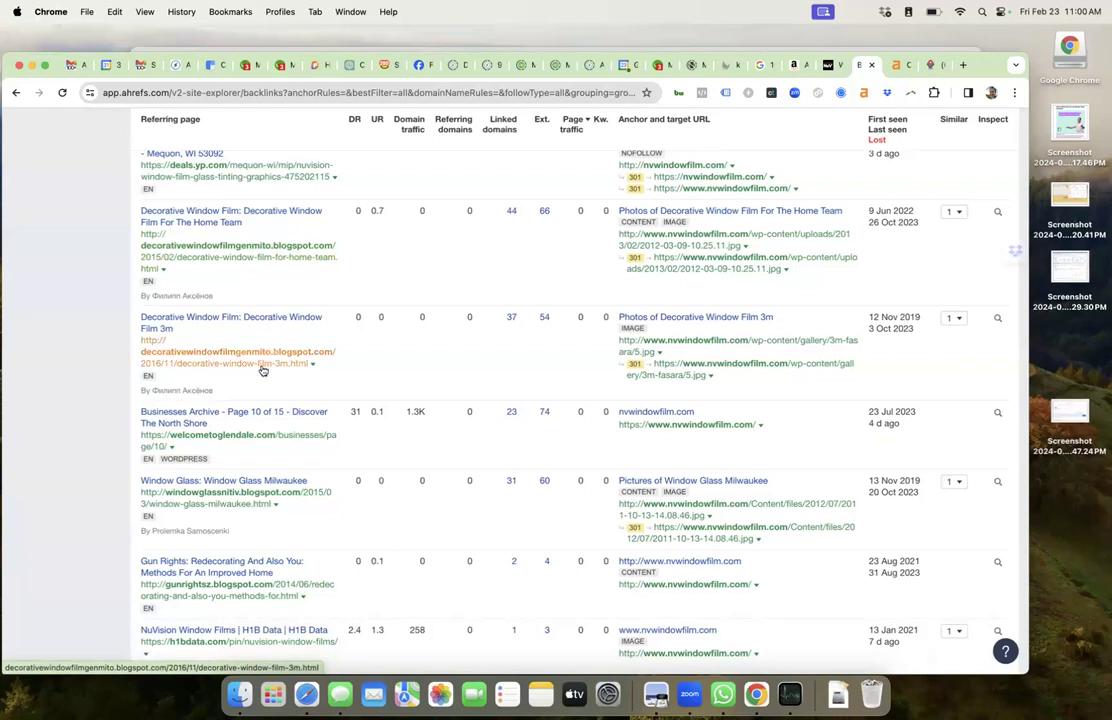
pyautogui.scroll(-2, 262, 370)
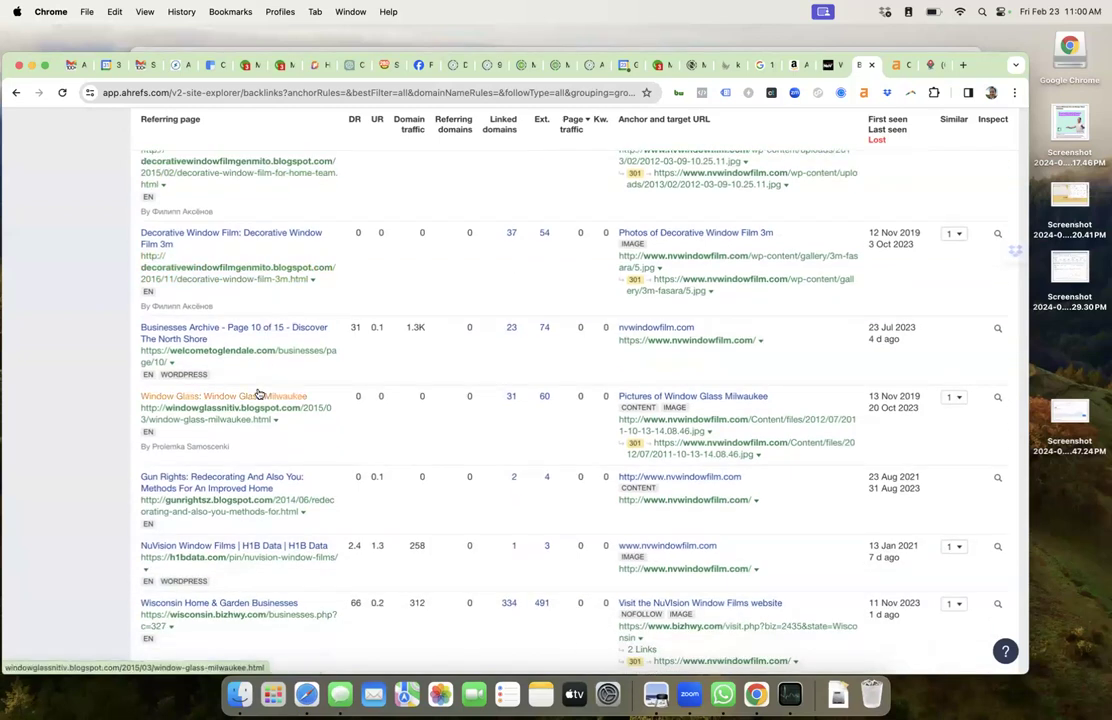
pyautogui.scroll(1, 258, 394)
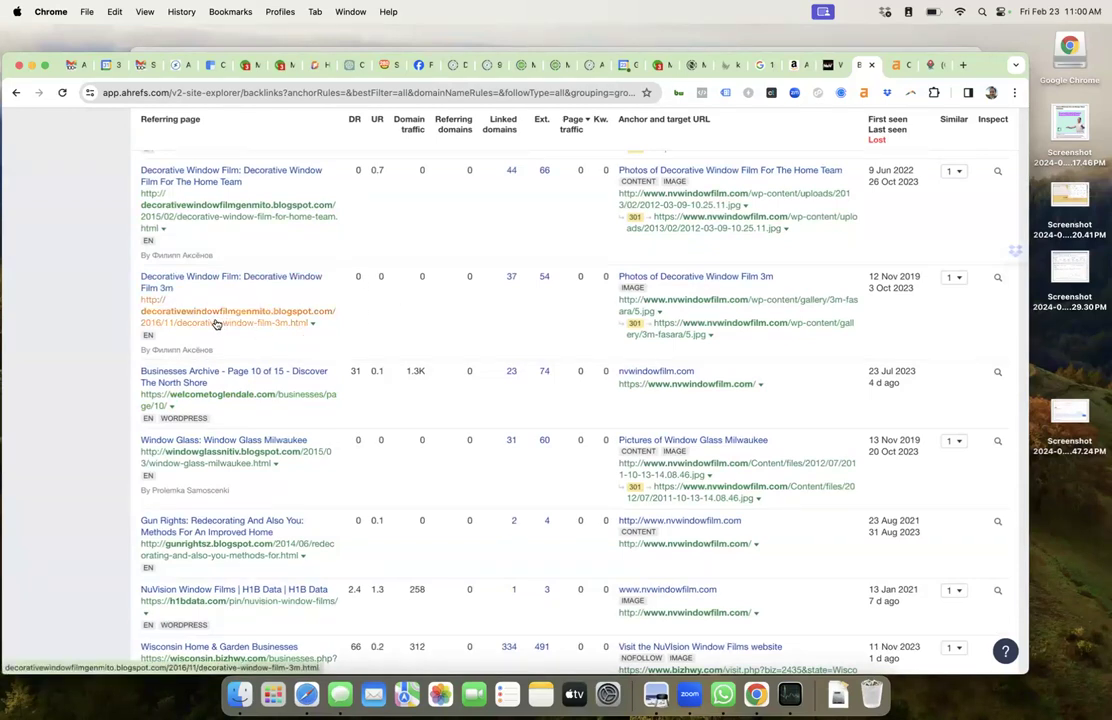
# Step: Open the referring page decorativewindowfilmgenmito.blogspot.com/2016/11/decorative-window-film-3m.html and examine its article excerpts, outgoing links and author section
pyautogui.click(252, 279)
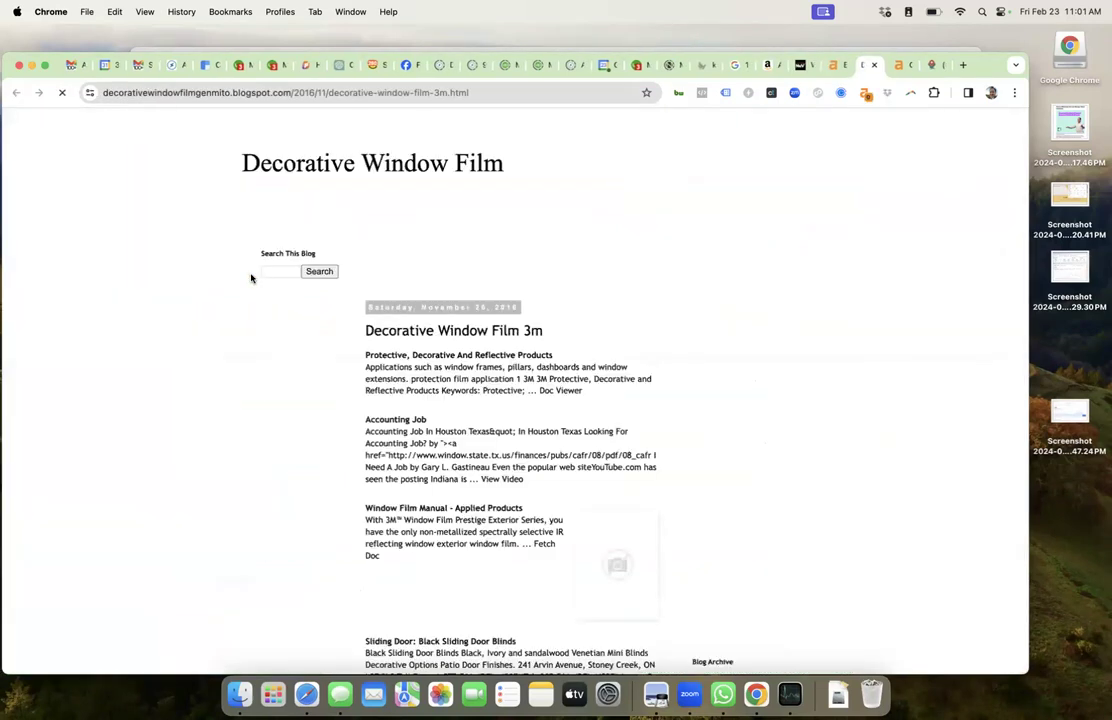
pyautogui.scroll(-1, 256, 387)
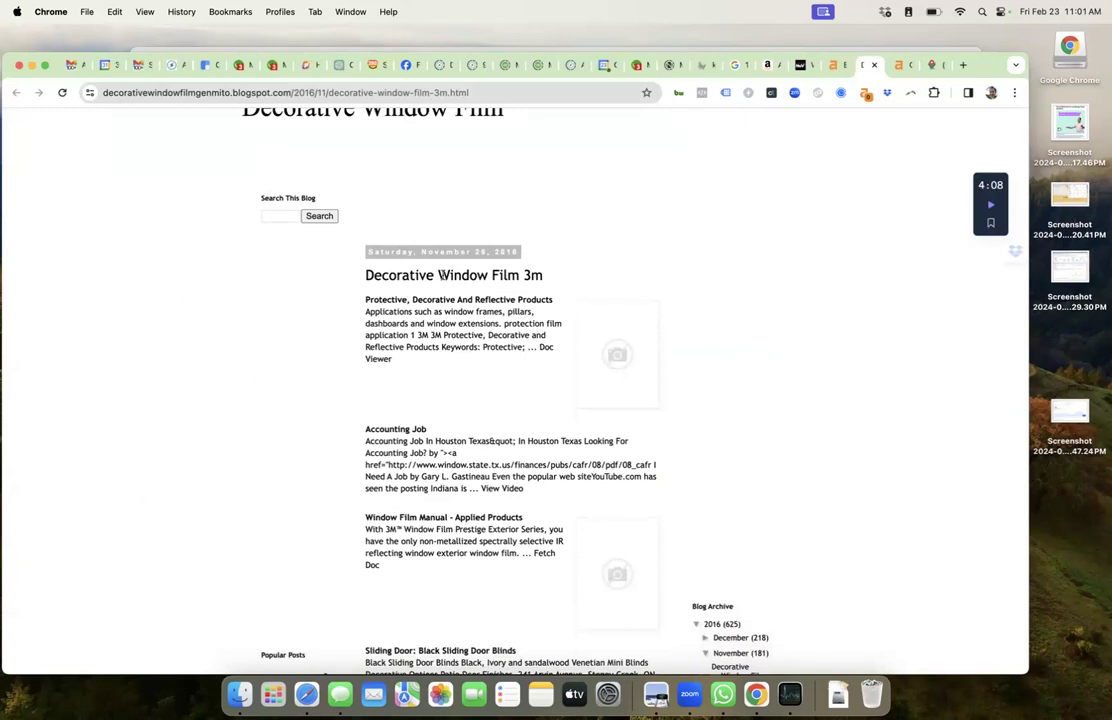
pyautogui.scroll(-1, 445, 318)
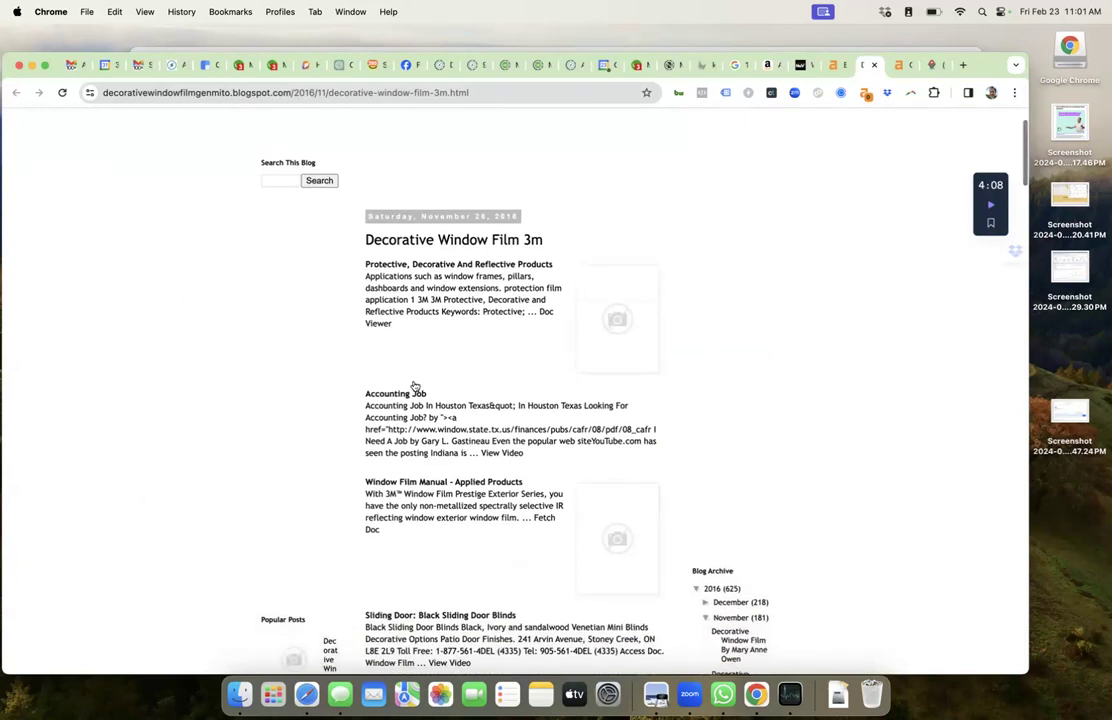
pyautogui.scroll(-5, 410, 393)
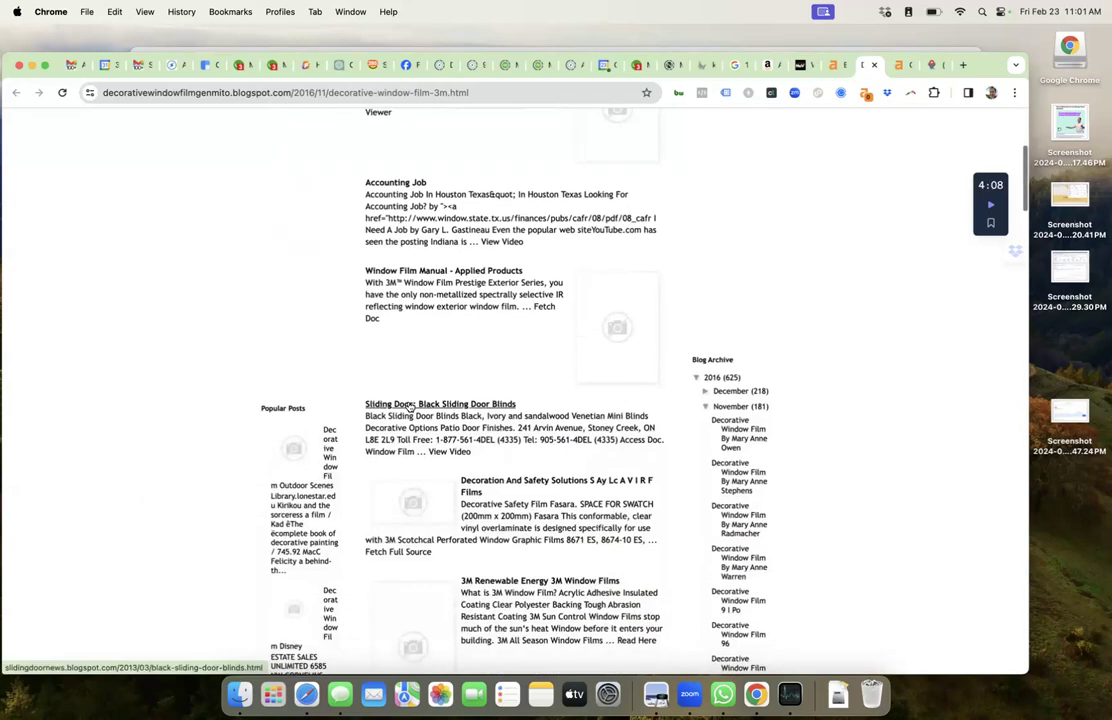
pyautogui.scroll(-5, 410, 405)
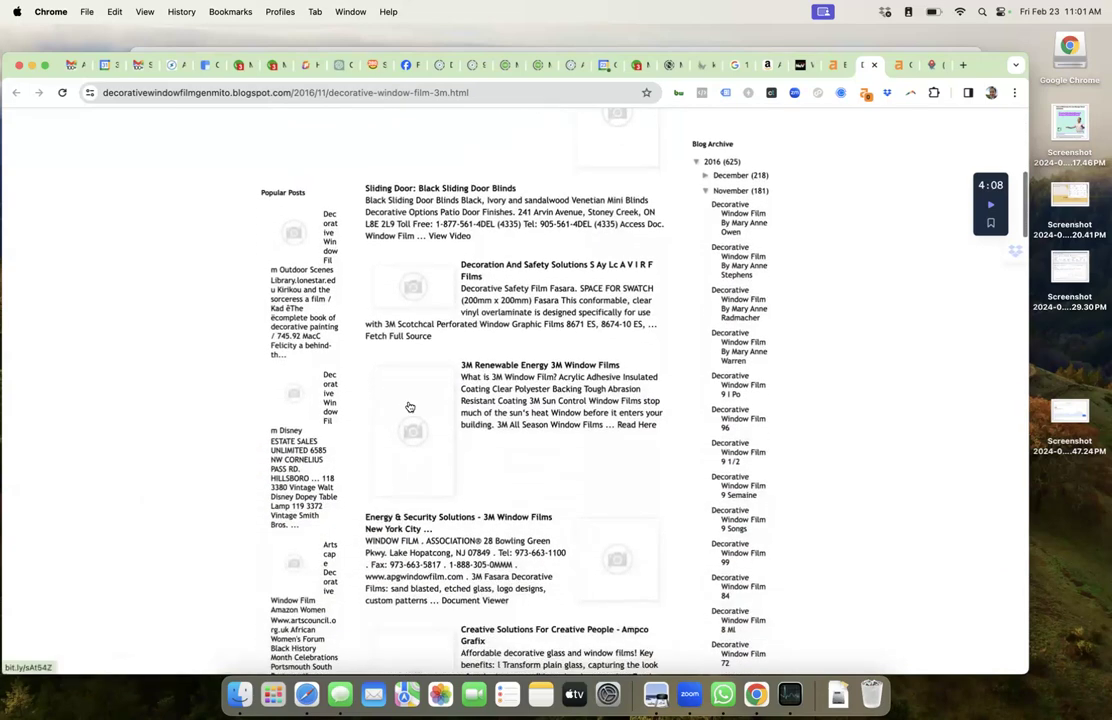
pyautogui.scroll(-6, 409, 406)
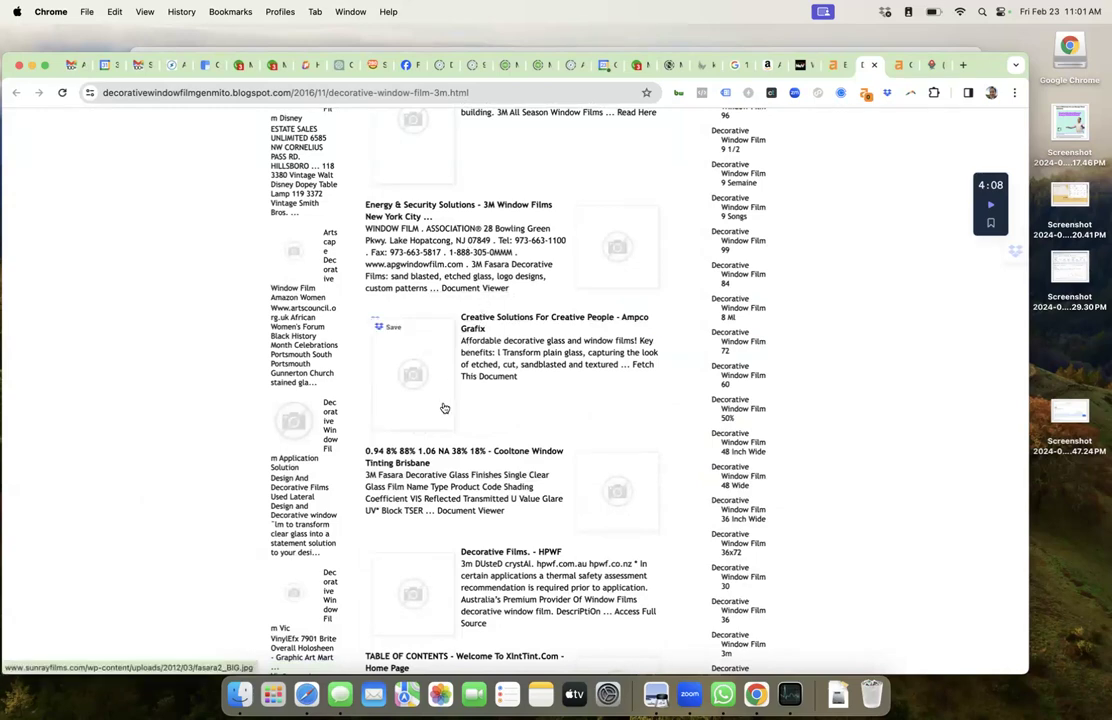
pyautogui.scroll(-1, 442, 410)
pyautogui.scroll(-7, 443, 408)
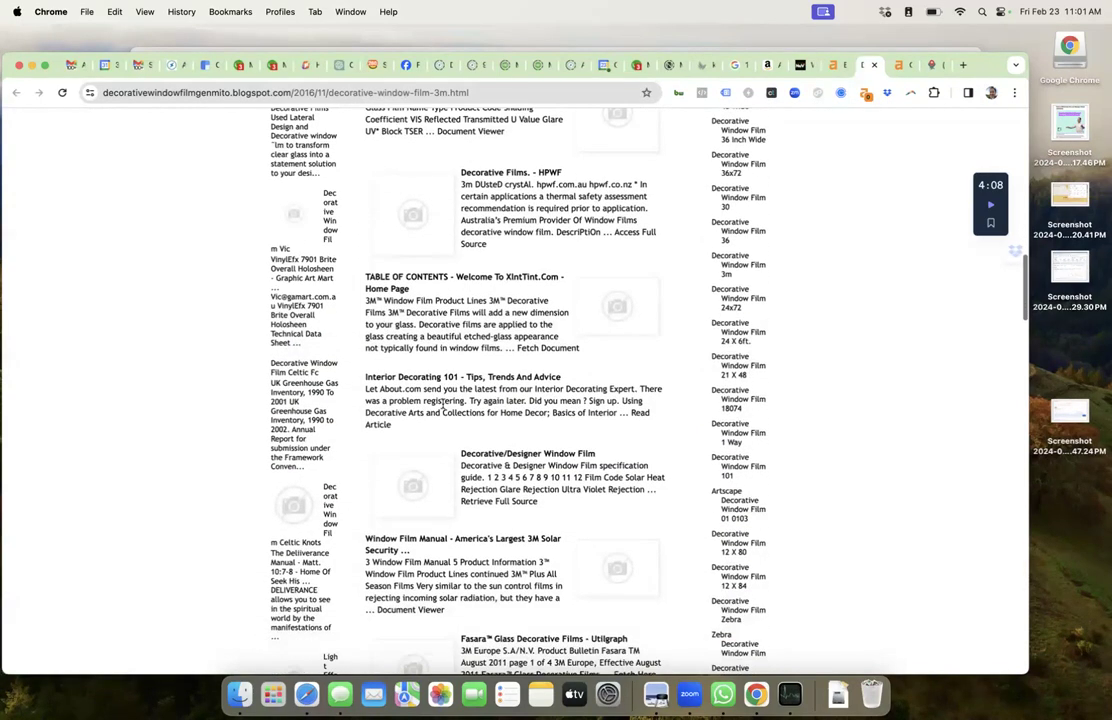
pyautogui.scroll(-9, 443, 405)
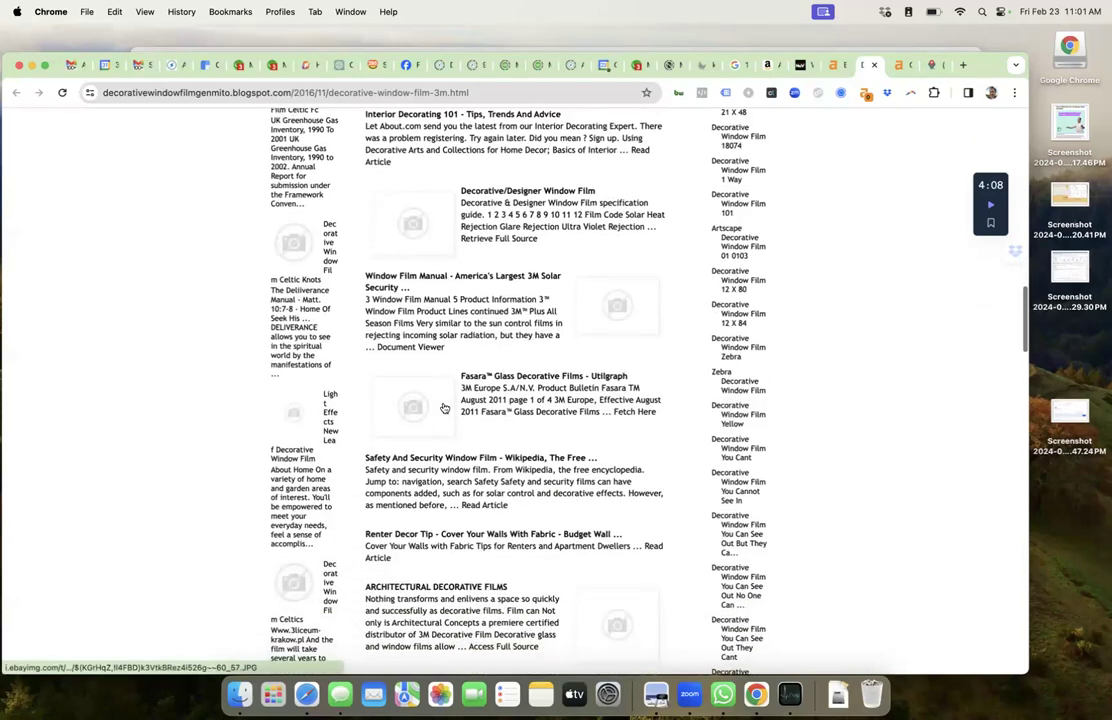
pyautogui.scroll(-6, 443, 408)
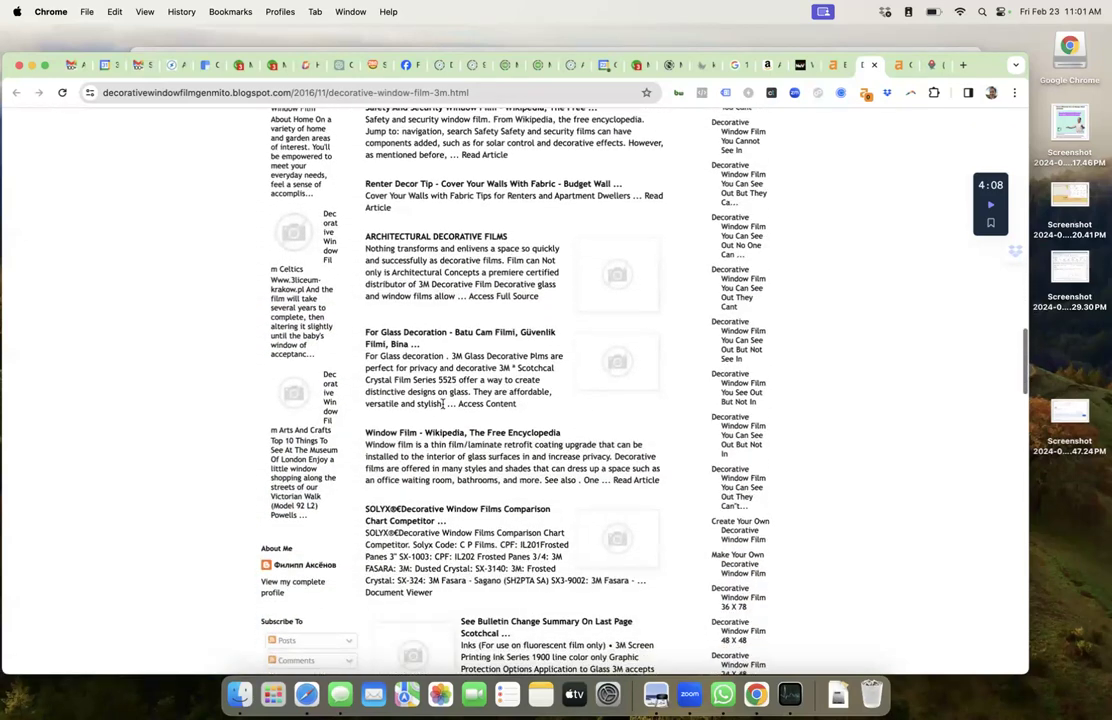
pyautogui.scroll(-2, 443, 405)
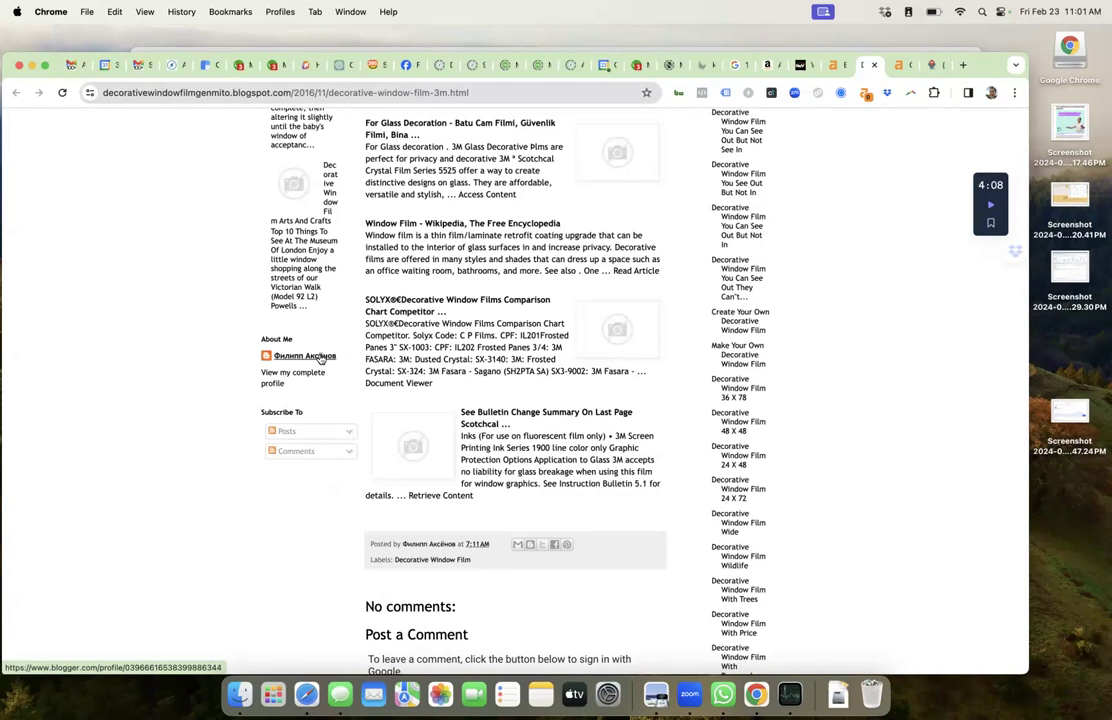
pyautogui.scroll(-1, 320, 359)
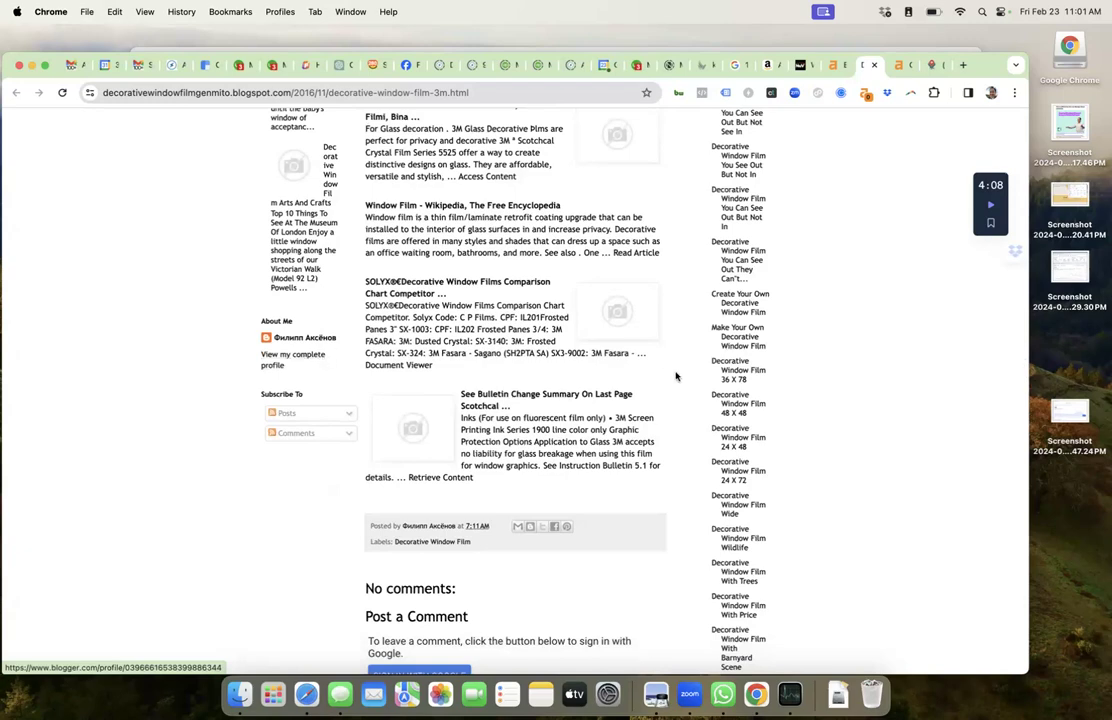
# Step: Review the blog archive's list of decorative window film posts back up to the start of the page
pyautogui.scroll(5, 747, 405)
pyautogui.scroll(6, 747, 405)
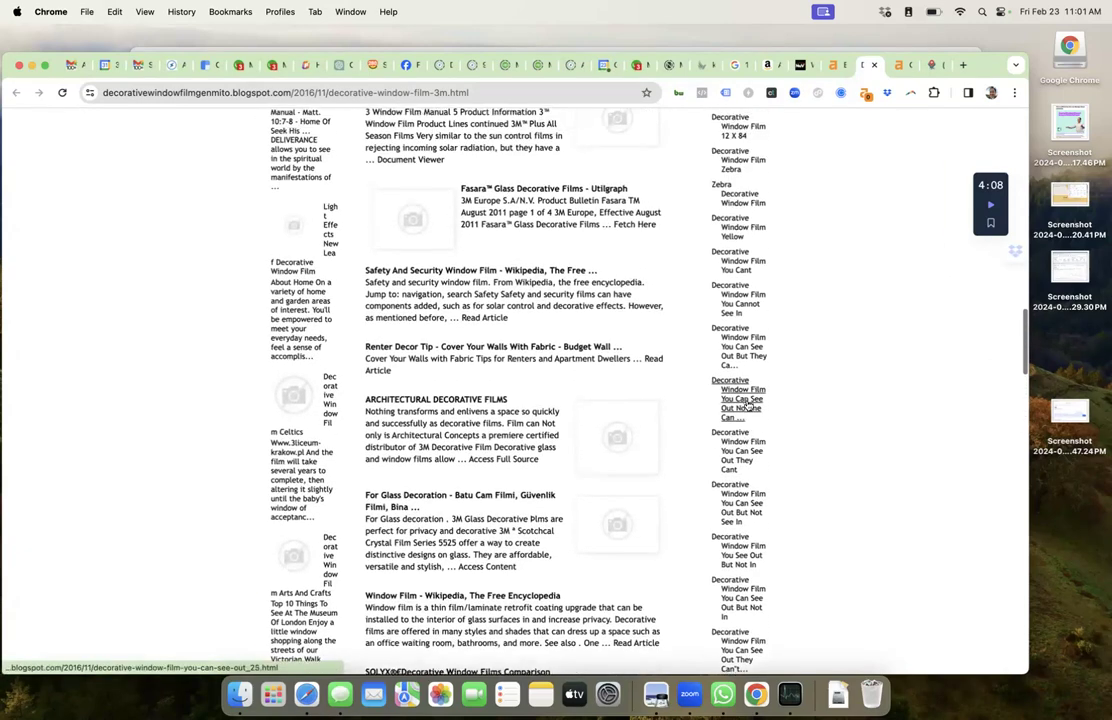
pyautogui.scroll(7, 748, 380)
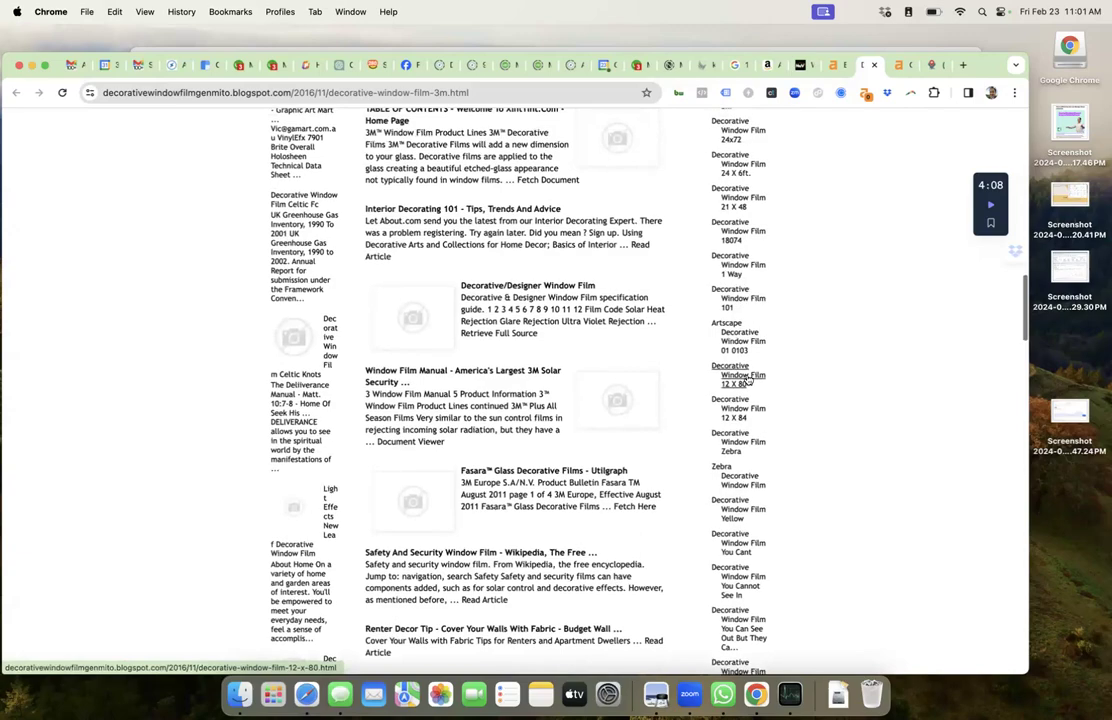
pyautogui.scroll(8, 748, 378)
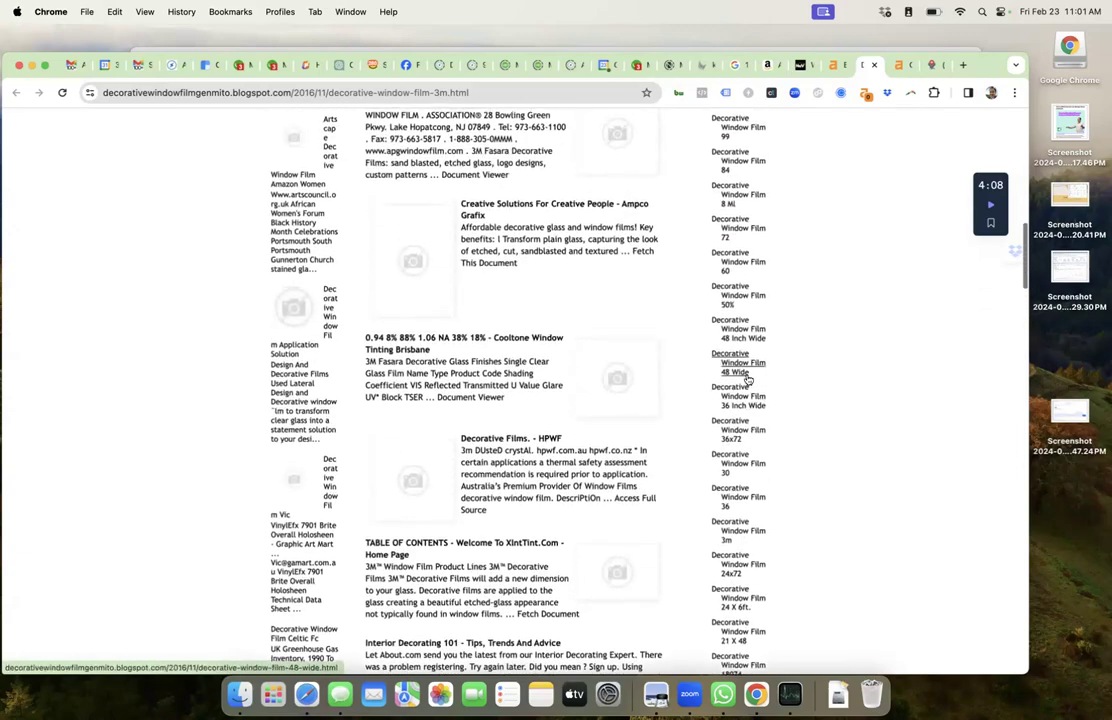
pyautogui.scroll(8, 748, 379)
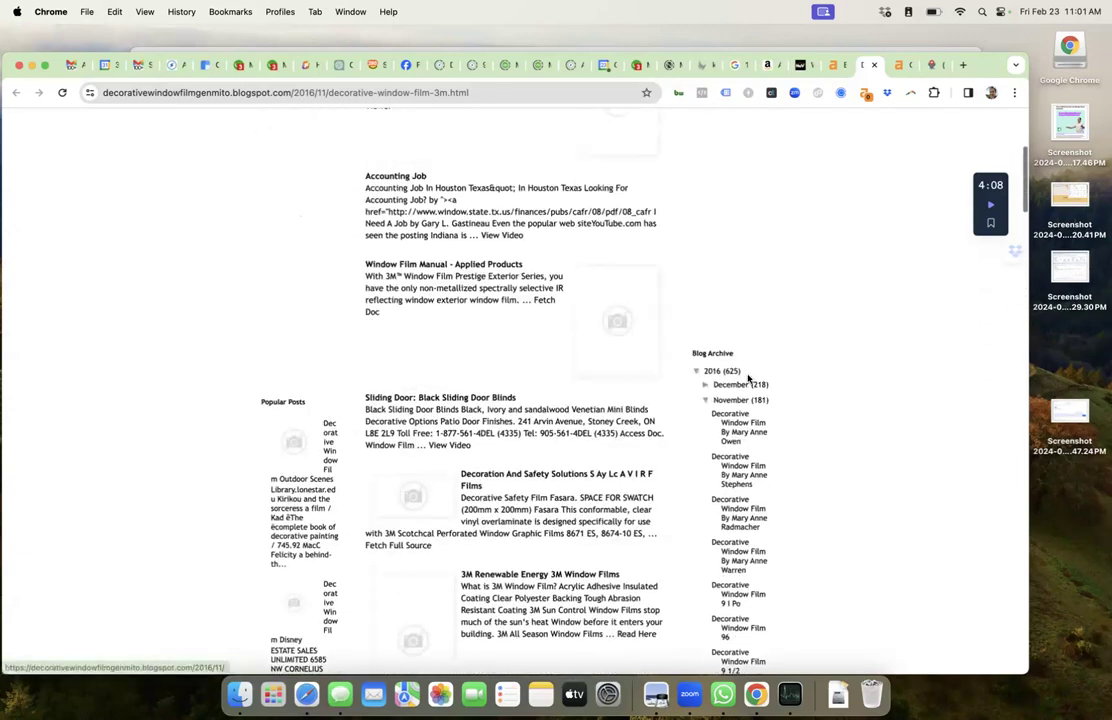
pyautogui.scroll(-5, 748, 379)
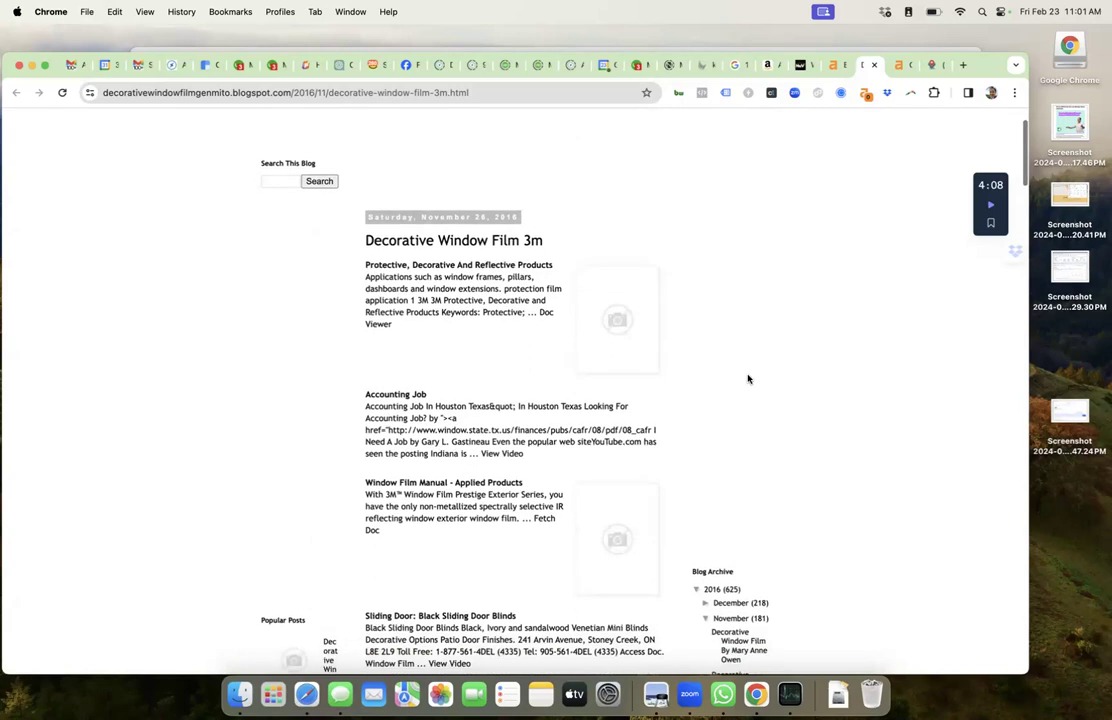
# Step: Close the decorative window film blog page and open the "Window Glass: Window Glass Milwaukee" referring page from the backlinks report
pyautogui.click(873, 66)
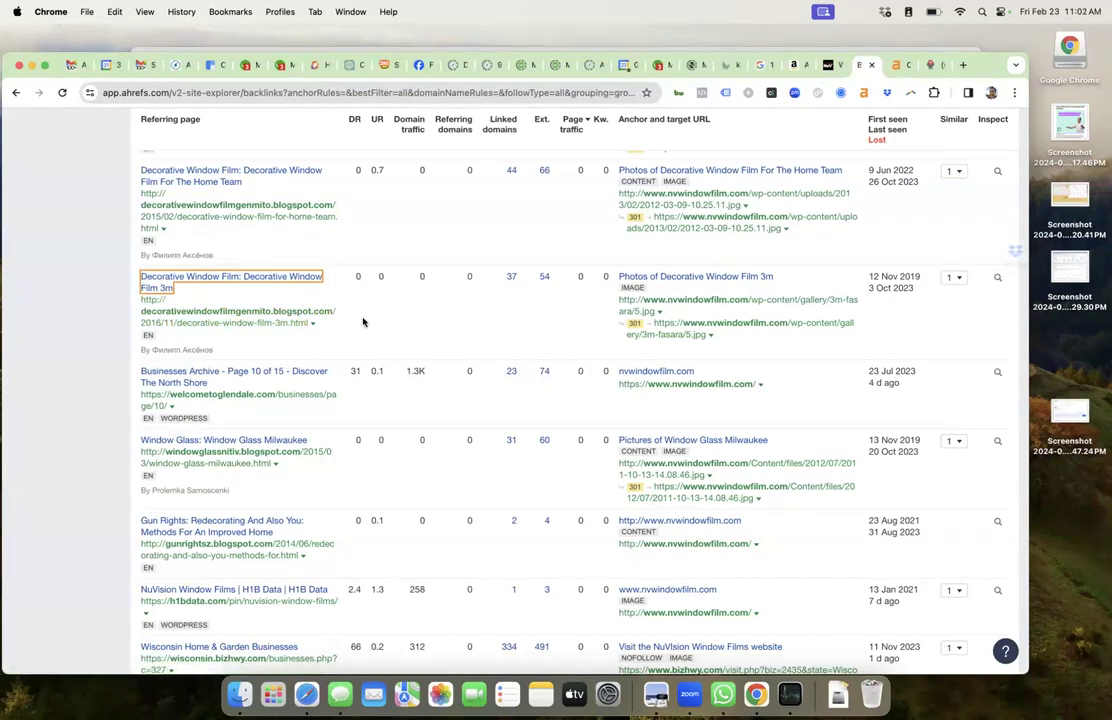
pyautogui.scroll(-1, 363, 322)
pyautogui.scroll(-1, 363, 321)
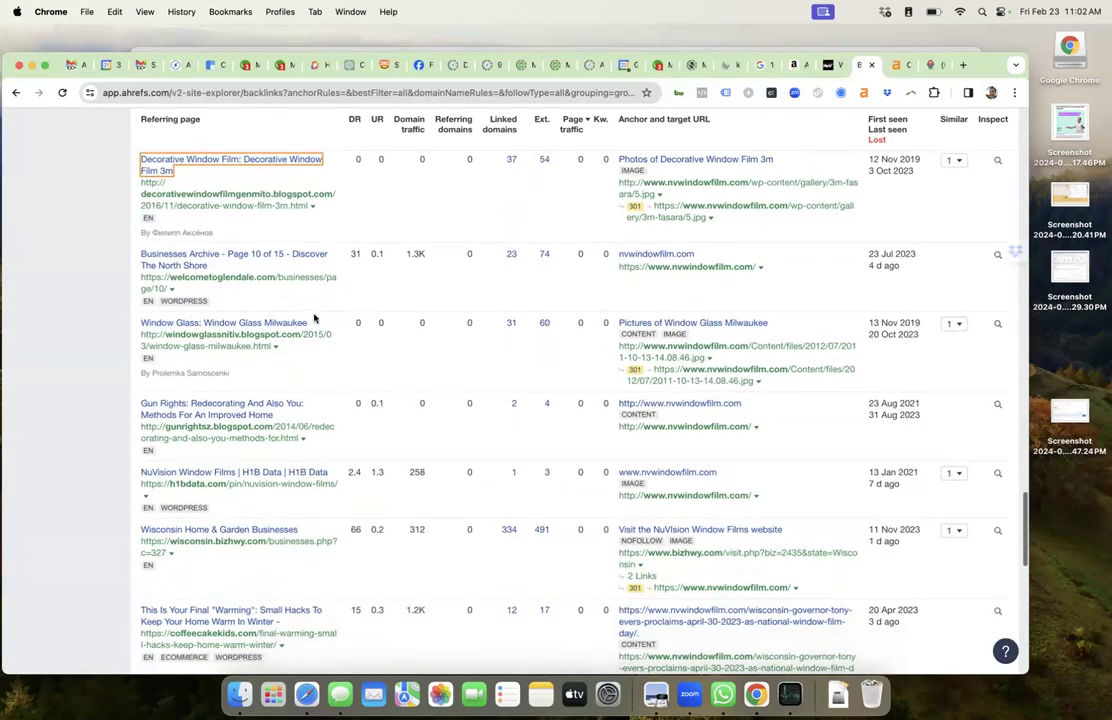
pyautogui.click(249, 327)
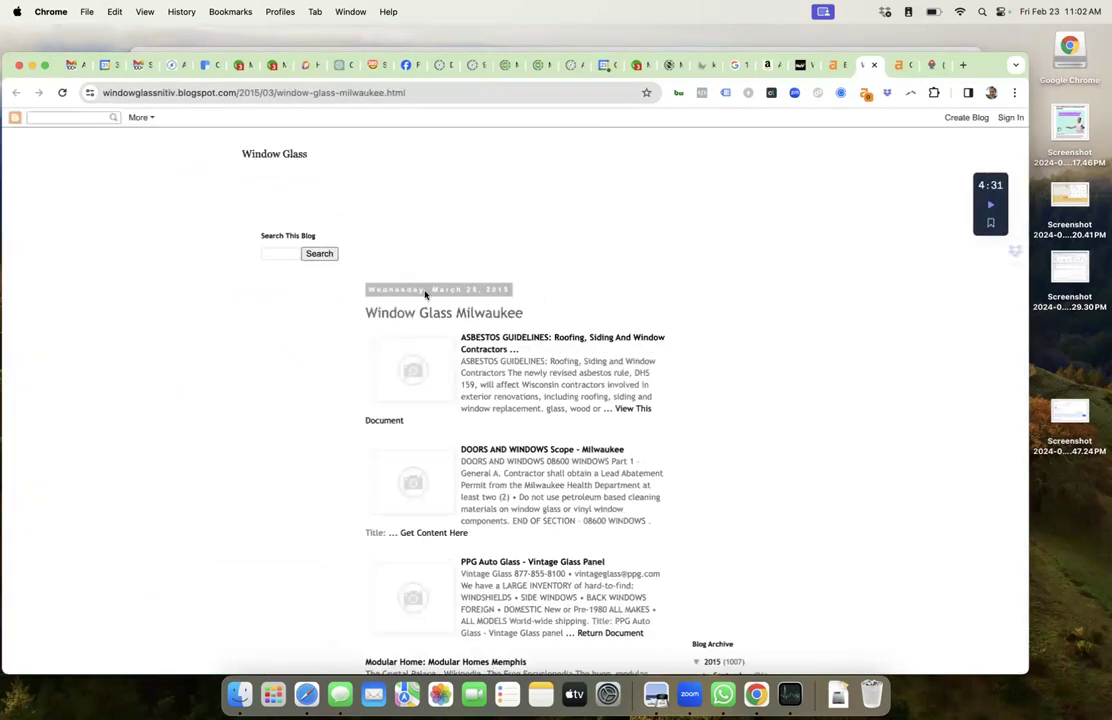
# Step: Examine the Window Glass Milwaukee post's article excerpts, outgoing links and blog archive down to the author section
pyautogui.scroll(-3, 579, 440)
pyautogui.scroll(-5, 579, 440)
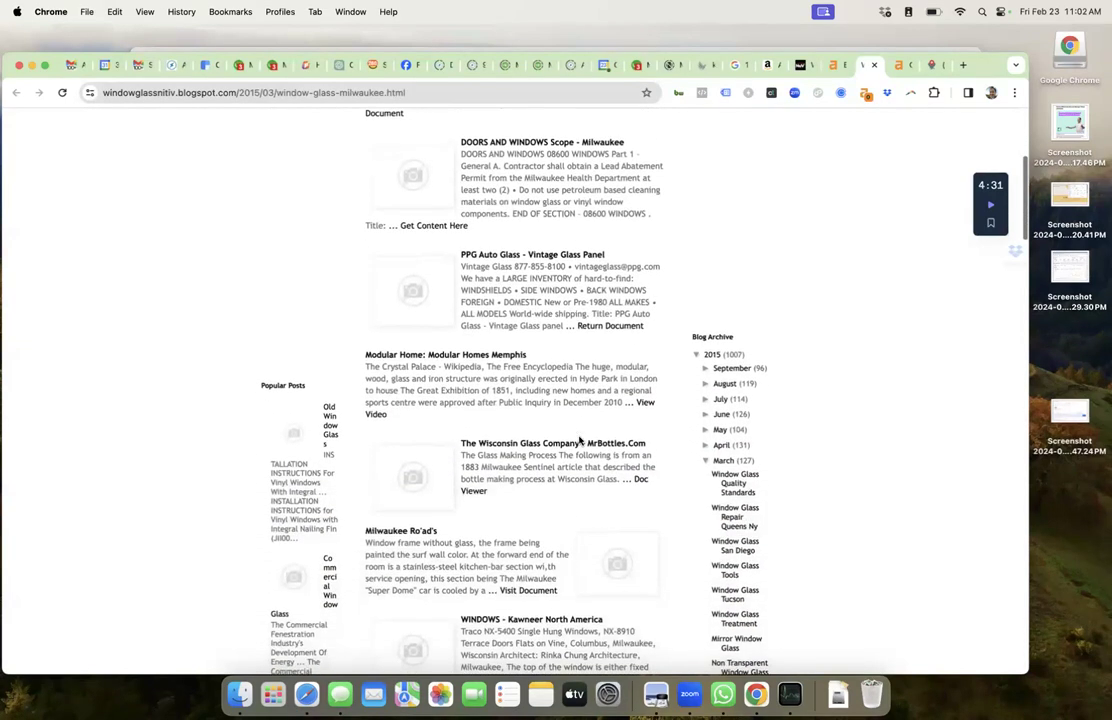
pyautogui.scroll(-3, 579, 440)
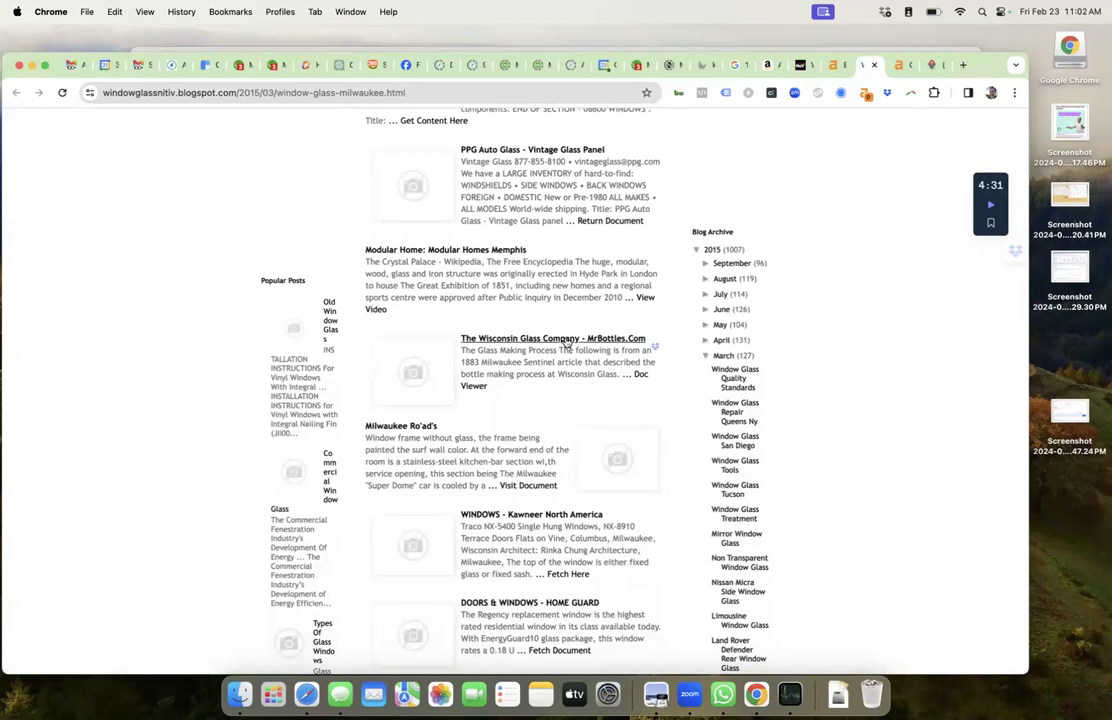
pyautogui.scroll(-10, 553, 399)
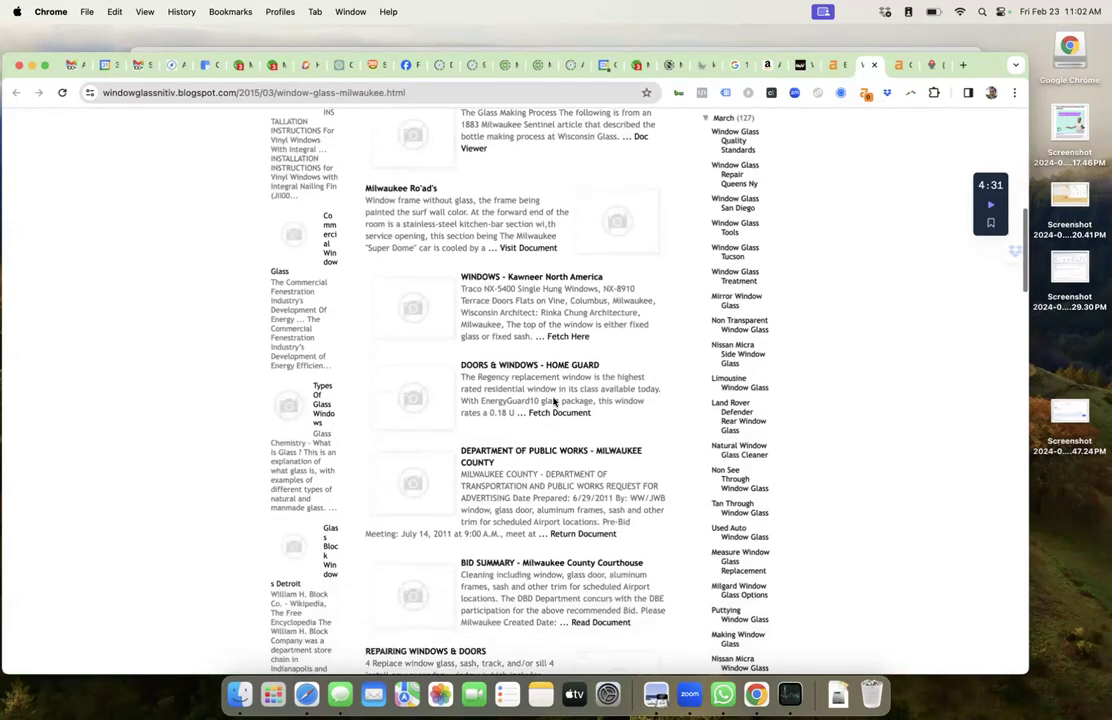
pyautogui.scroll(-8, 553, 399)
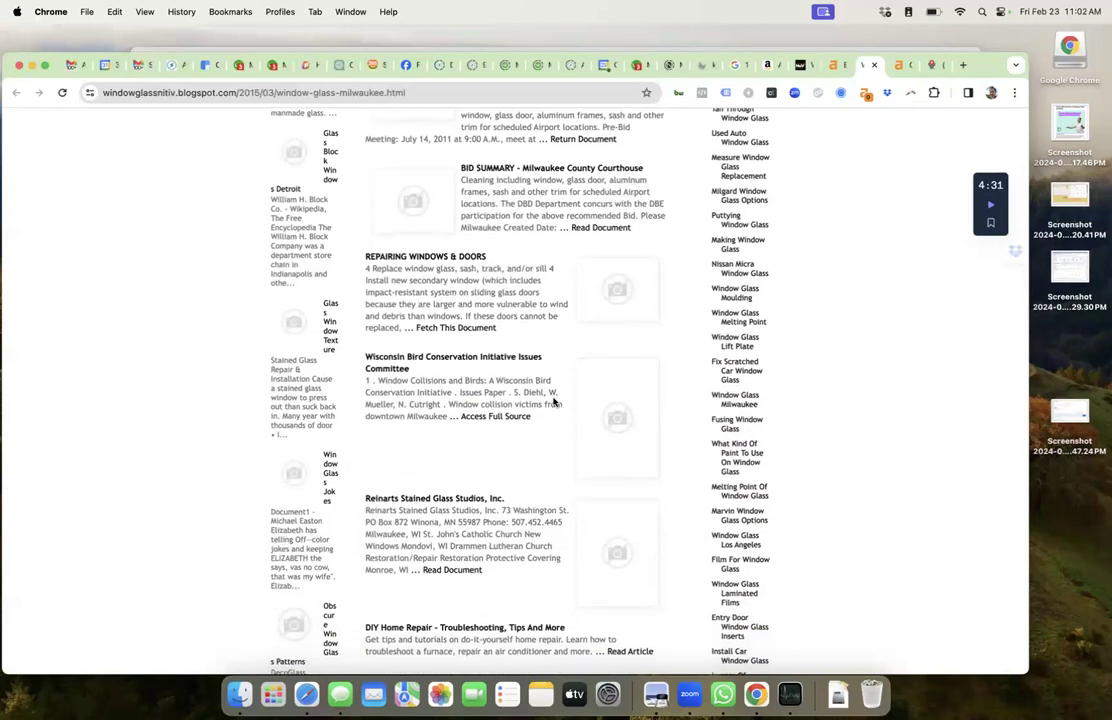
pyautogui.scroll(-7, 553, 399)
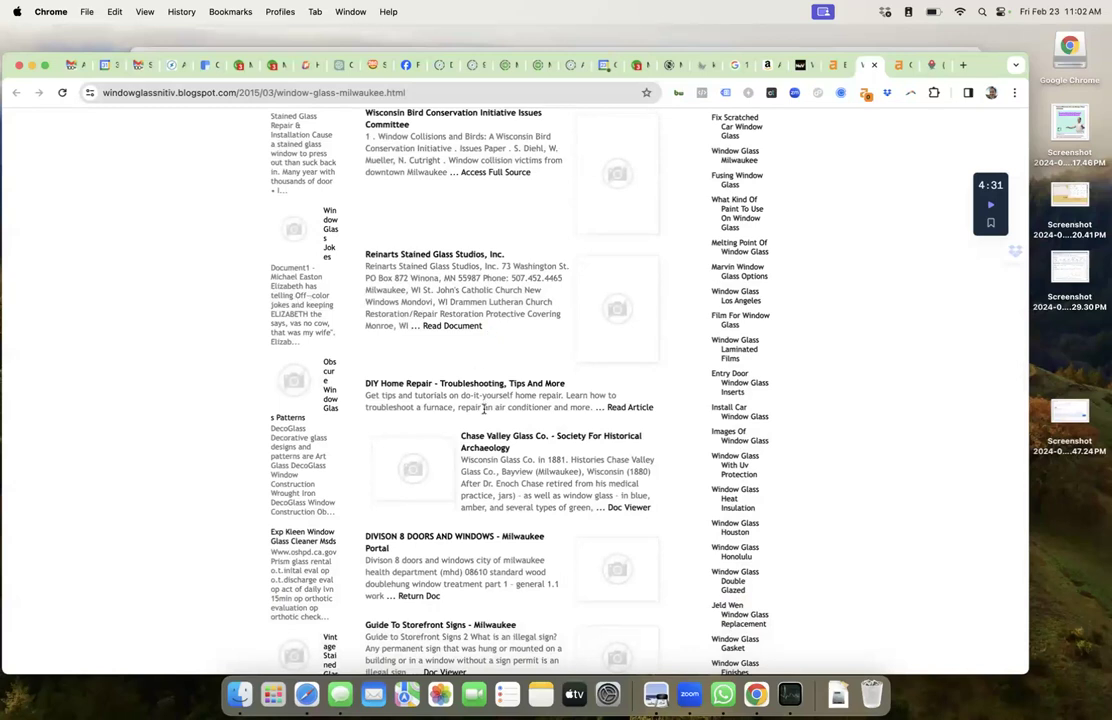
pyautogui.scroll(-6, 484, 406)
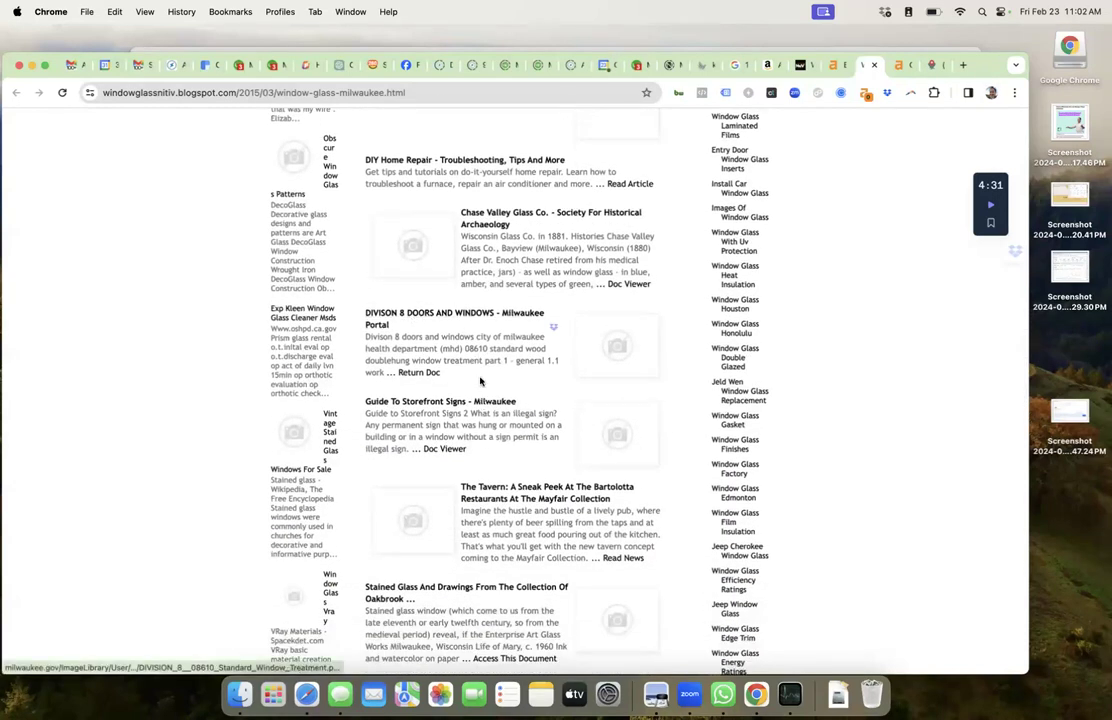
pyautogui.scroll(-2, 481, 380)
pyautogui.scroll(-5, 481, 382)
pyautogui.scroll(-7, 485, 420)
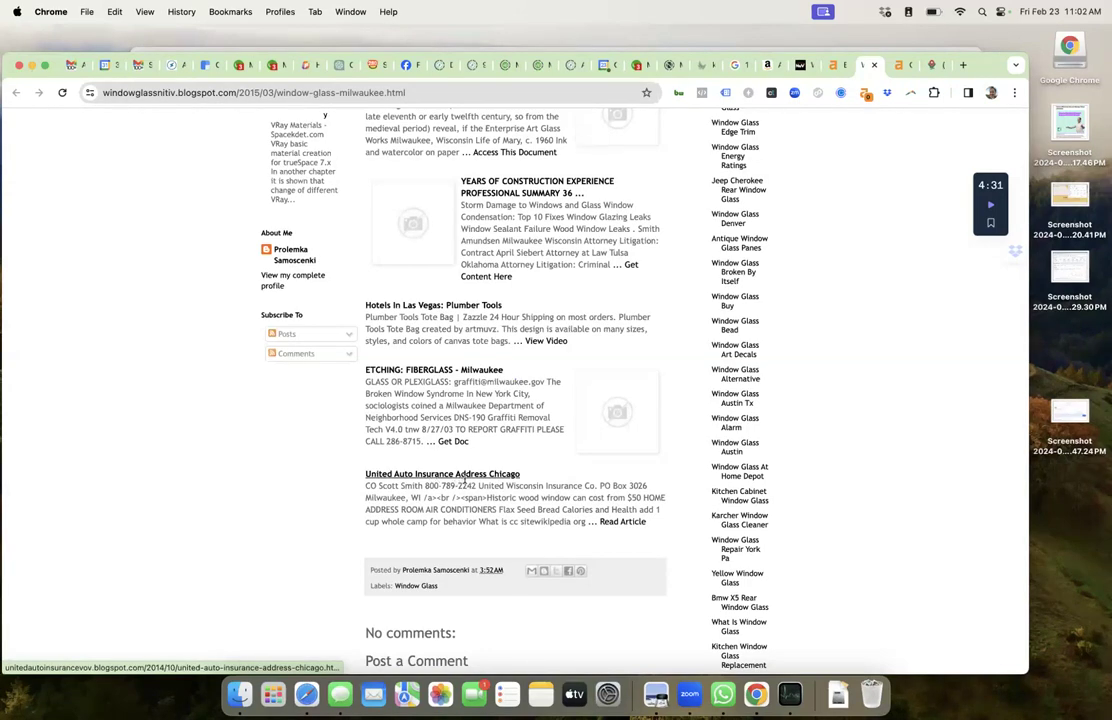
# Step: Open the Window Glass blog author's complete profile to check which blogs it lists, and close the page
pyautogui.scroll(10, 469, 493)
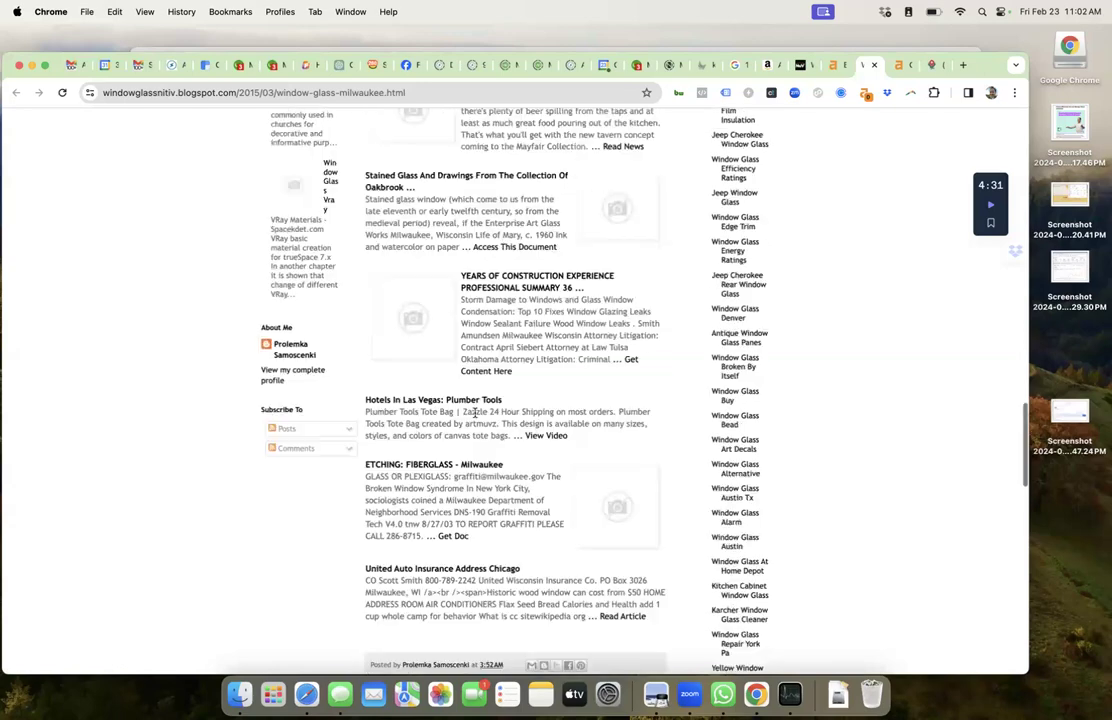
pyautogui.scroll(-9, 339, 374)
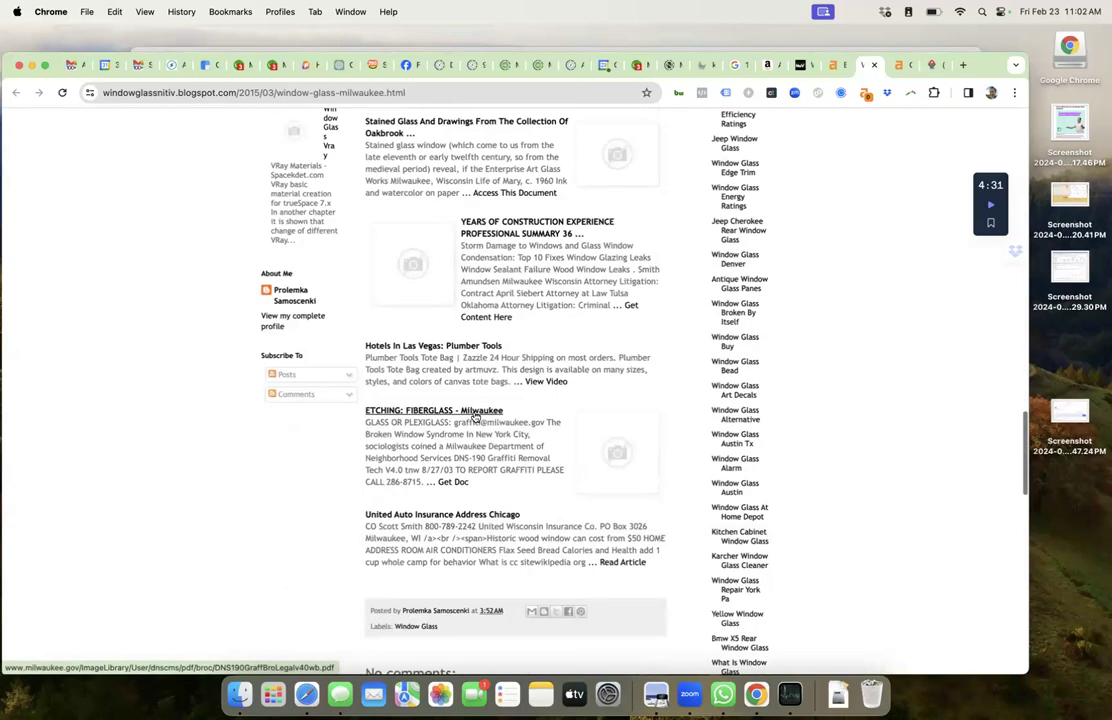
pyautogui.click(304, 302)
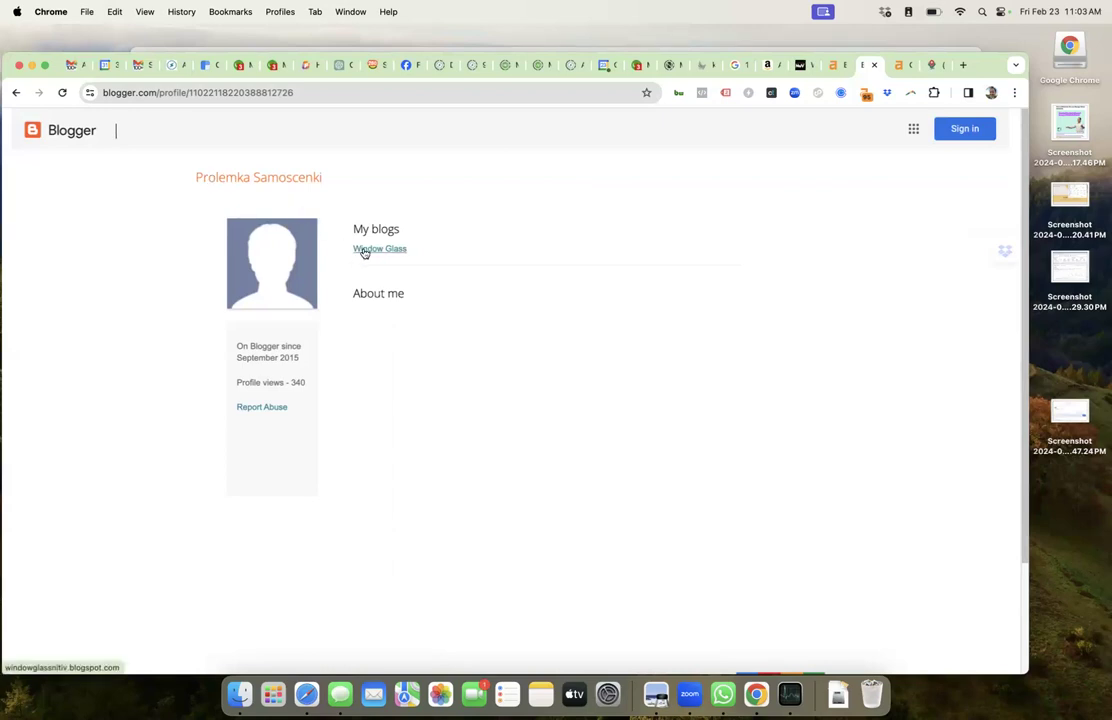
pyautogui.click(874, 65)
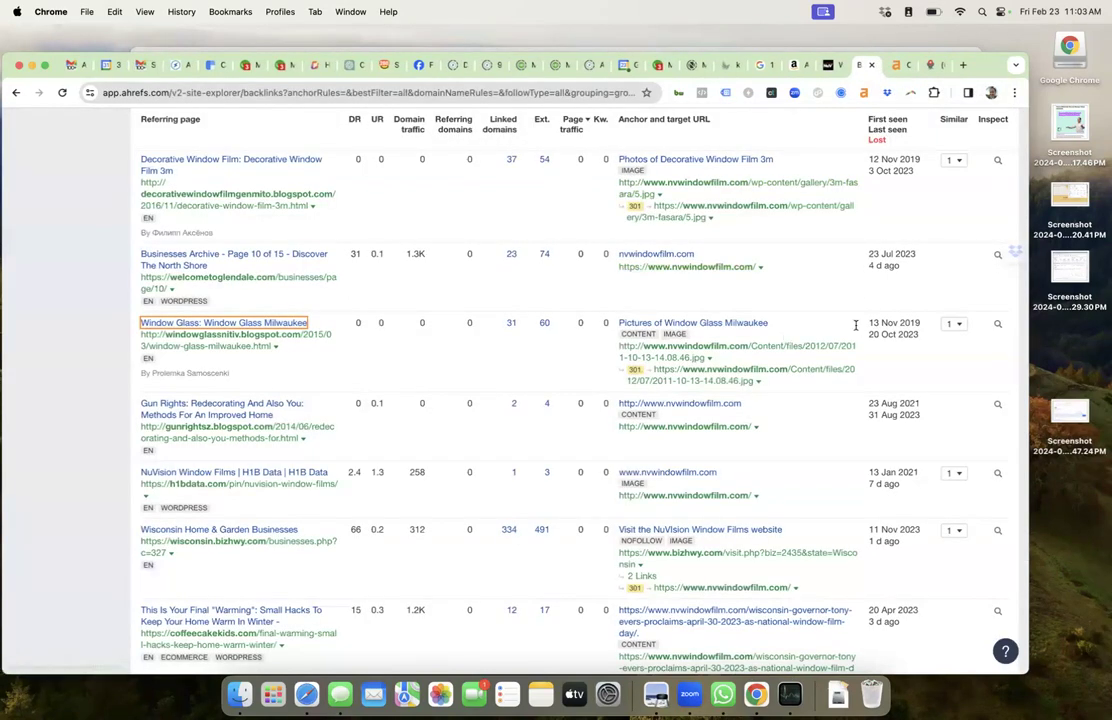
# Step: Compare the first-seen and last-seen dates and domain ratings of the blogspot and directory backlinks in the report
pyautogui.moveTo(890, 262)
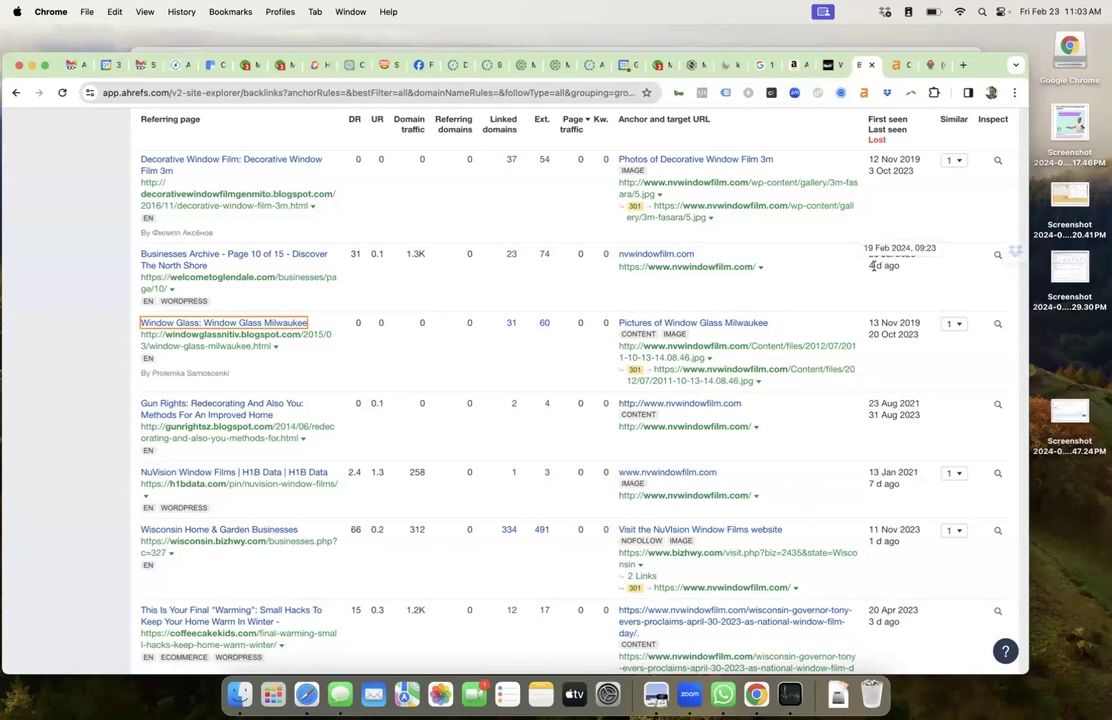
pyautogui.scroll(2, 839, 308)
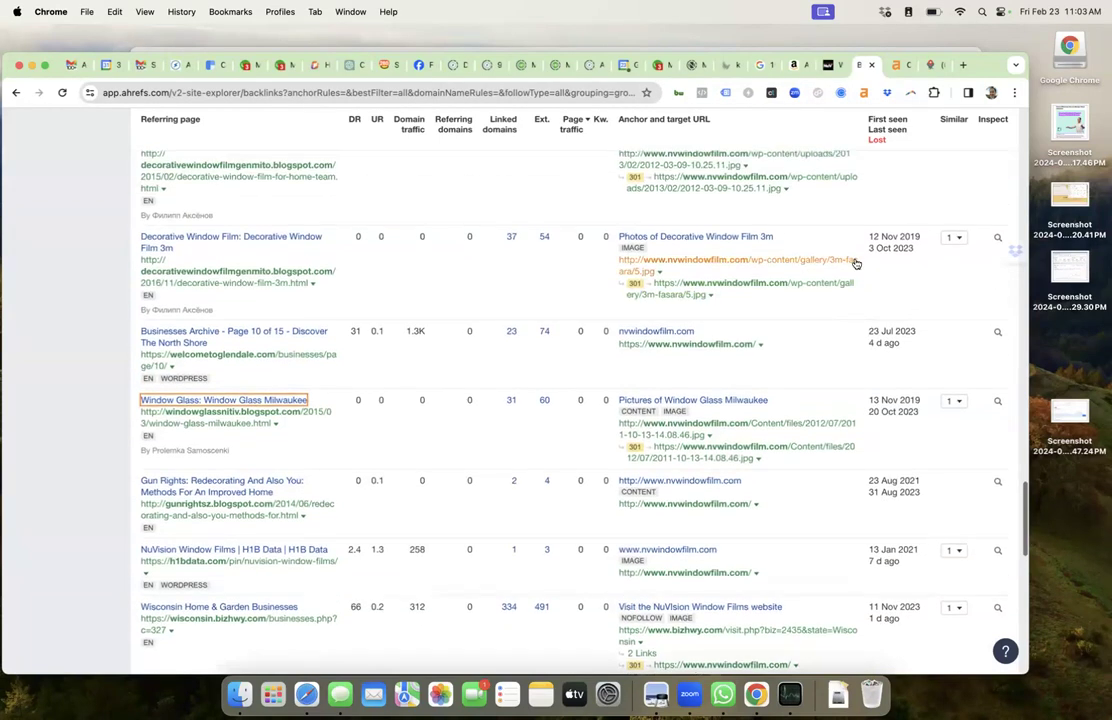
pyautogui.scroll(-8, 856, 259)
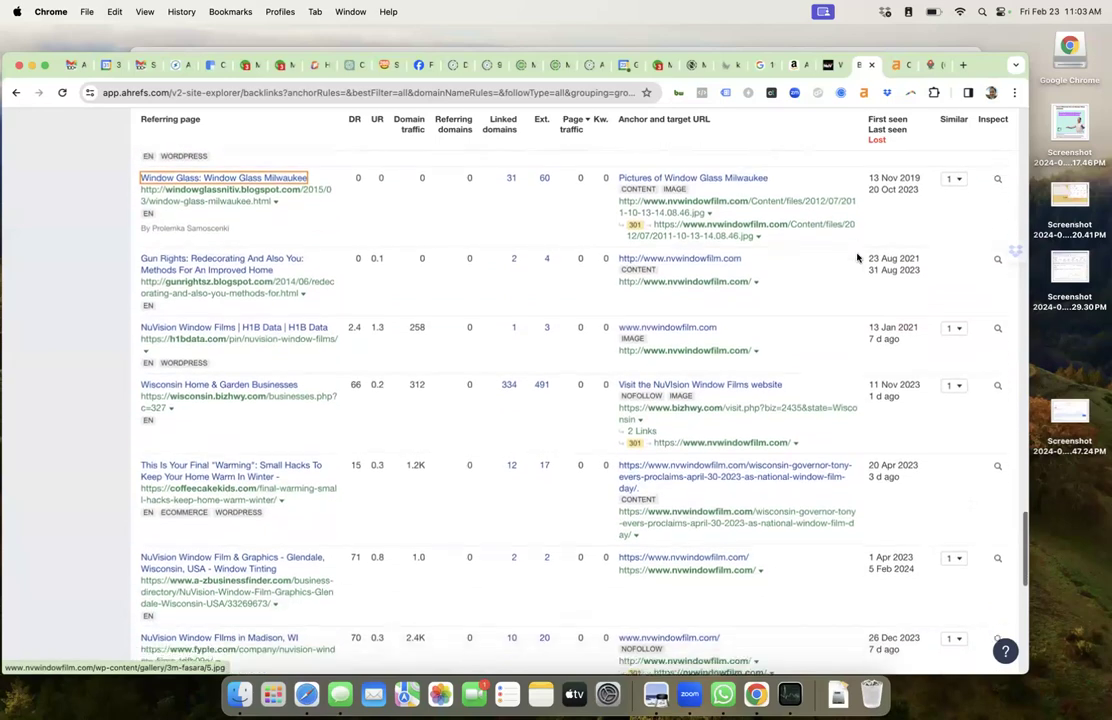
pyautogui.scroll(-4, 856, 257)
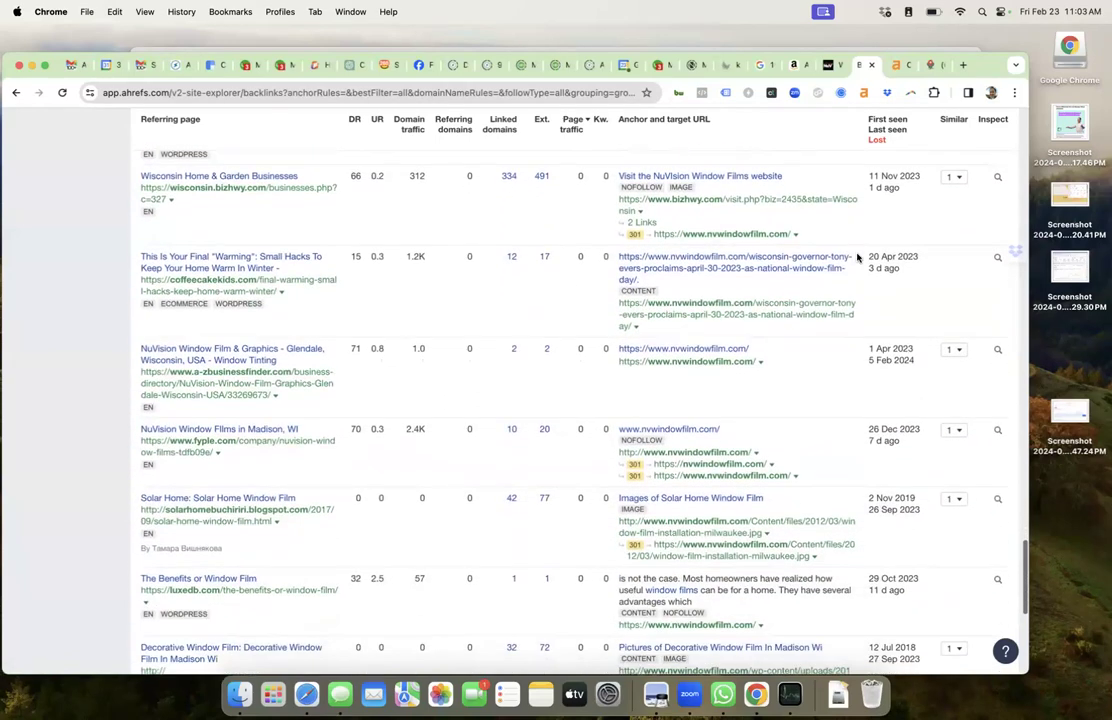
pyautogui.scroll(-2, 856, 257)
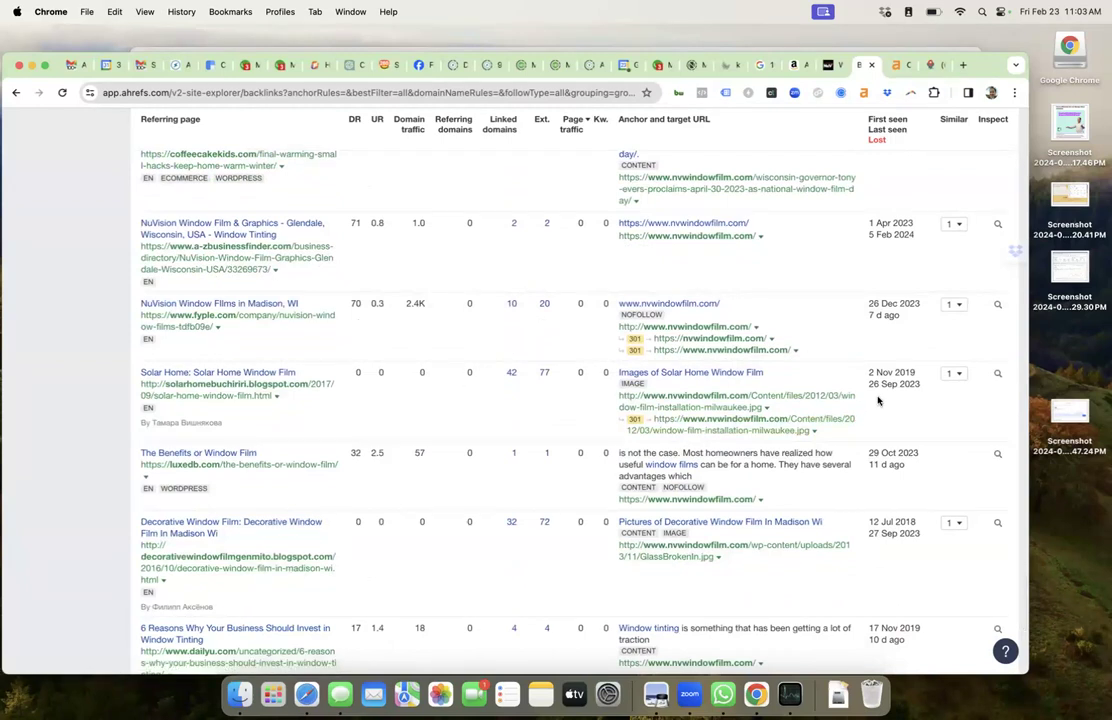
pyautogui.scroll(1, 870, 400)
pyautogui.scroll(2, 877, 398)
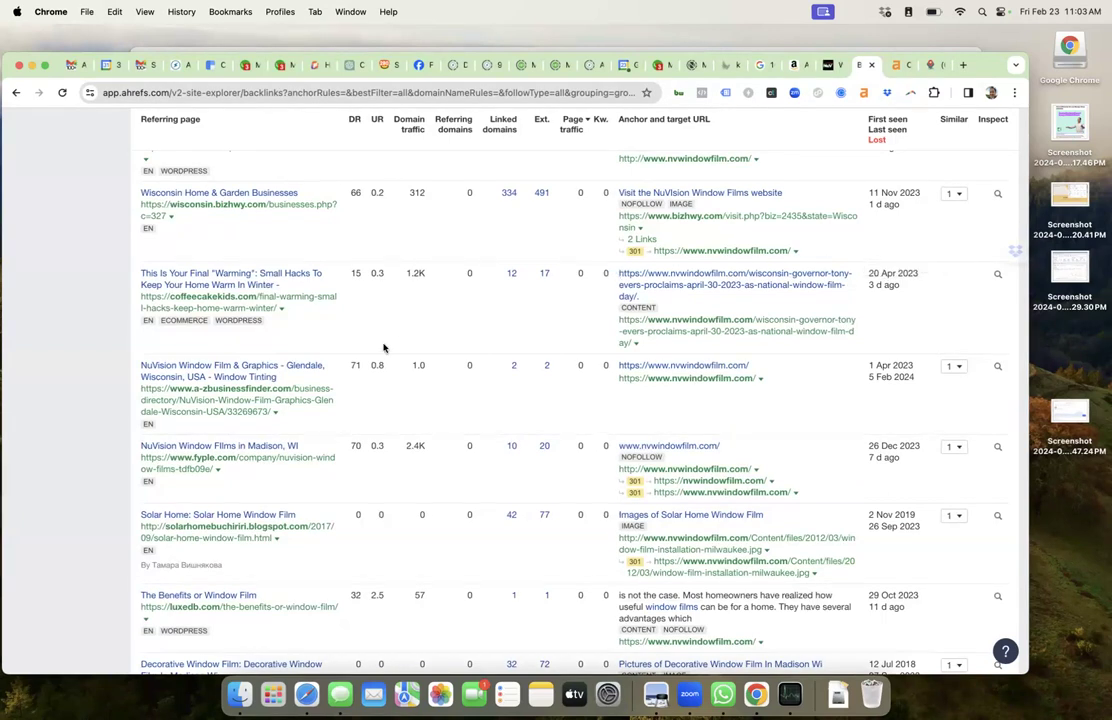
pyautogui.scroll(-3, 358, 393)
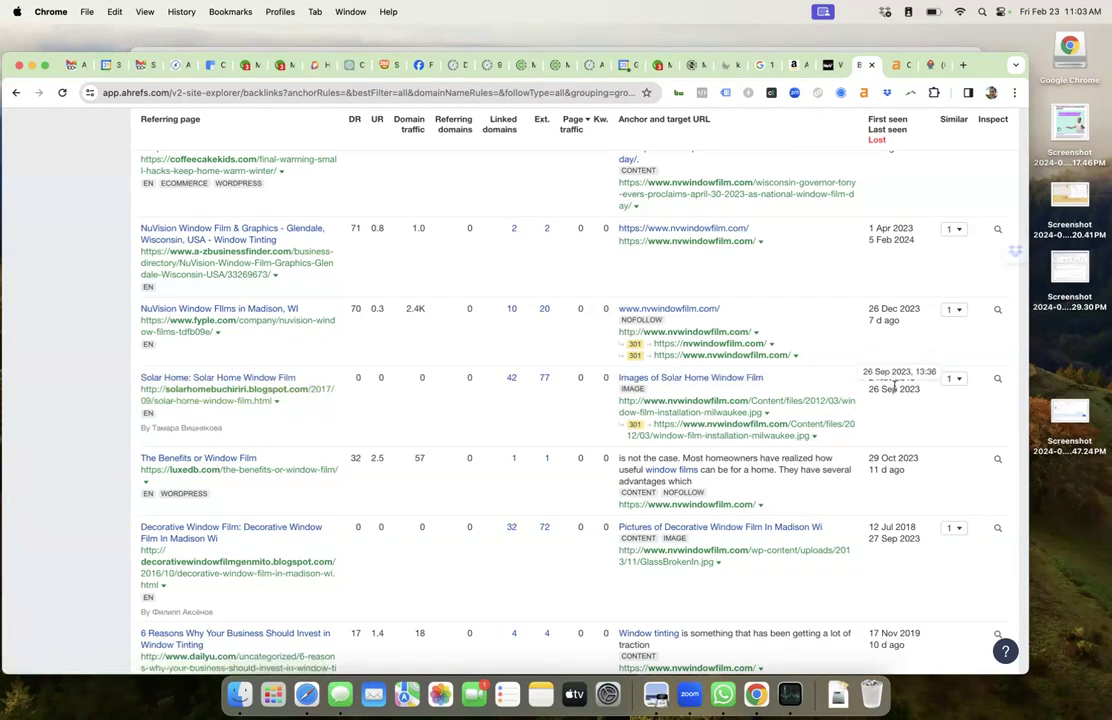
pyautogui.scroll(3, 896, 397)
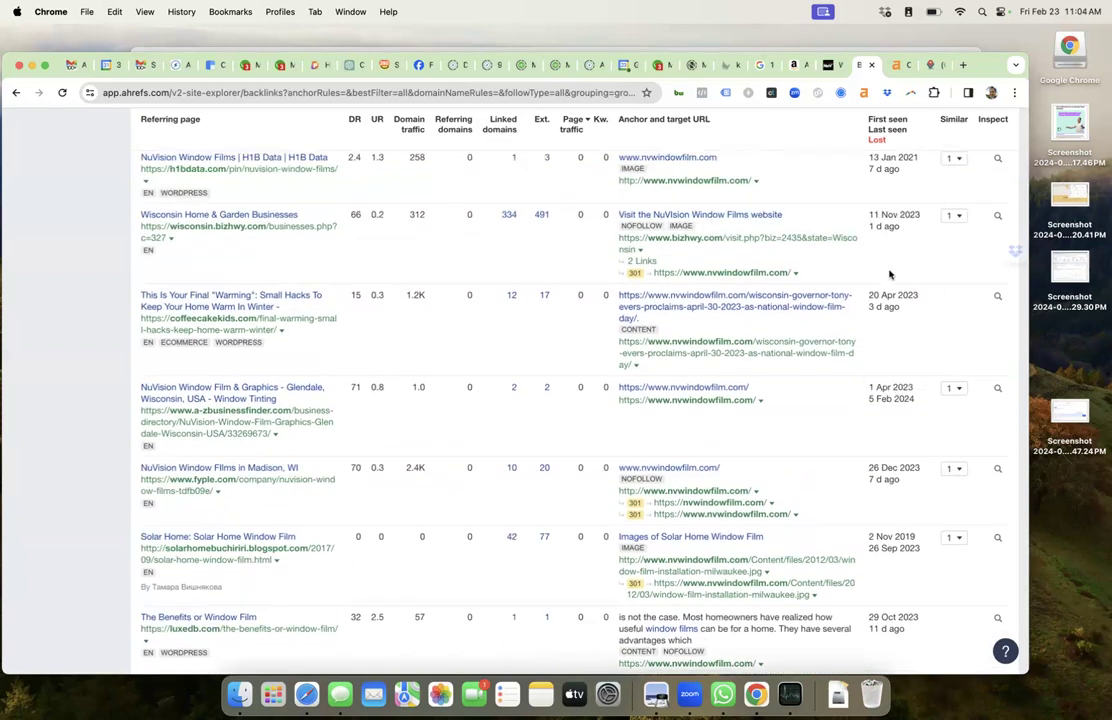
pyautogui.scroll(3, 894, 240)
pyautogui.scroll(3, 889, 273)
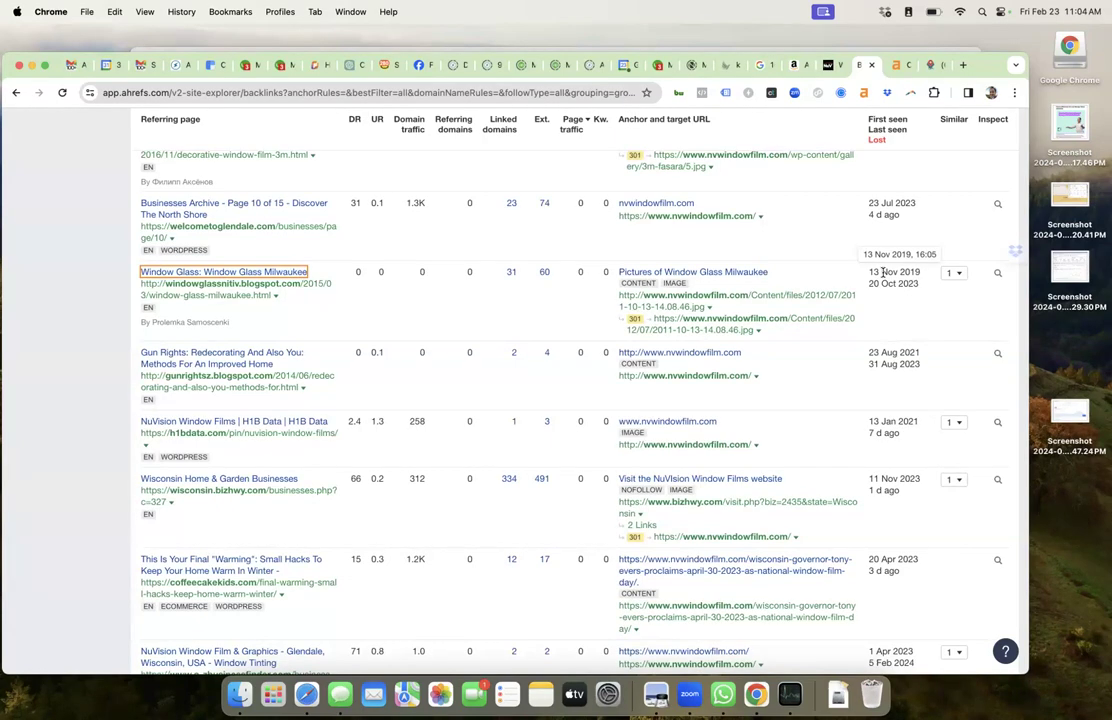
# Step: Open the dailyu.com referring page "6 Reasons Why Your Business Should Invest in Window Tinting" near the end of the first results page
pyautogui.scroll(-12, 883, 272)
pyautogui.scroll(-4, 398, 403)
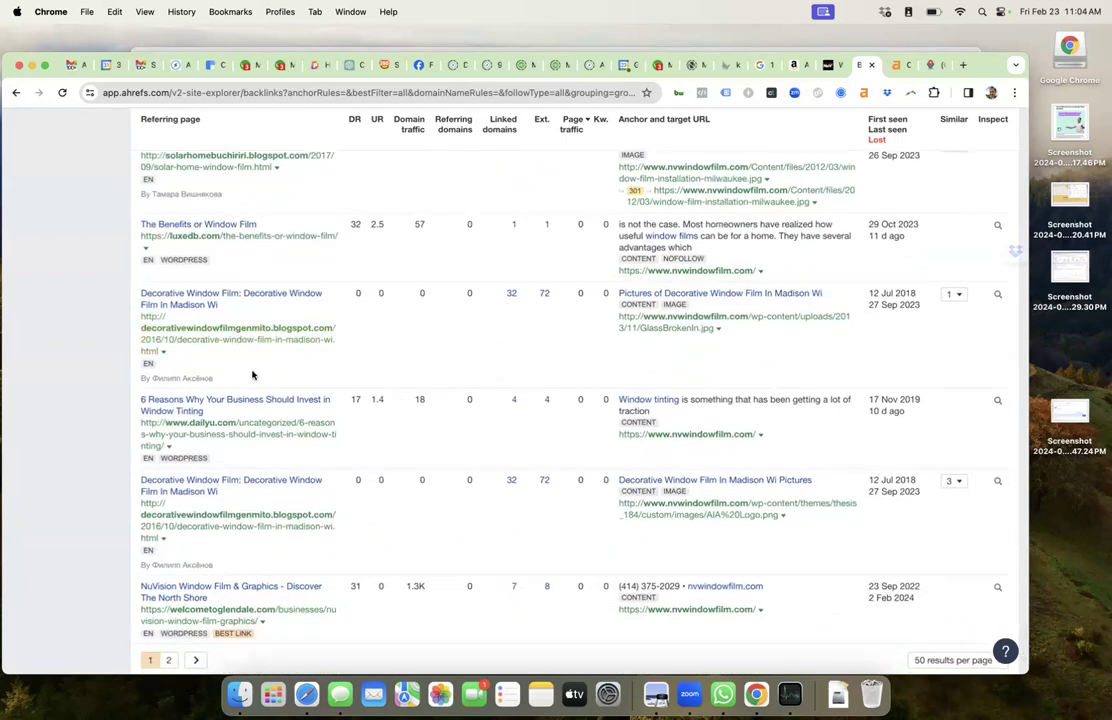
pyautogui.scroll(-2, 253, 375)
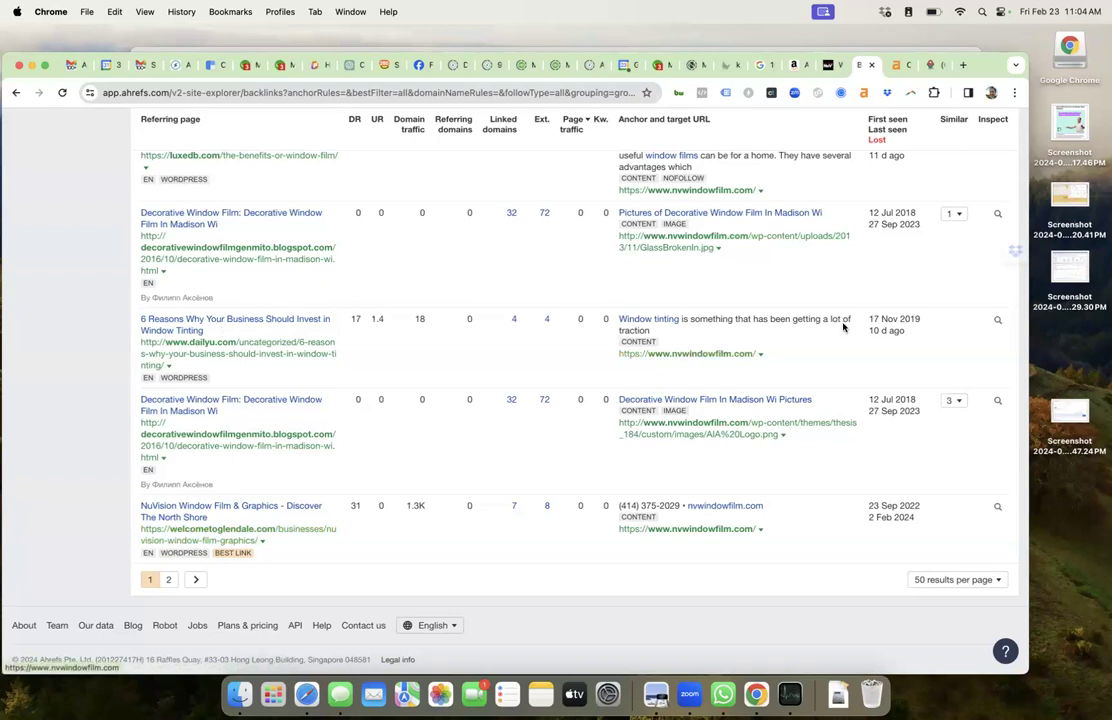
pyautogui.click(174, 335)
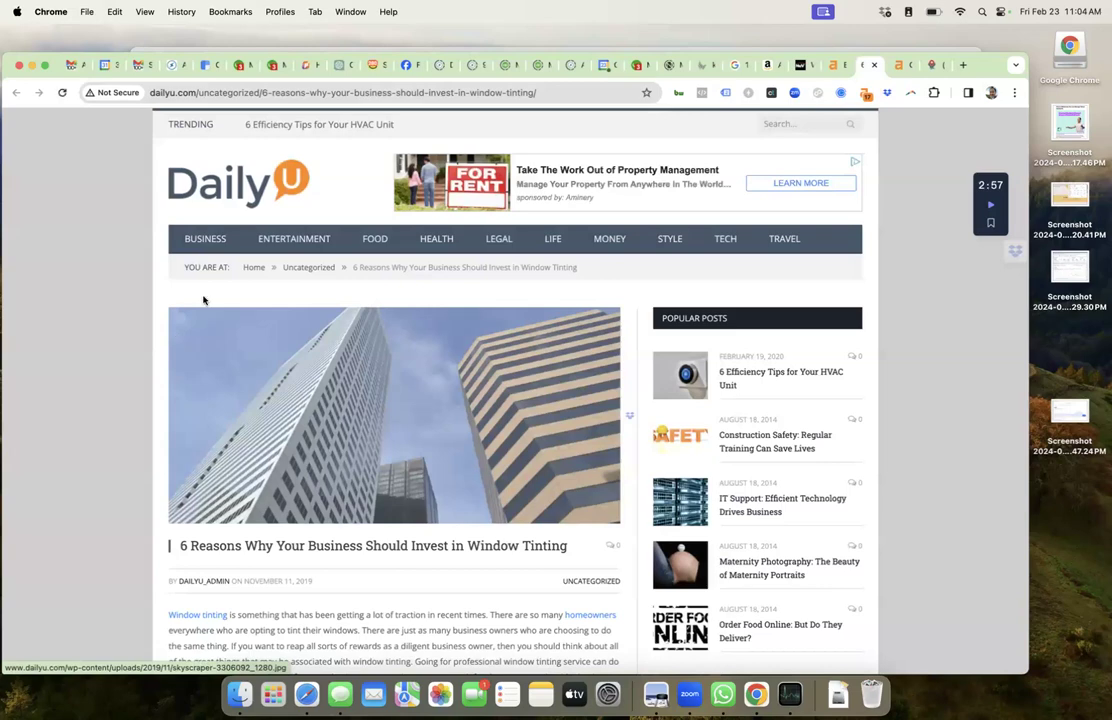
# Step: Examine the DailyU article's window tinting link, body text and lists of popular and recent posts, and close the page
pyautogui.scroll(-2, 240, 390)
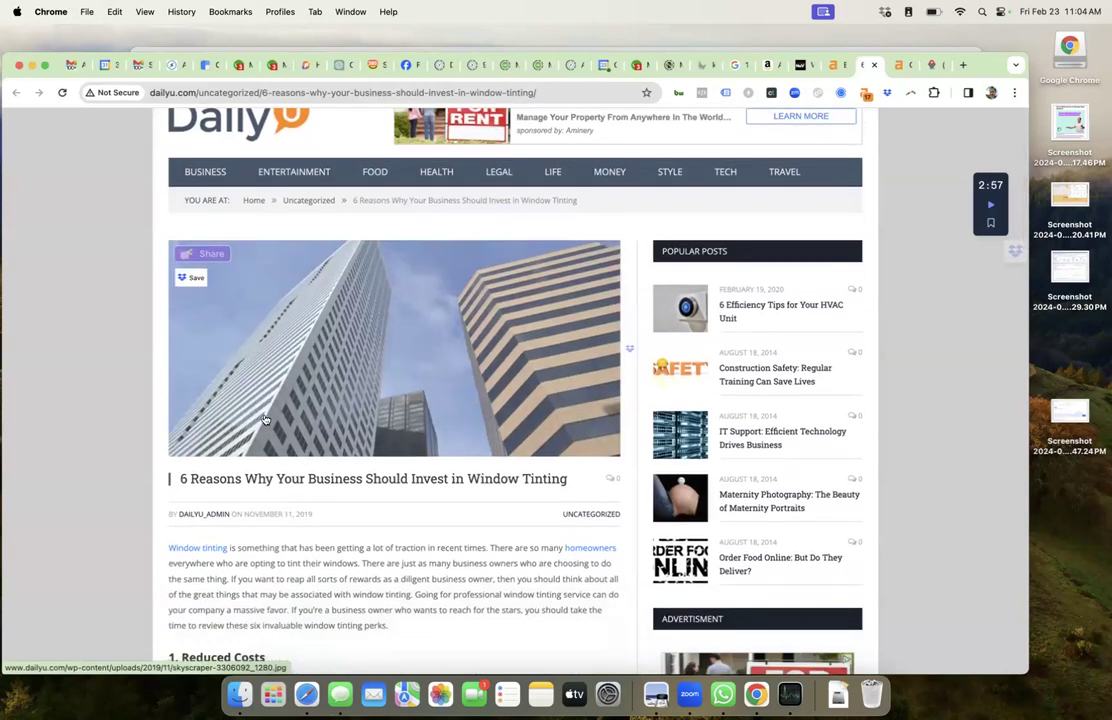
pyautogui.scroll(-2, 265, 418)
pyautogui.scroll(1, 265, 418)
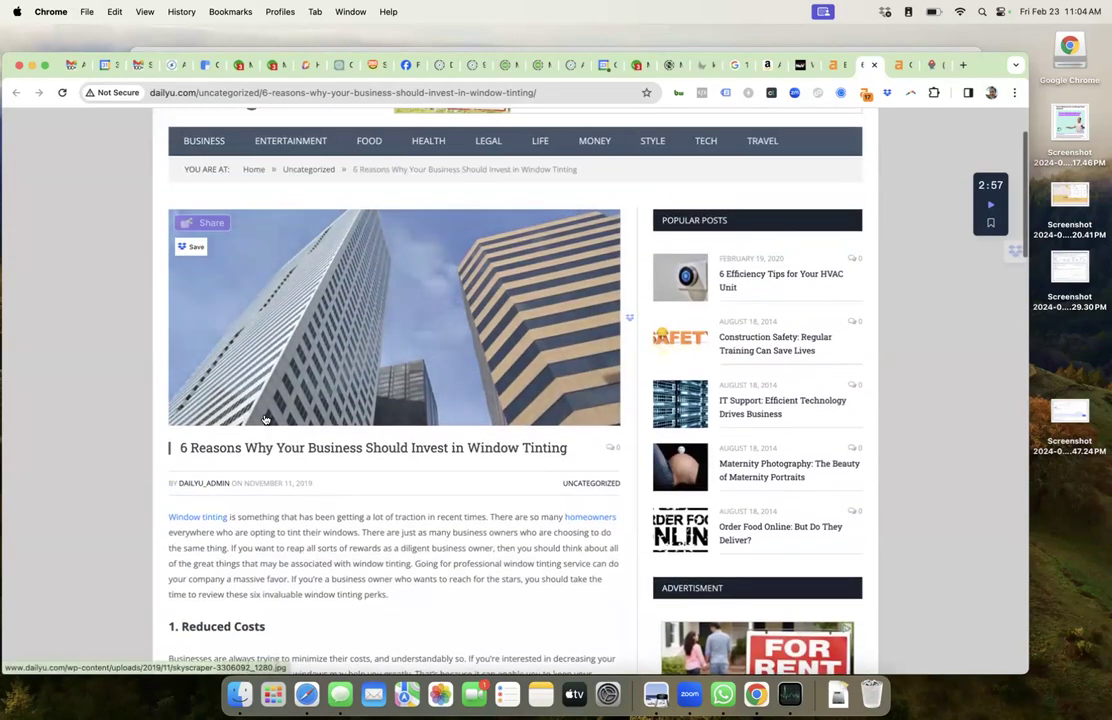
pyautogui.scroll(-2, 265, 418)
pyautogui.scroll(-1, 265, 418)
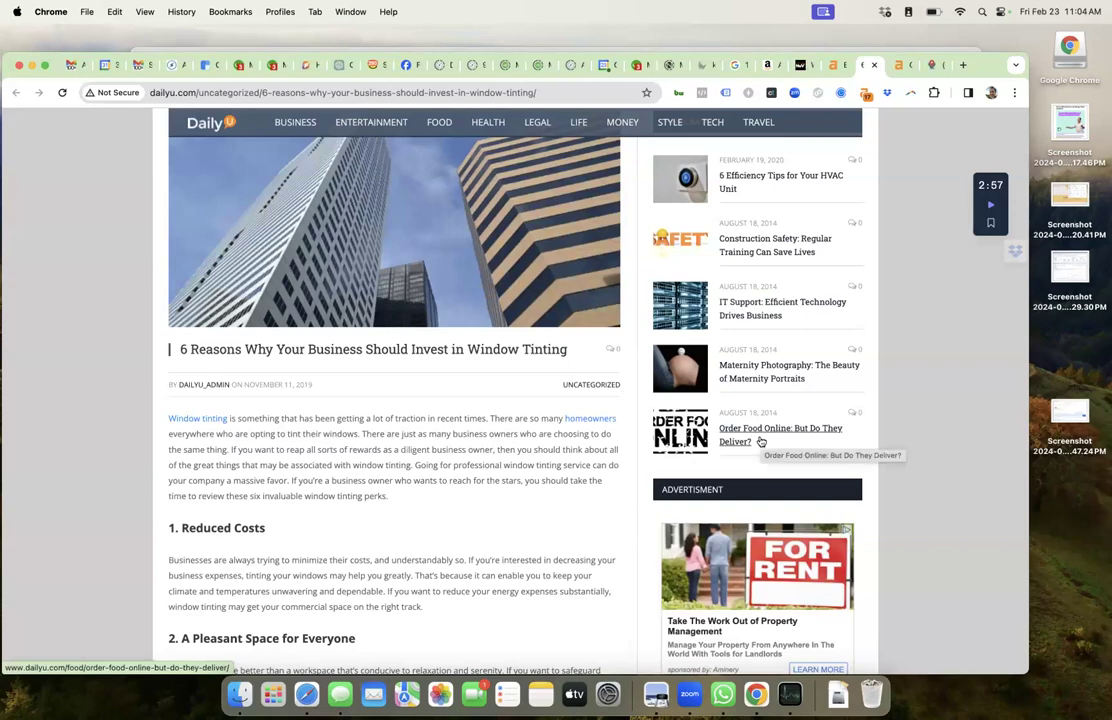
pyautogui.scroll(-10, 760, 441)
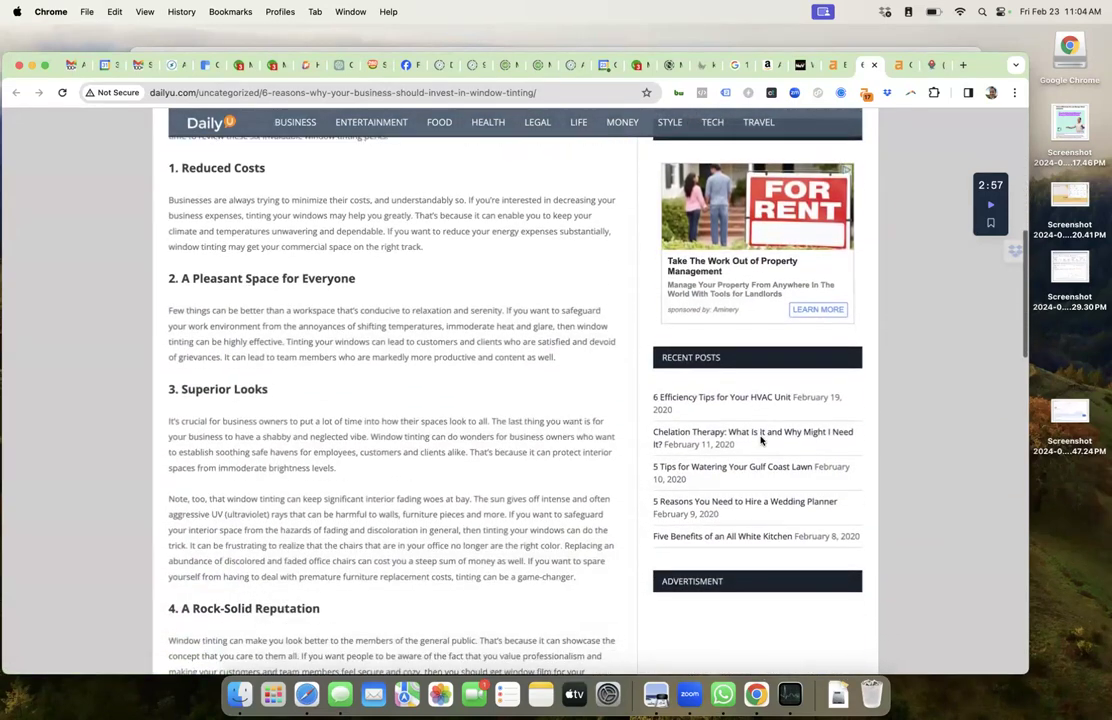
pyautogui.scroll(-1, 760, 441)
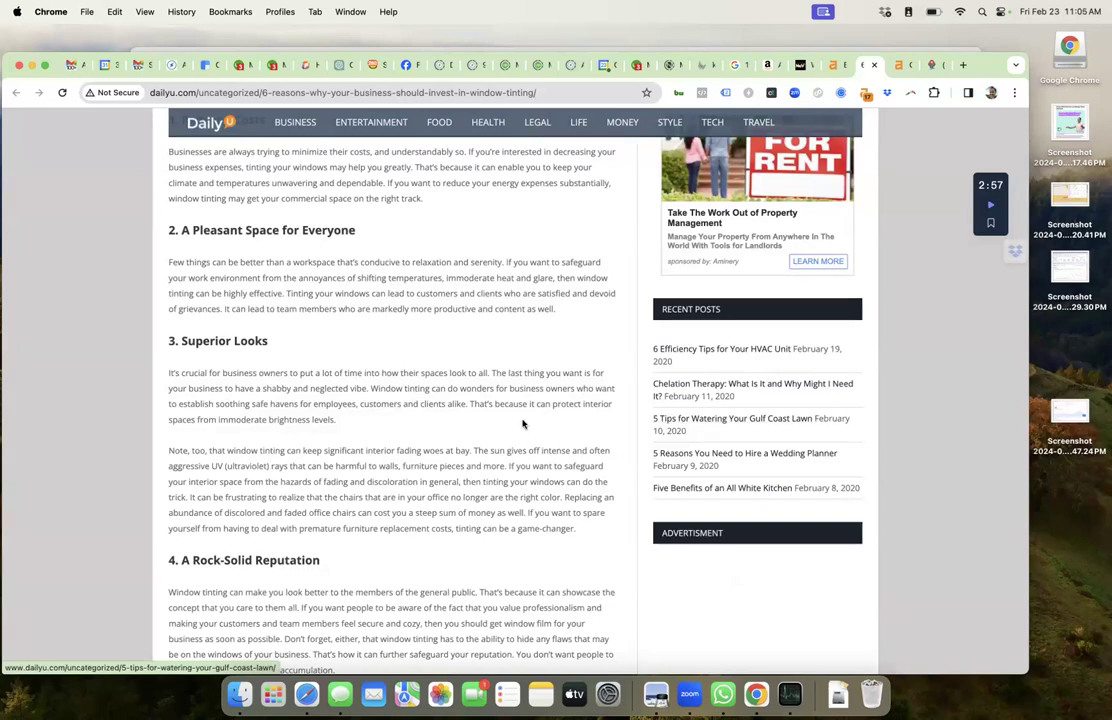
pyautogui.scroll(10, 522, 424)
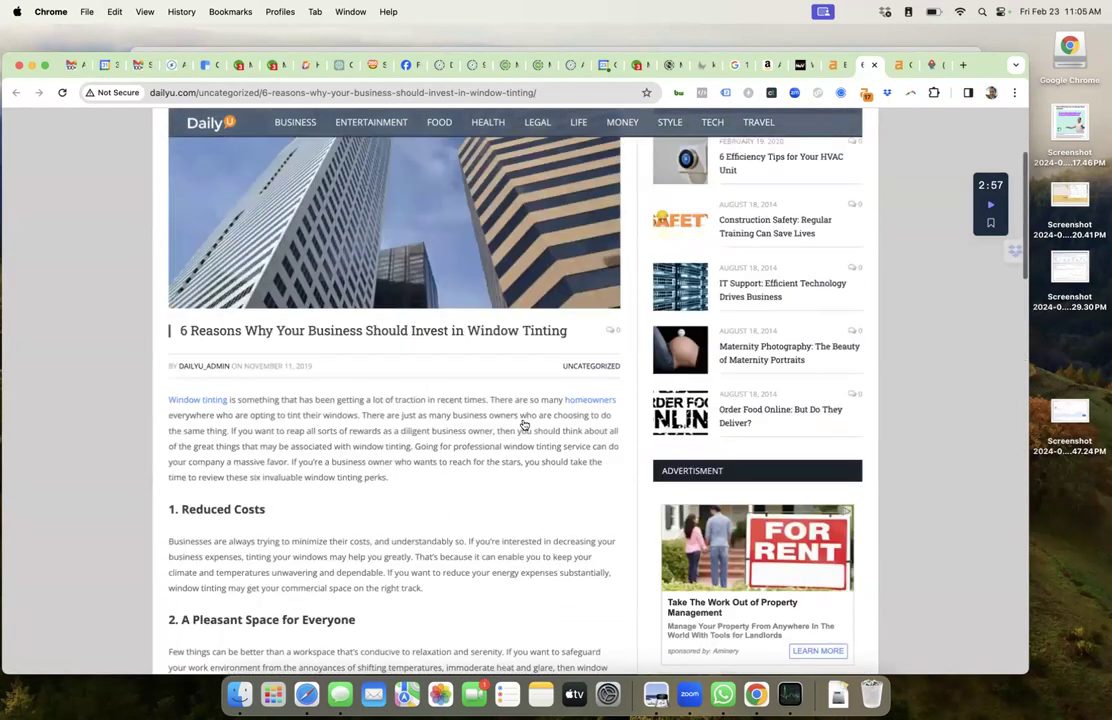
pyautogui.click(875, 67)
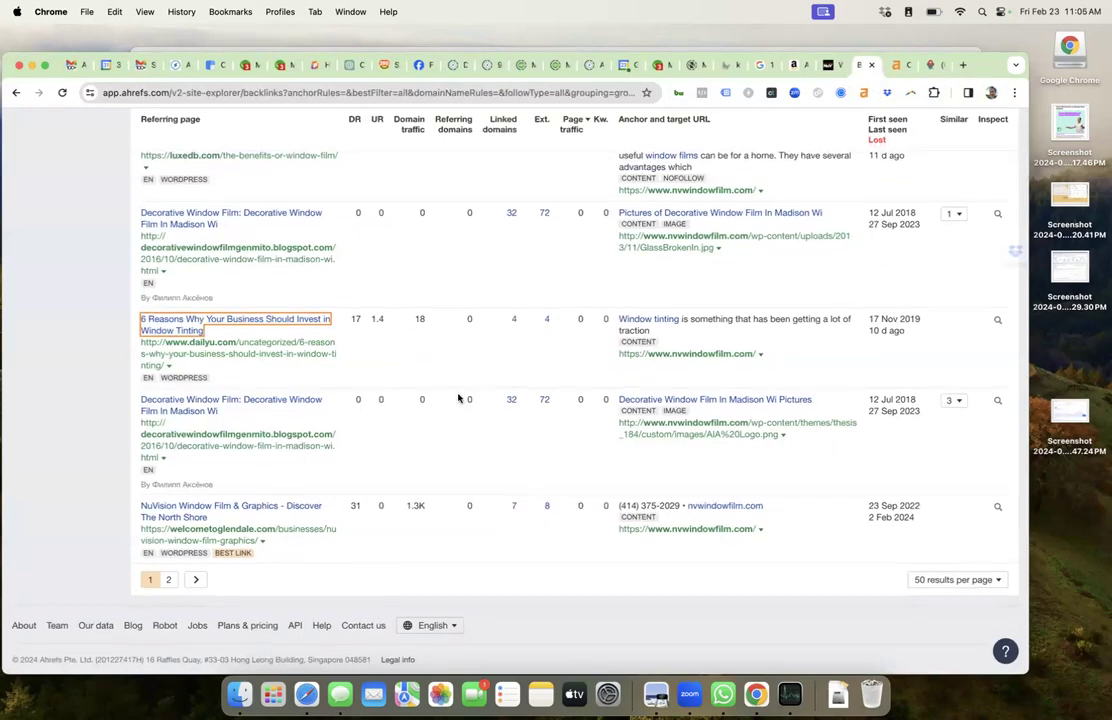
# Step: Open the second page of backlink results and compare the referring pages' domain ratings, target URLs, and first-seen and last-seen dates
pyautogui.click(168, 577)
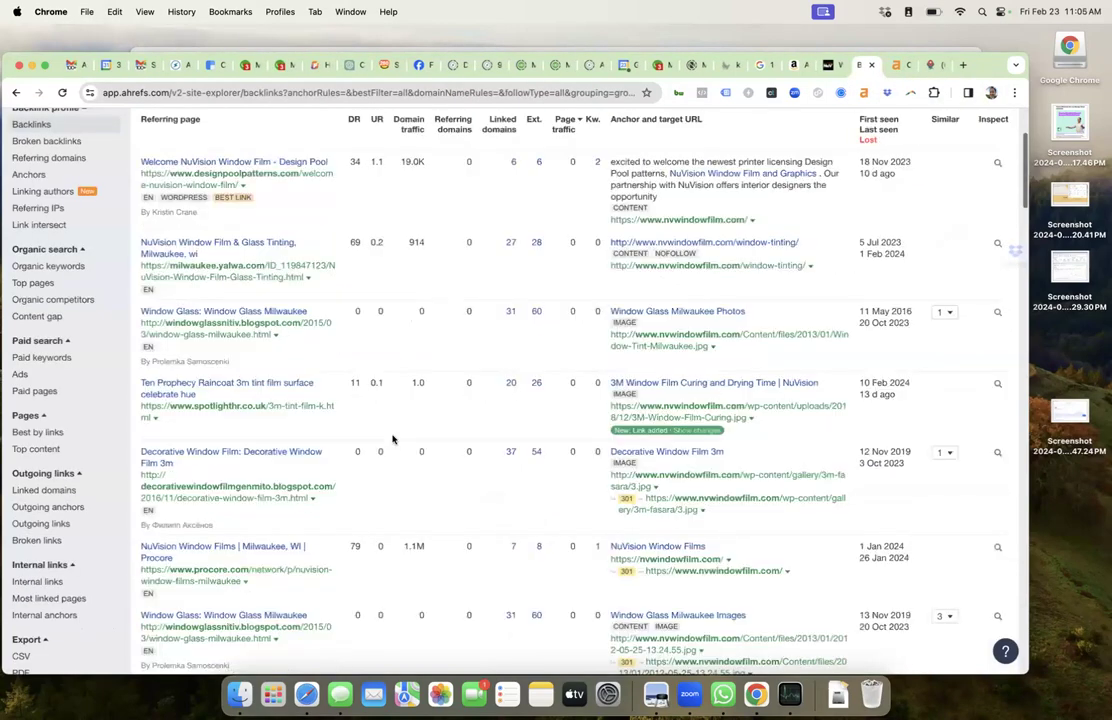
pyautogui.scroll(-5, 392, 437)
pyautogui.scroll(-3, 392, 437)
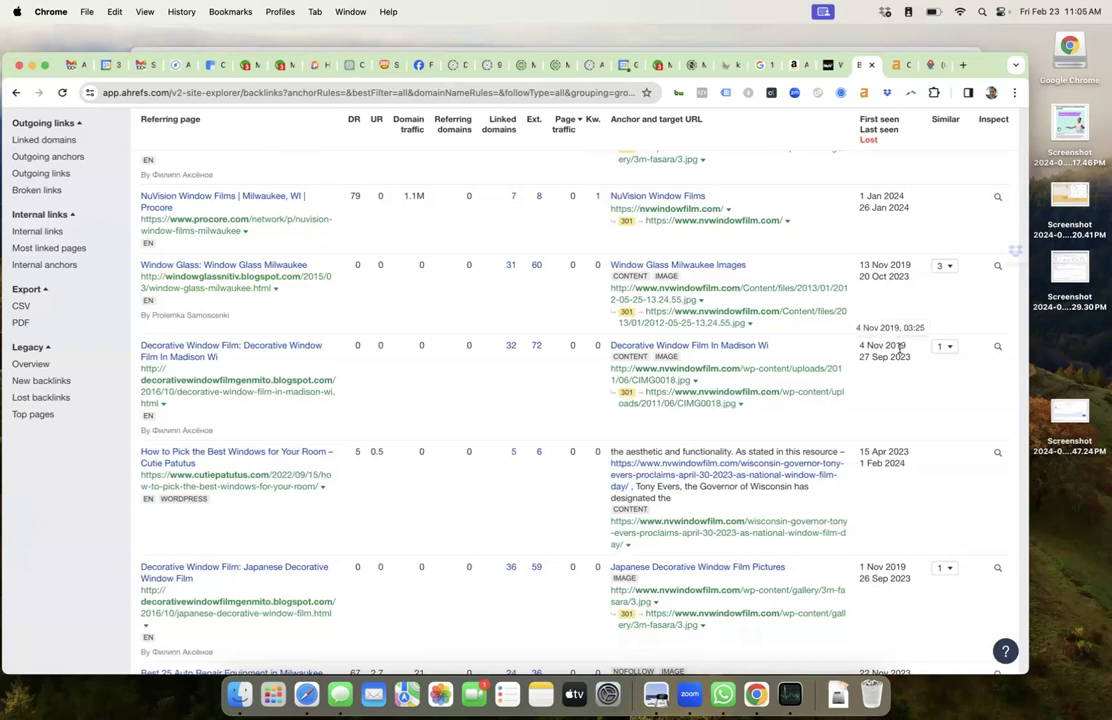
pyautogui.scroll(-2, 896, 376)
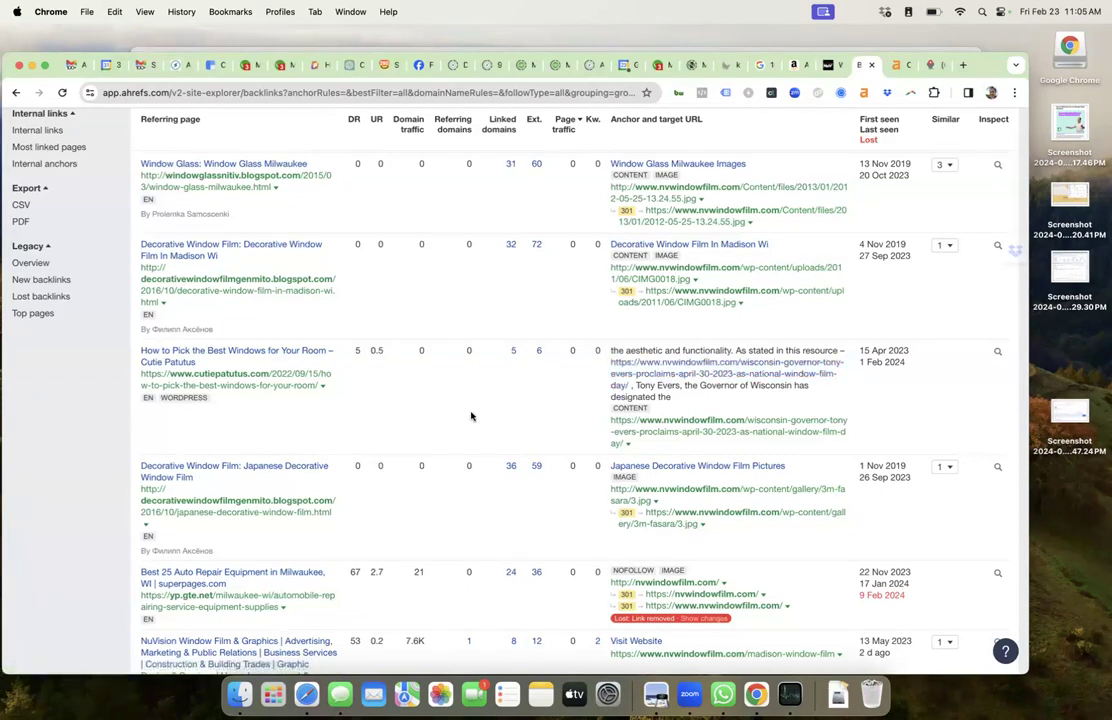
pyautogui.scroll(-2, 471, 416)
pyautogui.scroll(-4, 471, 416)
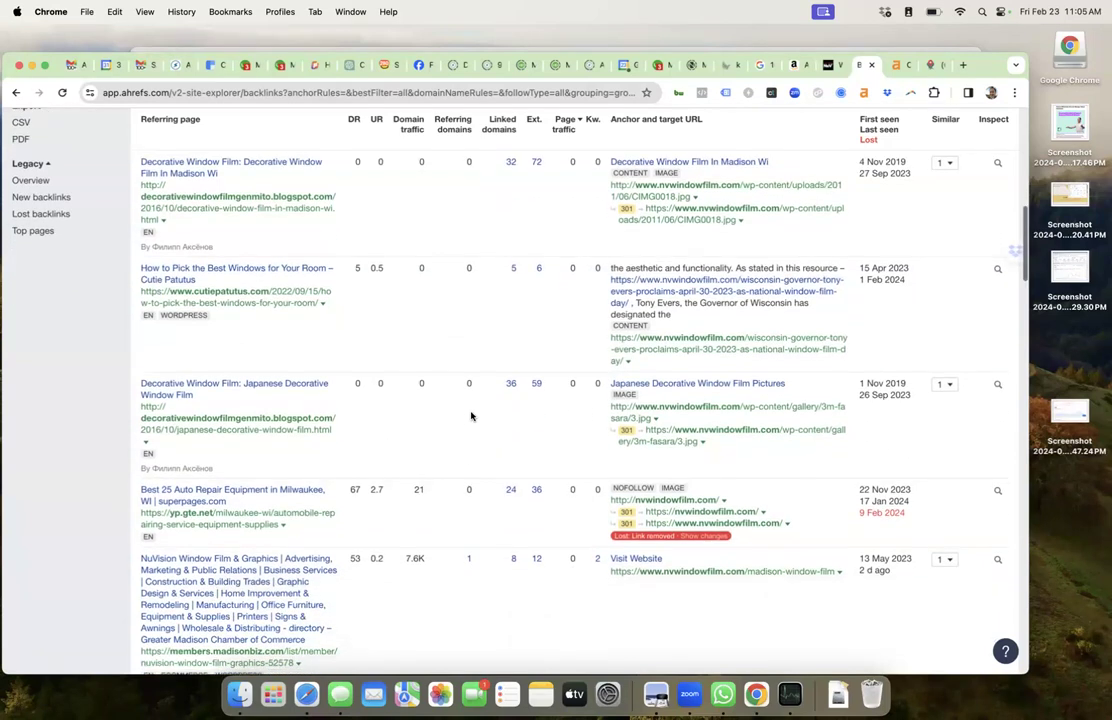
pyautogui.scroll(-2, 471, 416)
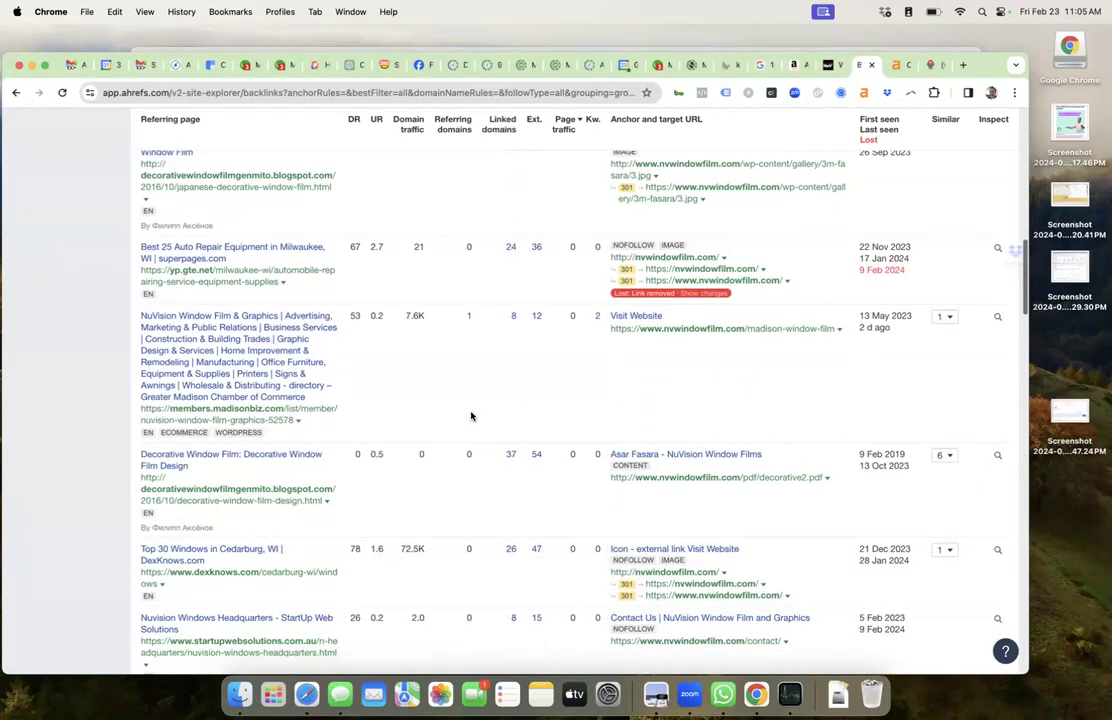
pyautogui.scroll(-1, 471, 416)
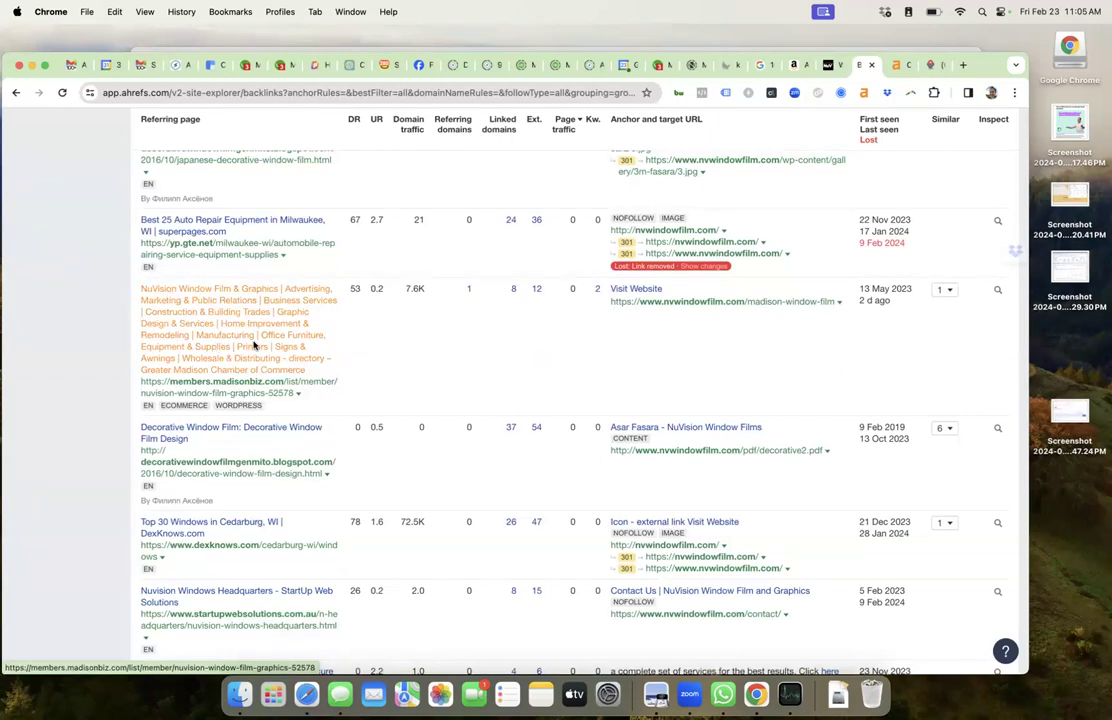
pyautogui.scroll(-1, 392, 380)
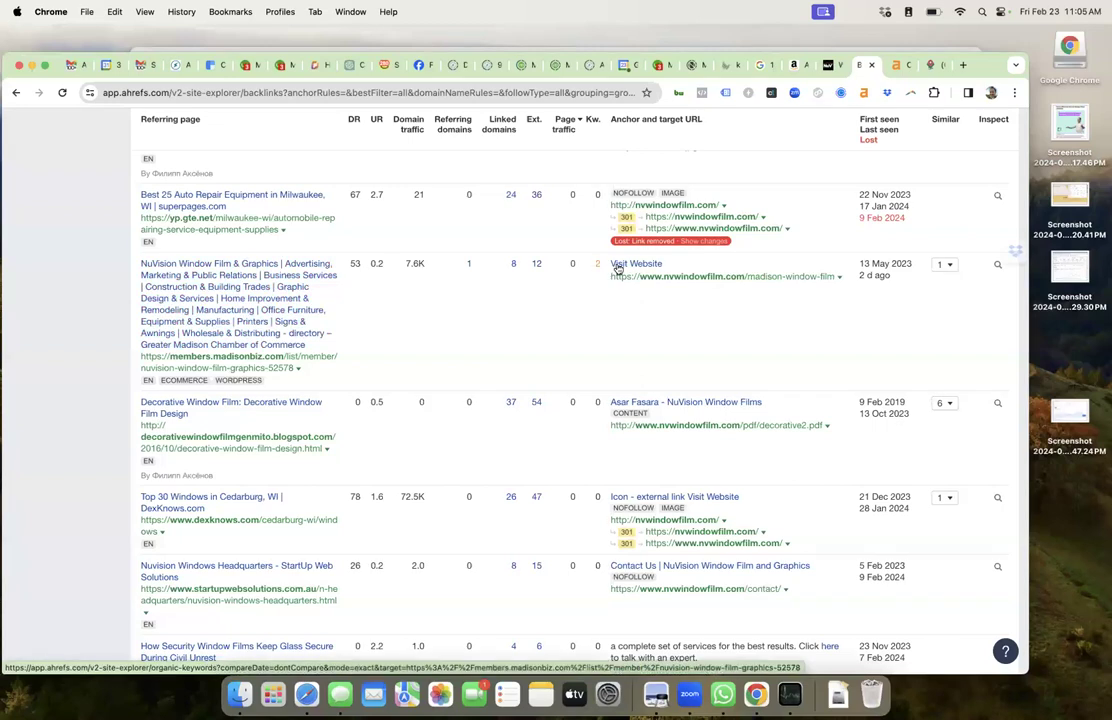
# Step: Open the Greater Madison Chamber of Commerce referring page for NuVision Window Film & Graphics and read its About text
pyautogui.click(250, 318)
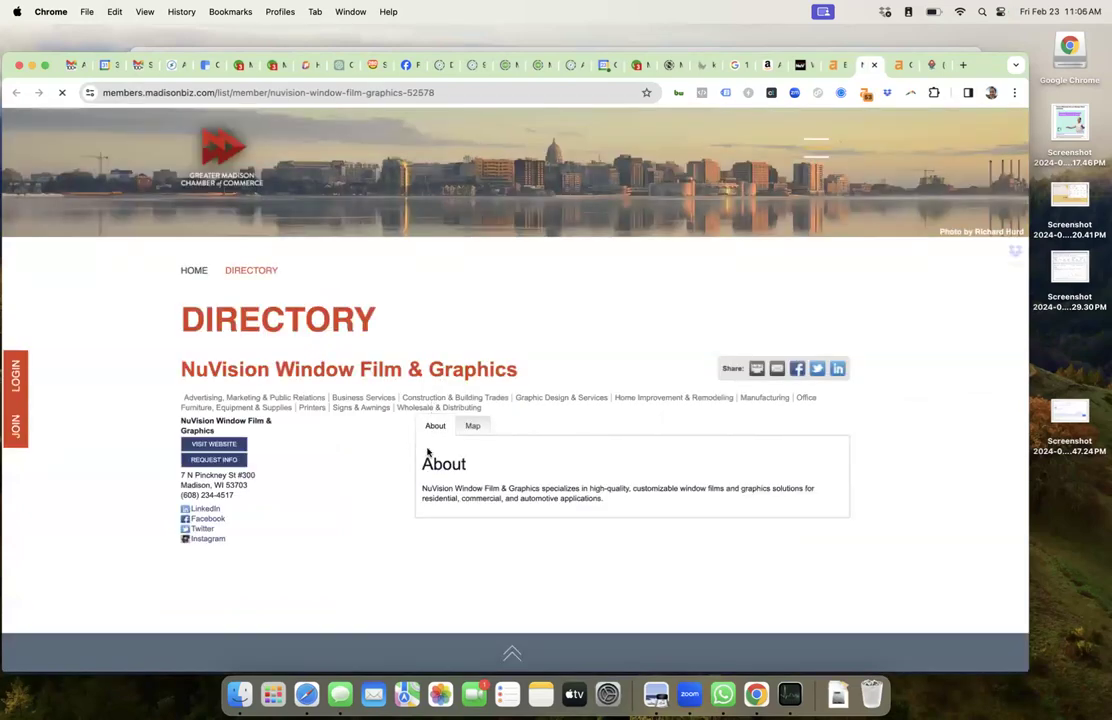
pyautogui.scroll(-3, 502, 342)
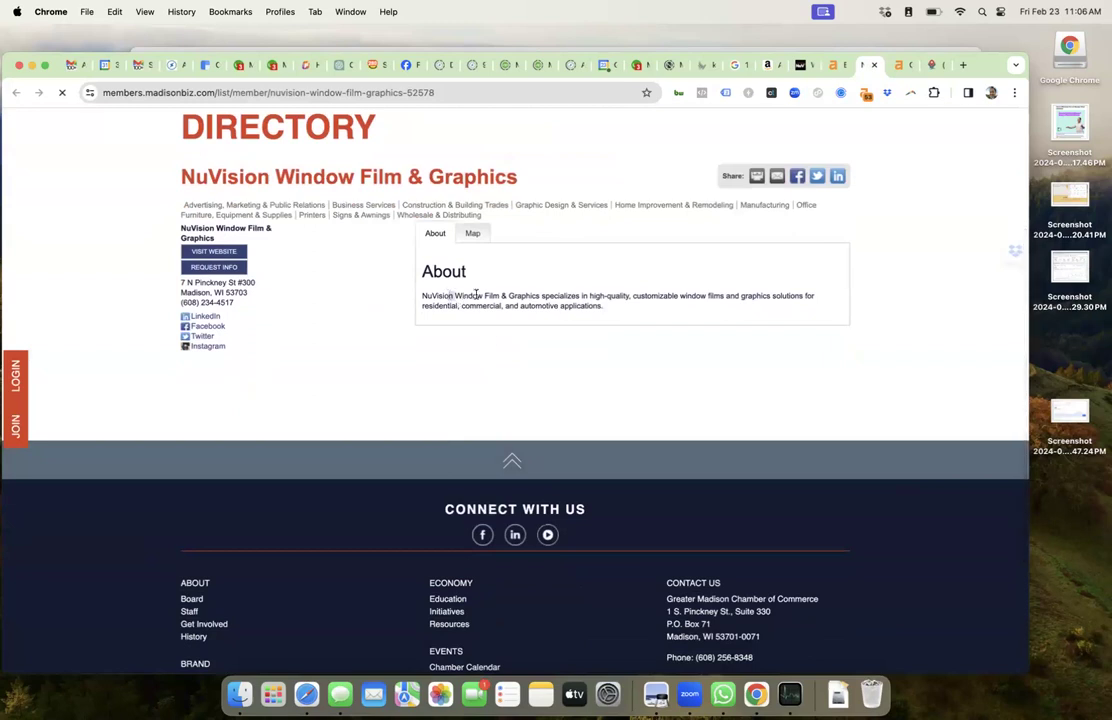
pyautogui.moveTo(453, 296); pyautogui.dragTo(576, 318)
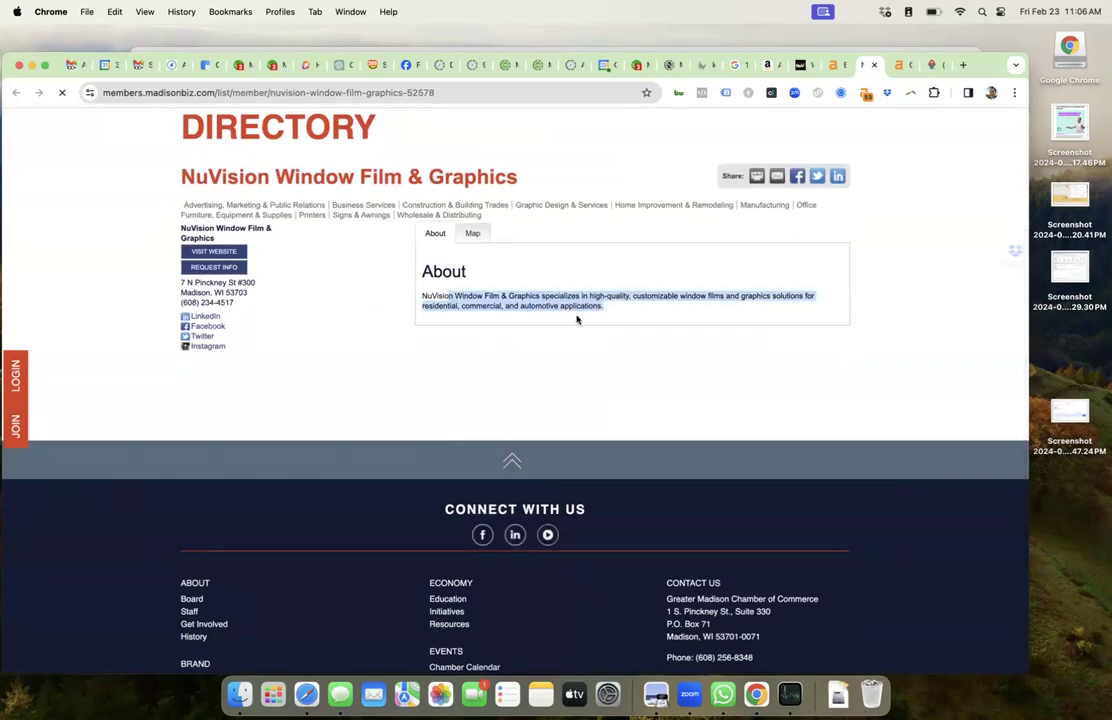
pyautogui.scroll(-1, 576, 319)
pyautogui.scroll(5, 576, 319)
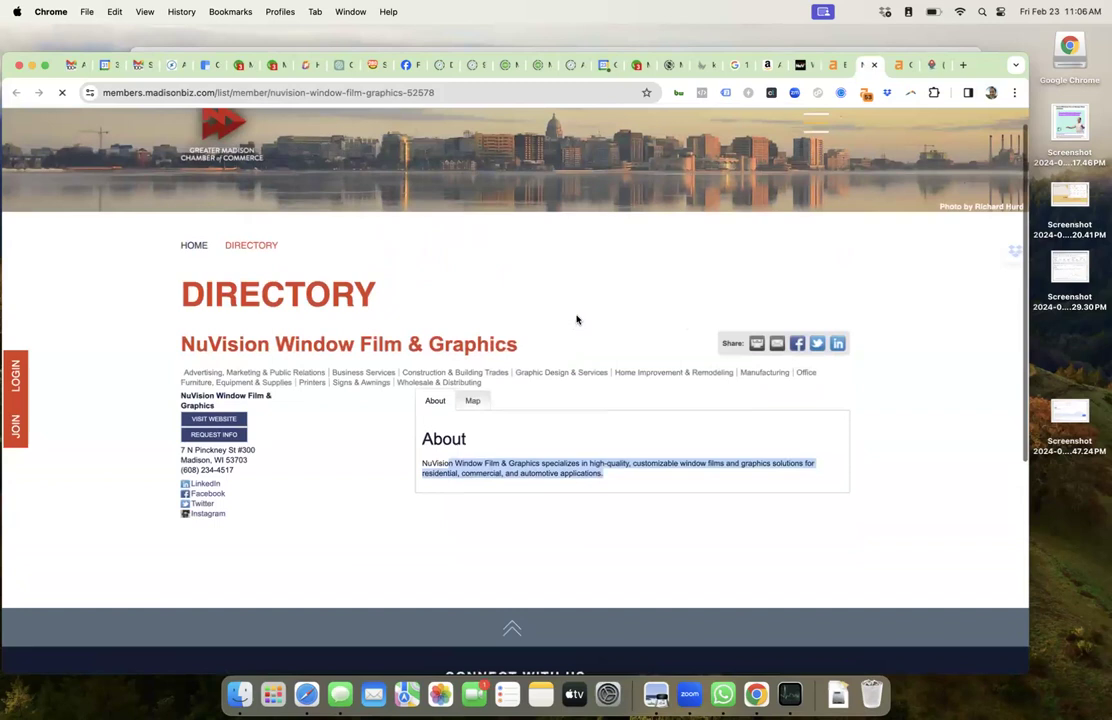
# Step: Check the Ahrefs metrics of the chamber listing, open the organic keywords report for that page, and return to the listing
pyautogui.click(866, 94)
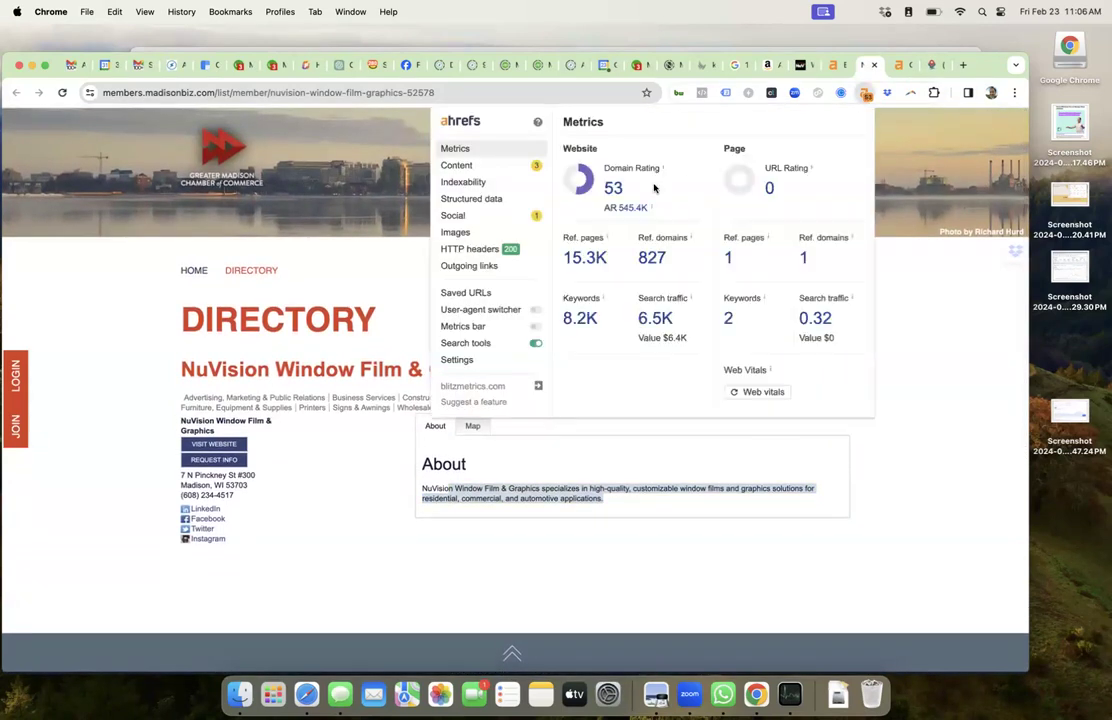
pyautogui.click(729, 318)
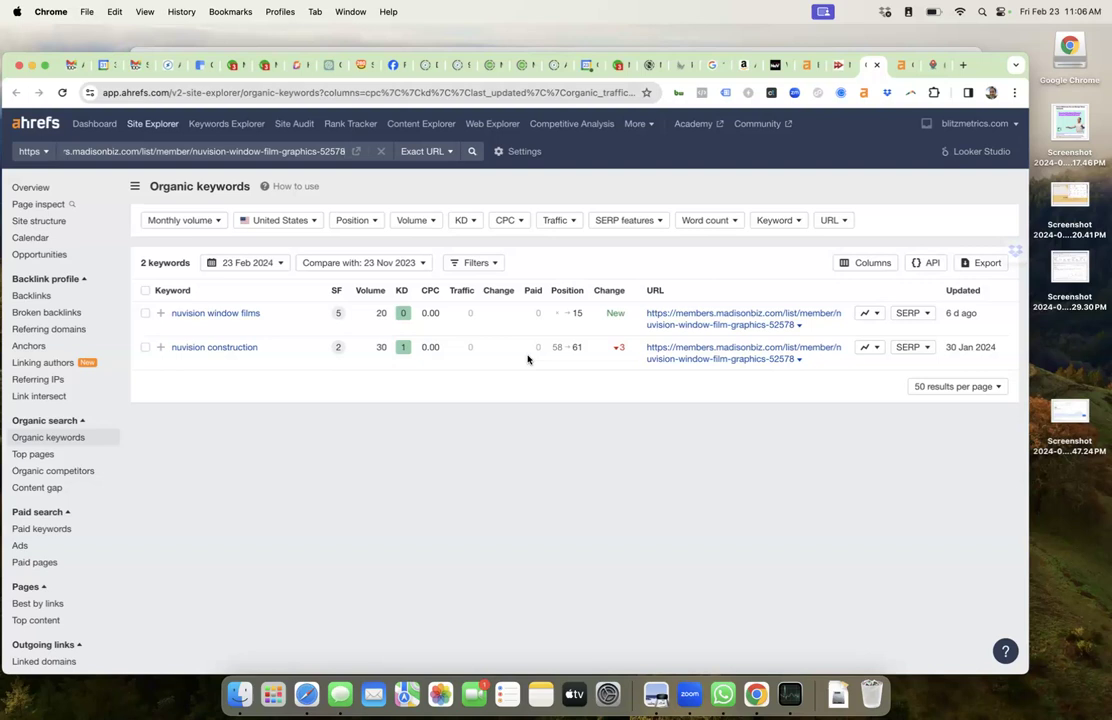
pyautogui.click(840, 65)
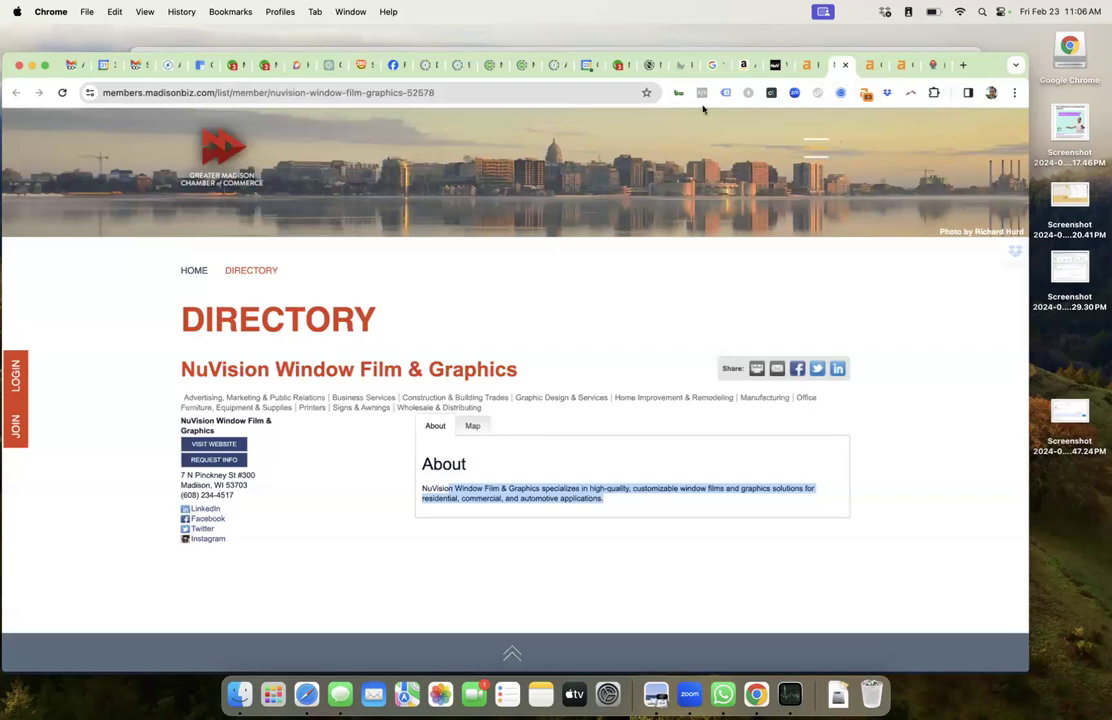
# Step: Go back to the NuVision website and open its Madison, WI service area page
pyautogui.click(788, 66)
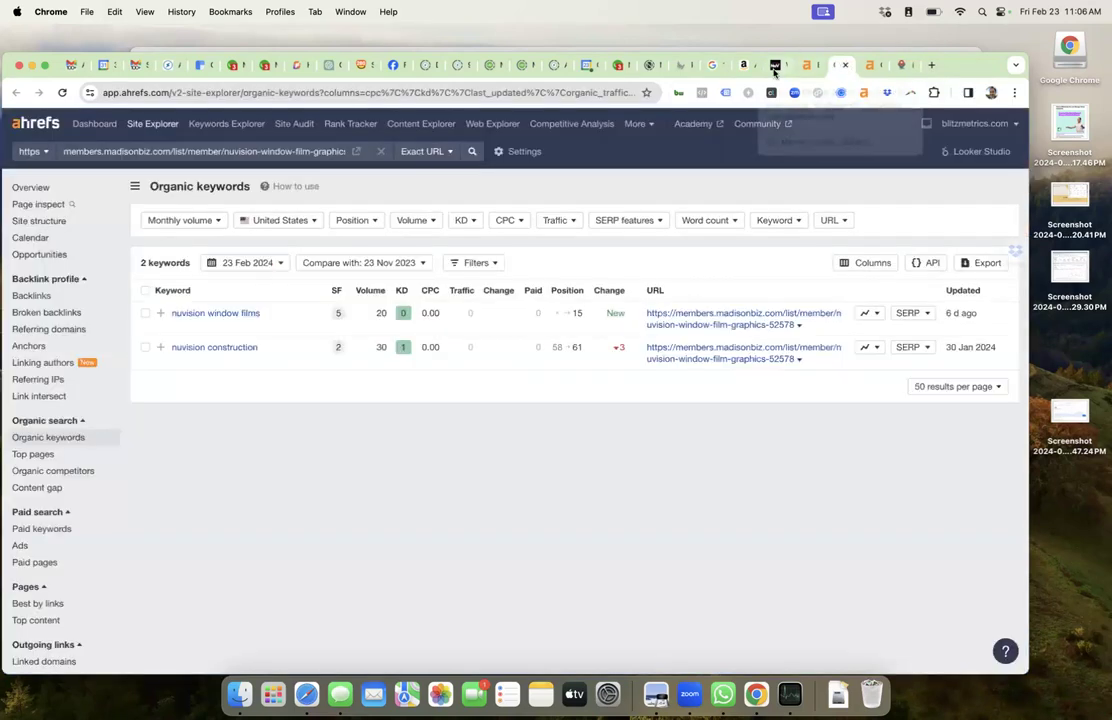
pyautogui.click(788, 66)
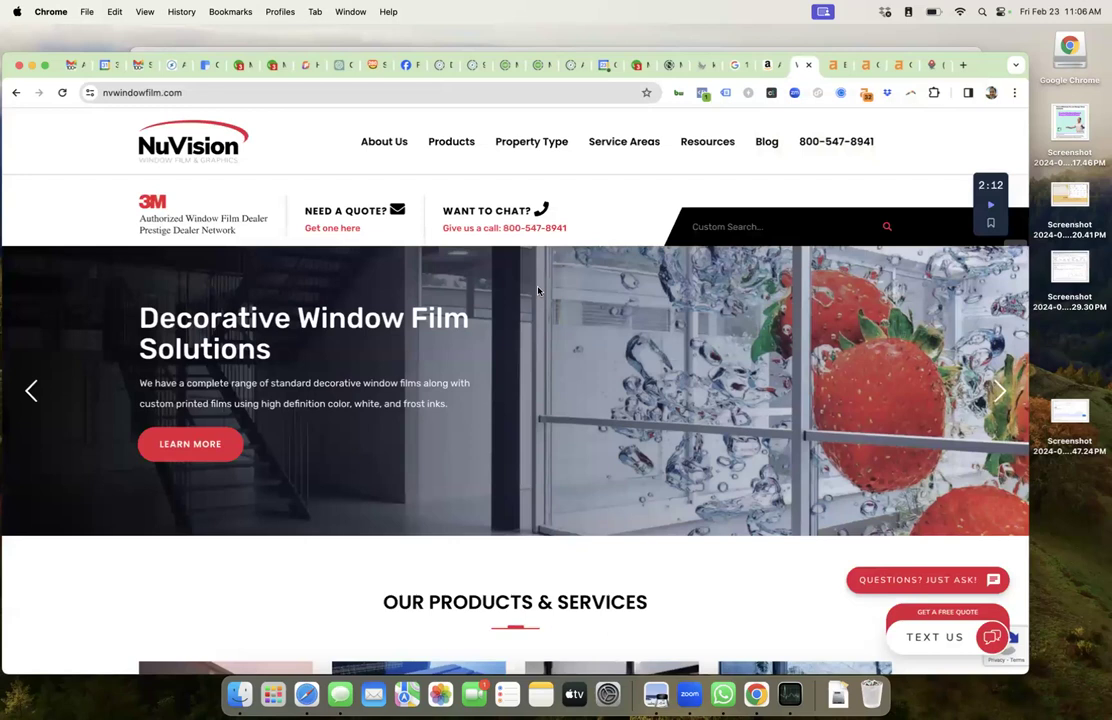
pyautogui.moveTo(638, 149)
pyautogui.moveTo(637, 206)
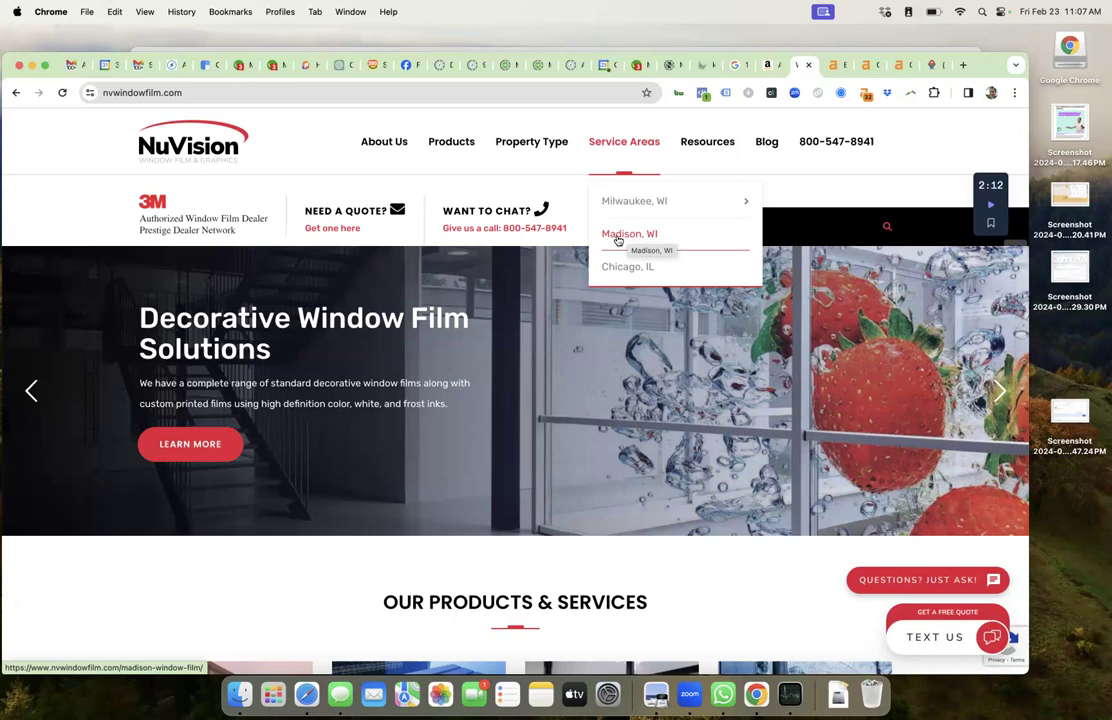
pyautogui.click(632, 236)
# Step: Examine the Madison page's list of areas serviced, service map, window film types, completed work and body text
pyautogui.scroll(-2, 507, 364)
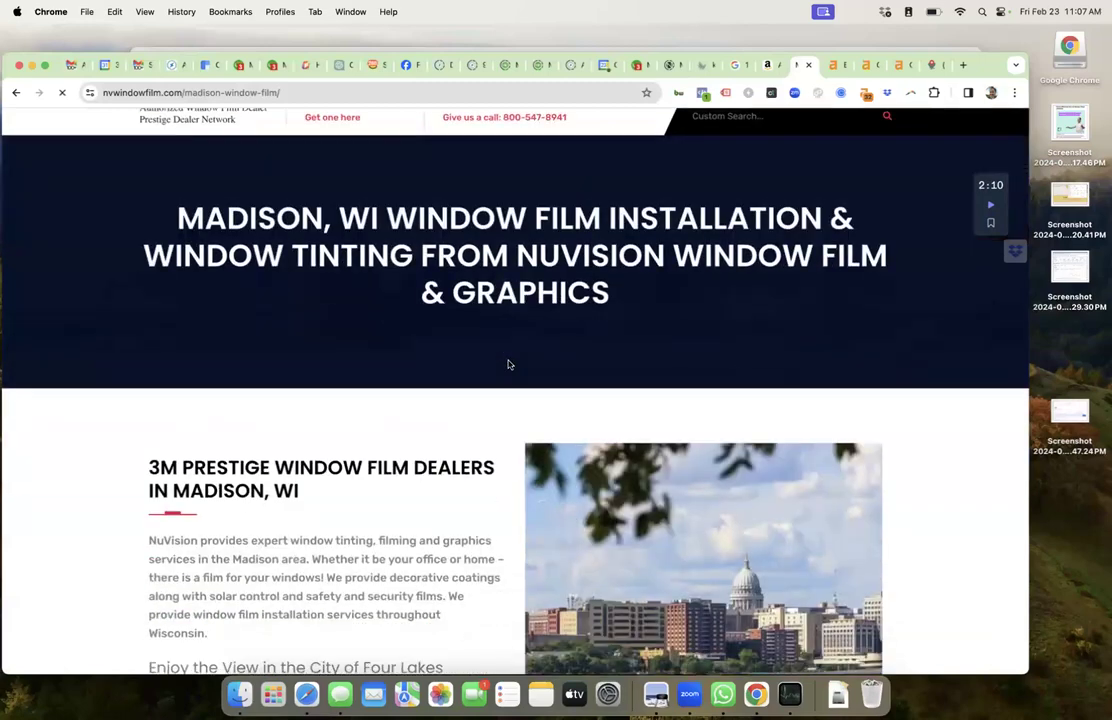
pyautogui.scroll(-5, 507, 364)
pyautogui.scroll(-4, 507, 364)
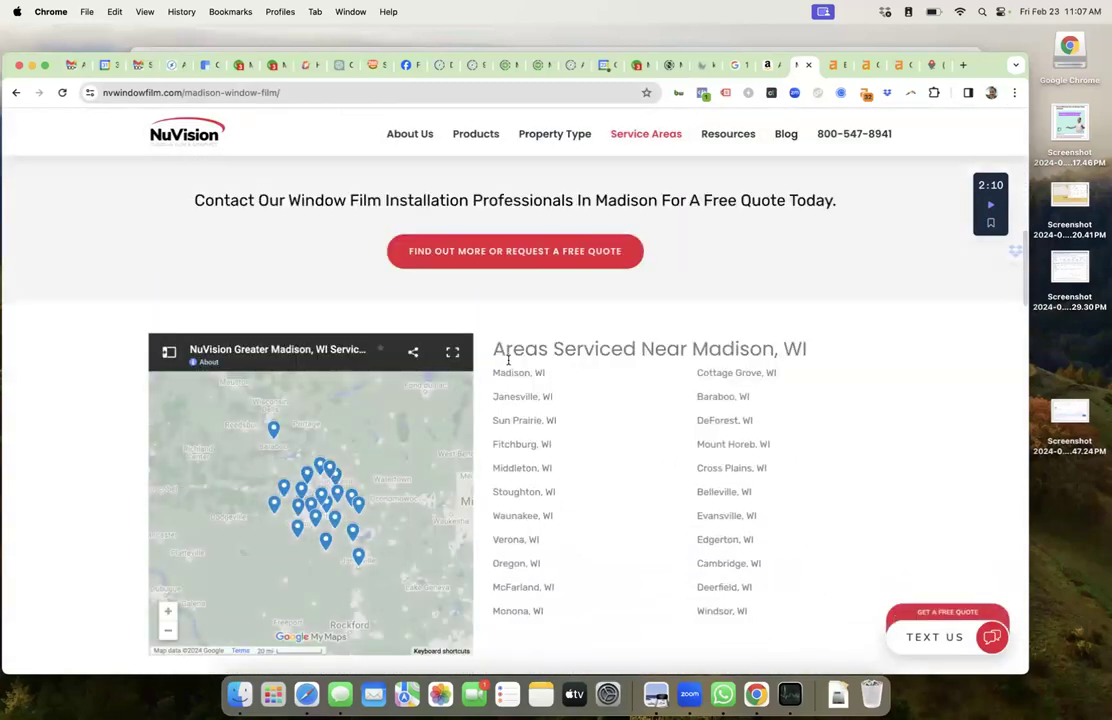
pyautogui.scroll(-3, 508, 360)
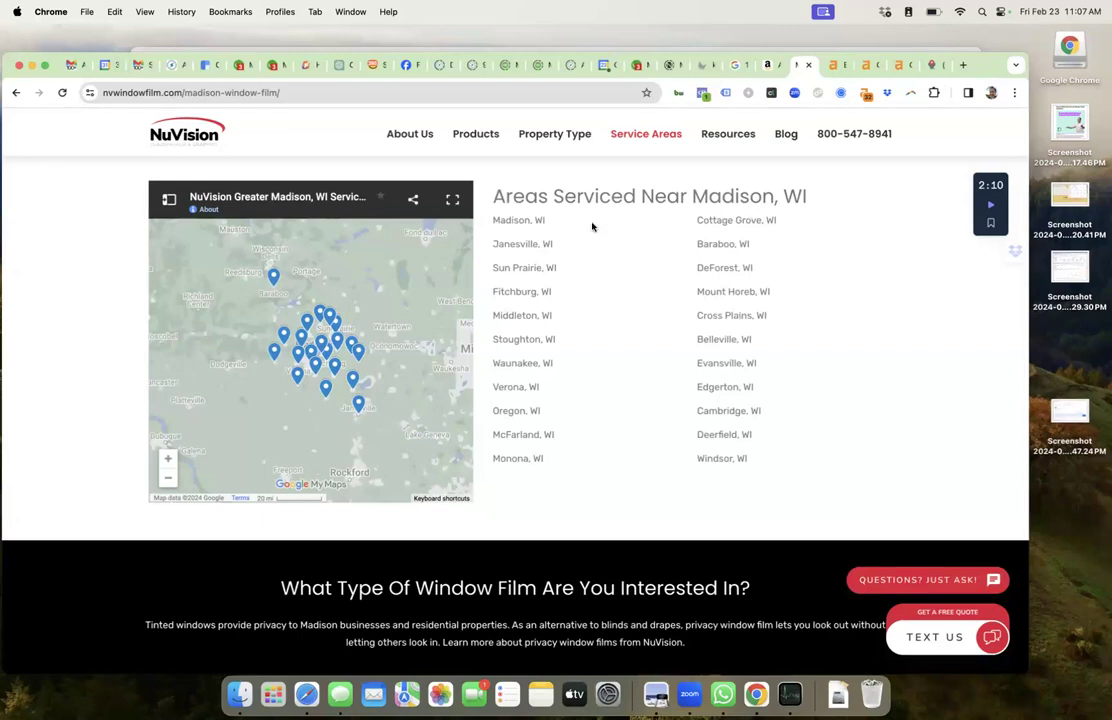
pyautogui.scroll(-1, 522, 216)
pyautogui.scroll(2, 528, 218)
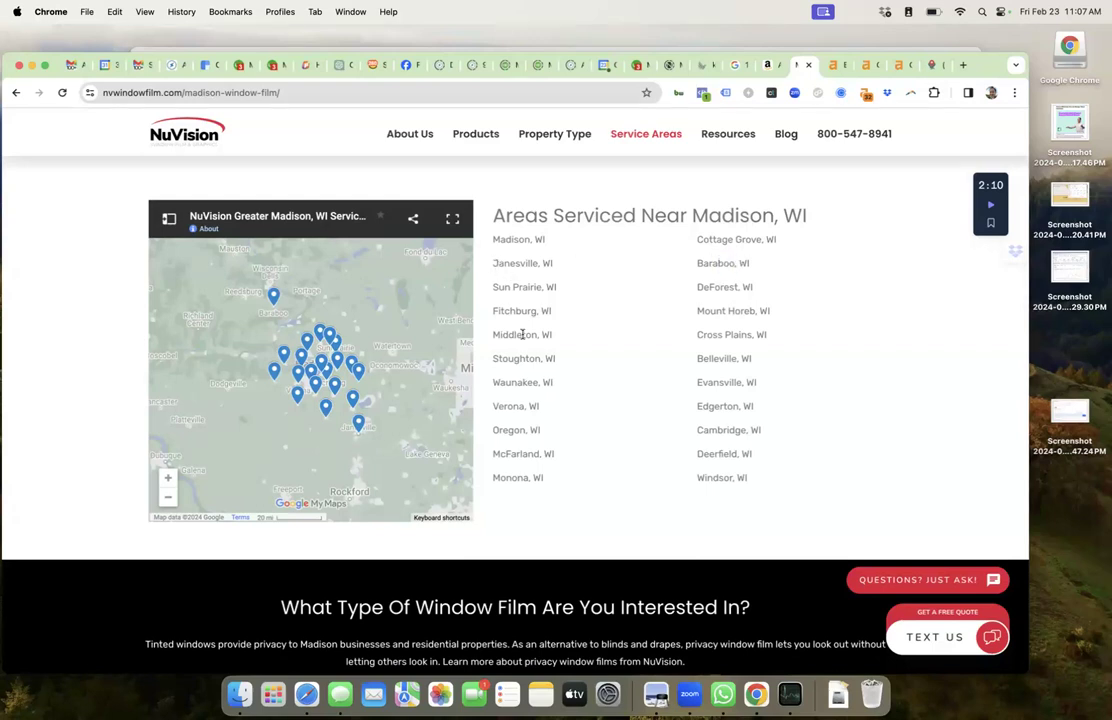
pyautogui.scroll(-1, 527, 410)
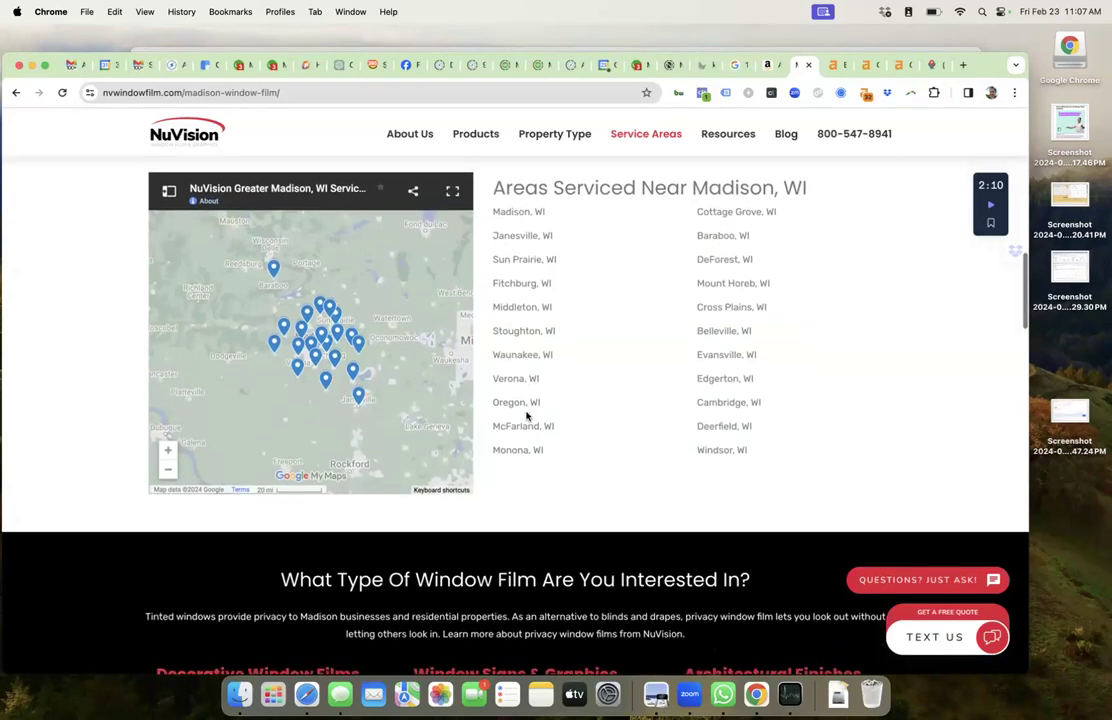
pyautogui.scroll(-2, 527, 416)
pyautogui.scroll(-1, 527, 416)
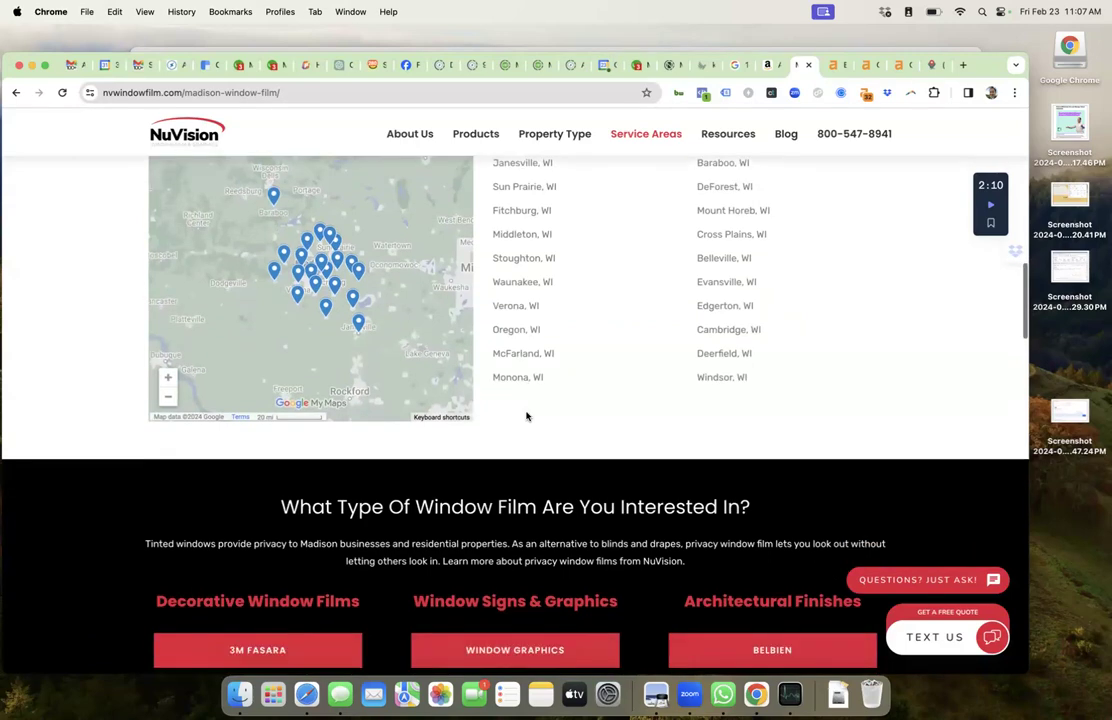
pyautogui.scroll(-5, 527, 416)
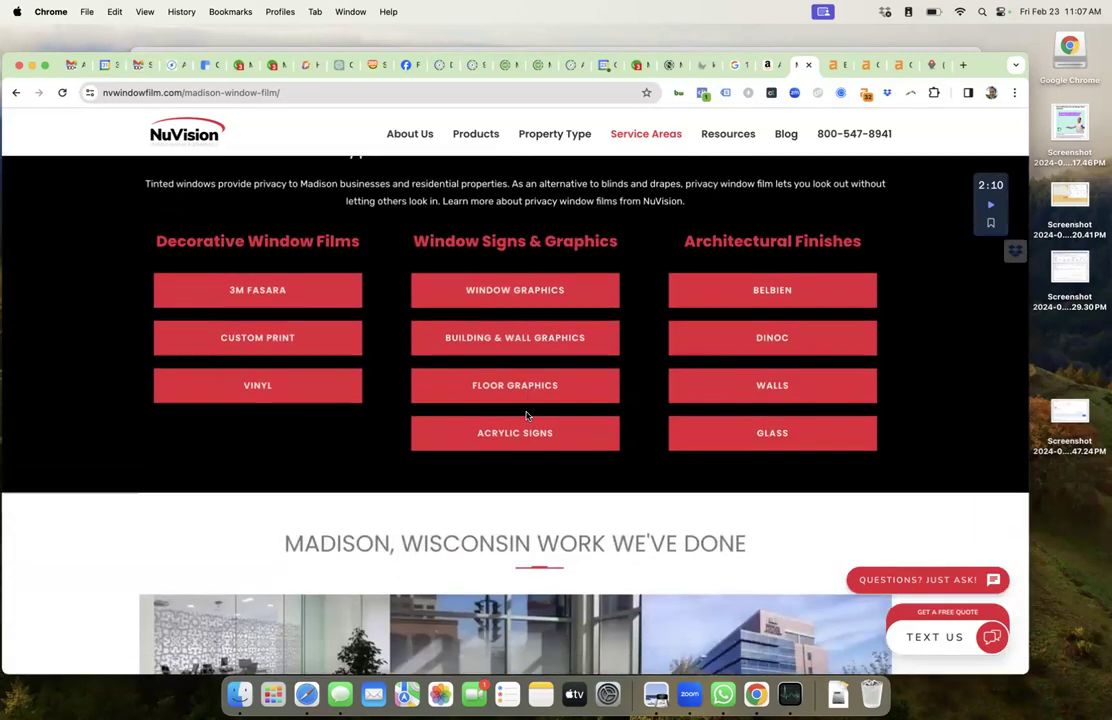
pyautogui.scroll(-5, 527, 416)
pyautogui.scroll(-4, 527, 416)
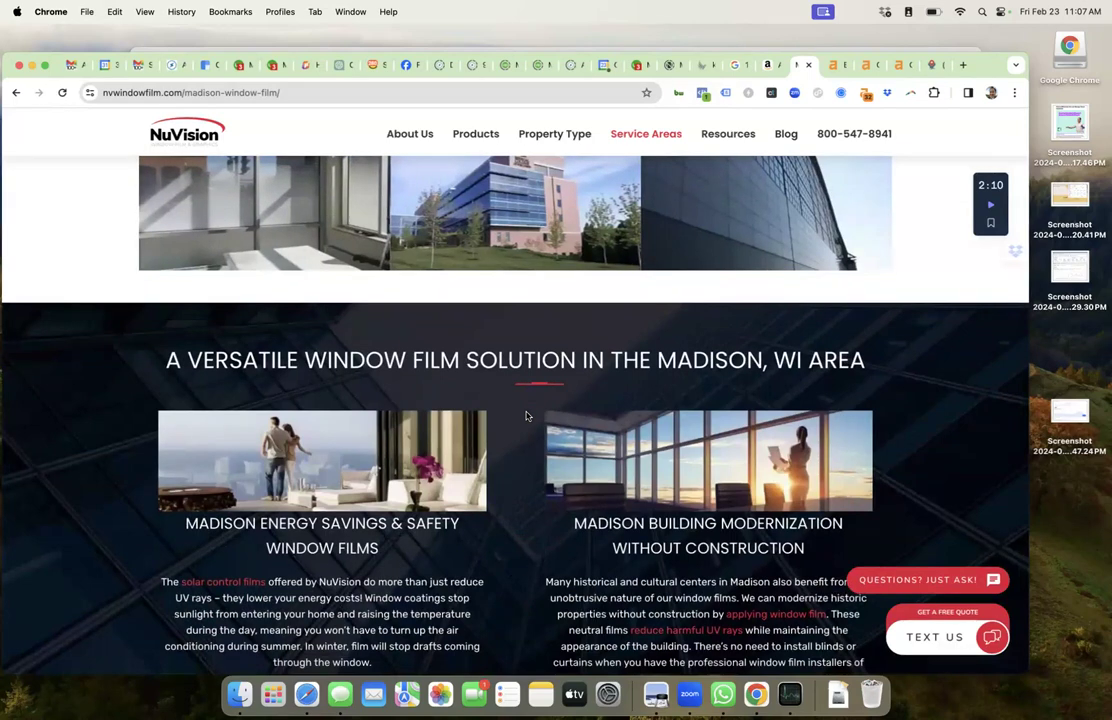
# Step: Return to the areas serviced near Madison and highlight Janesville, WI and Sun Prairie, WI in the list
pyautogui.scroll(10, 527, 416)
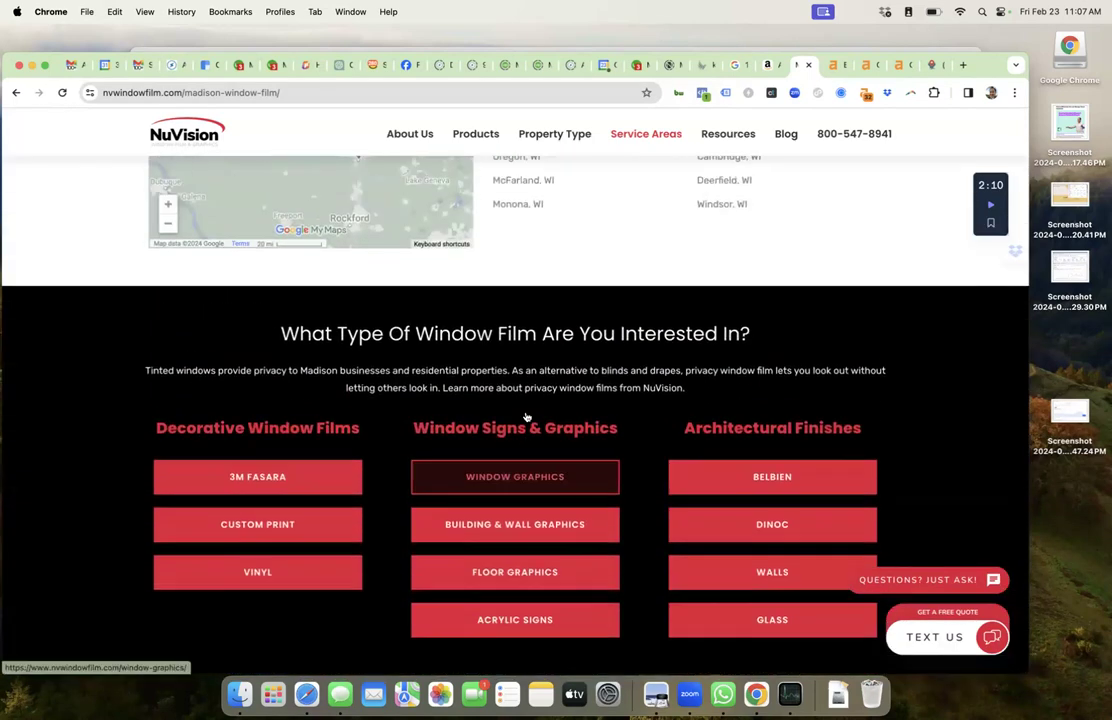
pyautogui.scroll(10, 527, 416)
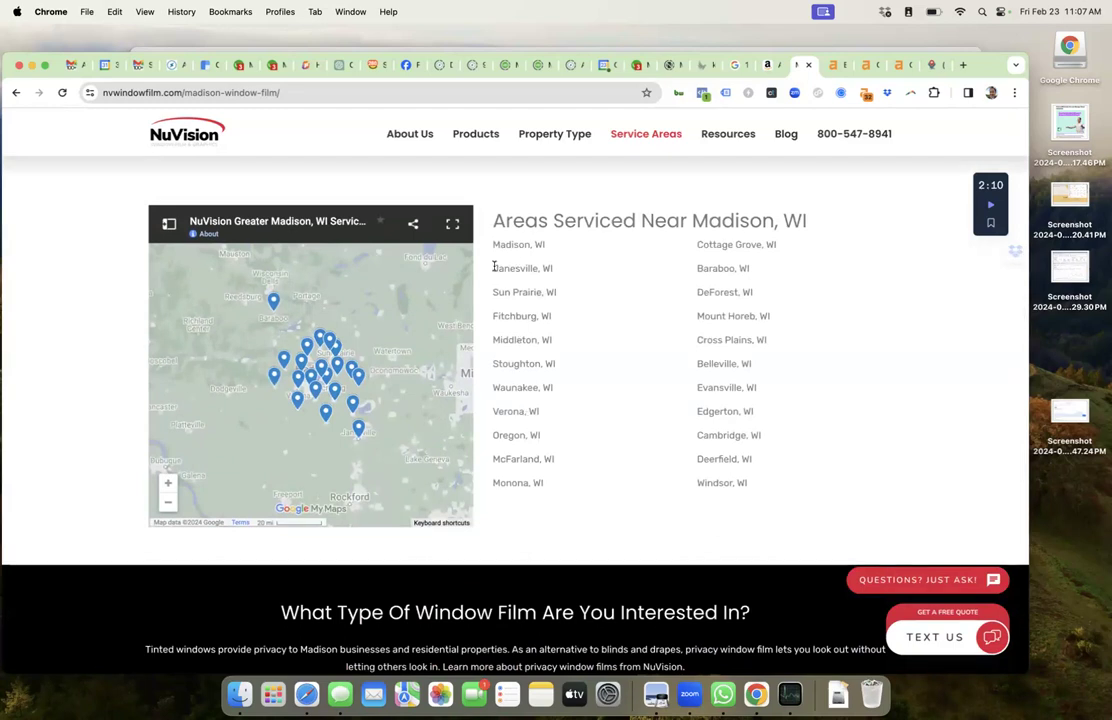
pyautogui.moveTo(494, 267); pyautogui.dragTo(554, 266)
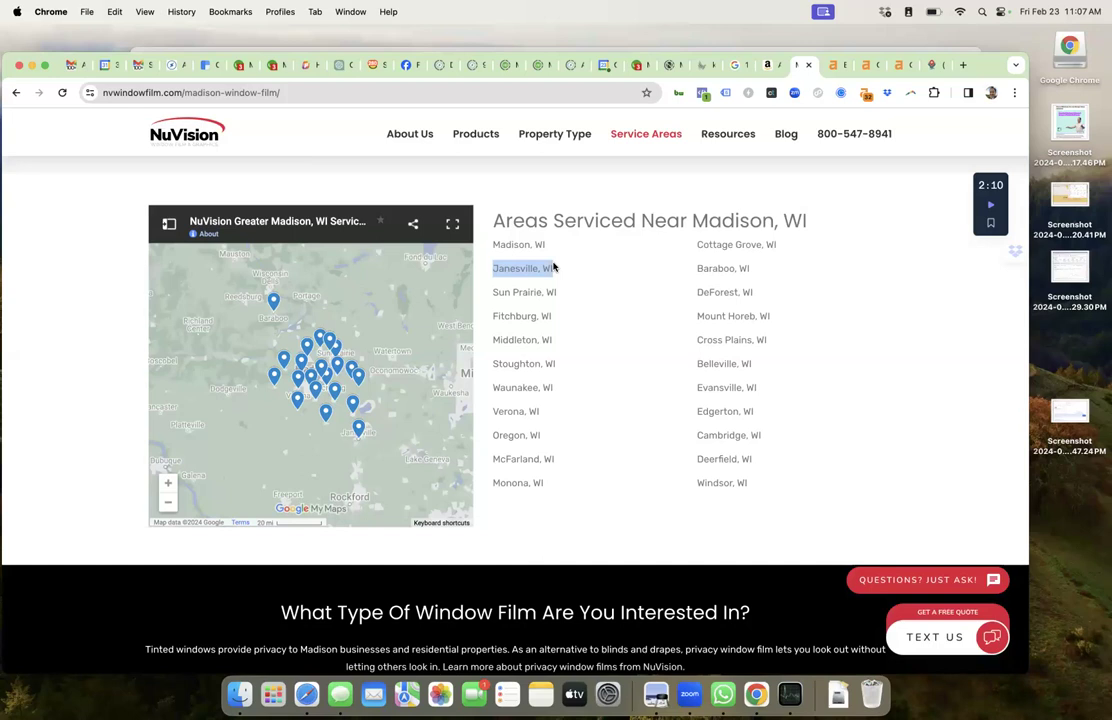
pyautogui.click(508, 291)
pyautogui.moveTo(494, 292); pyautogui.dragTo(549, 291)
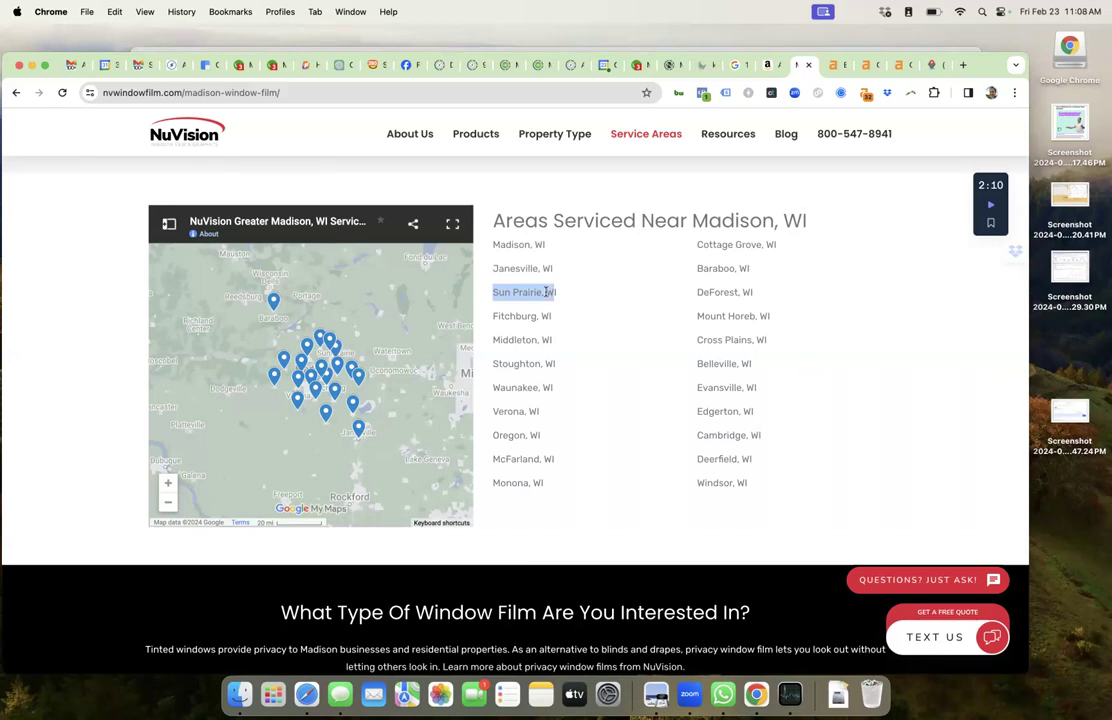
pyautogui.click(546, 292)
# Step: Open ChatGPT in a new tab and get ready to write a message in a new chat
pyautogui.press('super+t')
pyautogui.write('chat')
pyautogui.press('Return')
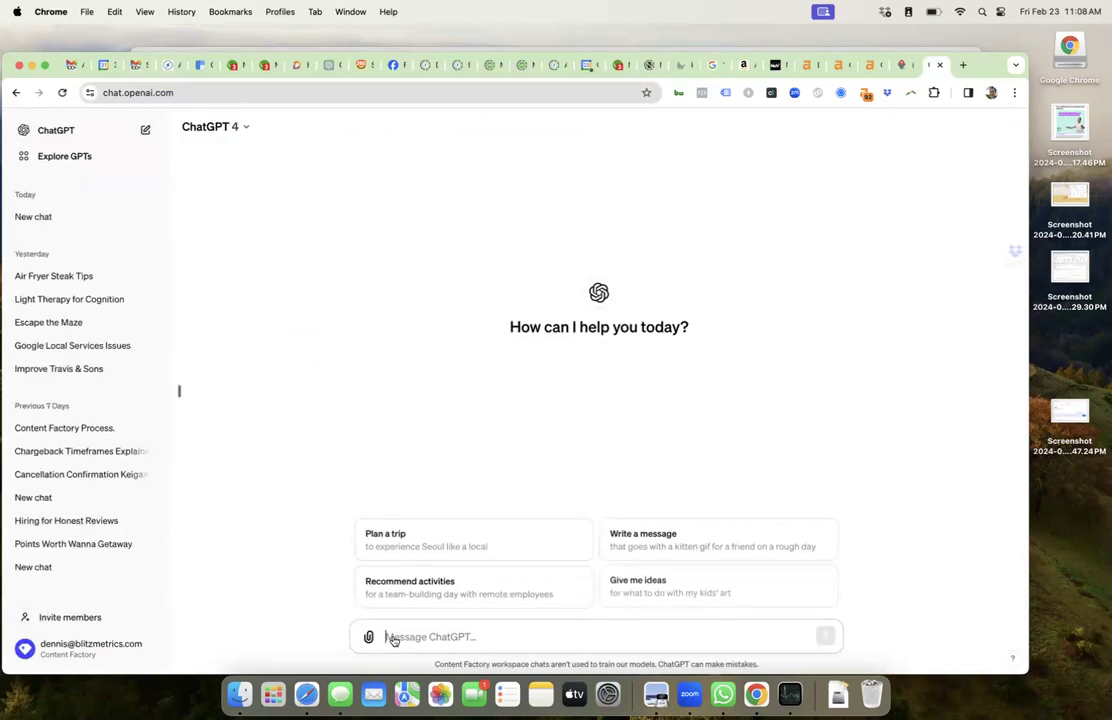
pyautogui.click(394, 638)
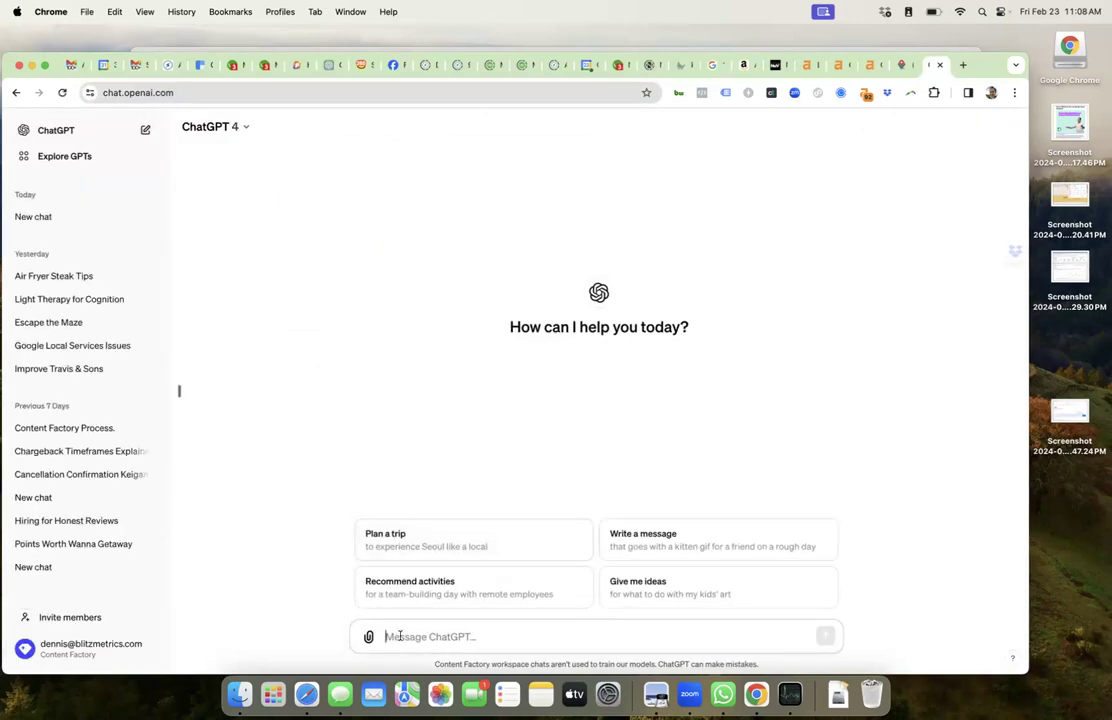
# Step: Begin the message by saying your buddy, given by first name, does business window tinting in Madison WI and suburbs
pyautogui.write('My buddy,')
pyautogui.write(' Sco')
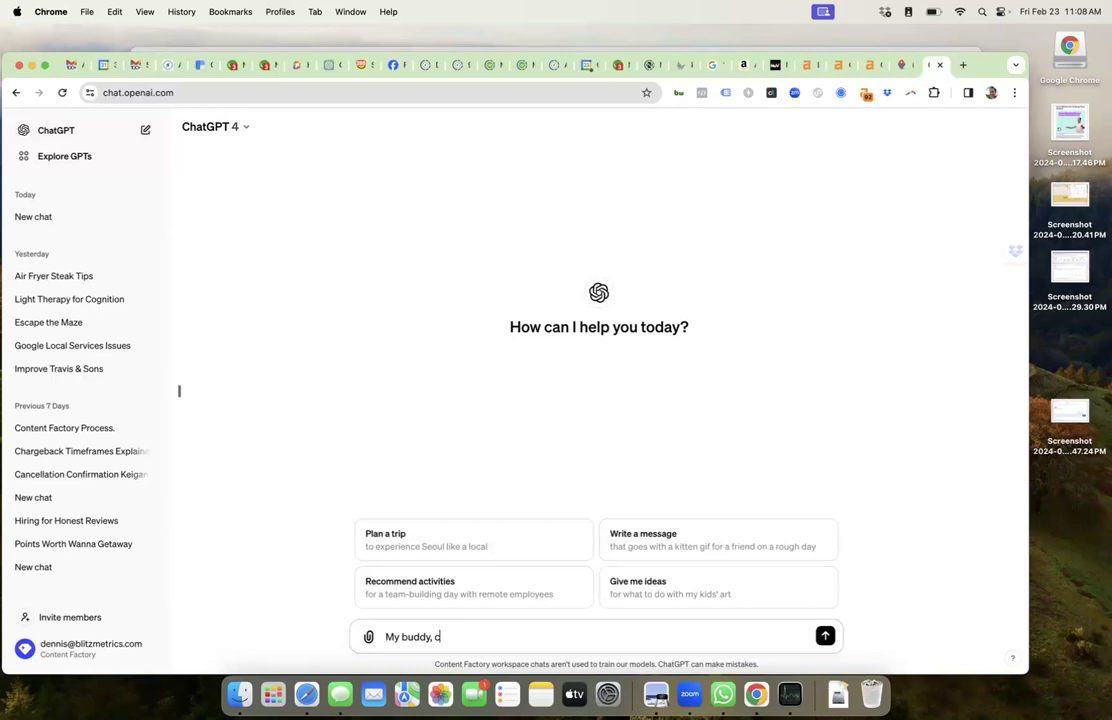
pyautogui.write('tt, does busin')
pyautogui.press('BackSpace')
pyautogui.write('eess windows')
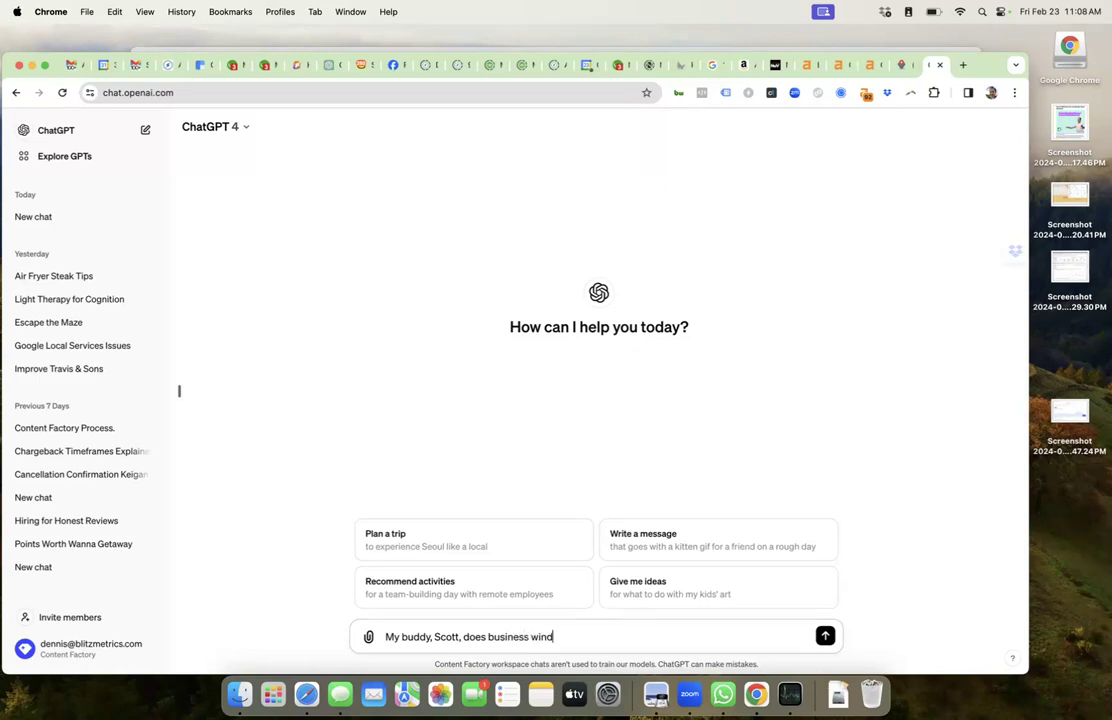
pyautogui.press('BackSpace')
pyautogui.write('Scott, does business window tinting in Madison ')
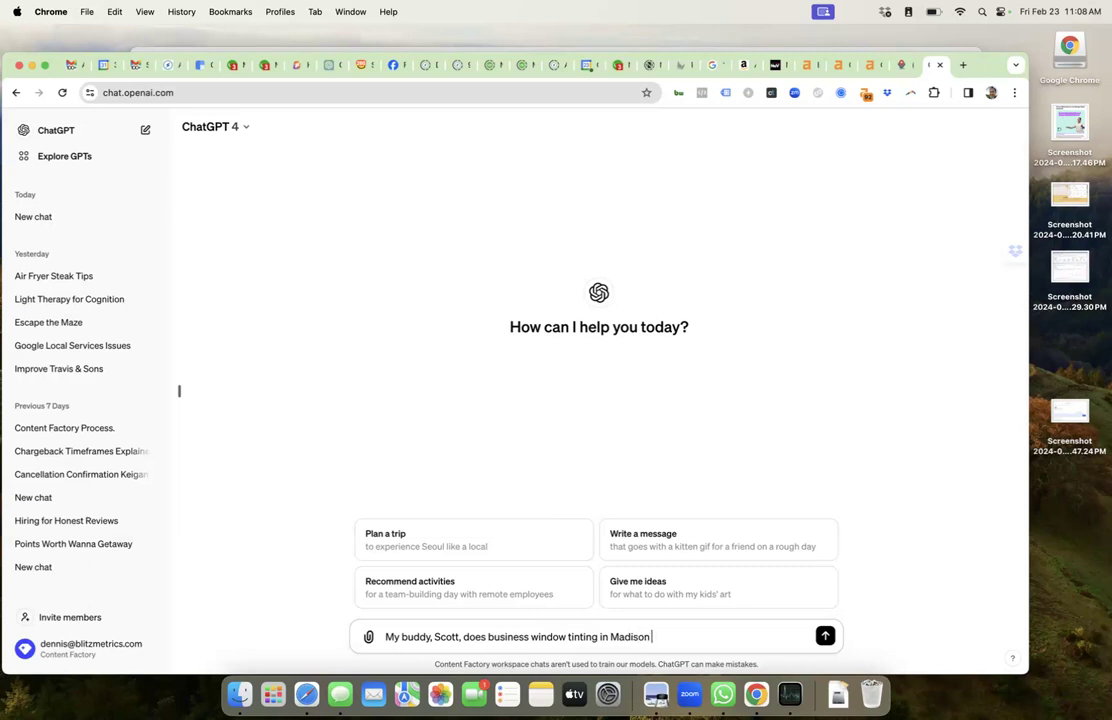
pyautogui.write('WI and subru')
pyautogui.press('BackSpace')
pyautogui.press('BackSpace')
pyautogui.write('urbs.  We')
# Step: Continue the message with "He has location services pages on these neighborhoods"
pyautogui.press('BackSpace')
pyautogui.press('BackSpace')
pyautogui.write('He has')
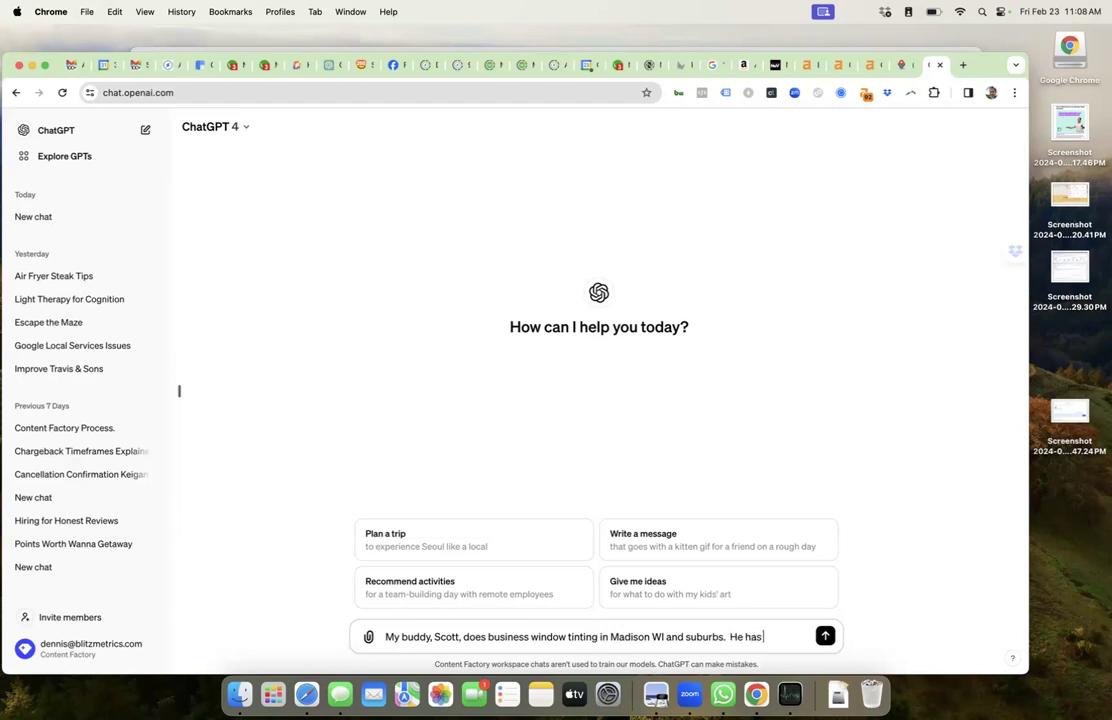
pyautogui.write(' location services p')
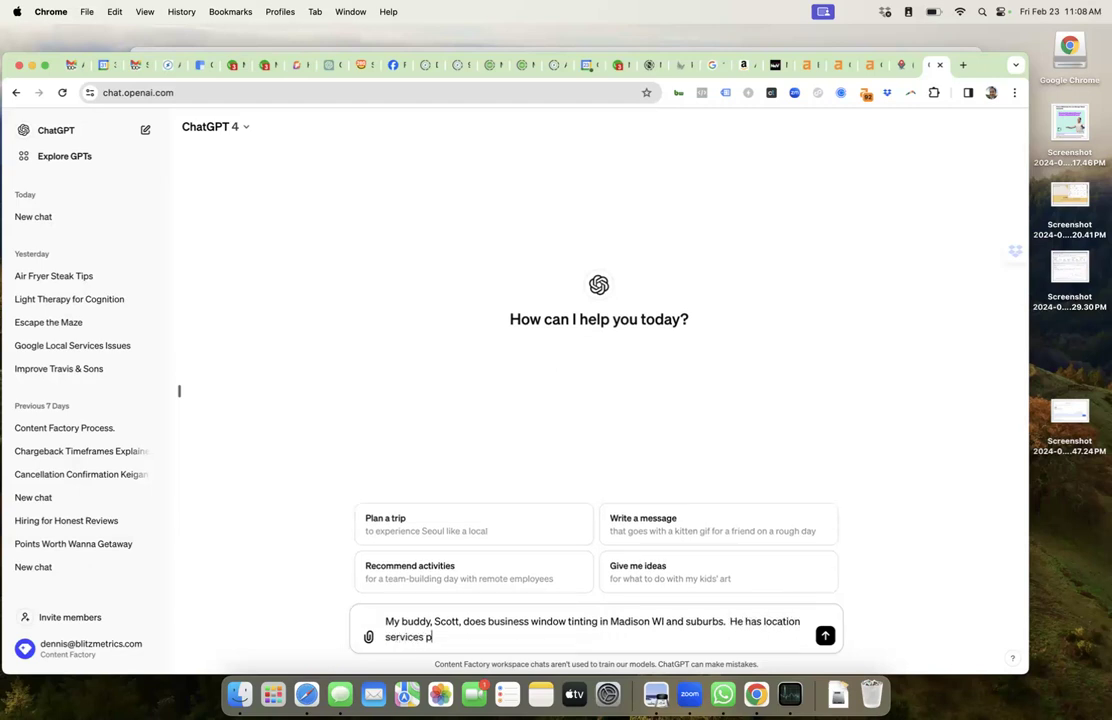
pyautogui.write('ages on these nei')
pyautogui.write('ghborhood')
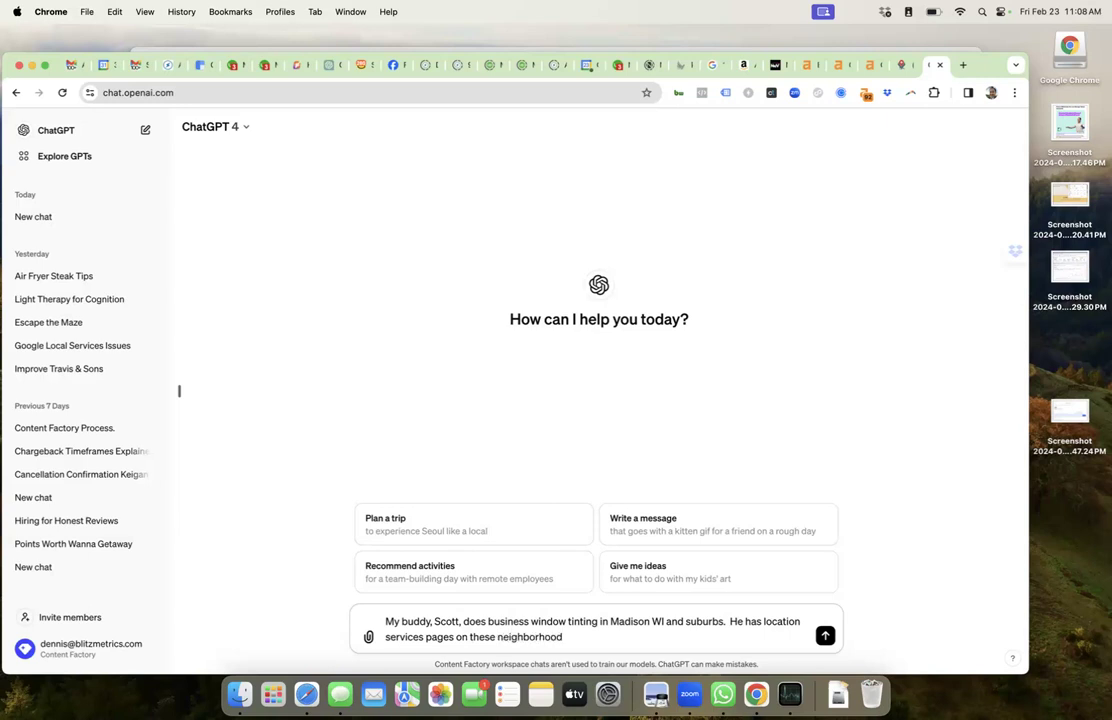
# Step: Add to the message "We want to generate the copy for his location service page for Sun Prairie."
pyautogui.write('s. We want to generte')
pyautogui.press('BackSpace')
pyautogui.write('ate the copy for his')
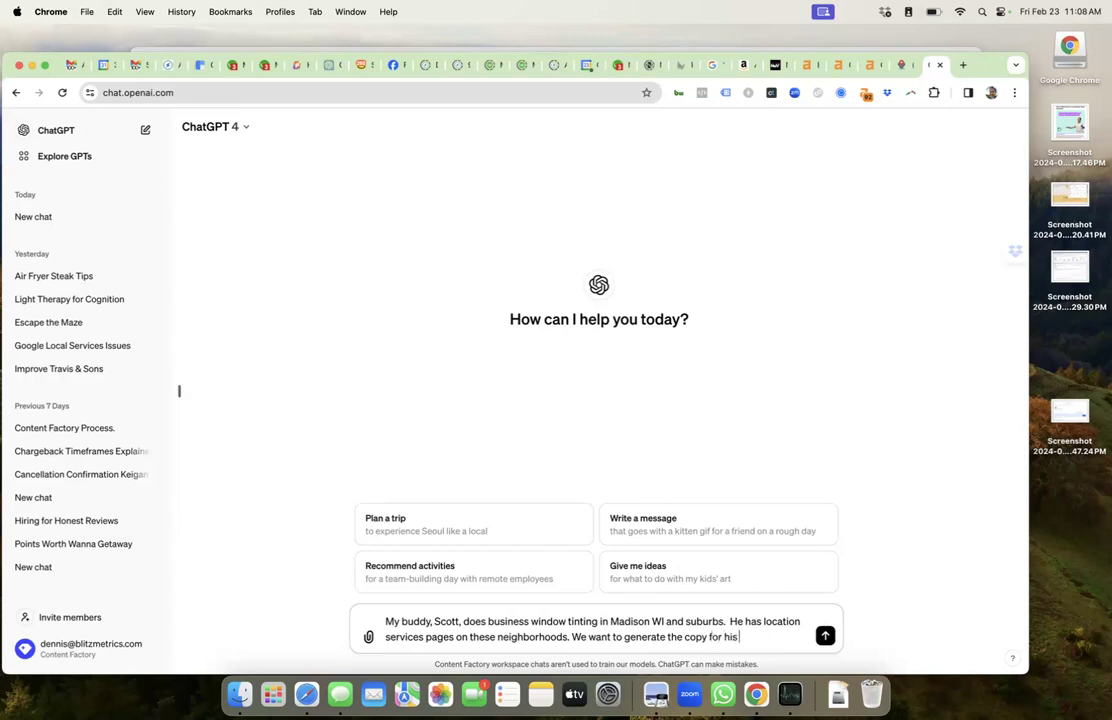
pyautogui.write(' location service pa')
pyautogui.write('ge on ')
pyautogui.write('ro')
pyautogui.write('or ')
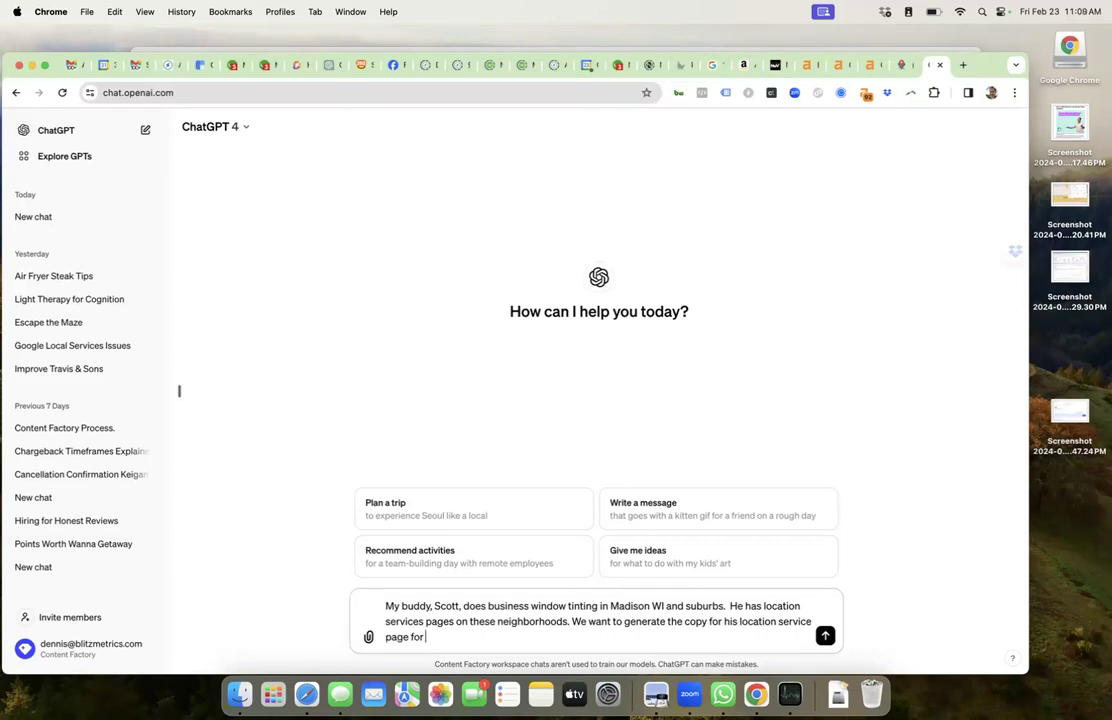
pyautogui.write('Sun')
# Step: Ask for the copy to include spots where he can insert his experience, pictures, and quips about the city
pyautogui.write('o please generate the copy and include spots ')
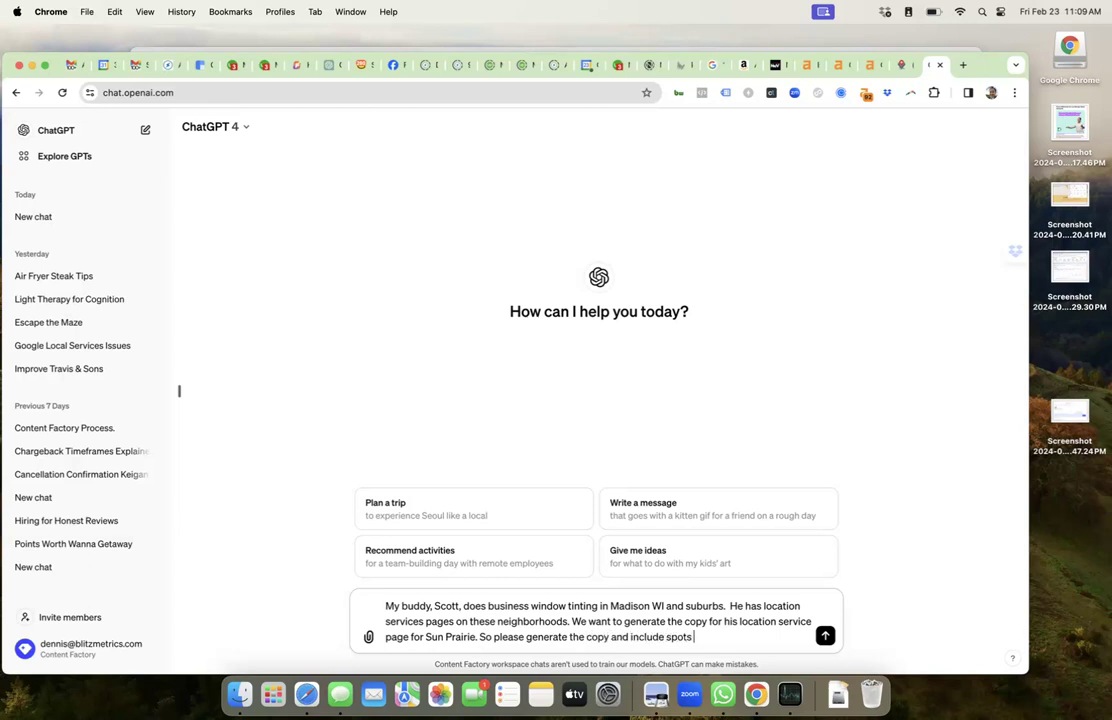
pyautogui.write('where he can insert his expert')
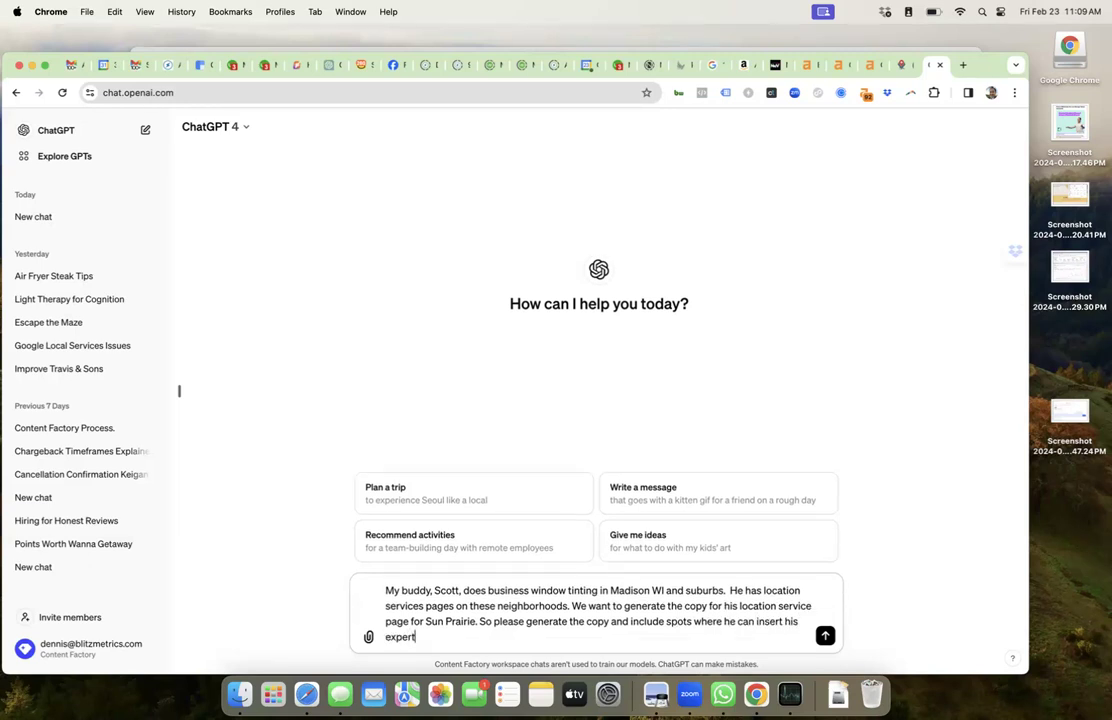
pyautogui.write('iece.')
pyautogui.write(' pictures, and')
pyautogui.write(' quips about')
pyautogui.write(' the cit')
pyautogui.write('y. Of course,')
# Step: Ask to answer PAA and EEAT to rank on commercial window tinting terms, rule out car window tinting as it's mainly businesses, and send the message
pyautogui.write(' ans')
pyautogui.write('wer PA')
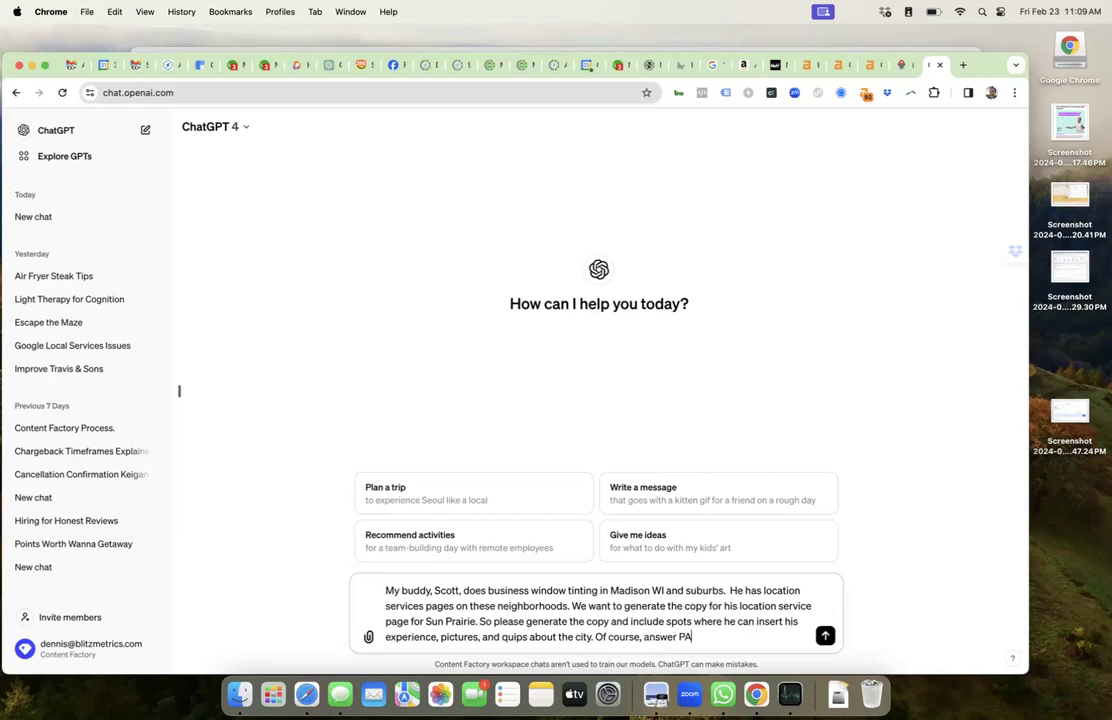
pyautogui.write('A and EEAT so we can rank on ')
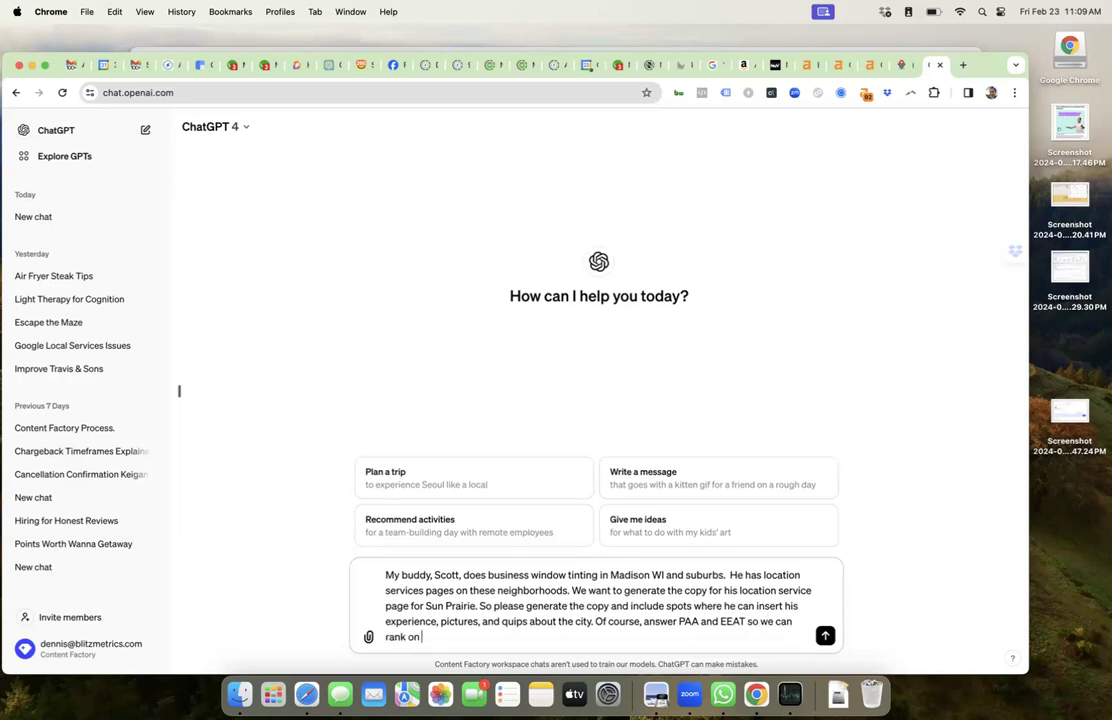
pyautogui.write('commercial window tintni')
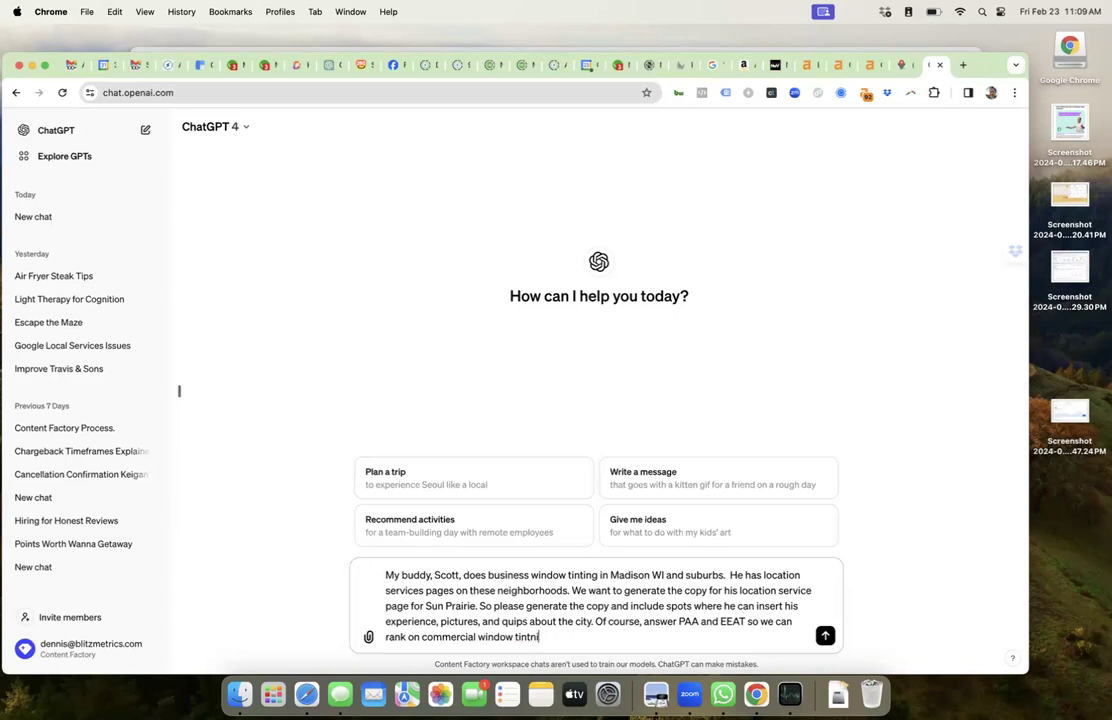
pyautogui.write("ging terms. Note, we don't")
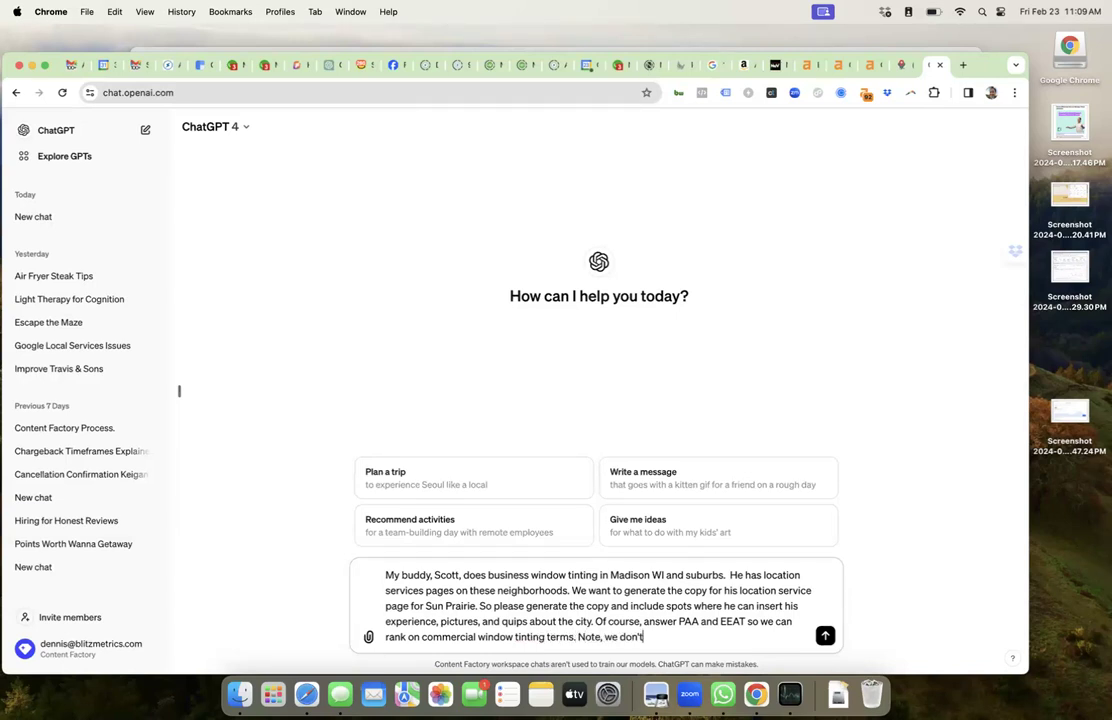
pyautogui.write(' want to do car window ti')
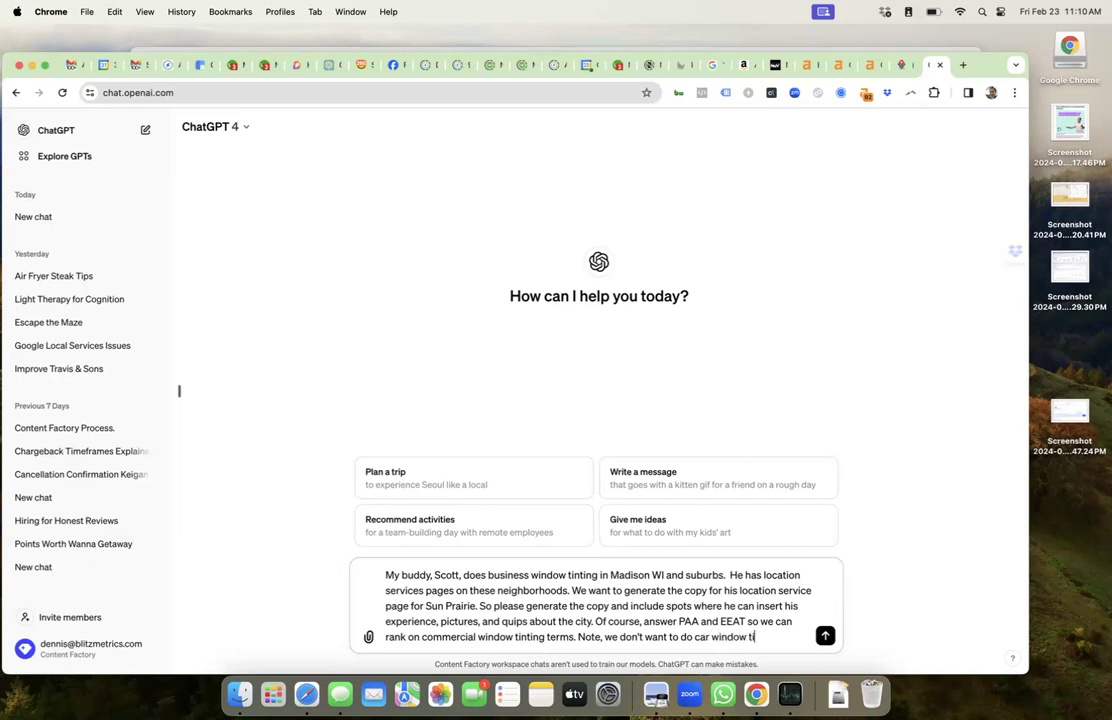
pyautogui.write("nting-- it's mainly businesses.")
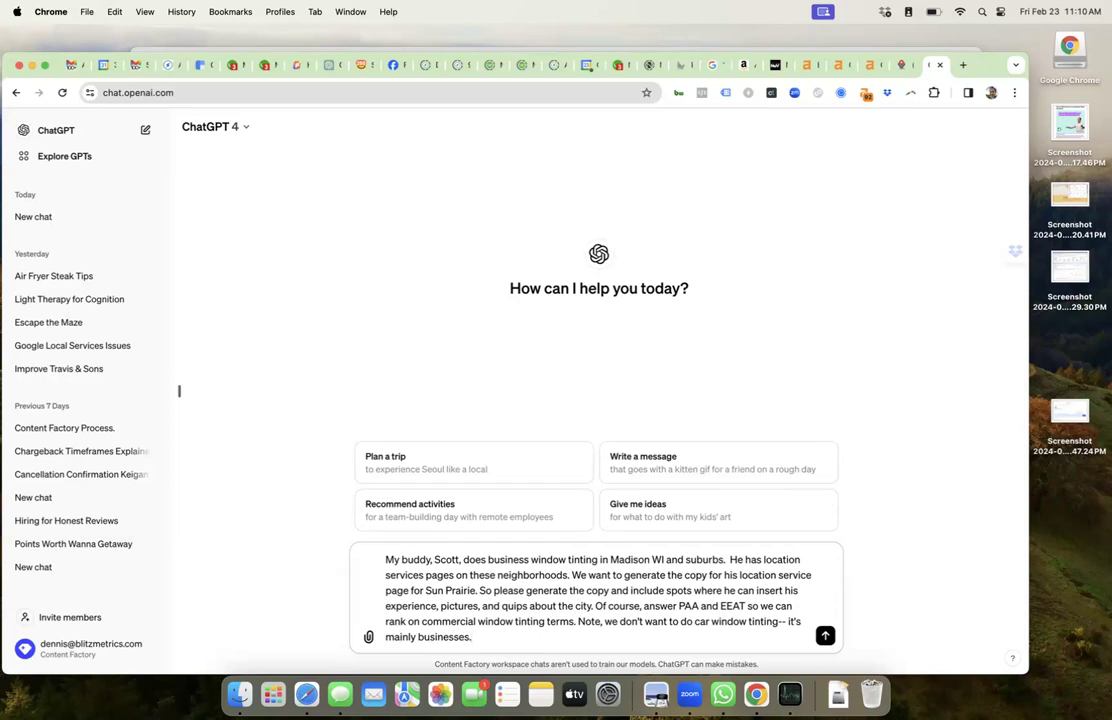
pyautogui.press('Return')
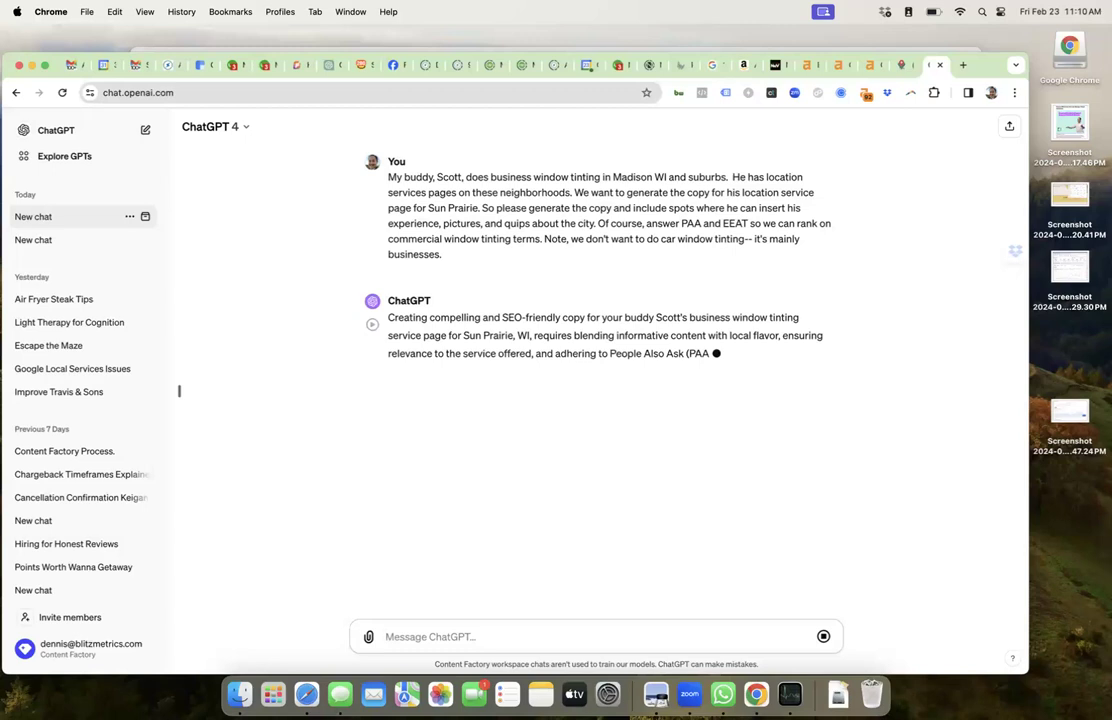
pyautogui.click(372, 324)
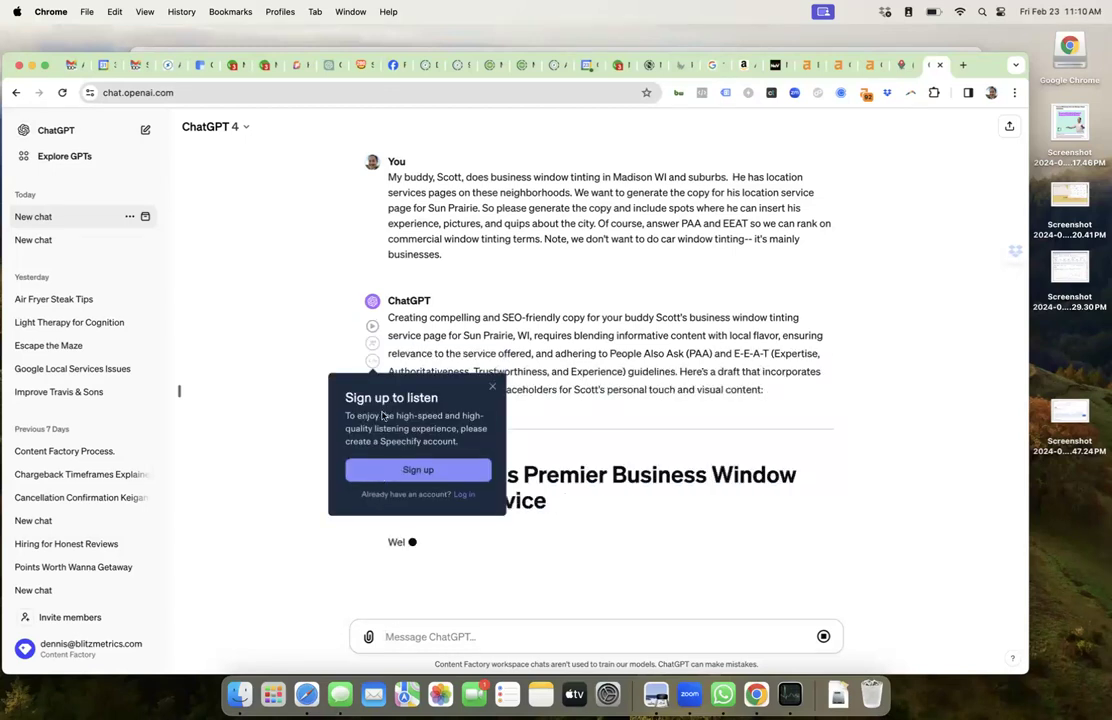
pyautogui.click(491, 387)
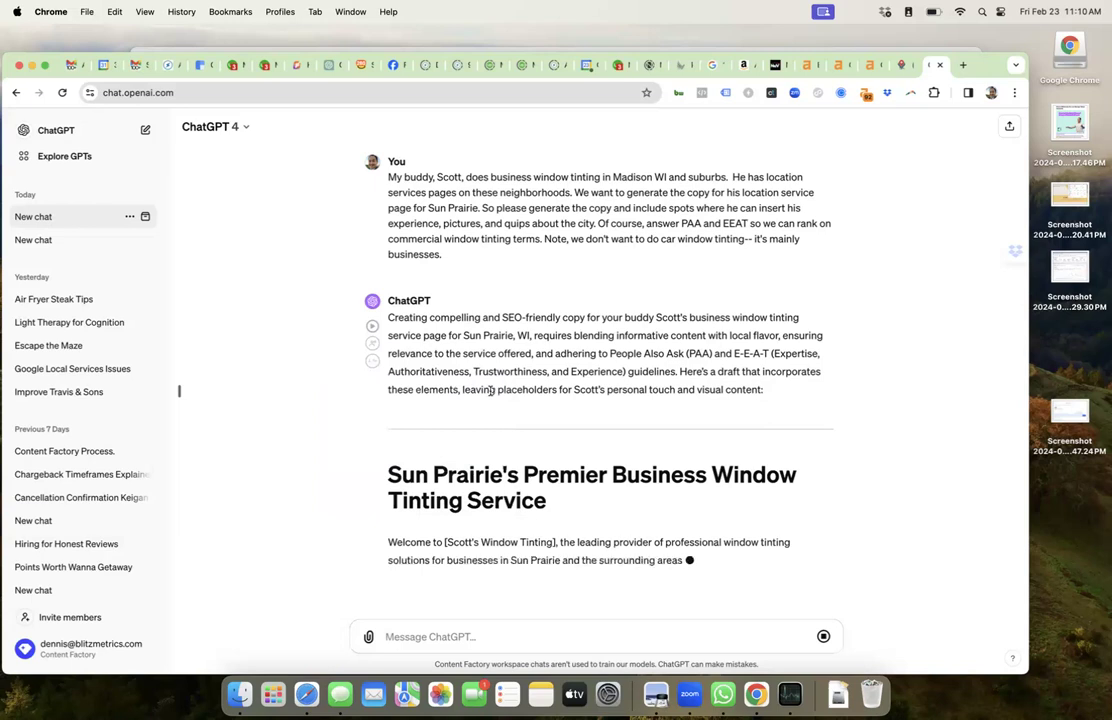
# Step: Search Google in a new tab for "sun prairie wi business window tinting" and review the listed businesses and People also ask questions
pyautogui.press('cmd+t')
pyautogui.write('sun prair')
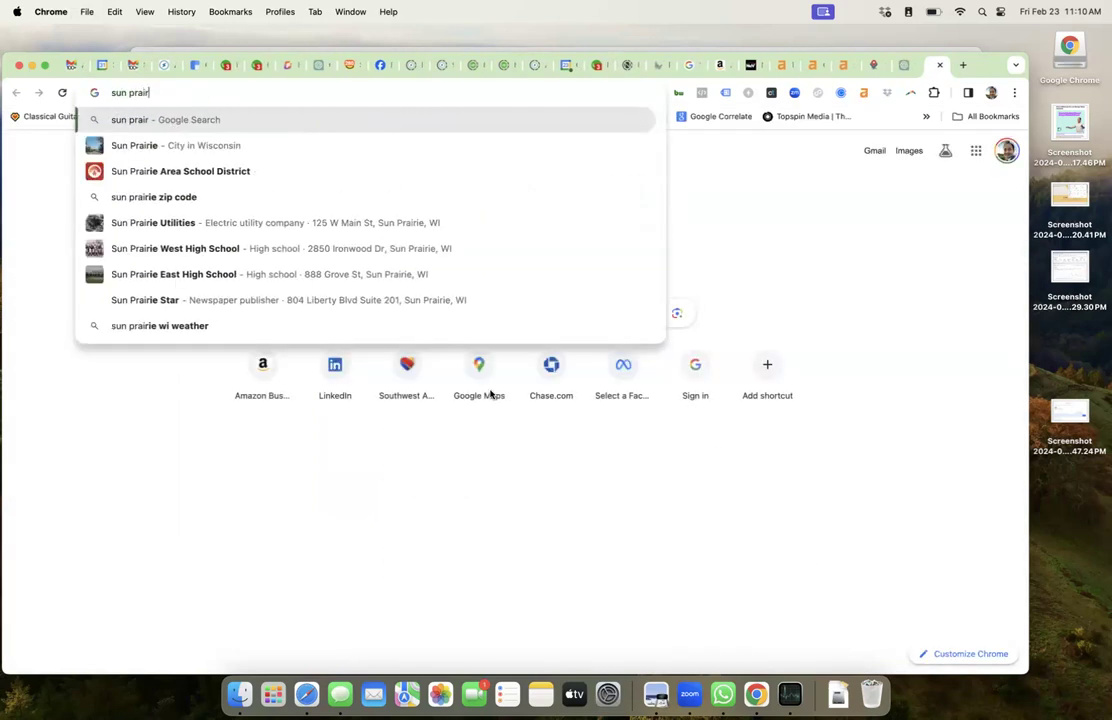
pyautogui.write('ie wi ')
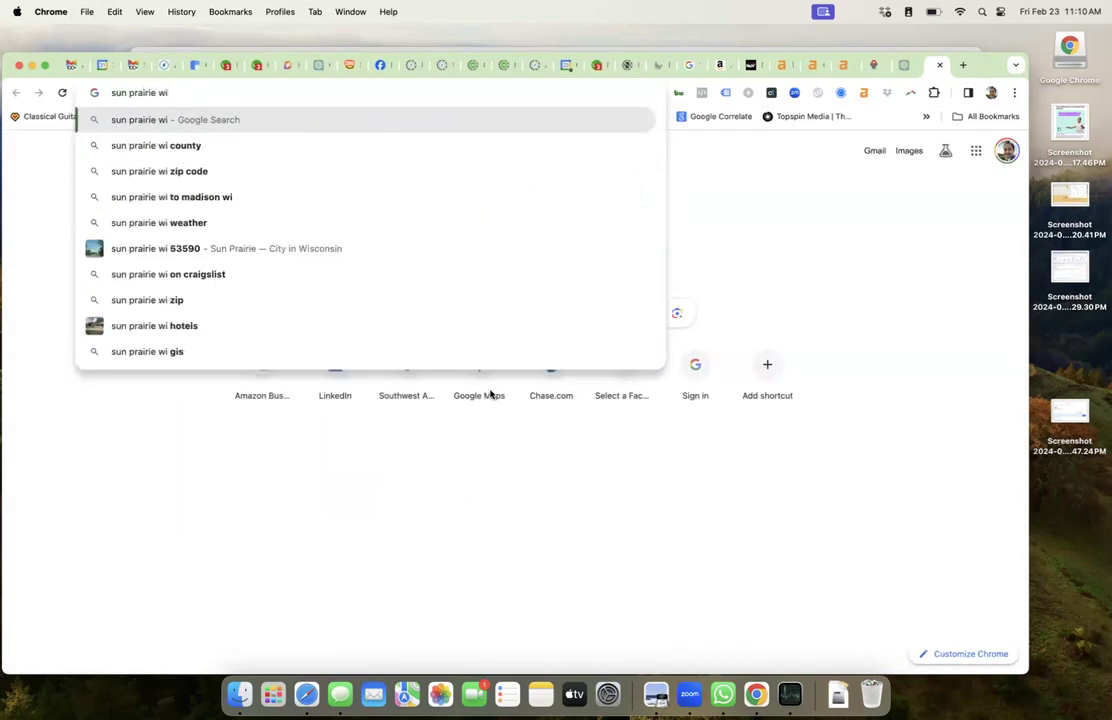
pyautogui.write('business windo')
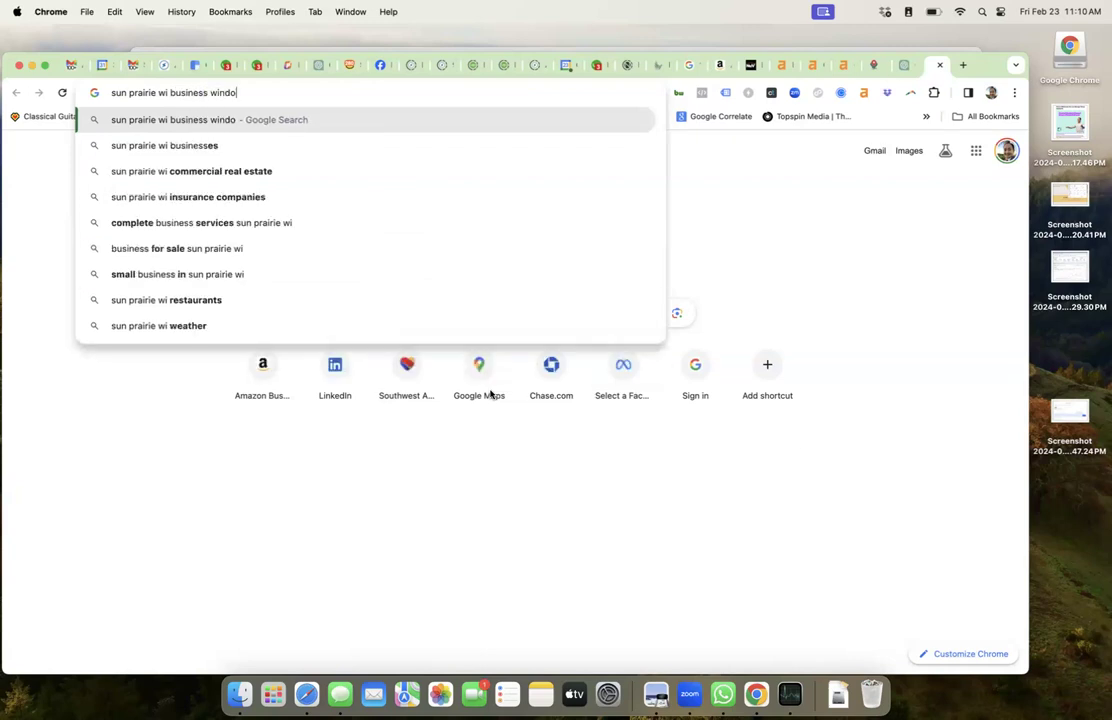
pyautogui.write('w tin')
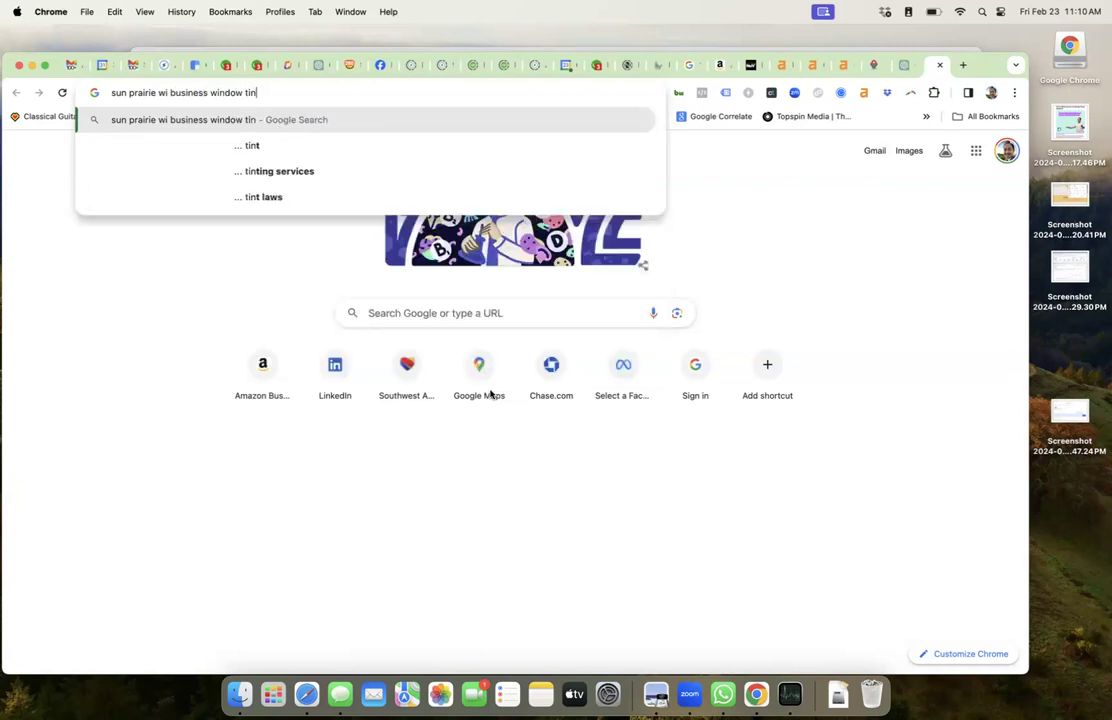
pyautogui.write('ting')
pyautogui.press('Return')
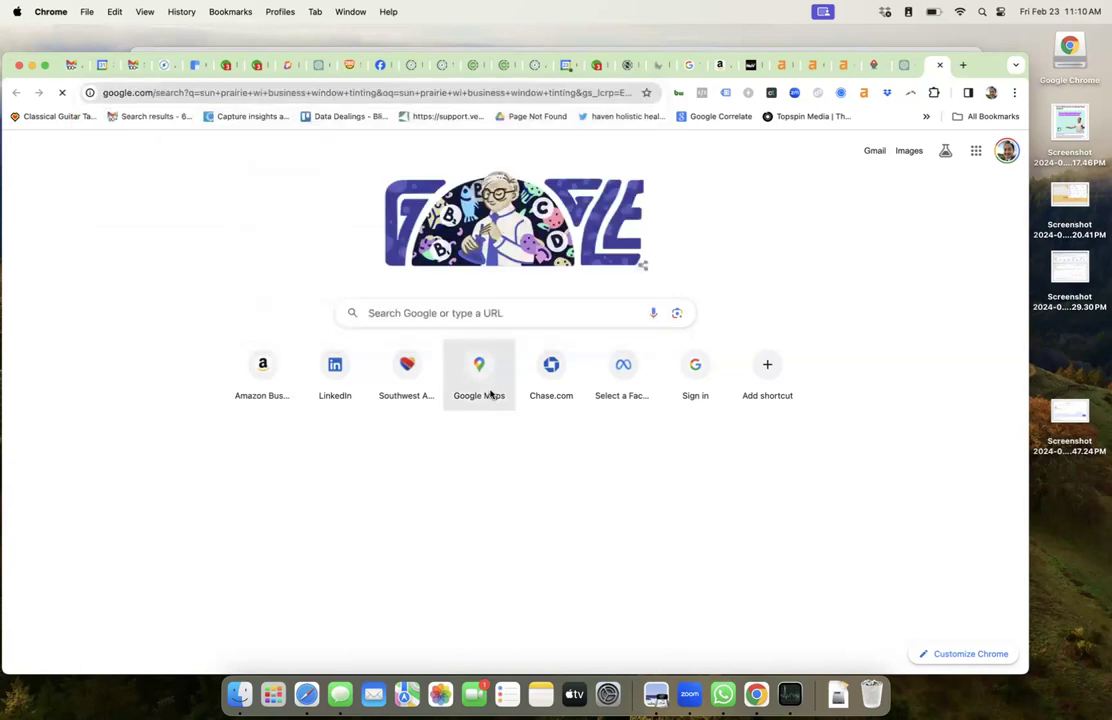
pyautogui.scroll(-1, 290, 440)
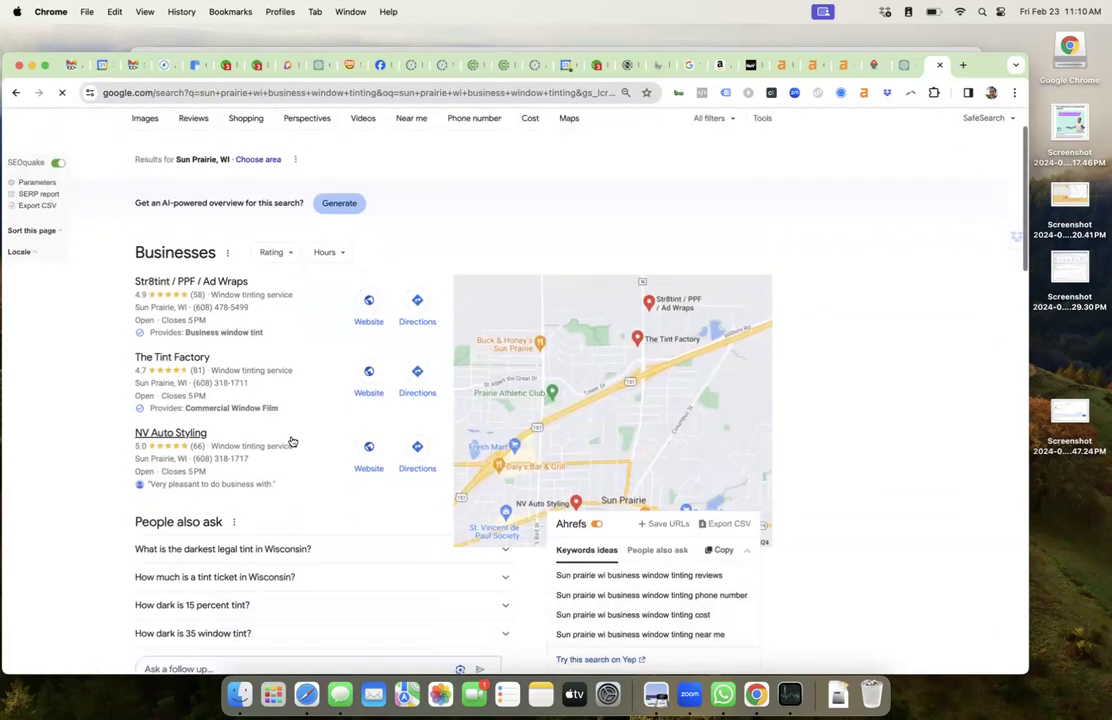
pyautogui.scroll(-3, 290, 440)
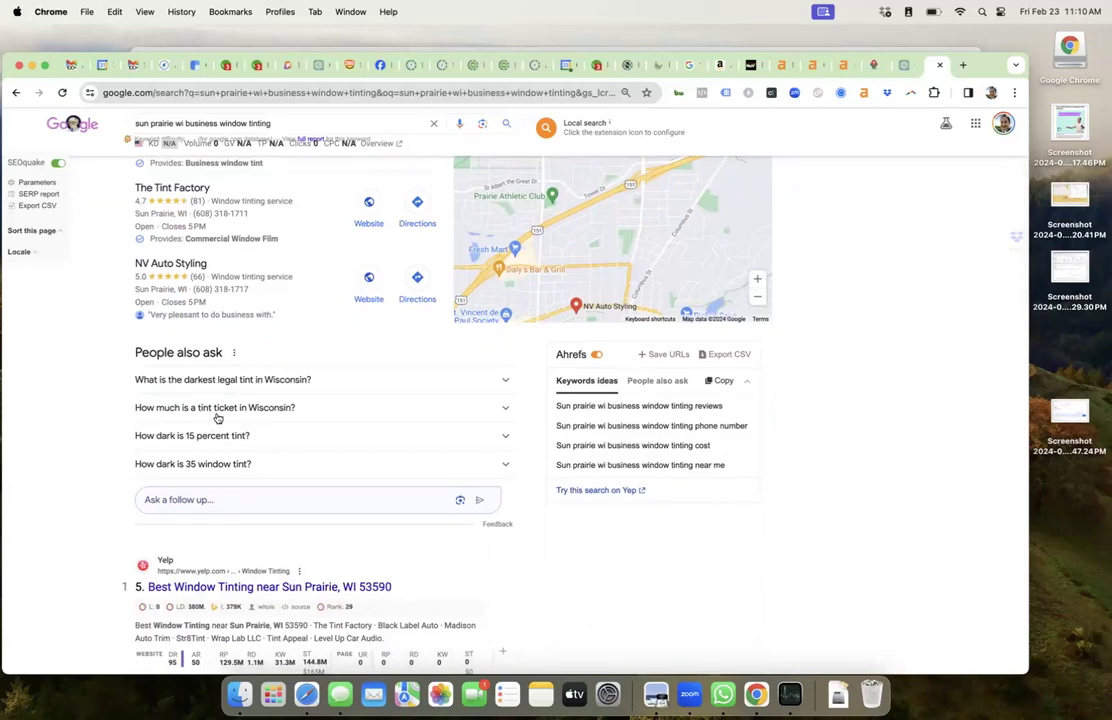
pyautogui.scroll(3, 211, 449)
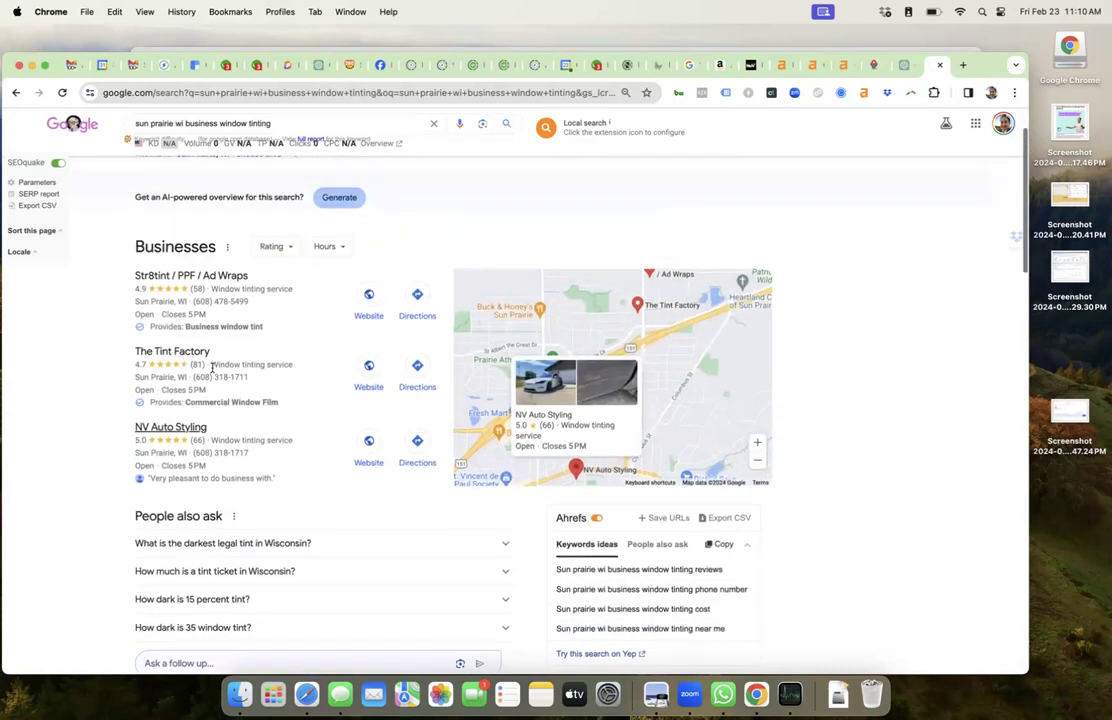
# Step: Change the search to "sun prairie wi commercial window tinting" and examine the map listings, People also ask questions and organic results
pyautogui.click(216, 121)
pyautogui.press('BackSpace')
pyautogui.press('BackSpace')
pyautogui.press('BackSpace')
pyautogui.press('BackSpace')
pyautogui.press('BackSpace')
pyautogui.press('BackSpace')
pyautogui.press('BackSpace')
pyautogui.press('BackSpace')
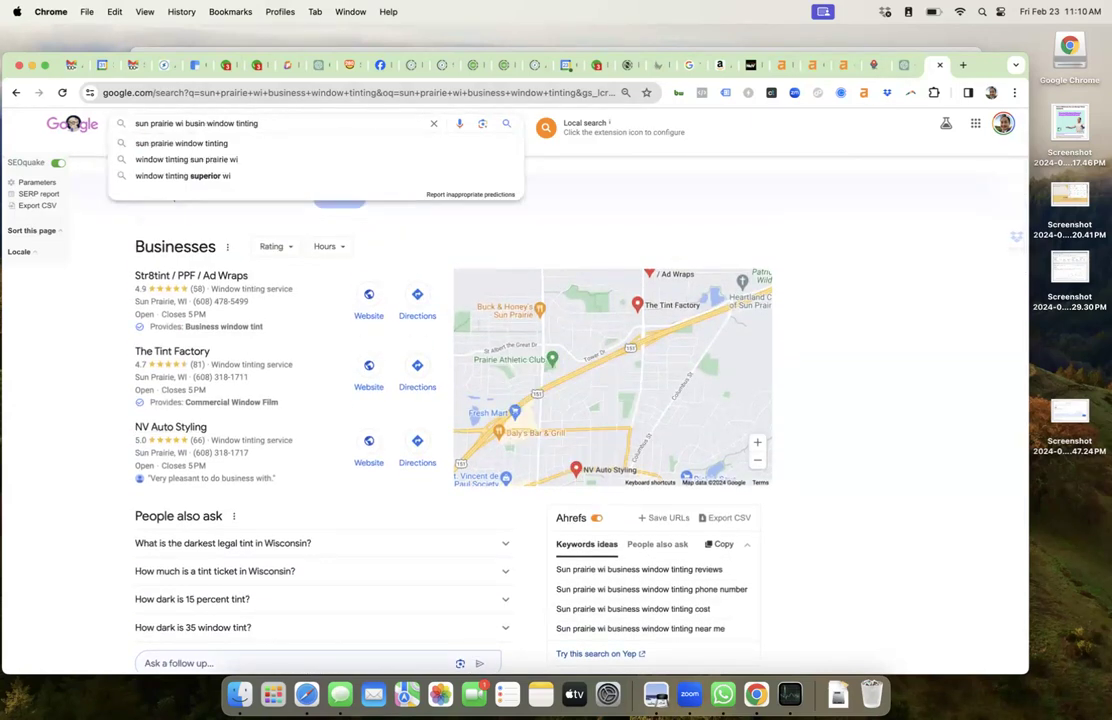
pyautogui.write('commercial')
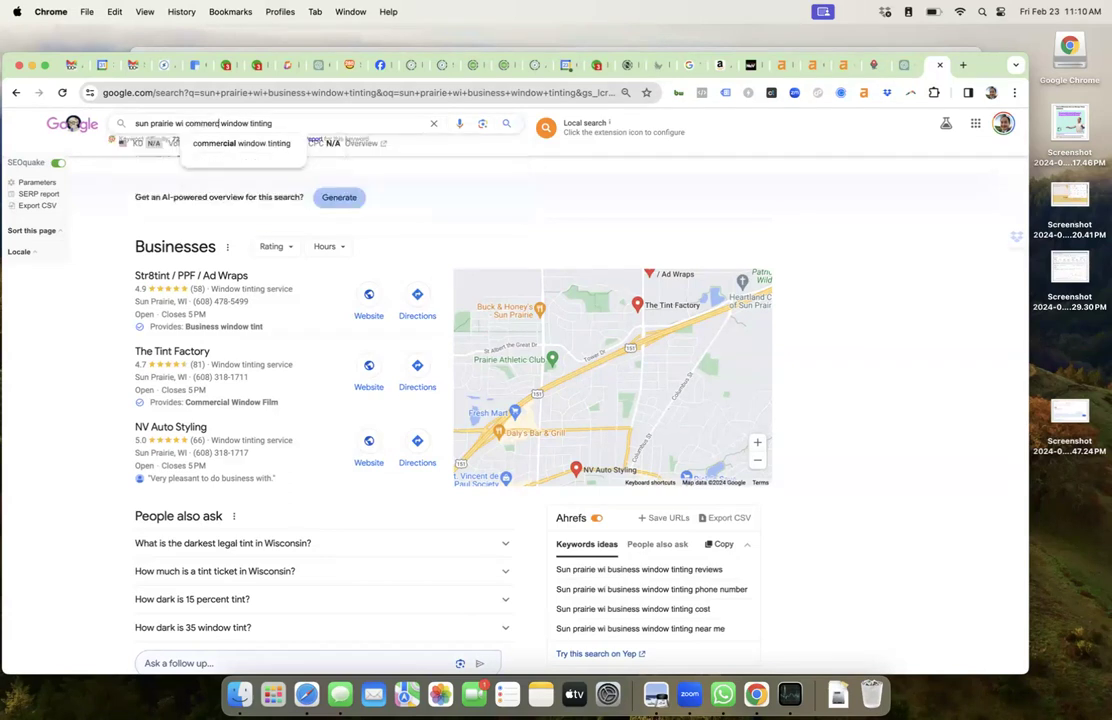
pyautogui.press('Return')
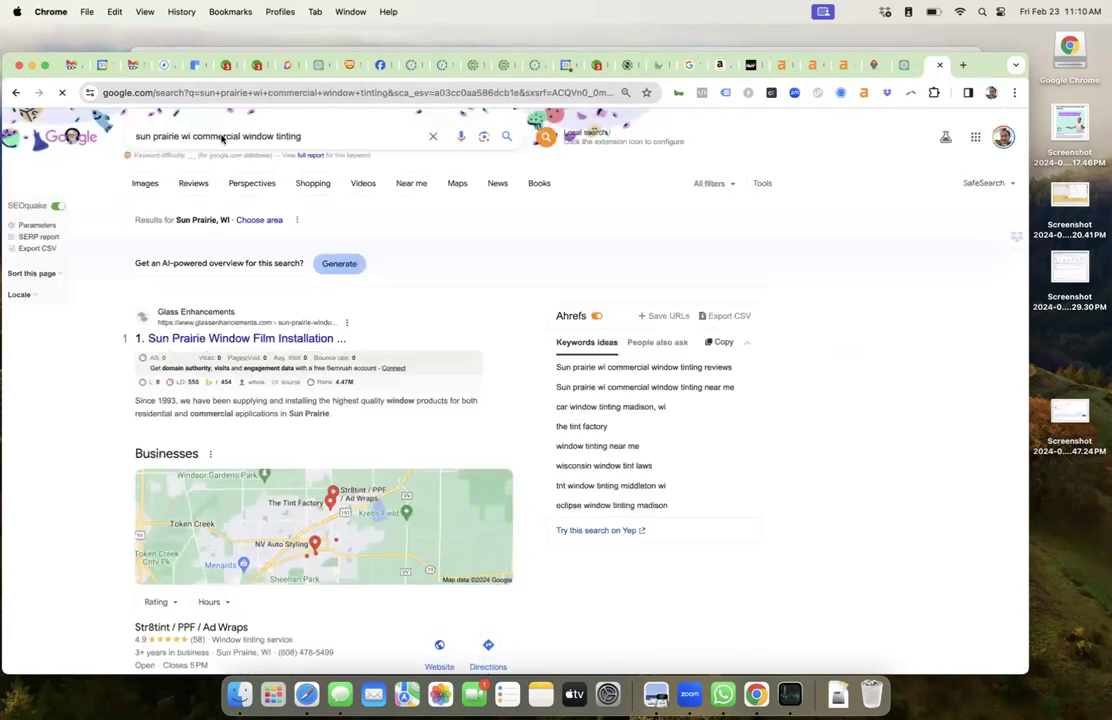
pyautogui.scroll(-1, 288, 341)
pyautogui.scroll(-1, 287, 341)
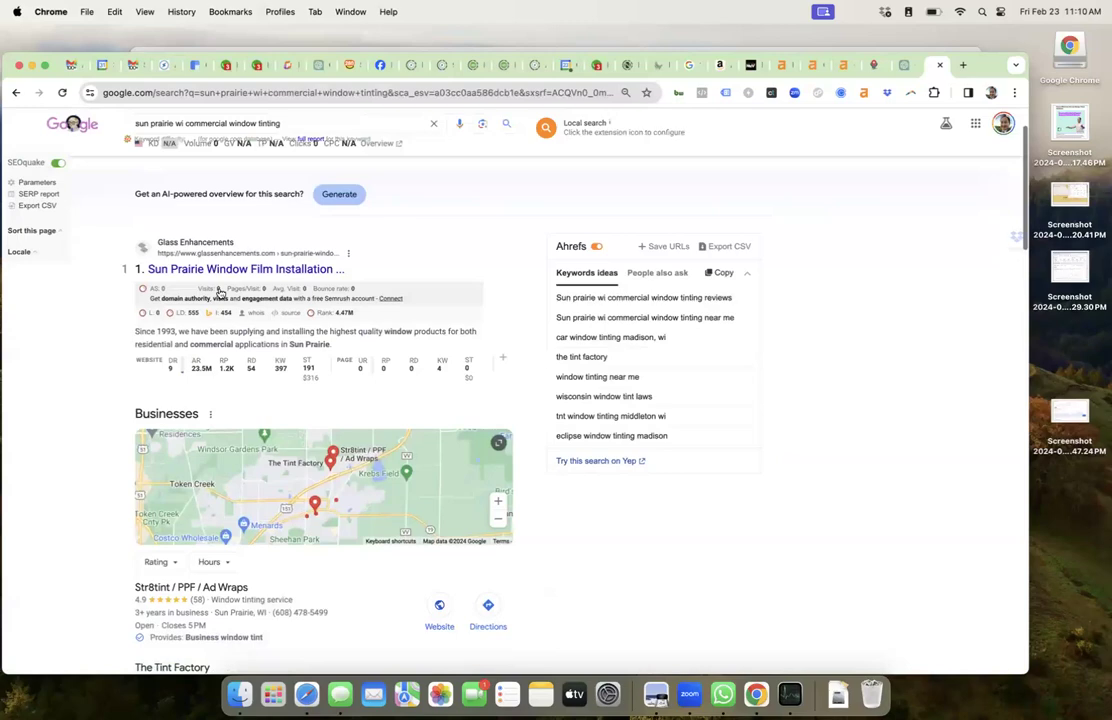
pyautogui.scroll(-5, 240, 385)
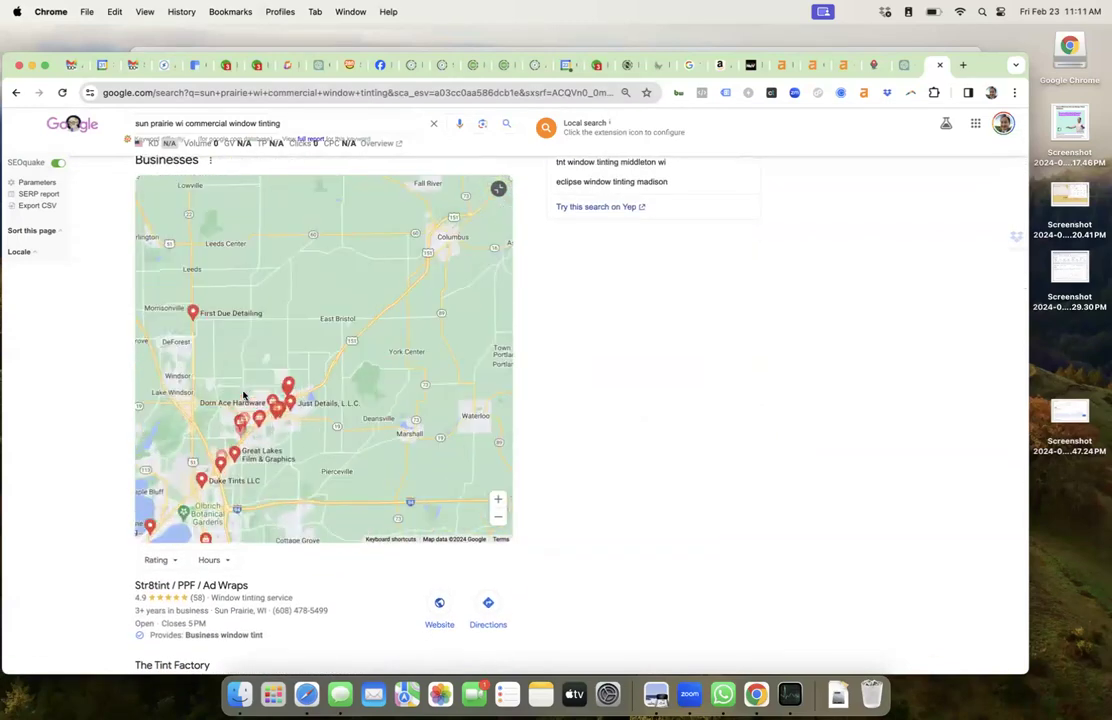
pyautogui.scroll(-5, 128, 428)
pyautogui.scroll(-3, 128, 428)
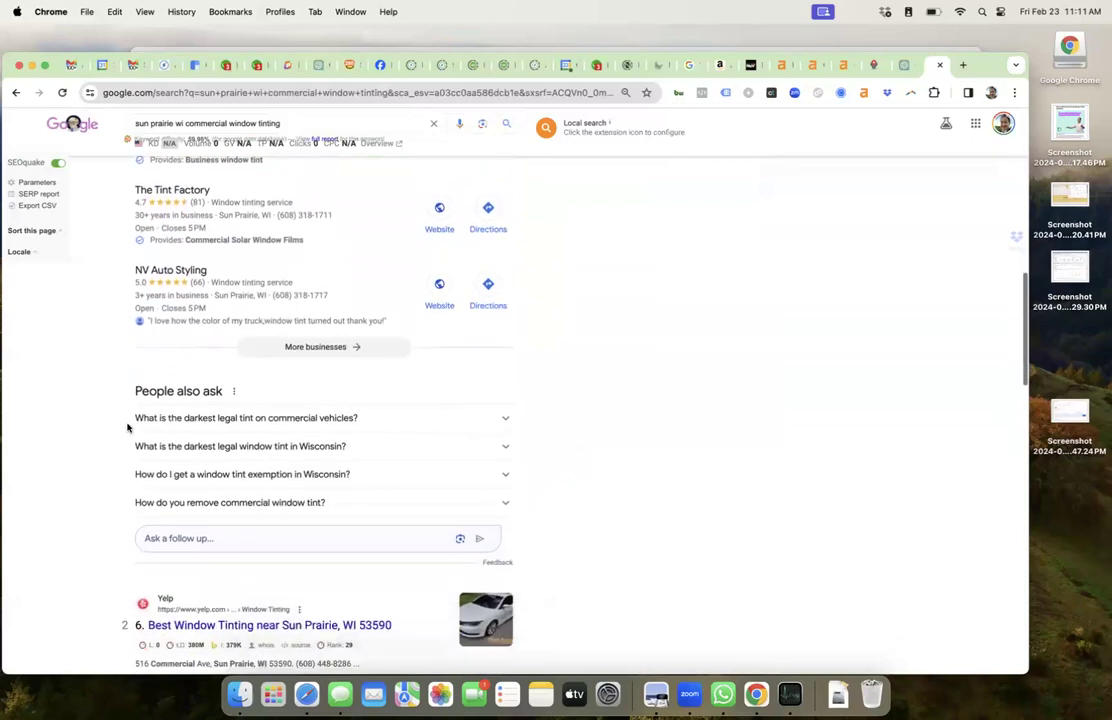
pyautogui.scroll(-3, 128, 428)
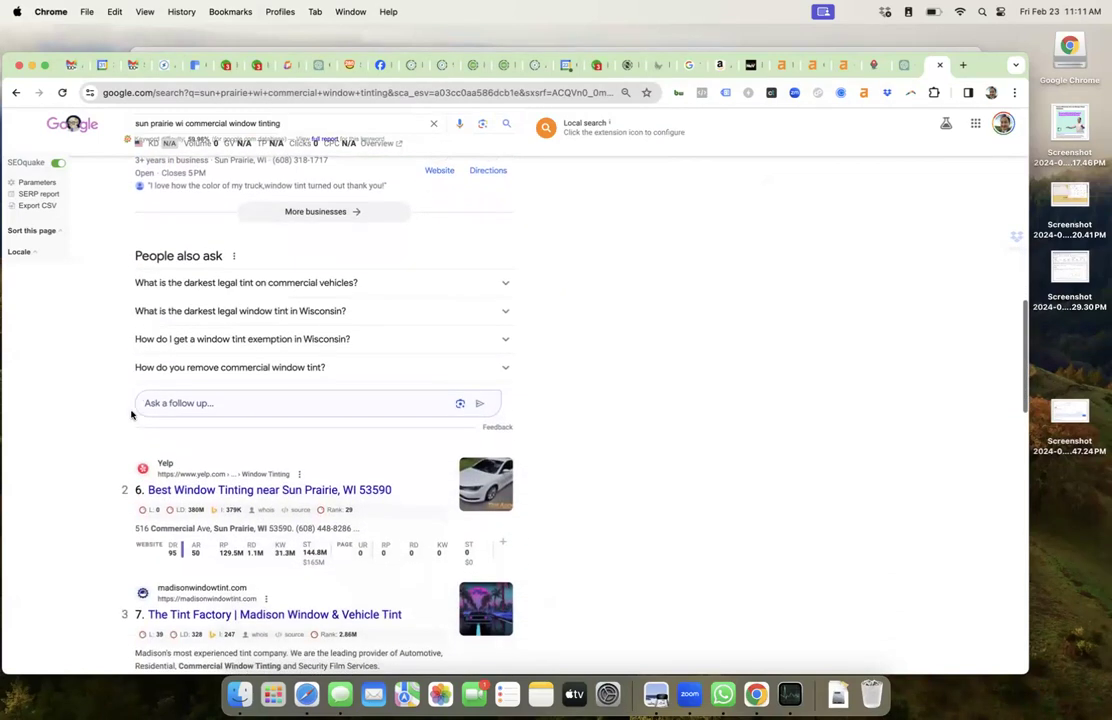
# Step: Refine the Google search to "sun prairie wi commercial window tinting -vehicles" and review the businesses, organic results and People also ask questions
pyautogui.click(322, 122)
pyautogui.write('-')
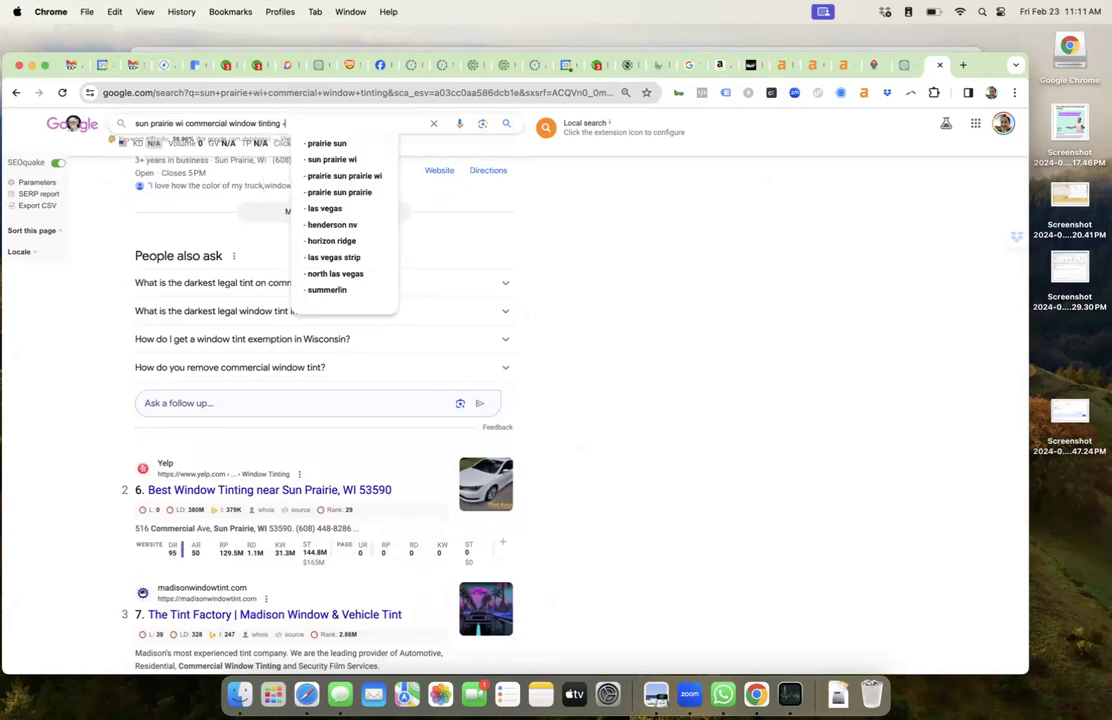
pyautogui.write('vehicles')
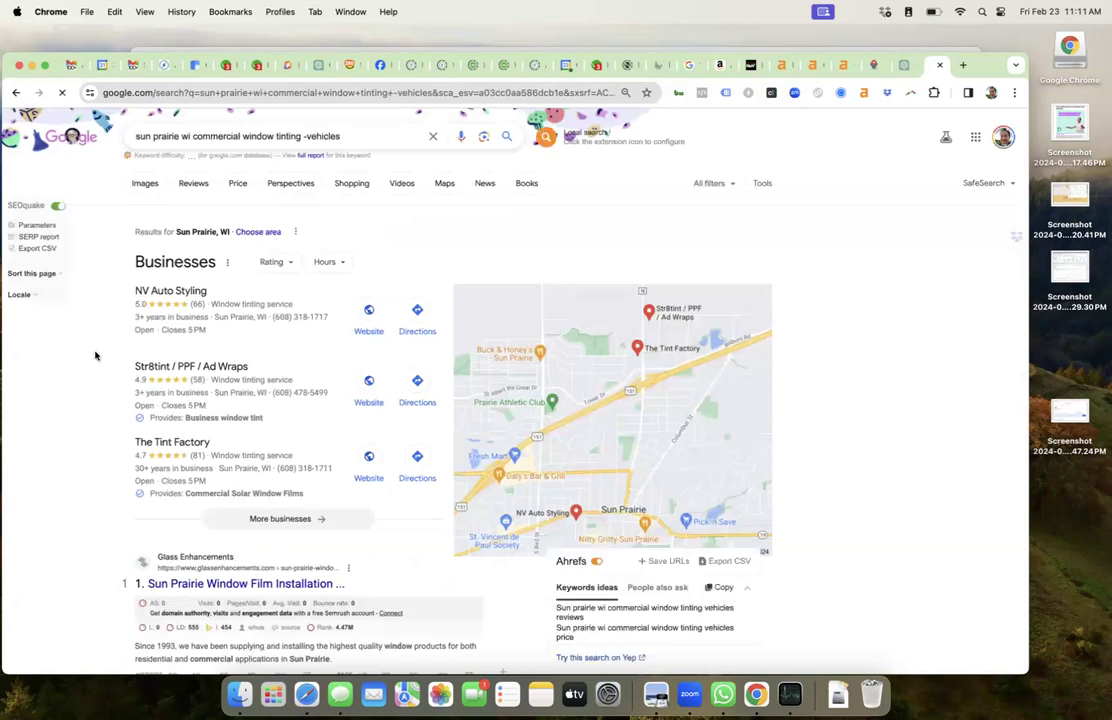
pyautogui.scroll(-1, 72, 406)
pyautogui.scroll(-3, 72, 406)
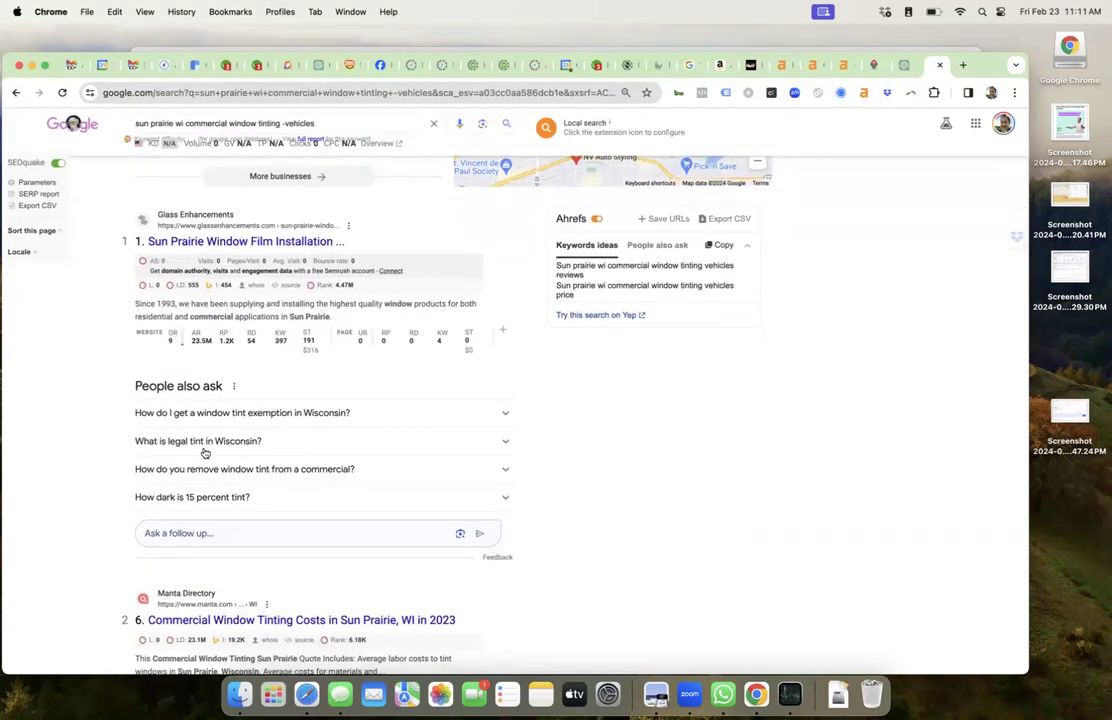
pyautogui.scroll(-2, 202, 495)
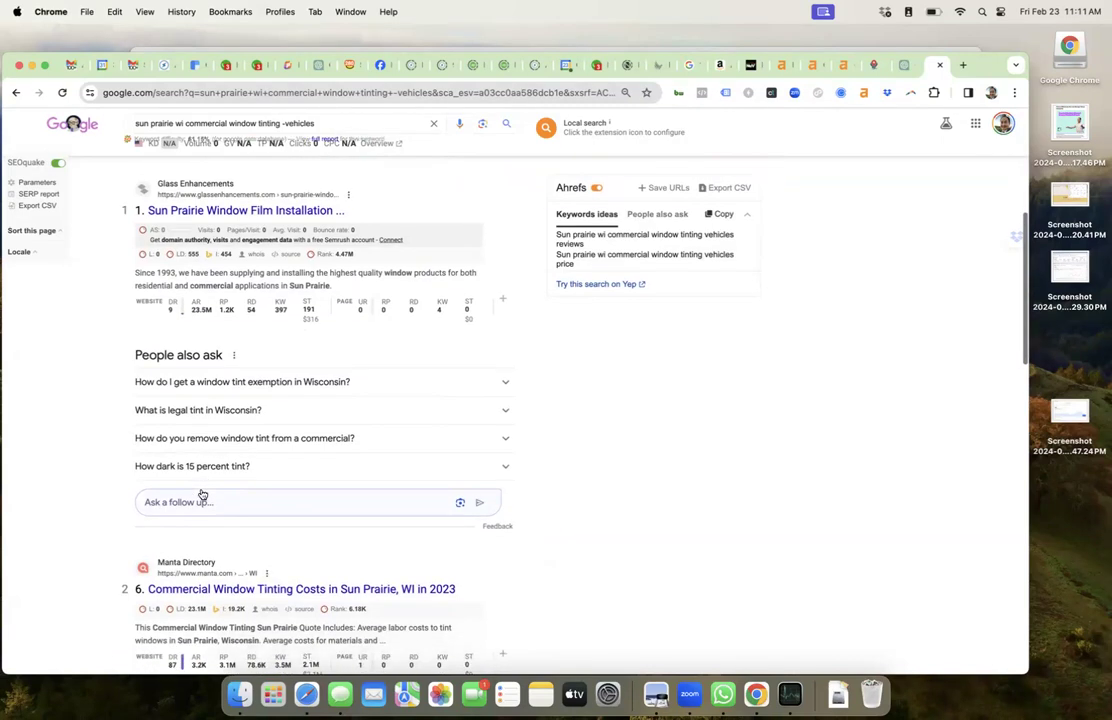
pyautogui.scroll(5, 202, 490)
pyautogui.scroll(2, 215, 244)
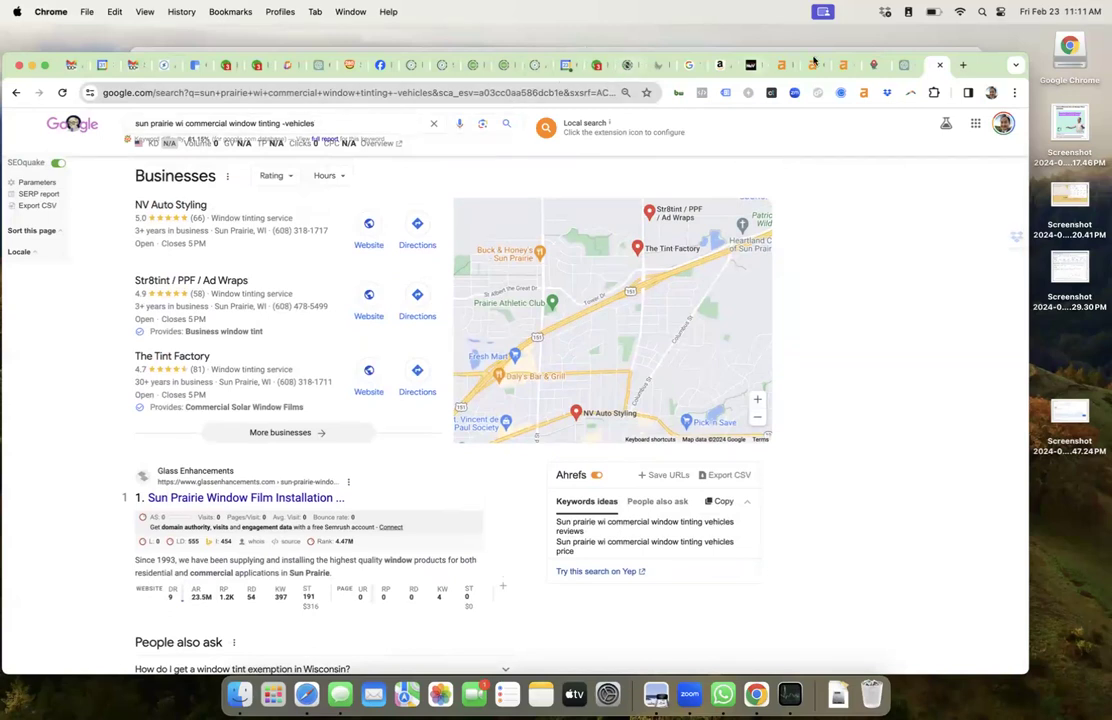
# Step: Return to the ChatGPT conversation and read through the Sun Prairie page draft, from its introduction to the services and window tinting benefits sections
pyautogui.click(904, 65)
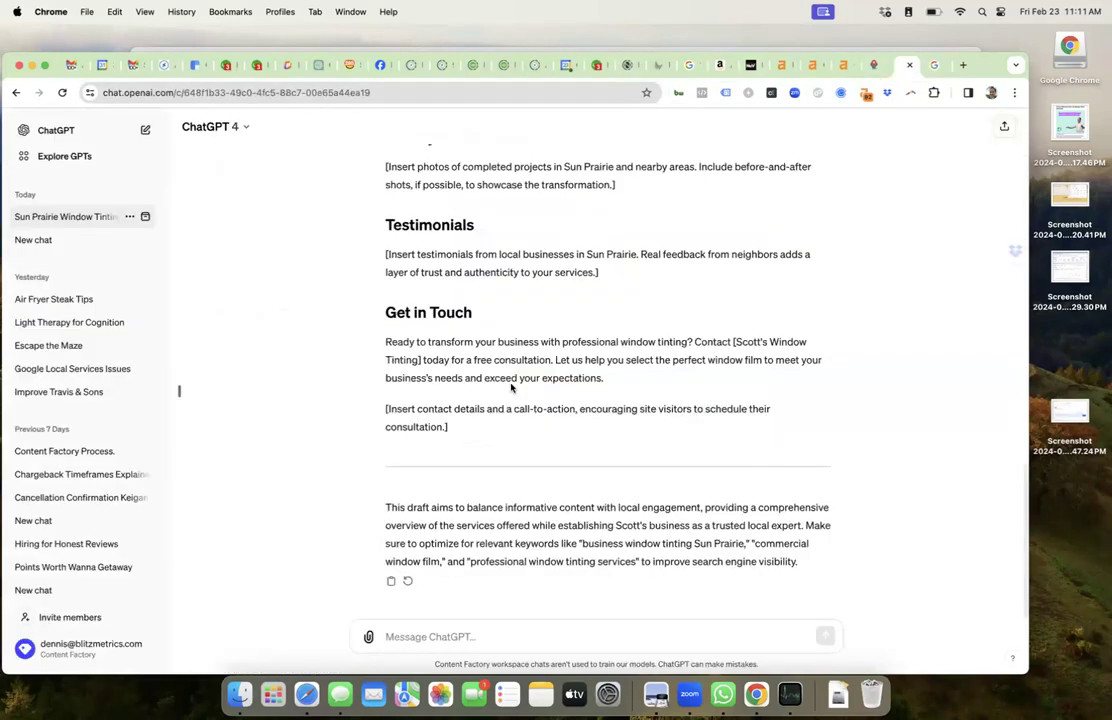
pyautogui.scroll(10, 569, 316)
pyautogui.scroll(8, 510, 388)
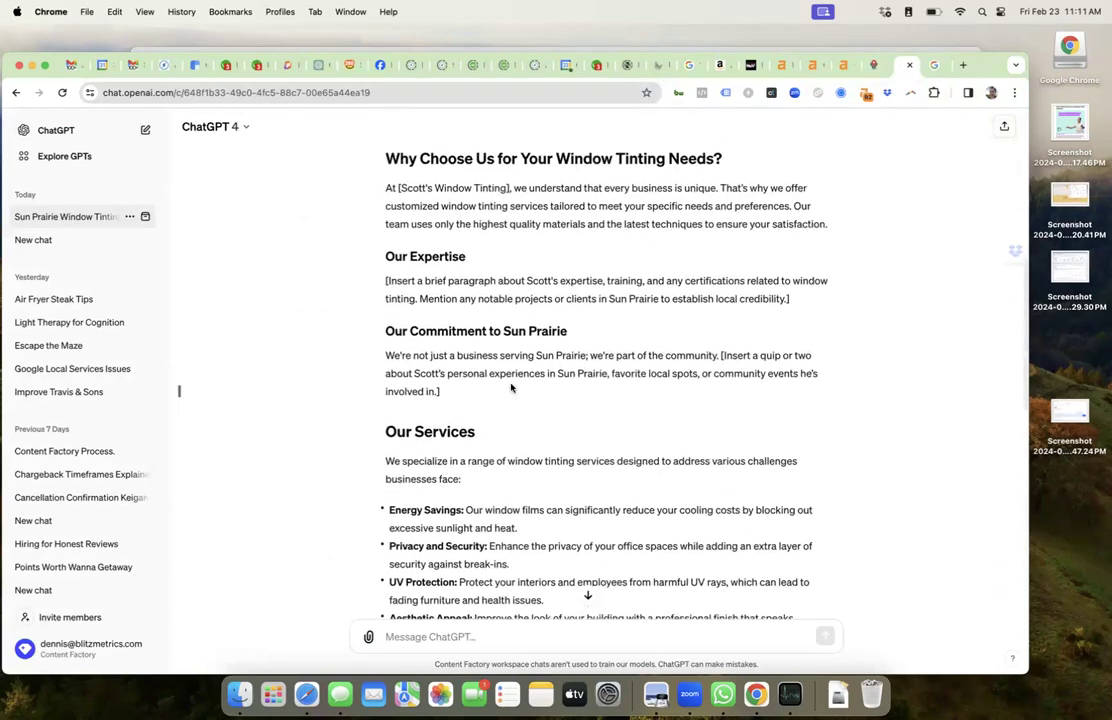
pyautogui.scroll(3, 510, 388)
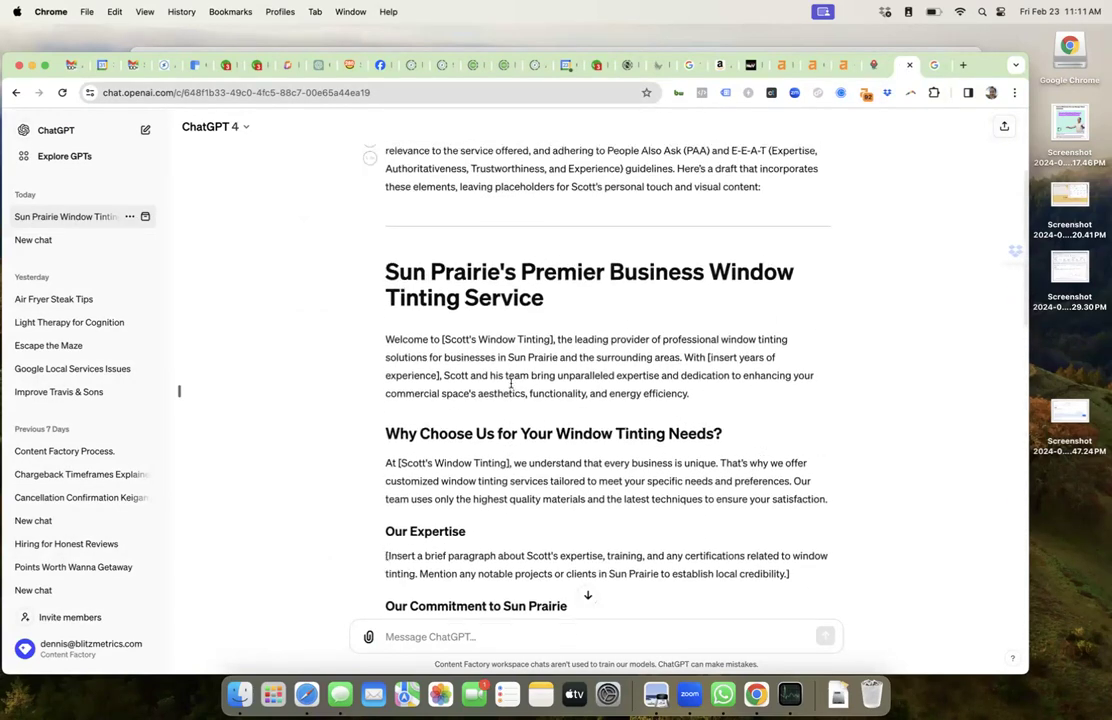
pyautogui.scroll(-2, 513, 384)
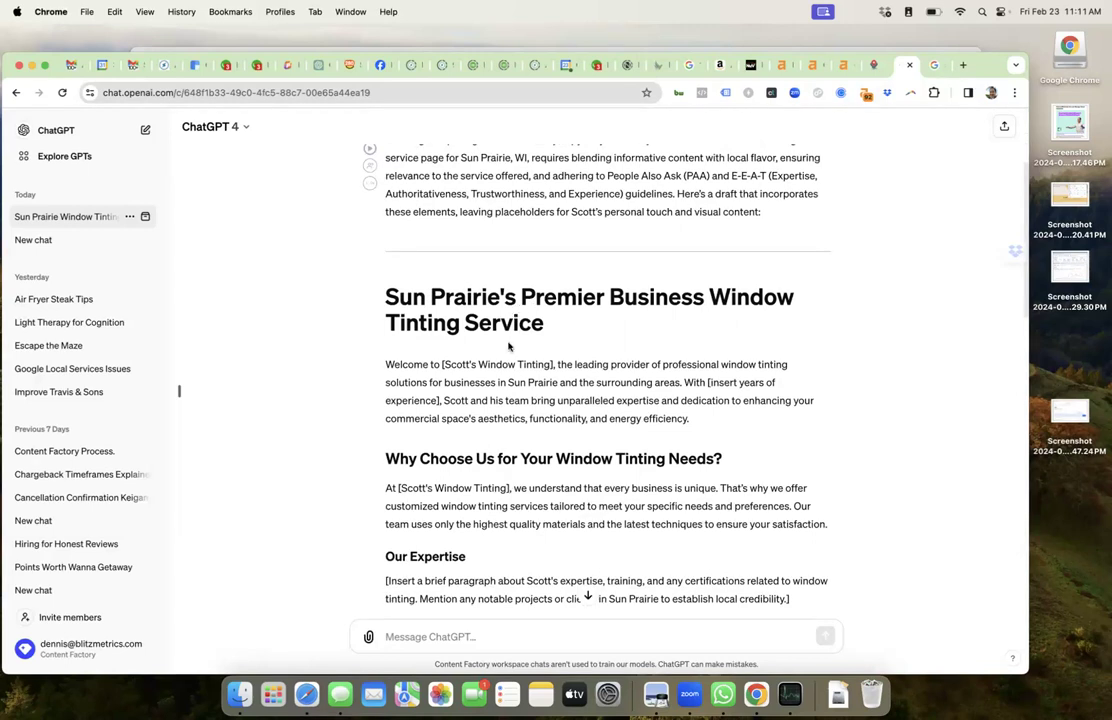
pyautogui.scroll(-2, 508, 347)
pyautogui.scroll(-2, 500, 348)
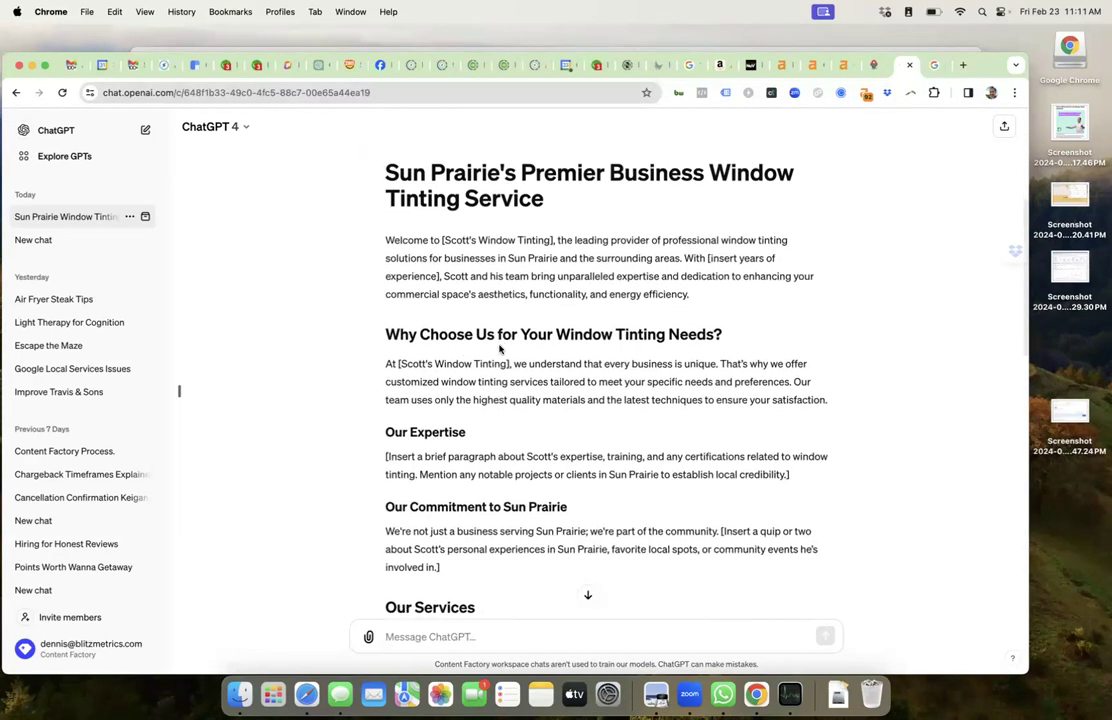
pyautogui.scroll(-4, 521, 436)
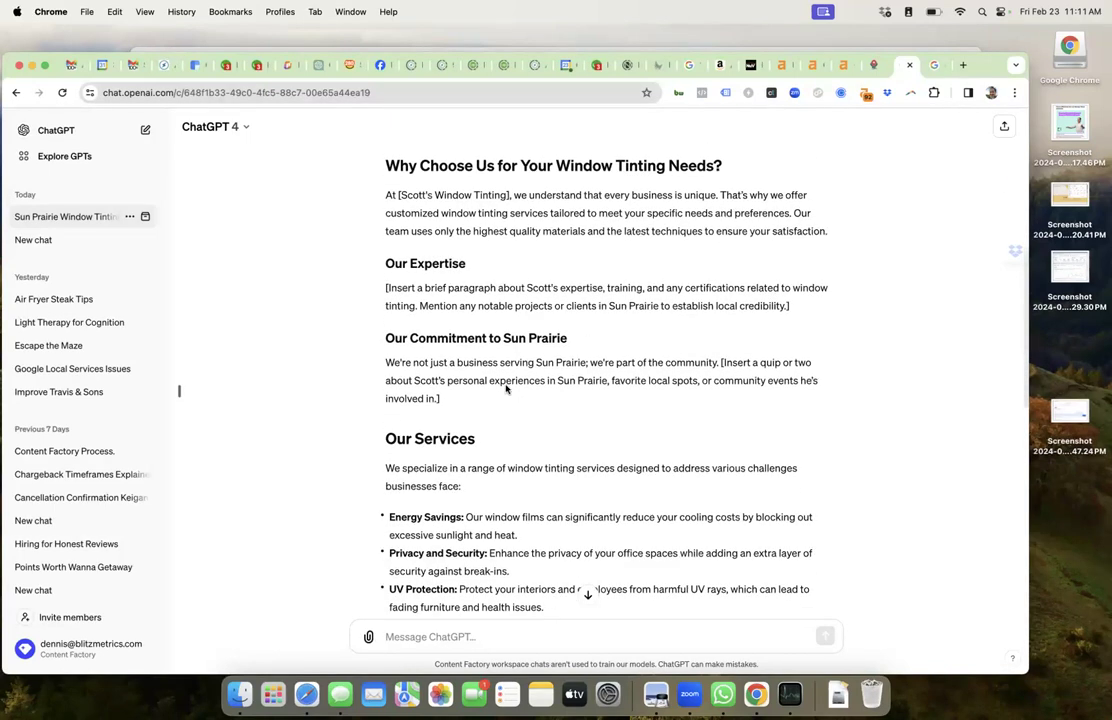
pyautogui.scroll(-3, 506, 389)
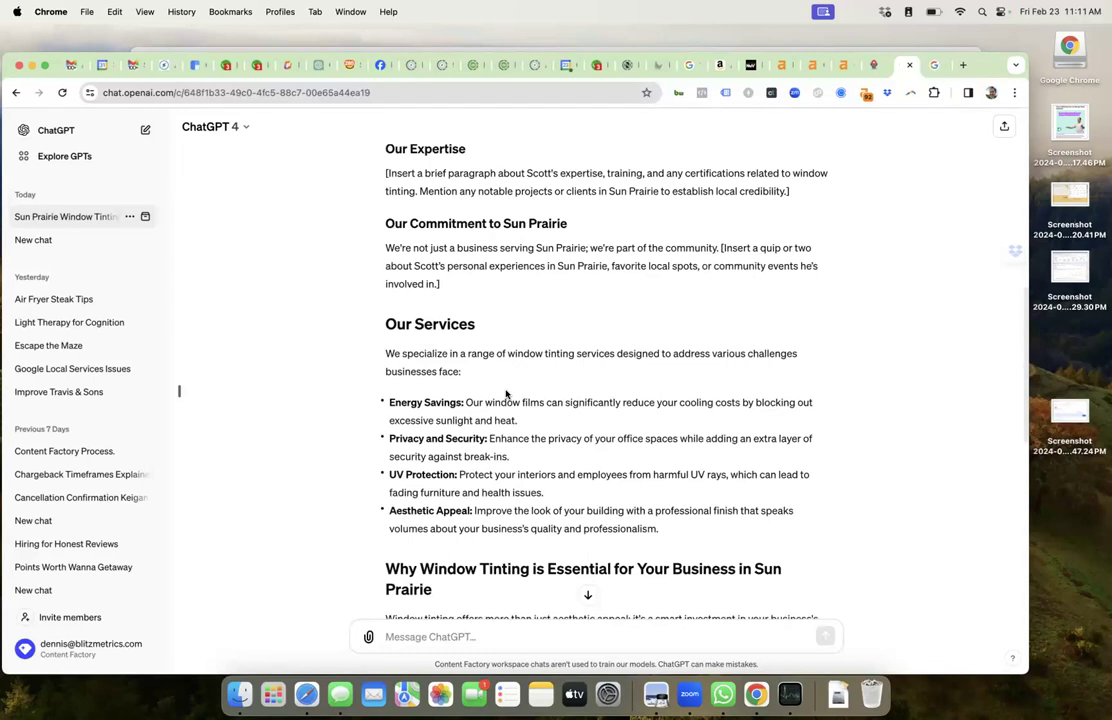
pyautogui.scroll(-4, 506, 393)
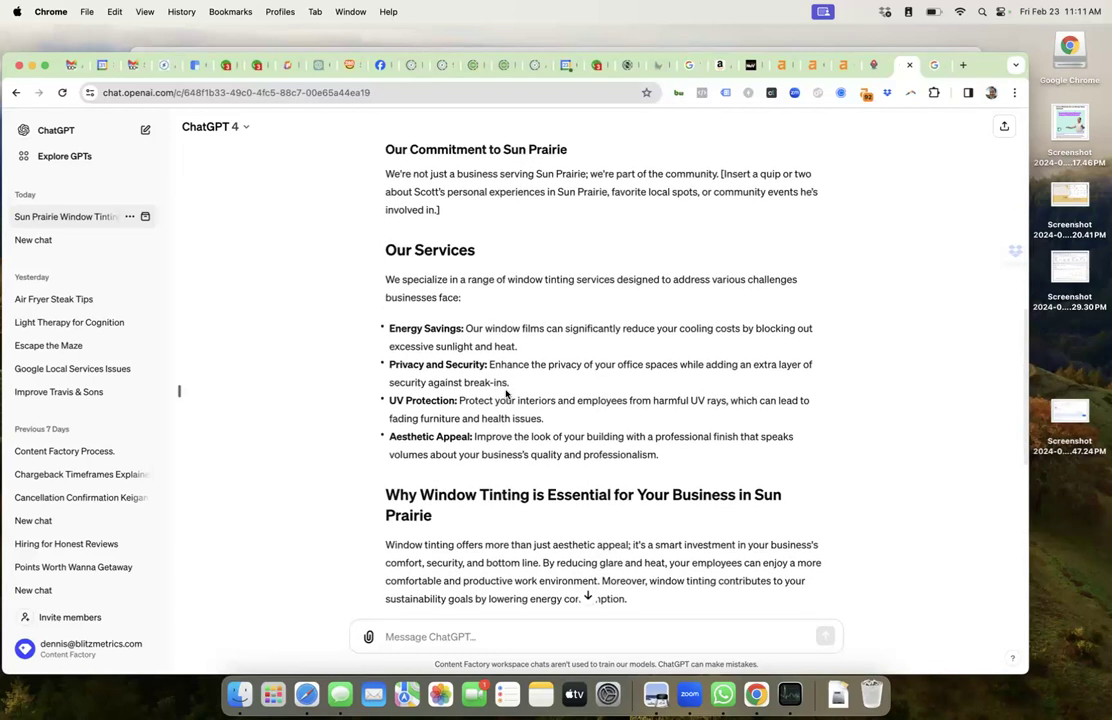
# Step: Draft a follow-up asking for a list of 10 questions the business owner can answer in one minute videos according to the taught methodology
pyautogui.click(462, 637)
pyautogui.write('G')
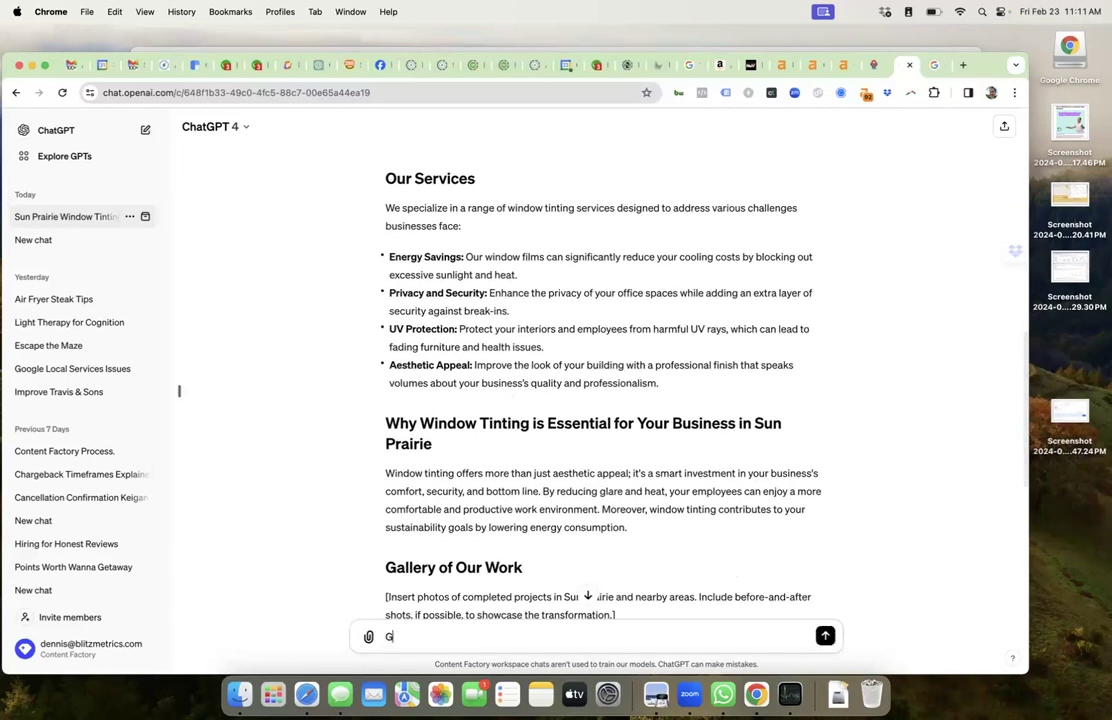
pyautogui.write('iev me me a list of 10 questions that')
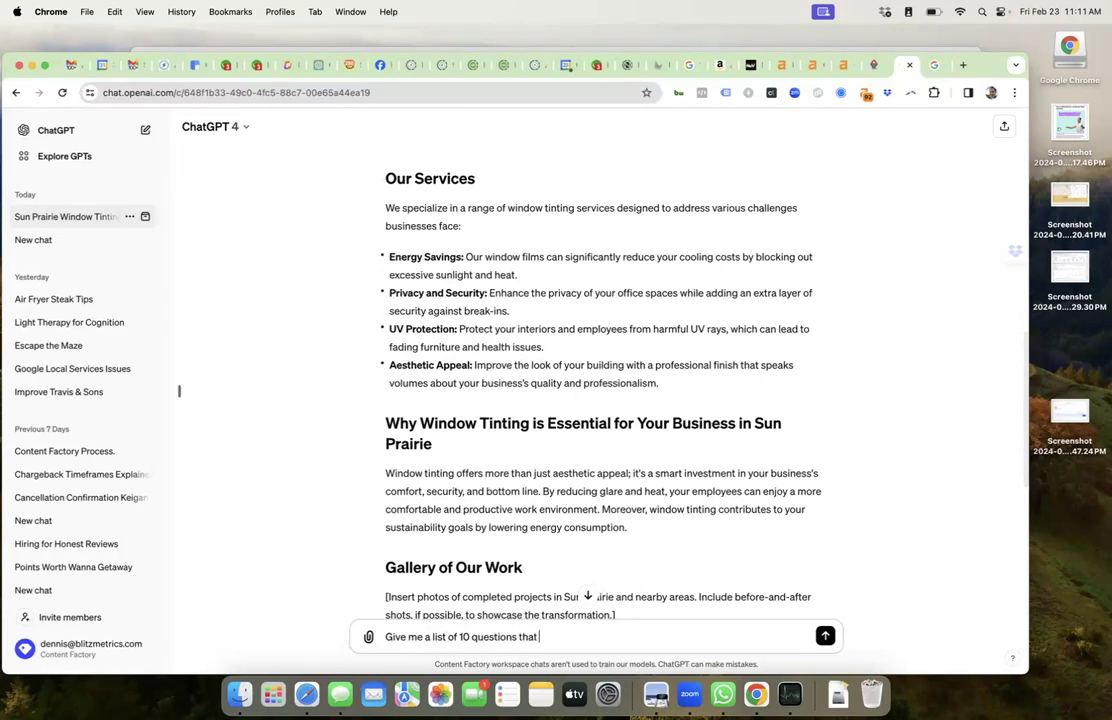
pyautogui.write(' Scott can answer in one minute')
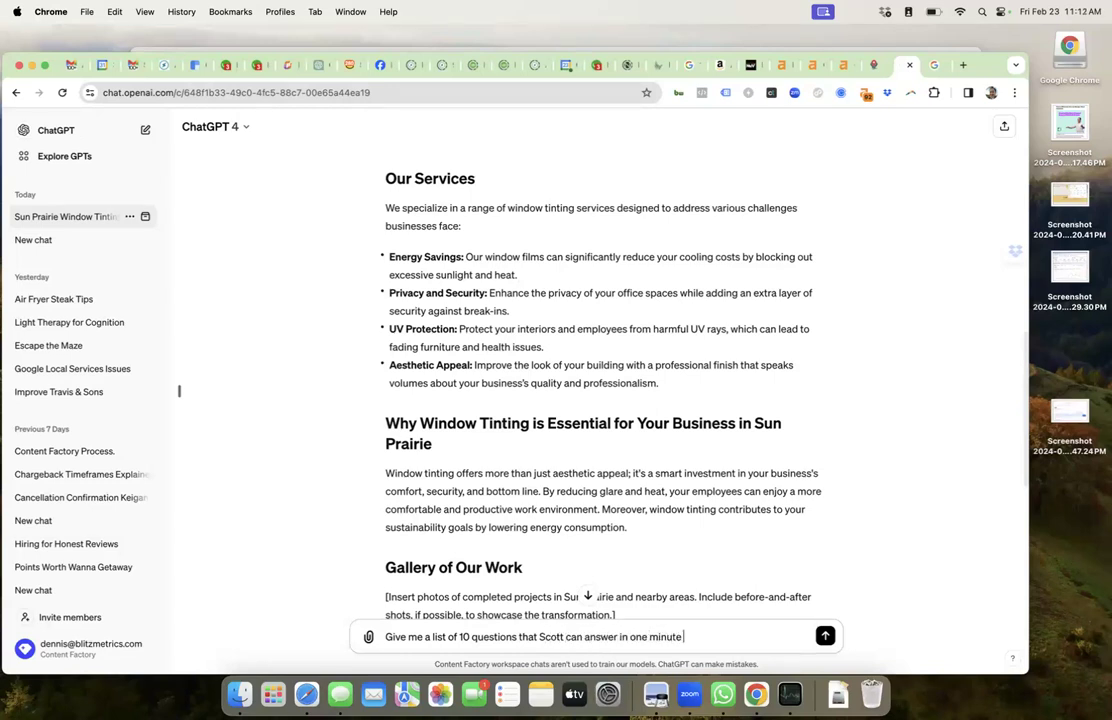
pyautogui.write(' videos according to')
pyautogui.write('ethod')
pyautogui.write('o')
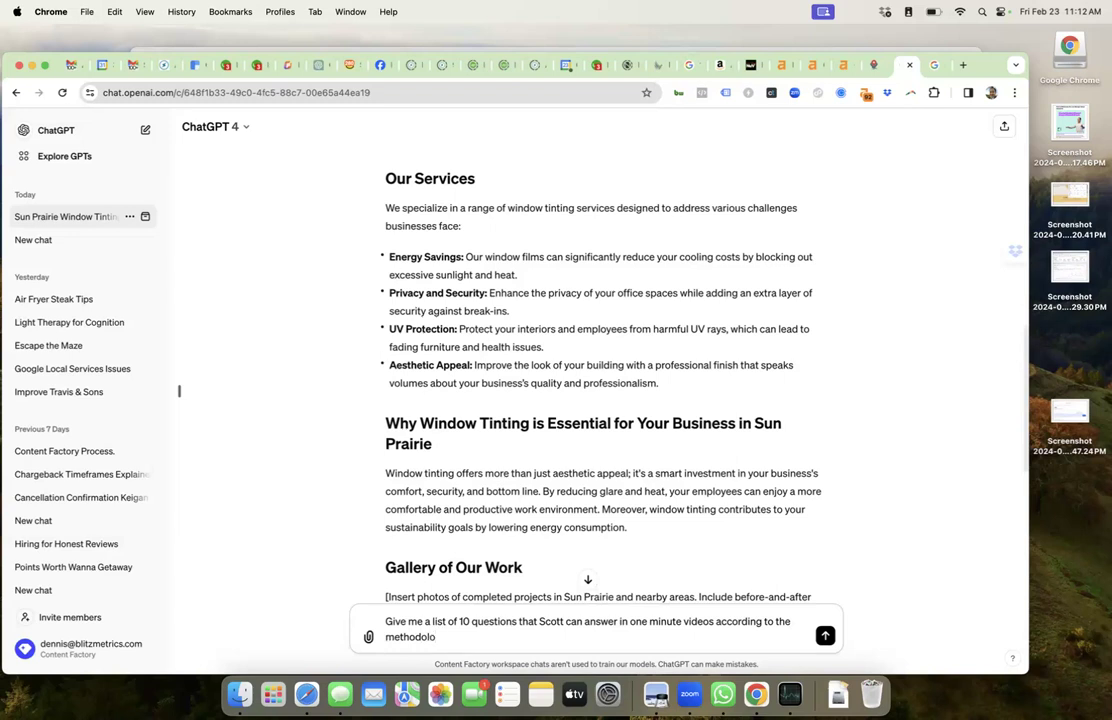
# Step: Add the instructor's name, the goal of making the owner Googleable via the Content Factory process, dollar a day and business-wide scope, and send the message
pyautogui.write("lloy I teach. I'm Dennis Yu. We are")
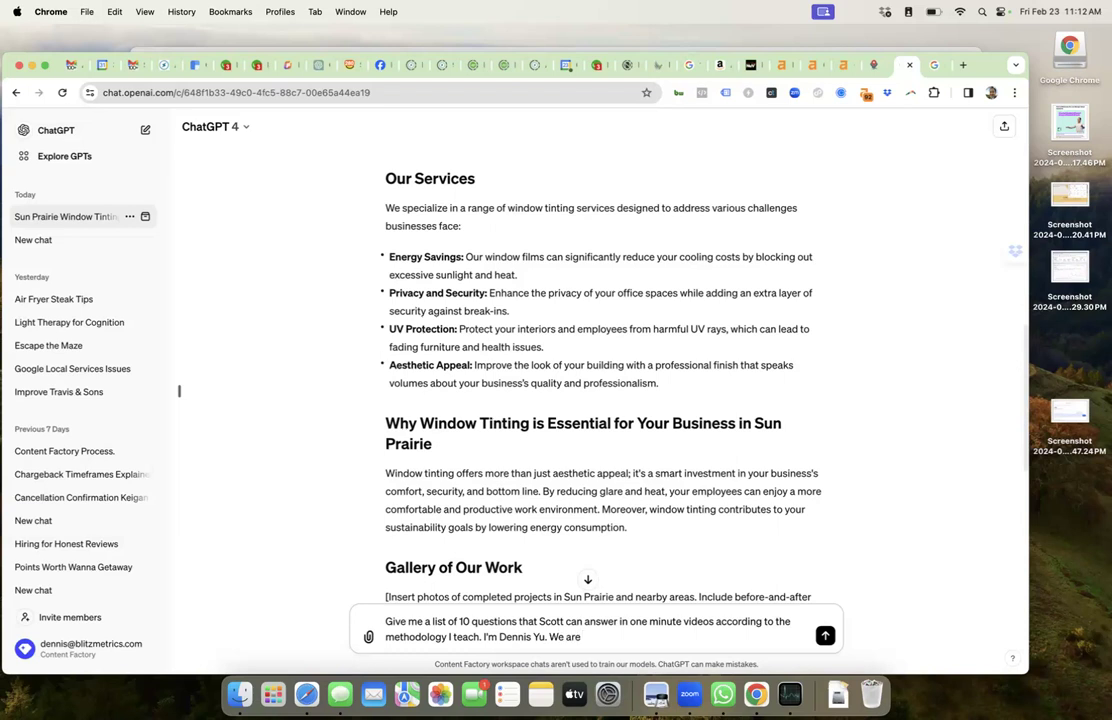
pyautogui.write(' making Scott Googleable via')
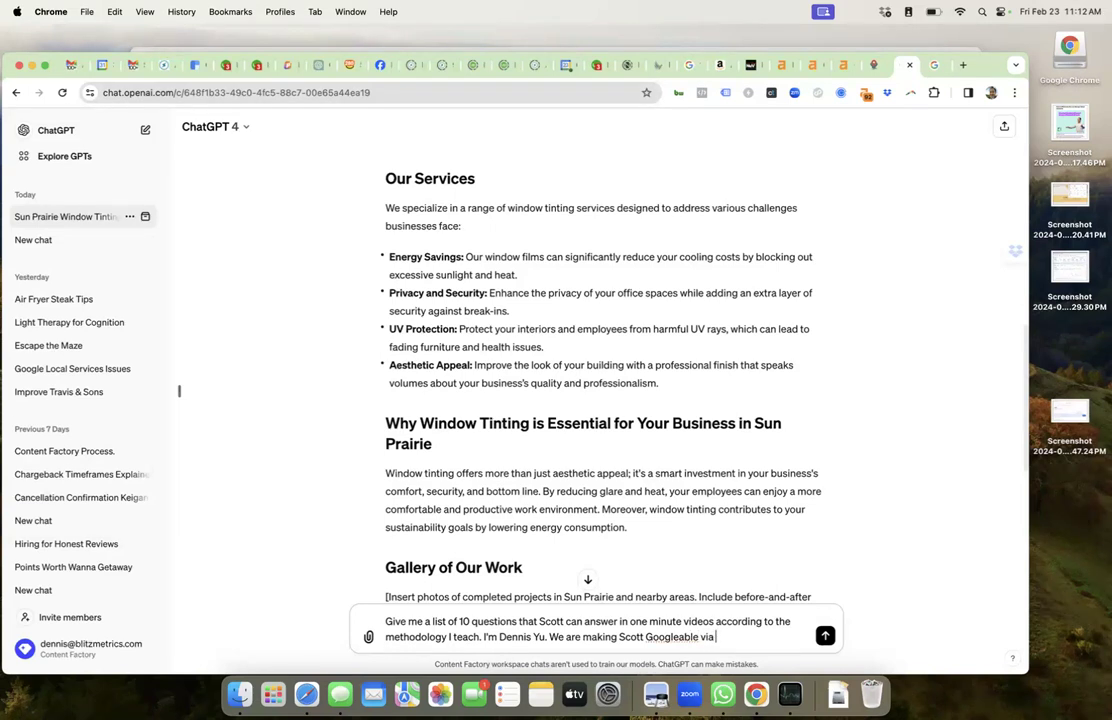
pyautogui.write(' Content Factory process. This includes dollar a day, too.')
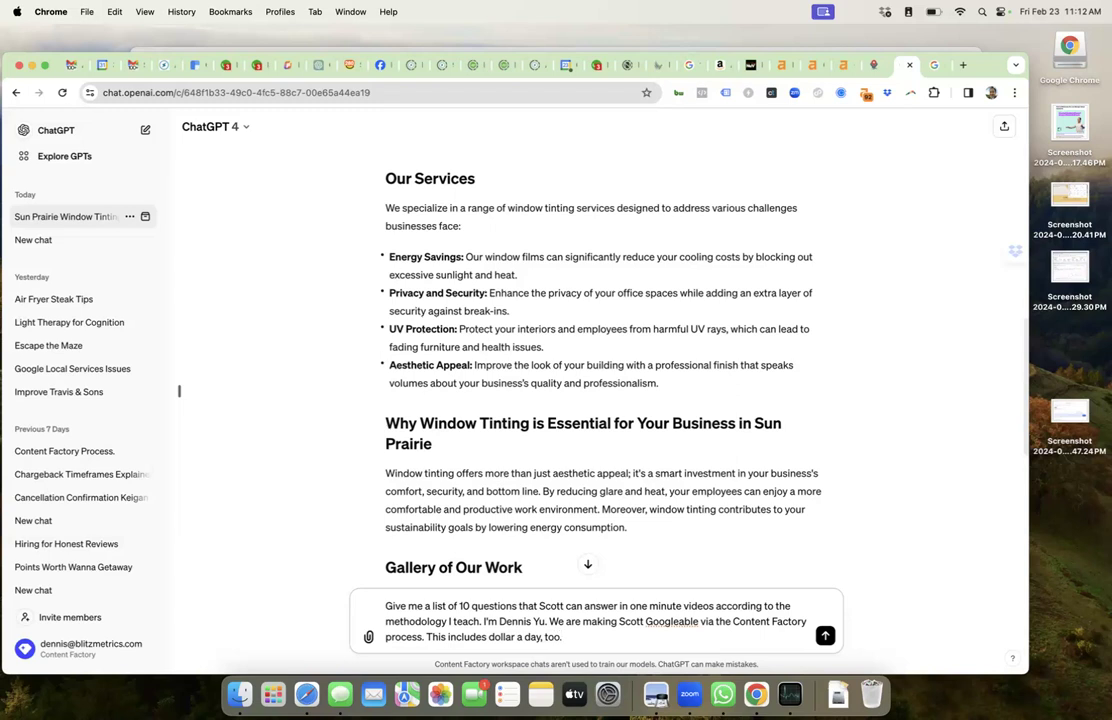
pyautogui.write('ot just for this city but for his business overall.')
pyautogui.press('Return')
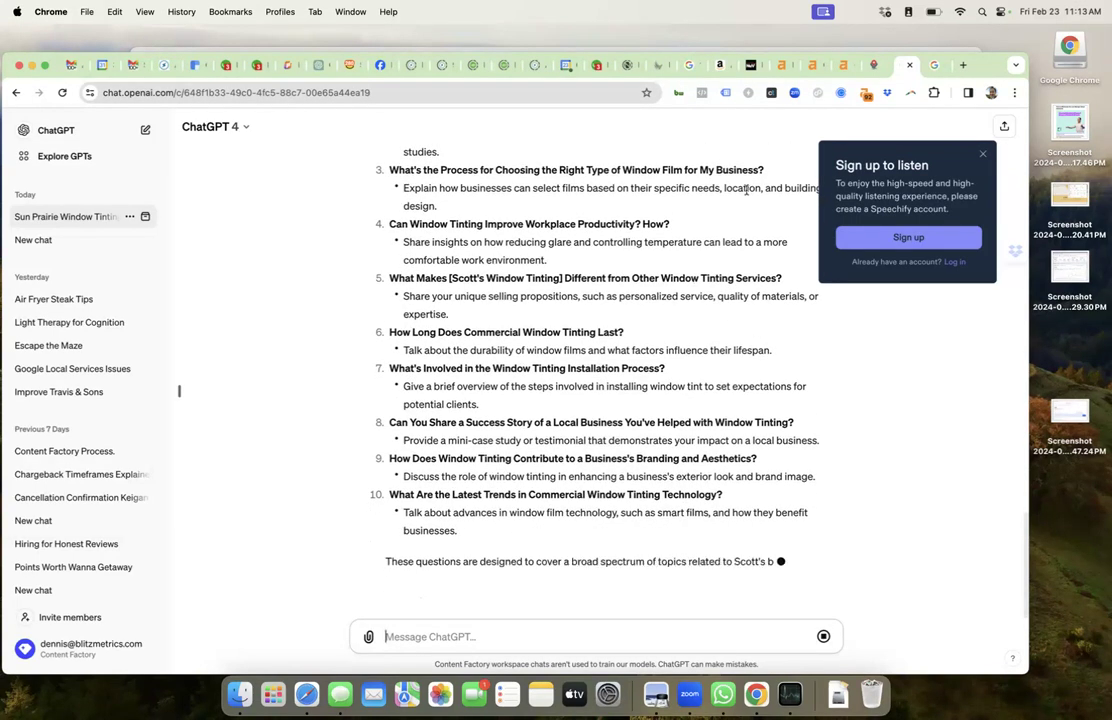
# Step: Reopen NuVision's Madison, WI service area page and examine its introduction, areas serviced list, film types and Madison-specific sections
pyautogui.click(750, 65)
pyautogui.moveTo(663, 166)
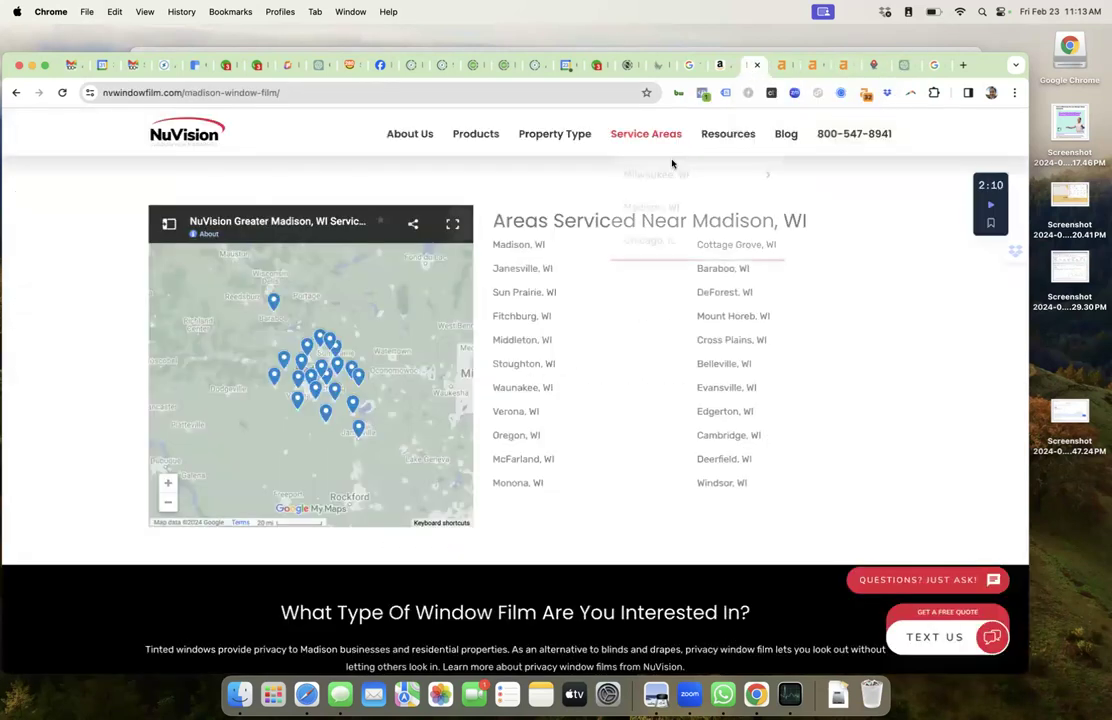
pyautogui.moveTo(641, 183)
pyautogui.click(635, 211)
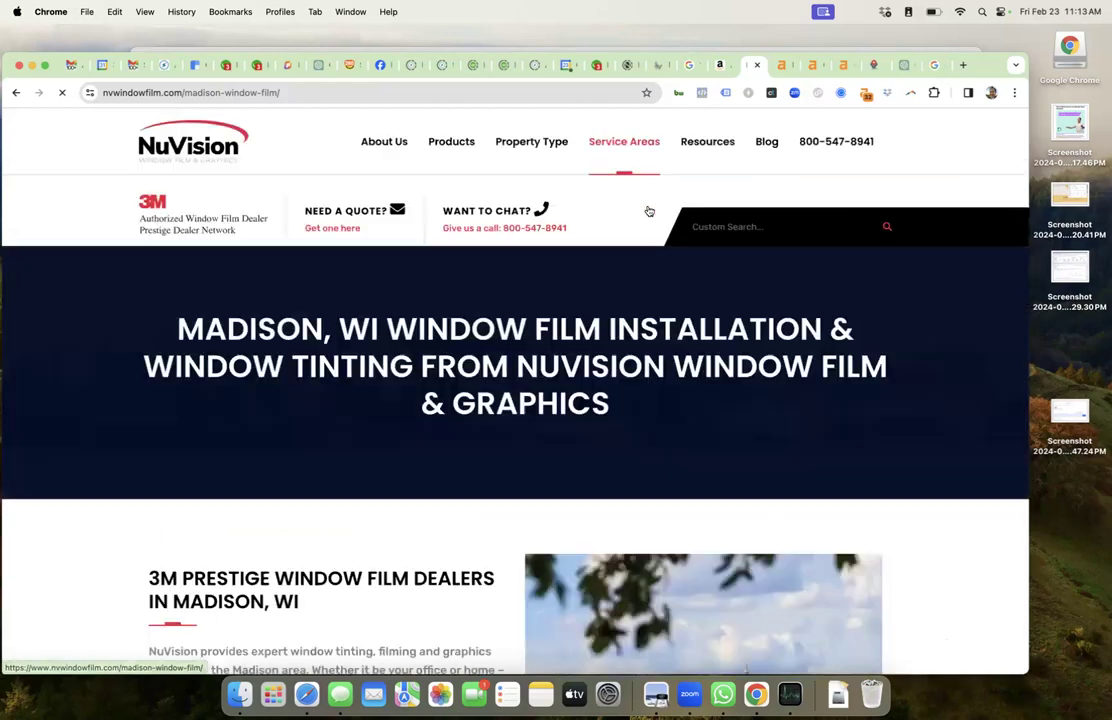
pyautogui.scroll(-10, 480, 366)
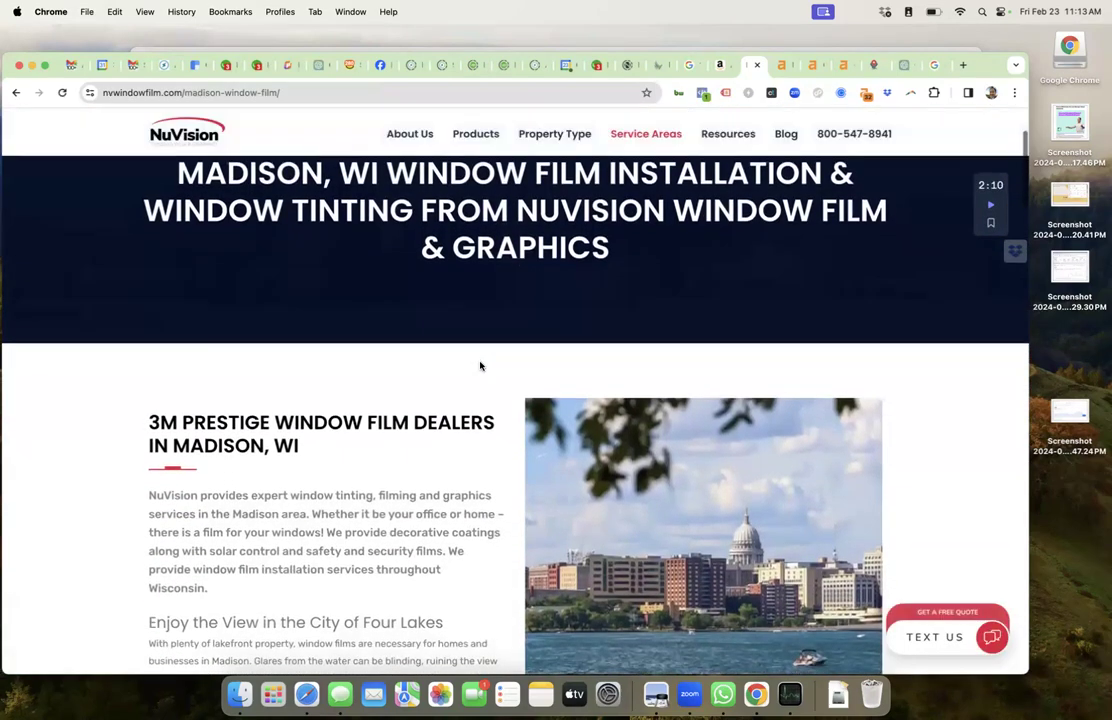
pyautogui.scroll(-5, 480, 366)
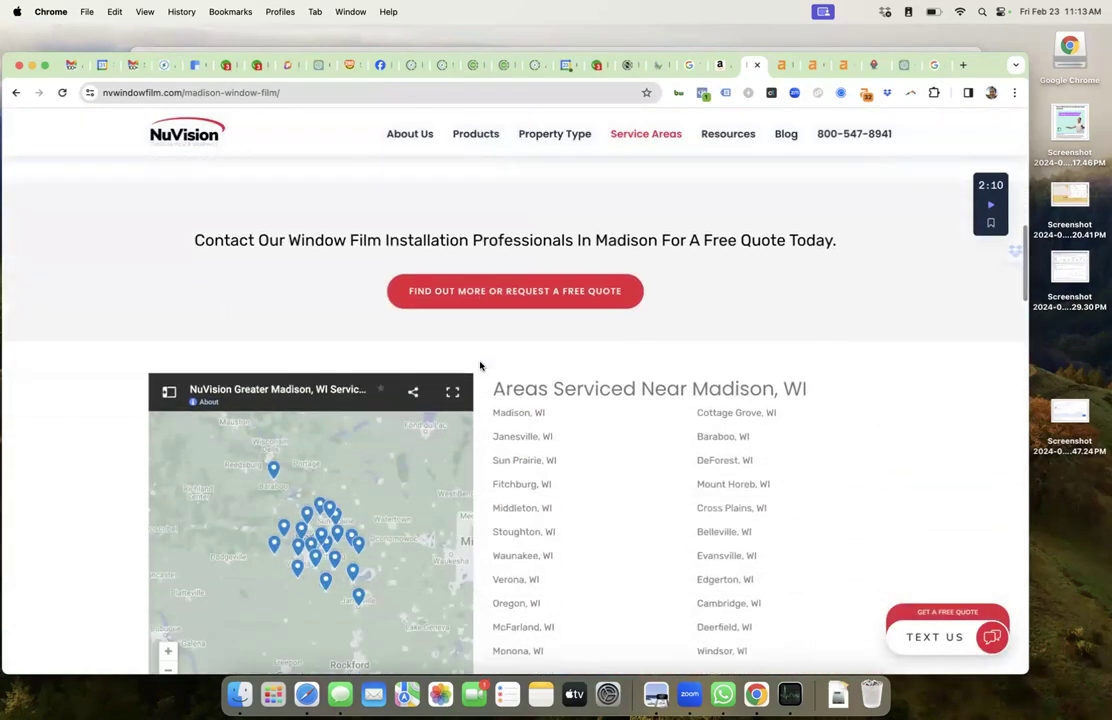
pyautogui.scroll(-10, 480, 366)
pyautogui.scroll(-7, 481, 368)
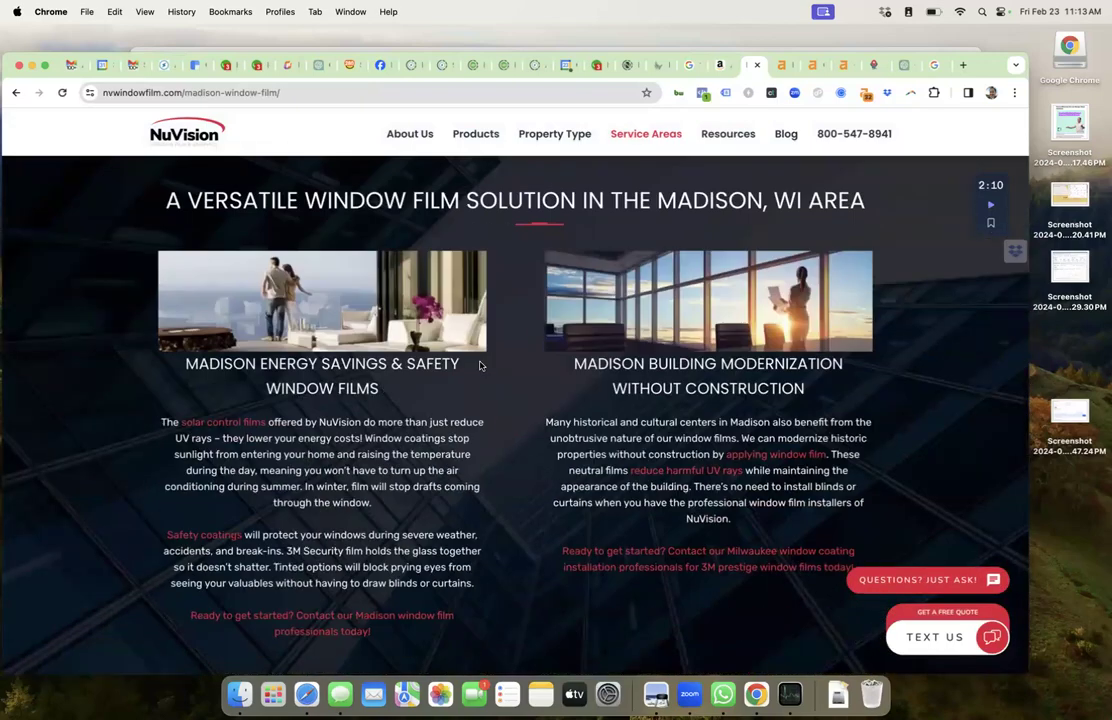
pyautogui.scroll(-7, 481, 366)
pyautogui.scroll(10, 480, 365)
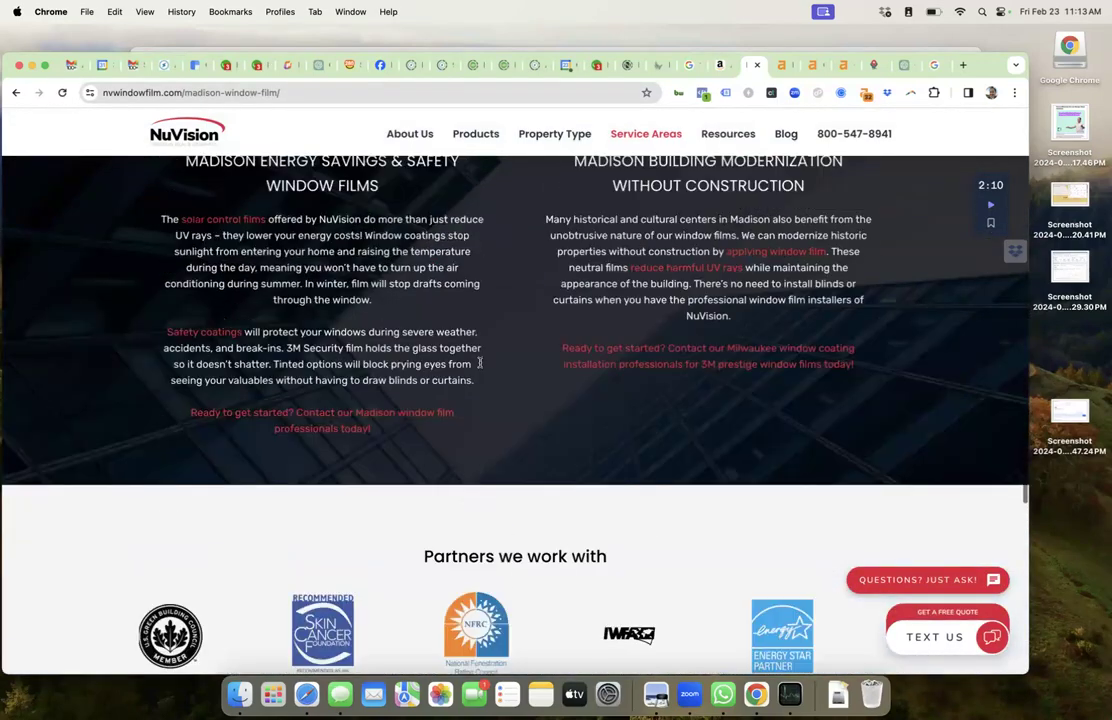
pyautogui.scroll(2, 480, 366)
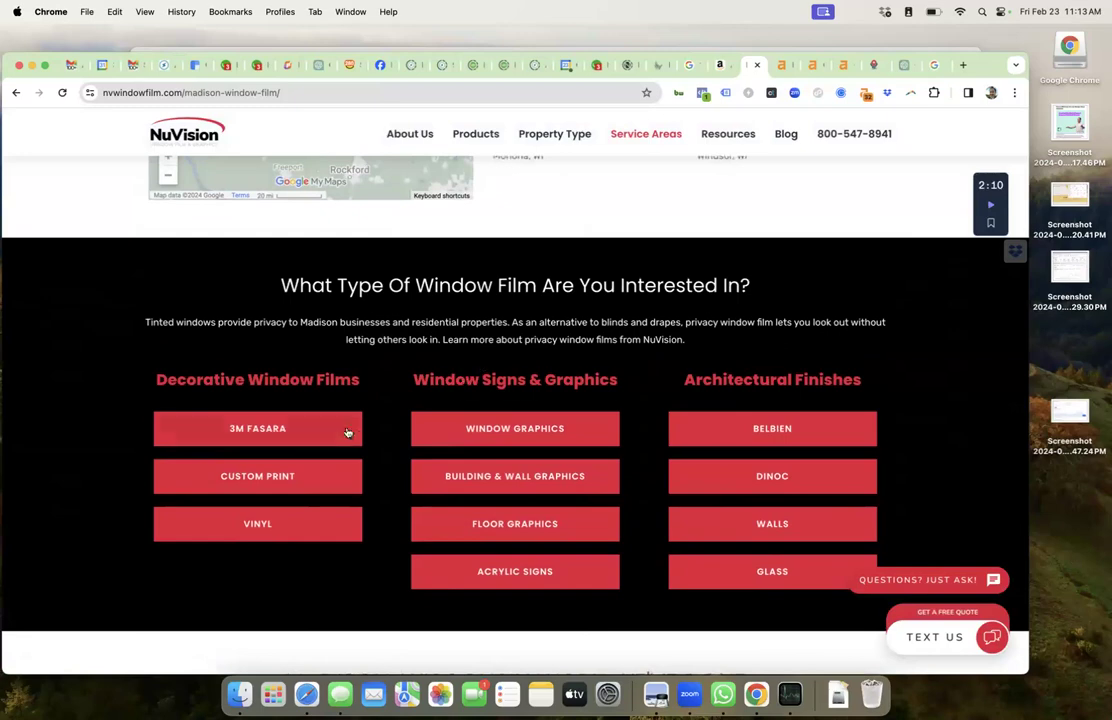
pyautogui.scroll(15, 619, 513)
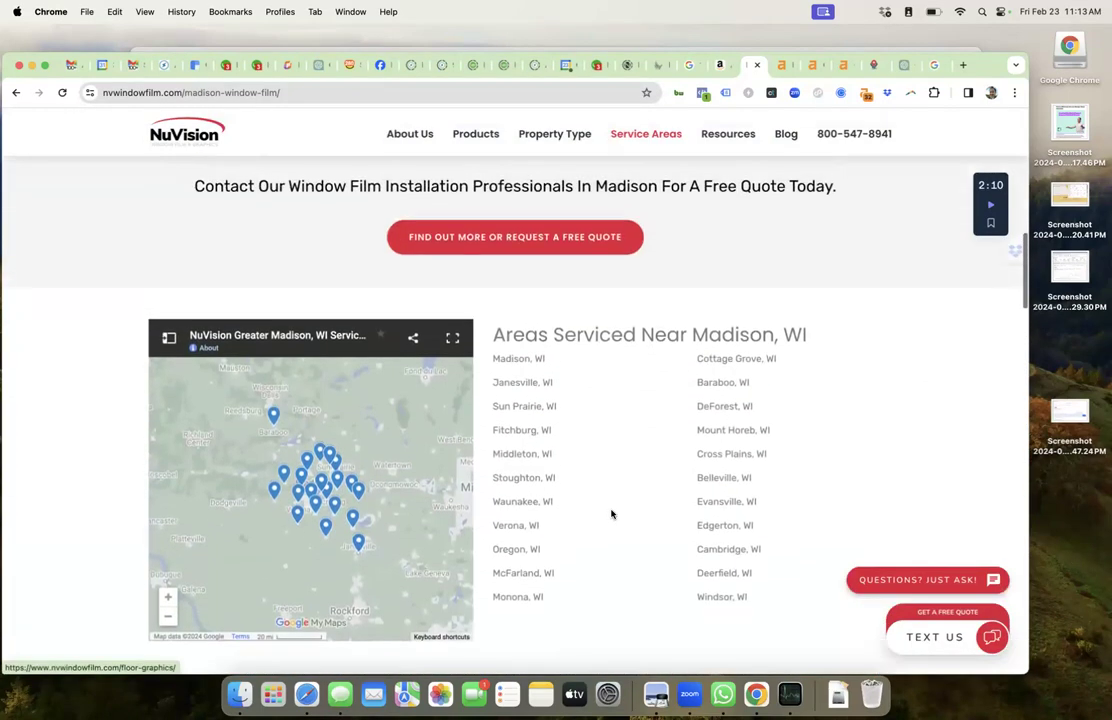
pyautogui.scroll(2, 612, 513)
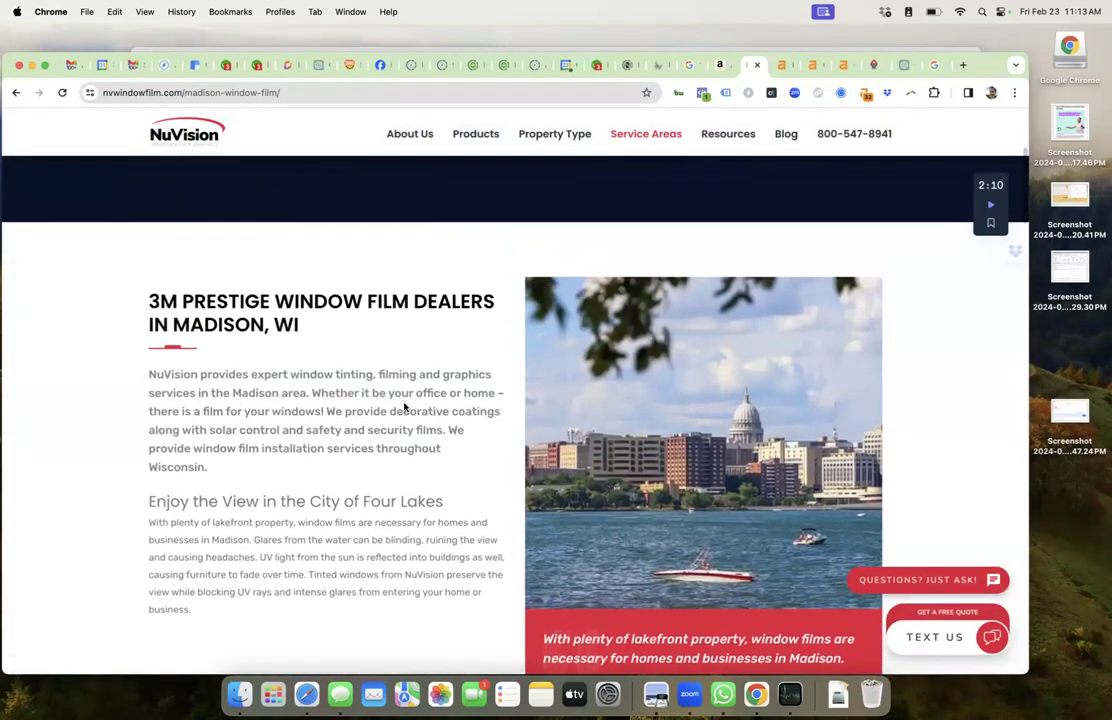
# Step: Copy the entire Madison page and start a ChatGPT message introducing it as the page where he's getting most of his business right now
pyautogui.press('super+a')
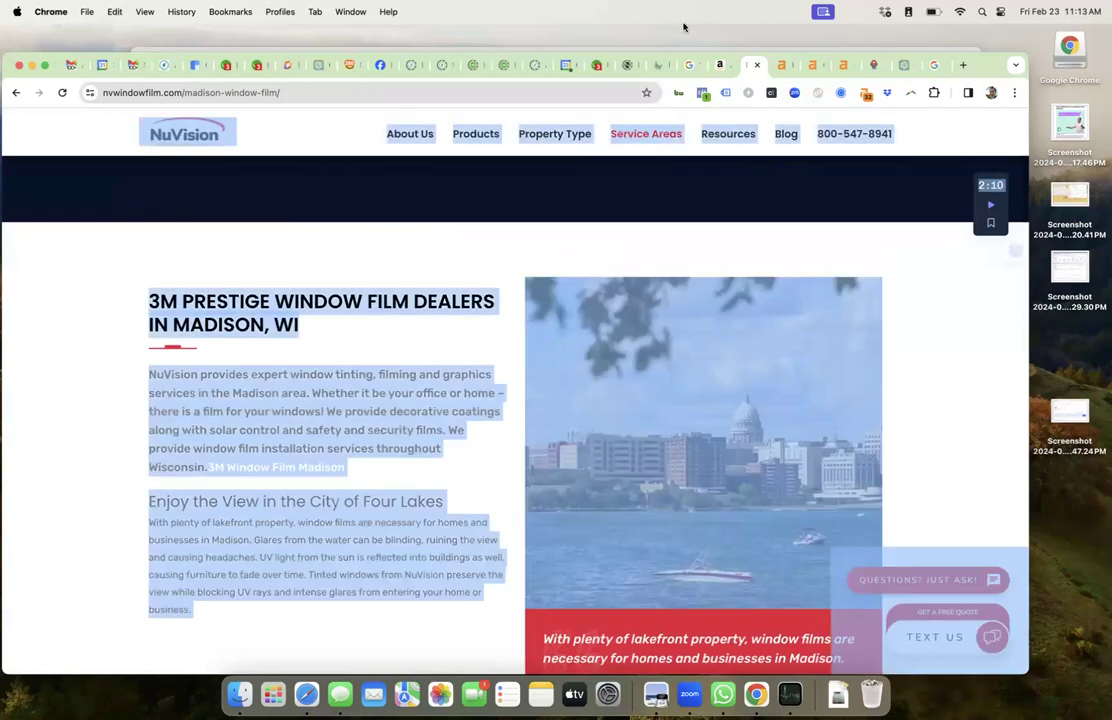
pyautogui.click(904, 64)
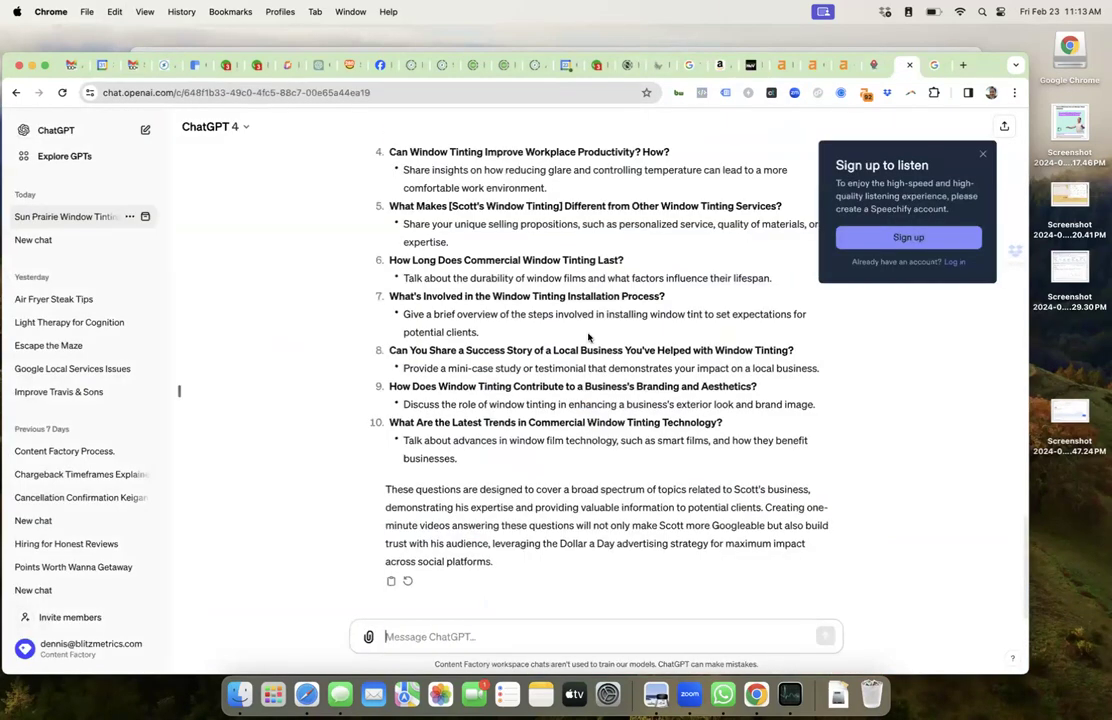
pyautogui.click(434, 636)
pyautogui.write("I'm going to paste")
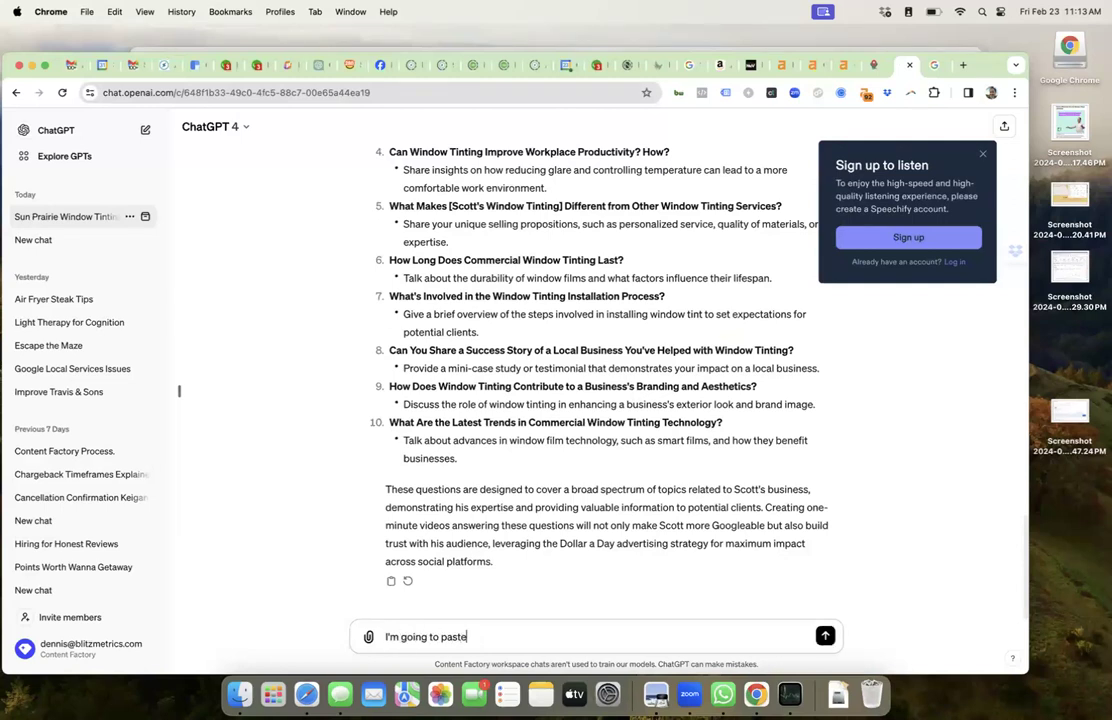
pyautogui.write(' in his Madison page, which hs where')
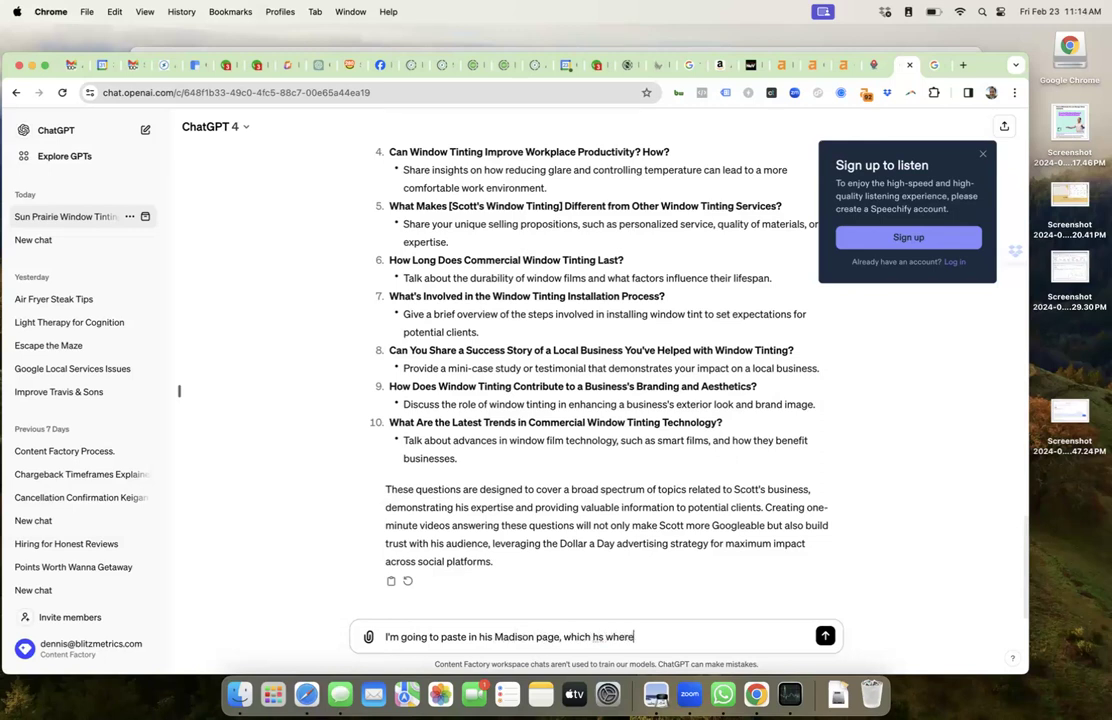
pyautogui.press('BackSpace')
pyautogui.press('BackSpace')
pyautogui.press('BackSpace')
pyautogui.press('BackSpace')
pyautogui.press('BackSpace')
pyautogui.press('BackSpace')
pyautogui.press('BackSpace')
pyautogui.press('BackSpace')
pyautogui.write("is where he's getting most of")
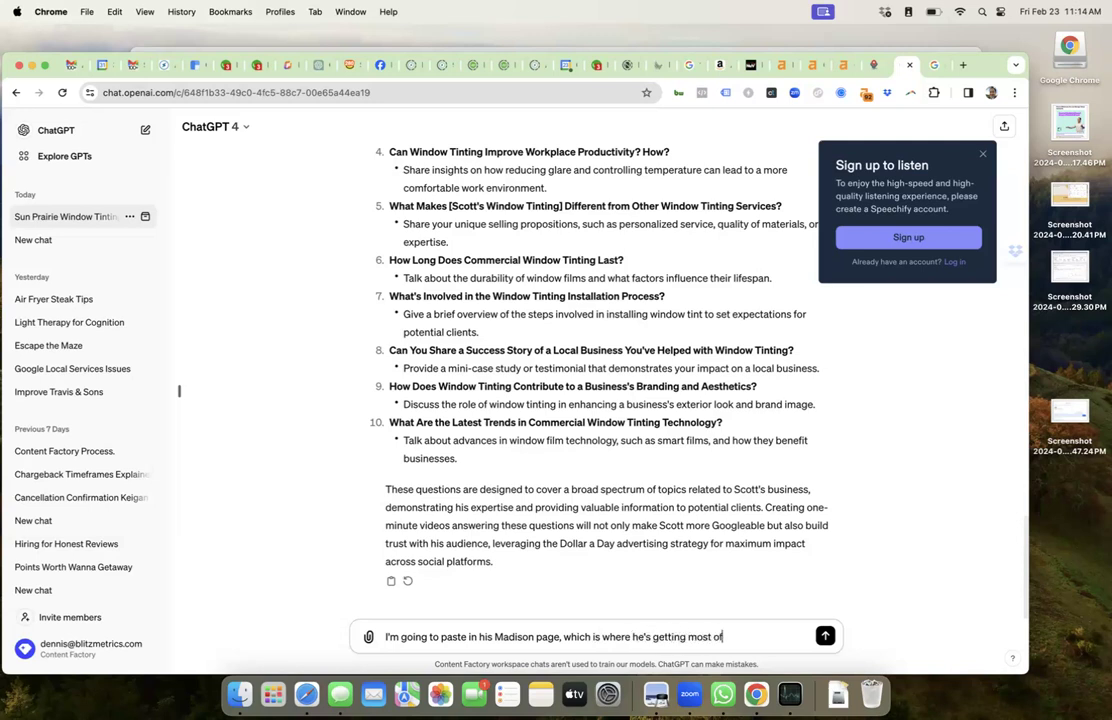
pyautogui.write(' his business right now')
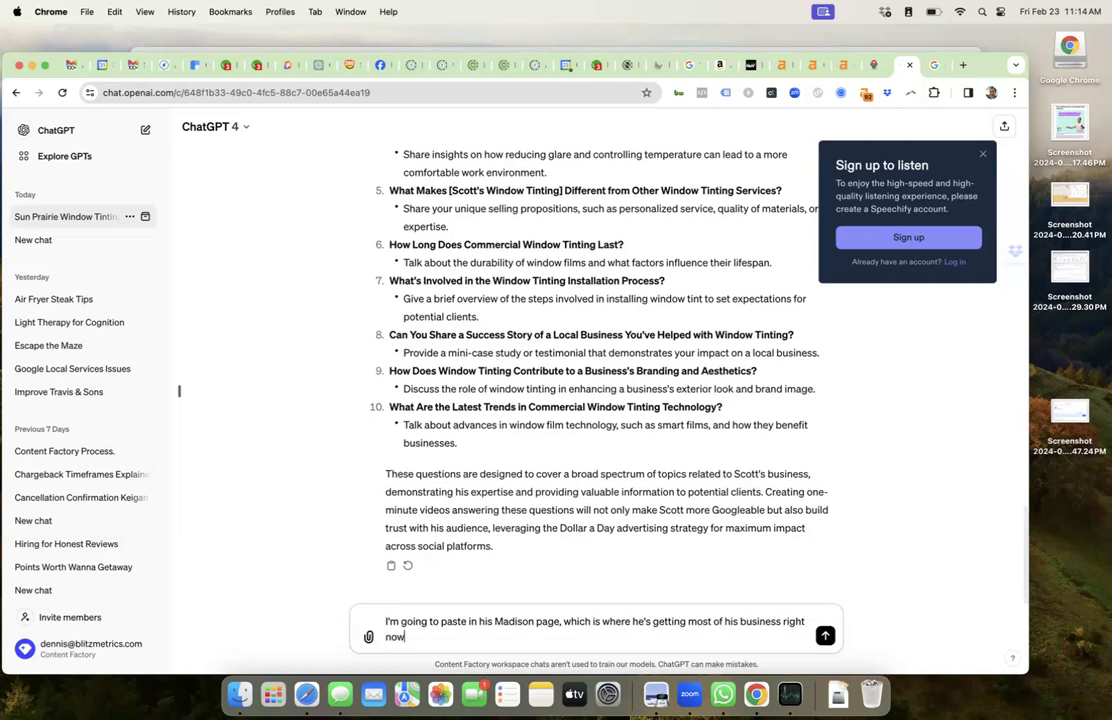
# Step: Request a critique for PAA and EEAT, ask to hold analysis until the SEO stats are pasted, add the copied Madison page and send
pyautogui.write(". Pleaeque it for PAA and EEAT.  I'm also going")
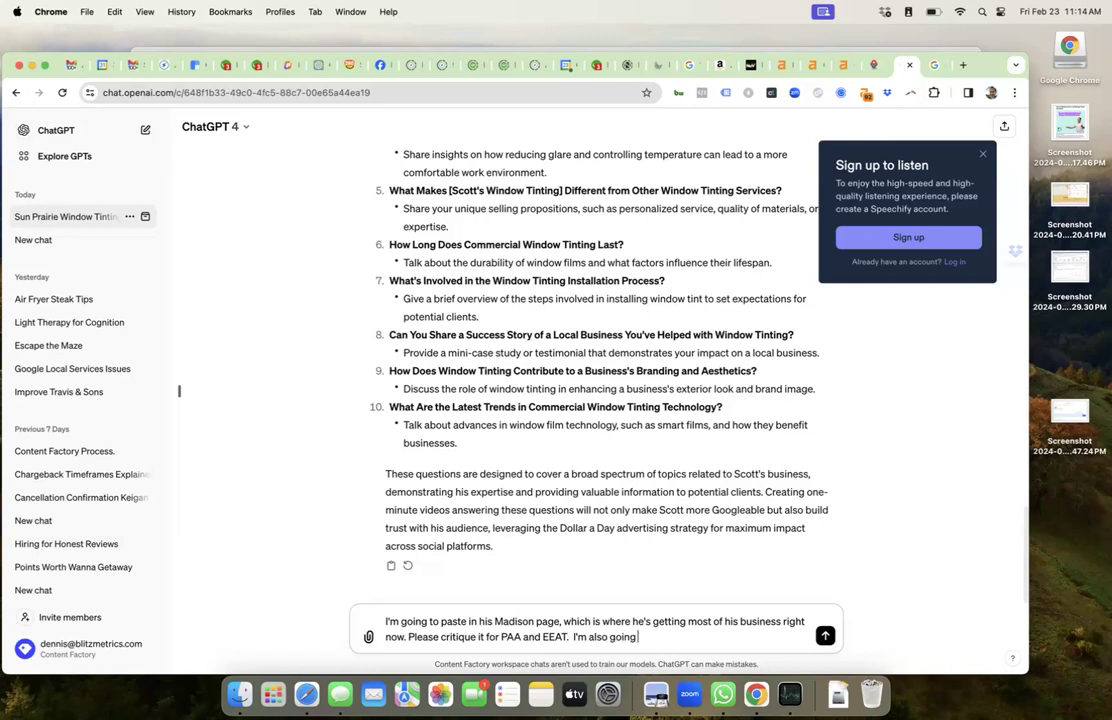
pyautogui.write(' to paste in the SEO stats for this p')
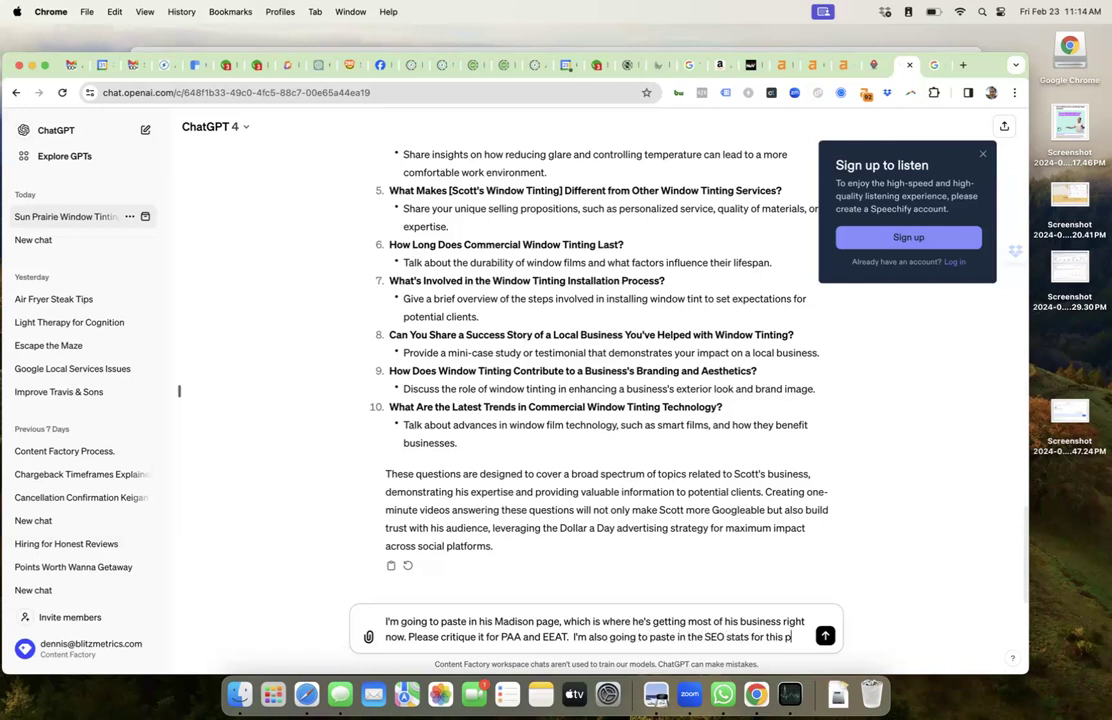
pyautogui.write("age, so don't")
pyautogui.write(' analyze until I paste this in,')
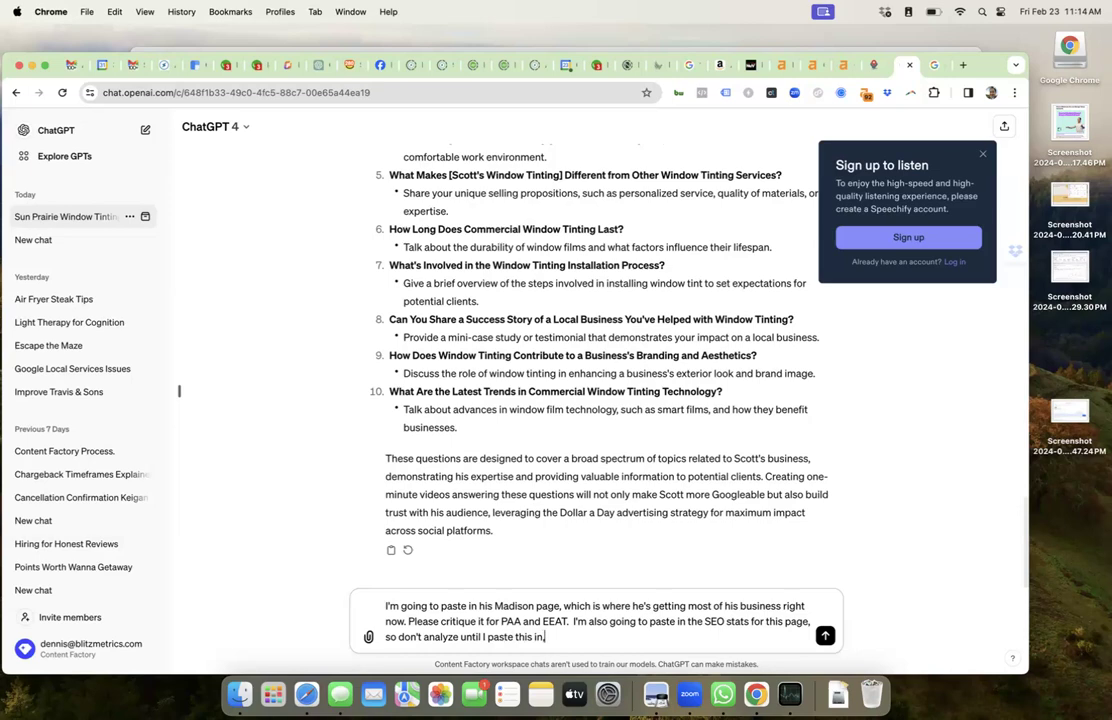
pyautogui.write(' too.')
pyautogui.hotkey('shift', 'Return')
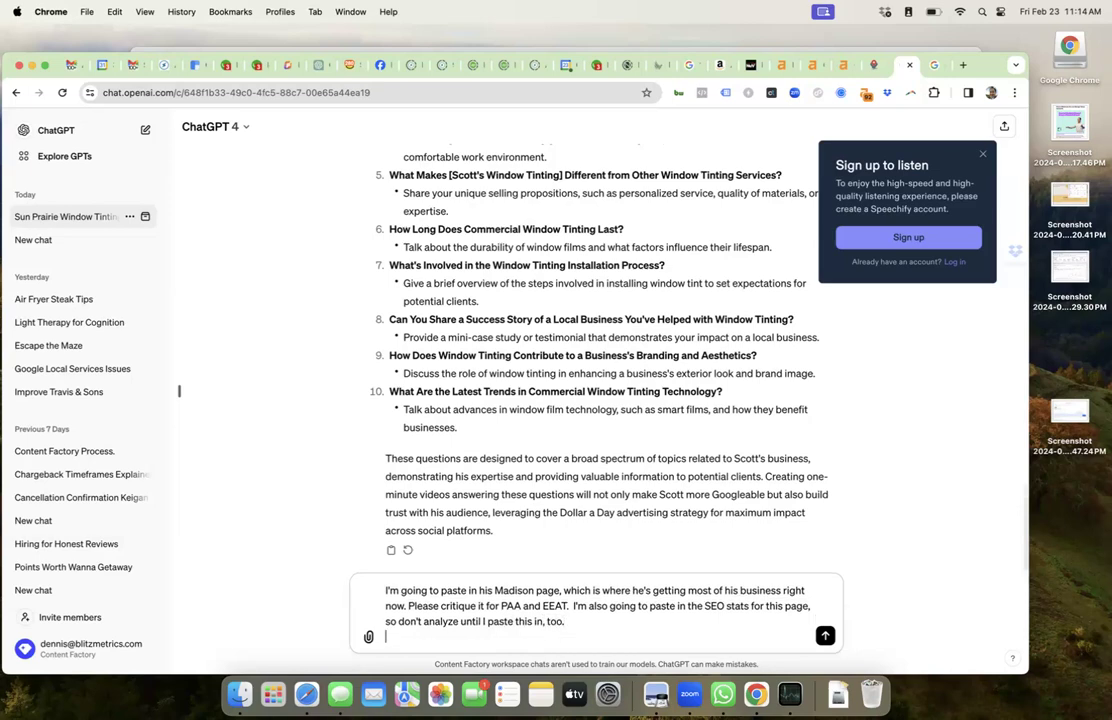
pyautogui.press('super+v')
pyautogui.press('Return')
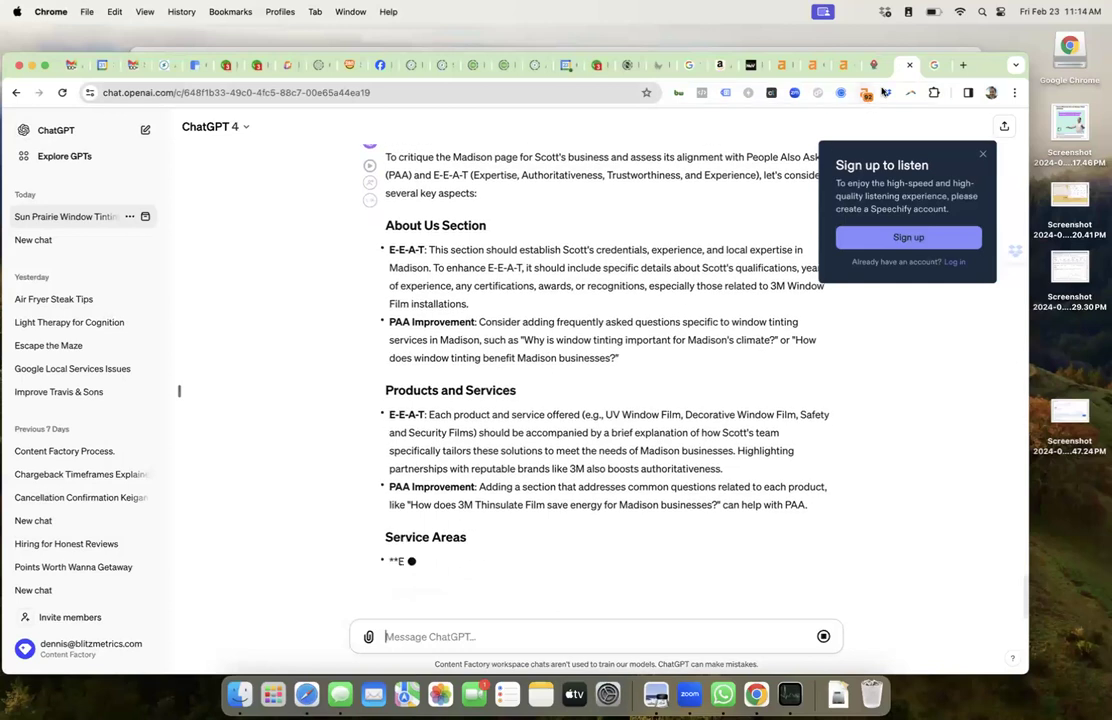
# Step: Open the Ahrefs organic keywords report for NuVision's Madison page URL and copy its entire contents
pyautogui.click(751, 65)
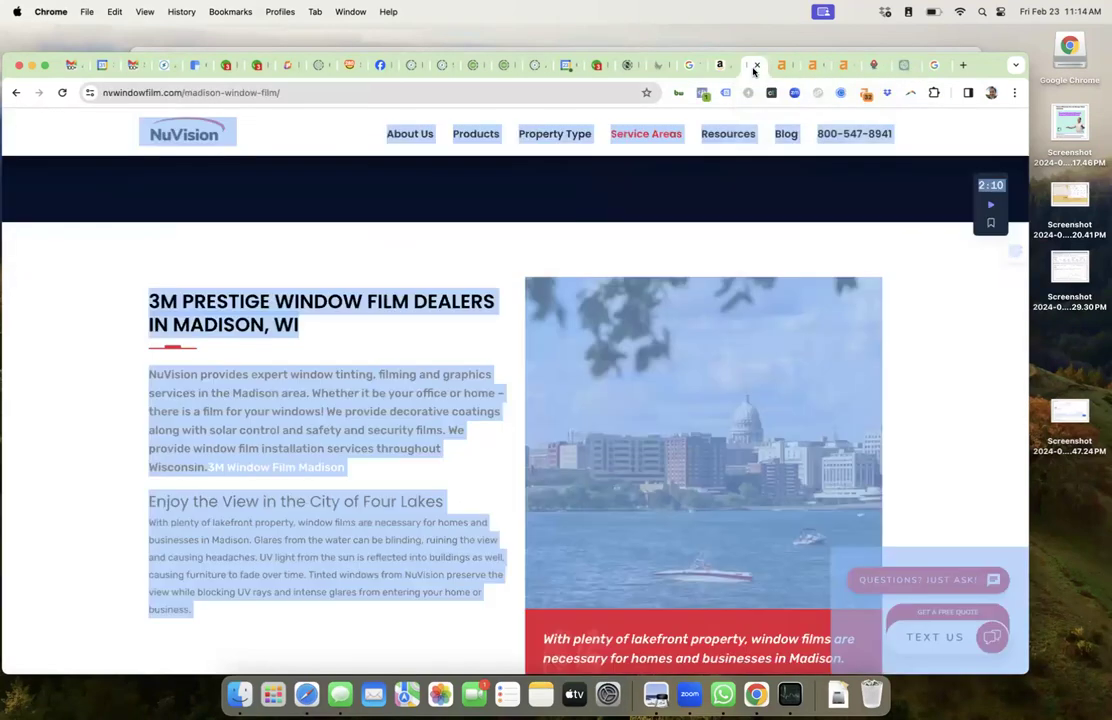
pyautogui.click(866, 94)
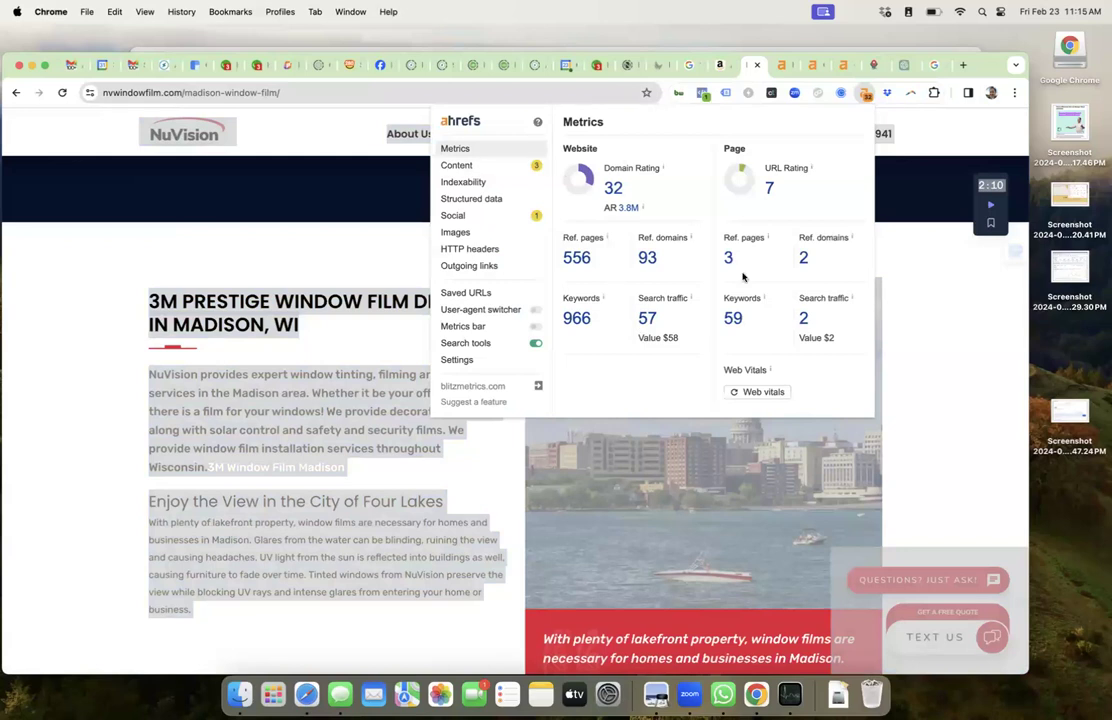
pyautogui.click(733, 318)
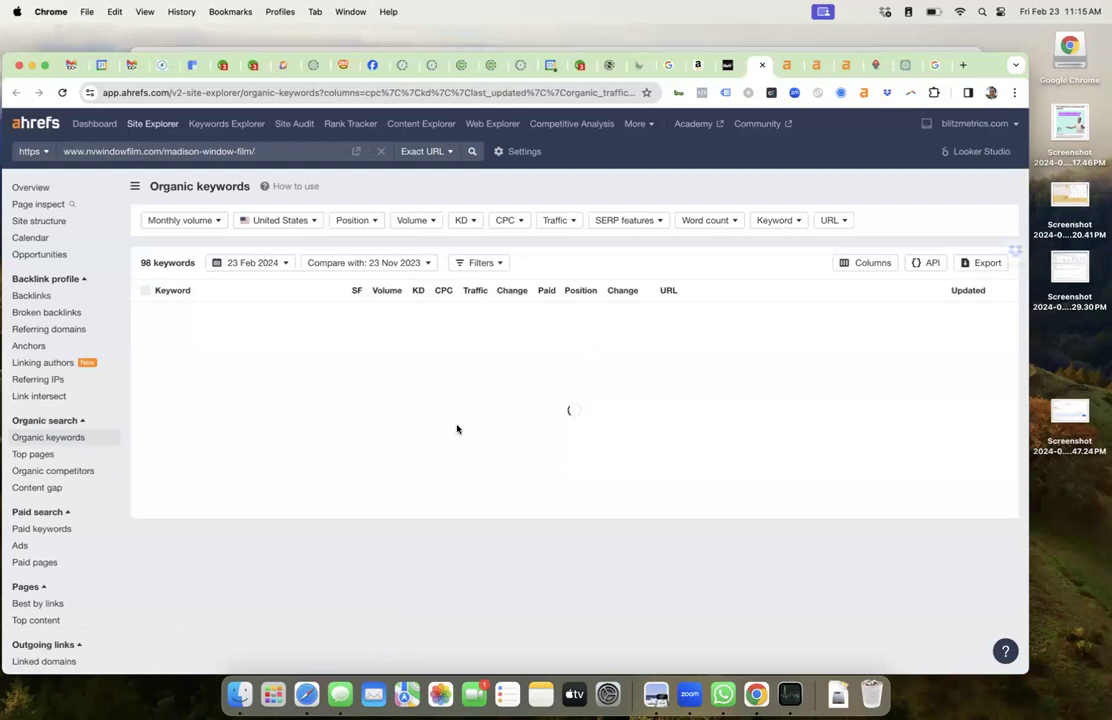
pyautogui.scroll(-2, 457, 429)
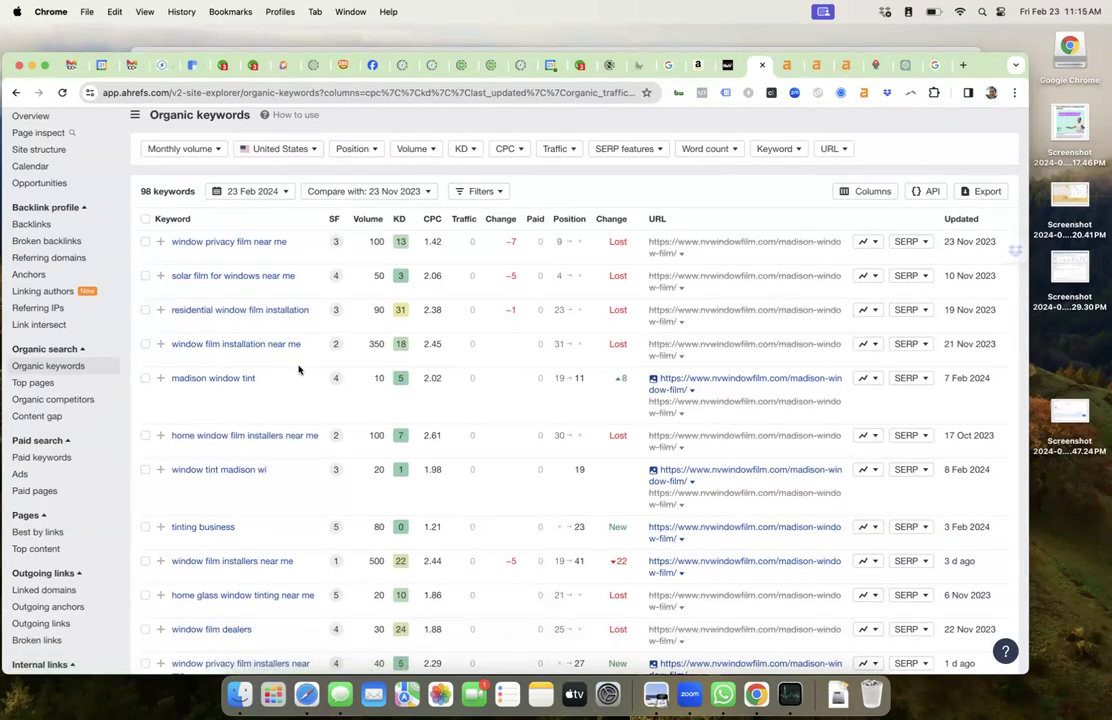
pyautogui.press('super+a')
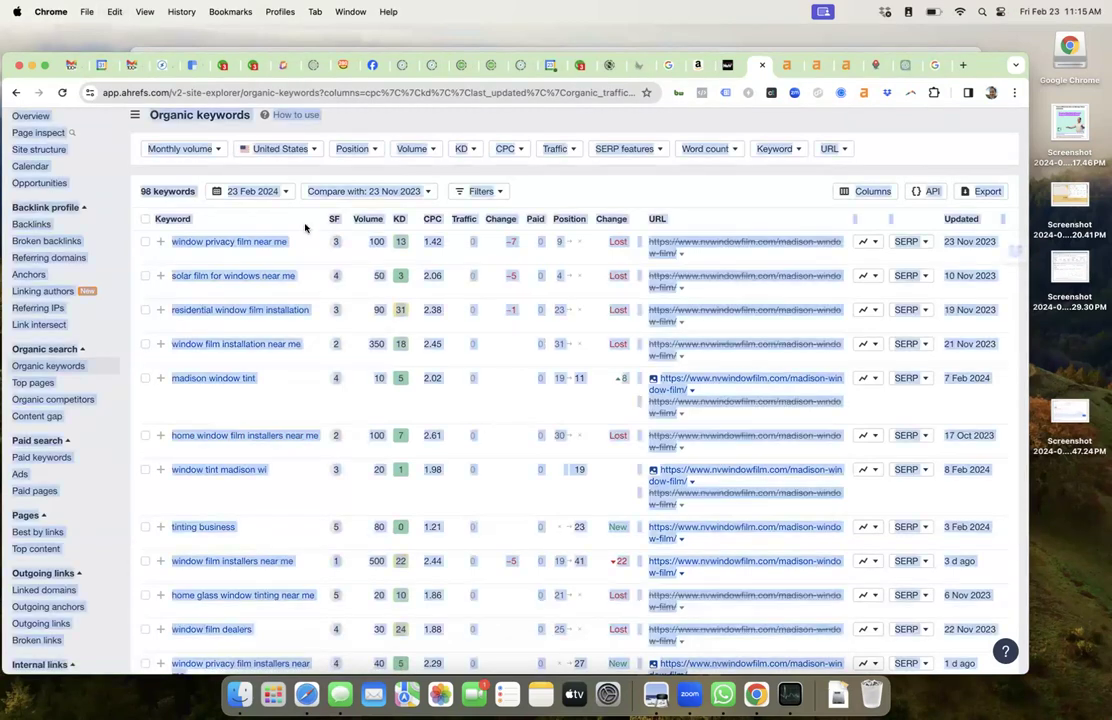
pyautogui.press('super+c')
# Step: Send ChatGPT the copied keyword report, introduced with "Now here are his SEO stats on the Madison location service page:"
pyautogui.click(904, 68)
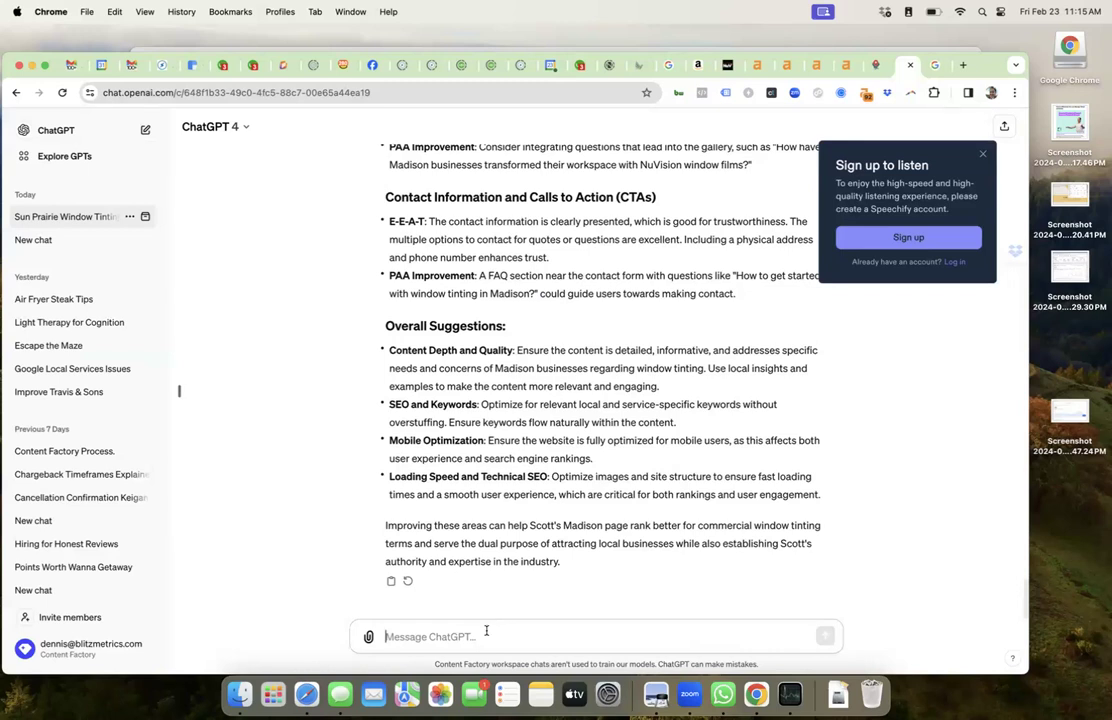
pyautogui.write('Now')
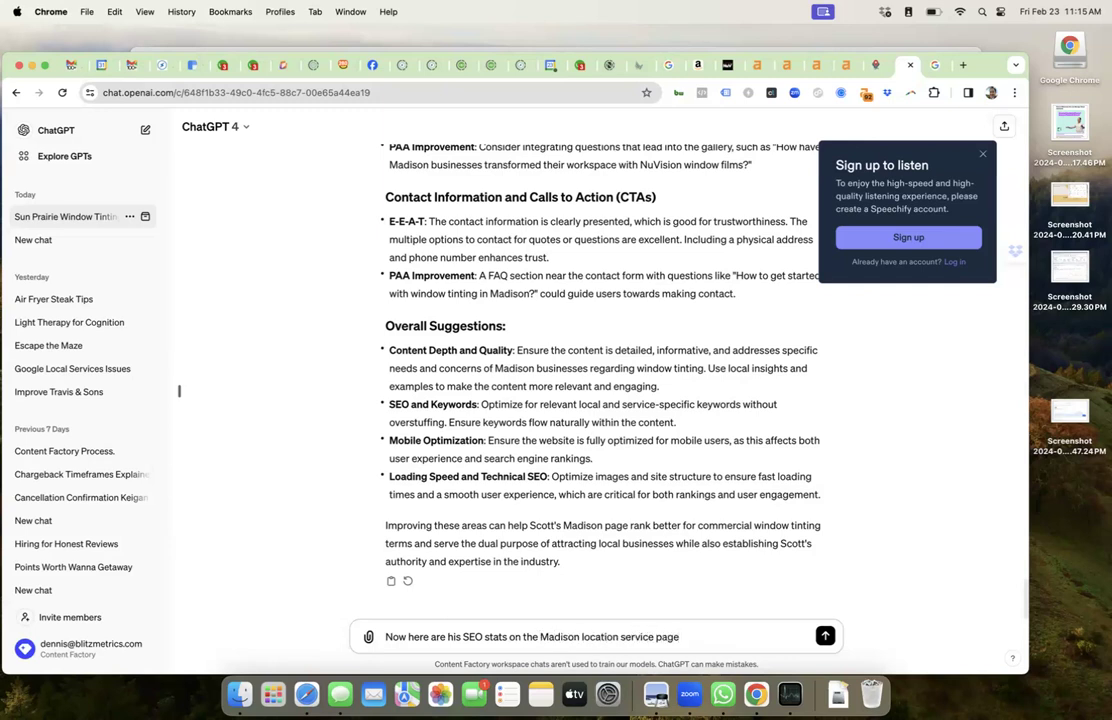
pyautogui.write(':')
pyautogui.hotkey('shift', 'Return')
pyautogui.press('super+v')
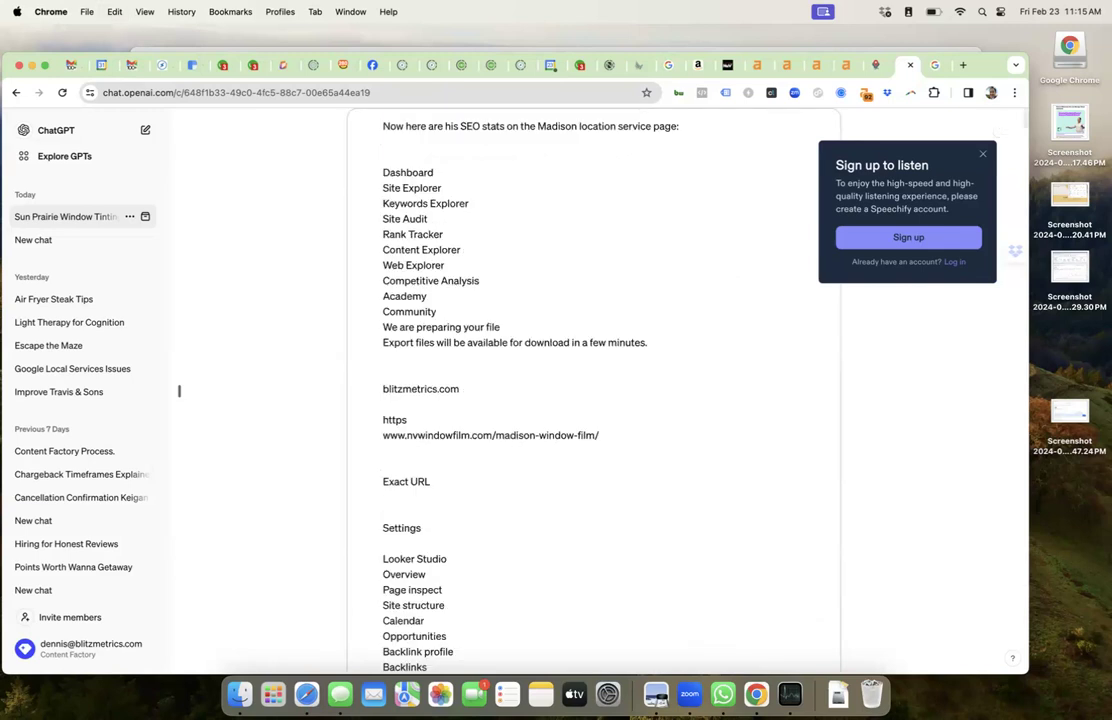
pyautogui.press('Return')
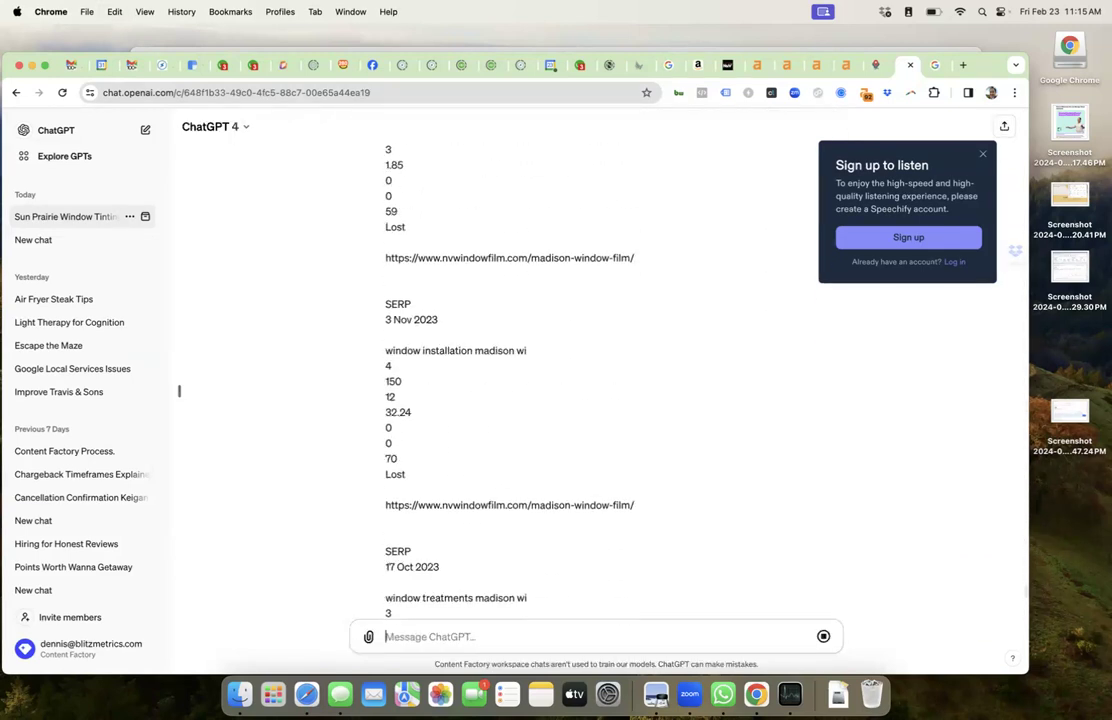
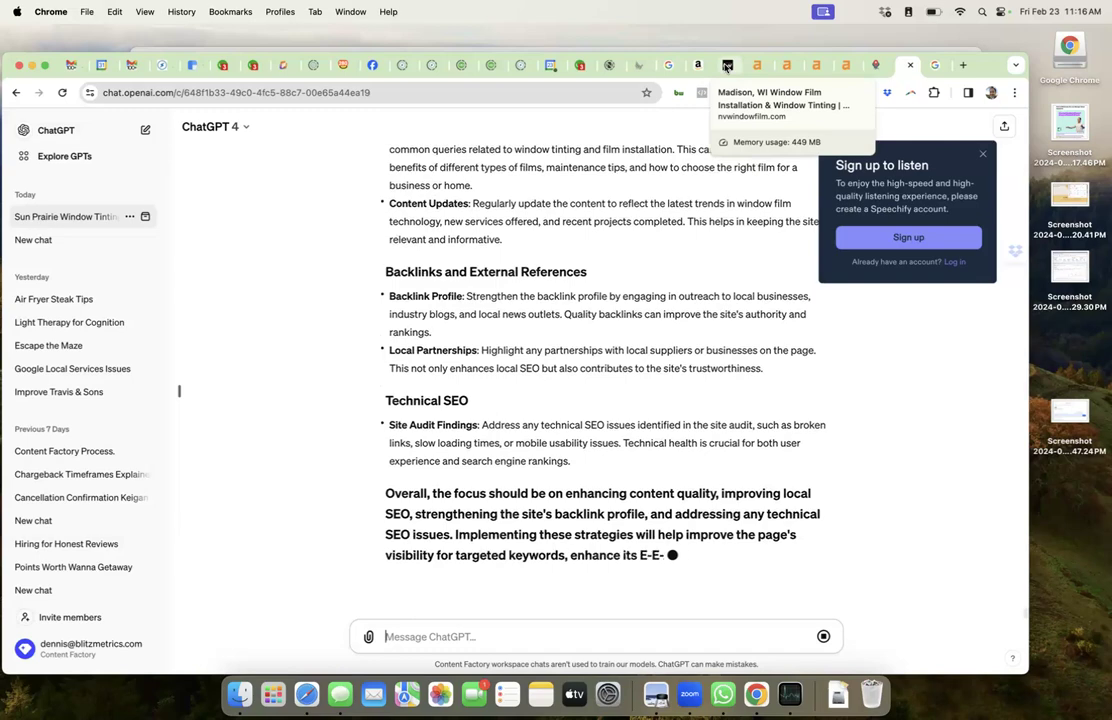
# Step: Skim NuVision's Madison page again, then open the site's homepage and look over its products and services section
pyautogui.click(727, 66)
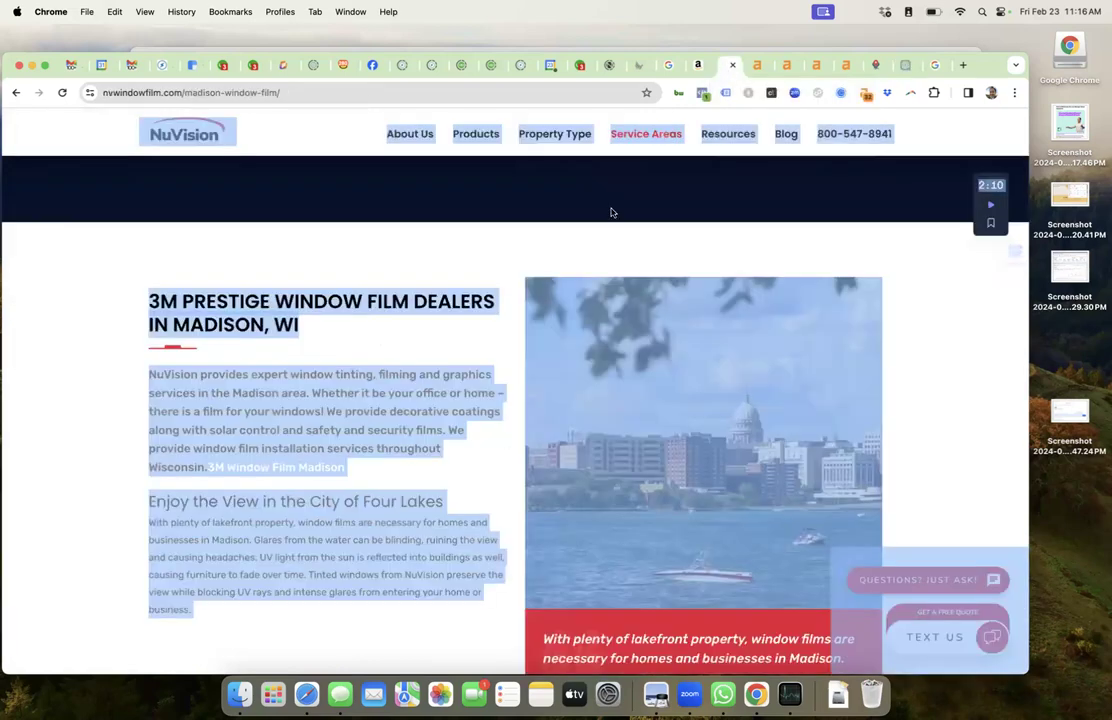
pyautogui.click(443, 396)
pyautogui.scroll(-10, 446, 440)
pyautogui.scroll(5, 460, 300)
pyautogui.scroll(10, 463, 295)
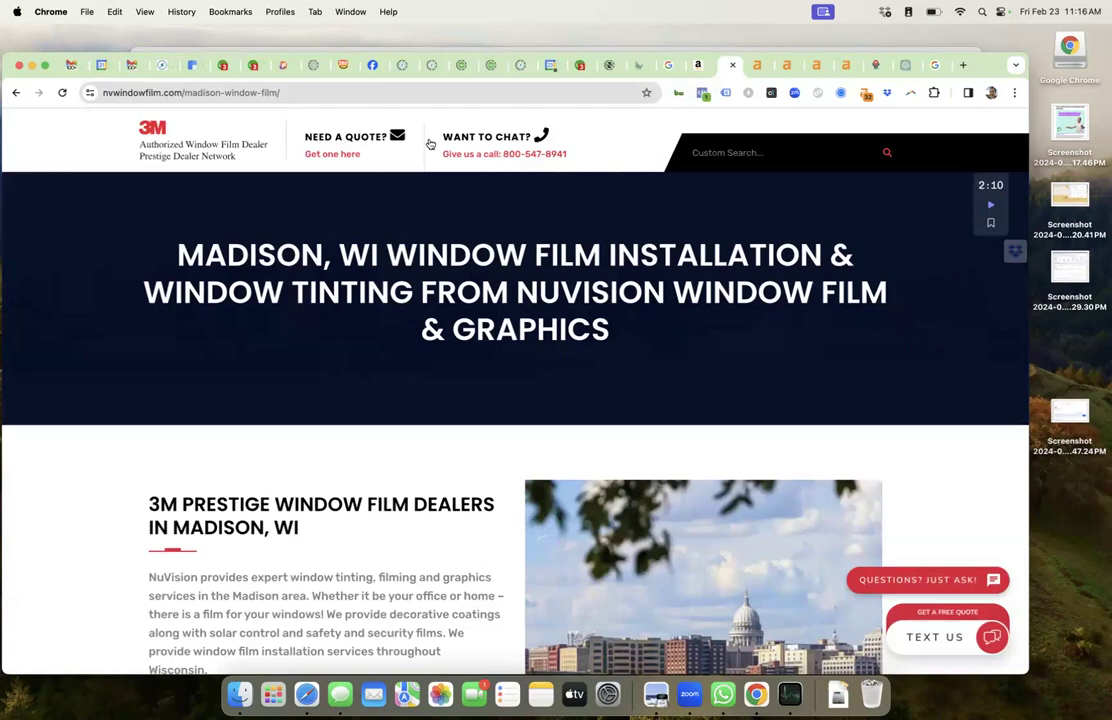
pyautogui.scroll(2, 715, 189)
pyautogui.click(200, 147)
pyautogui.scroll(-5, 260, 388)
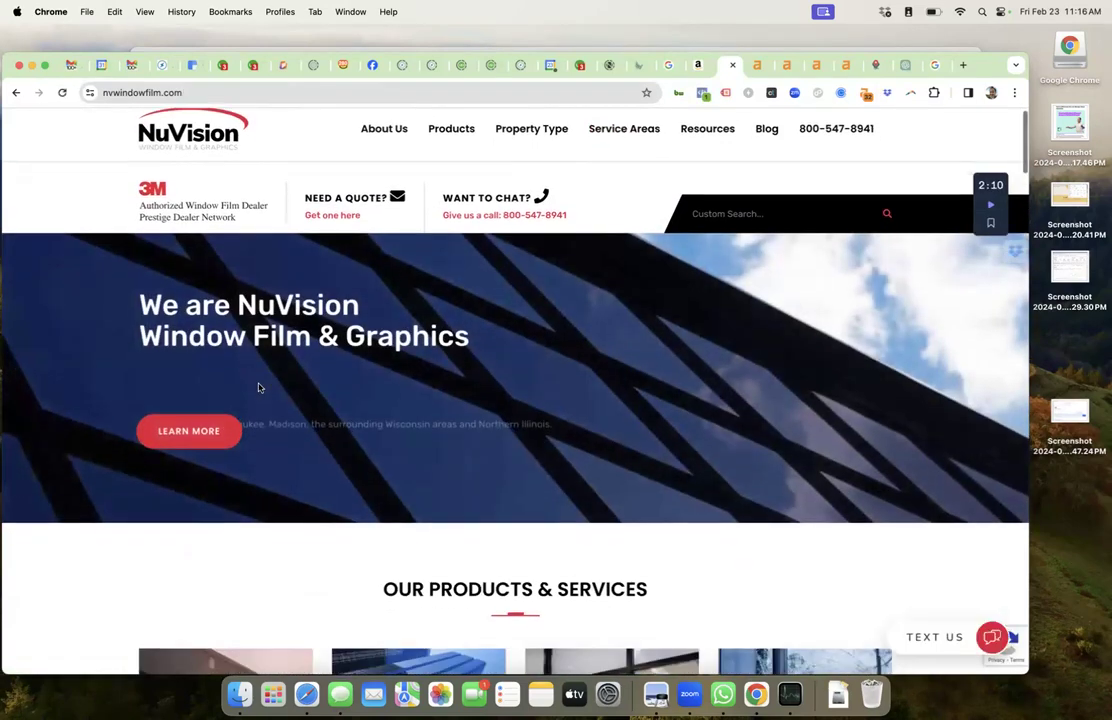
pyautogui.scroll(-1, 260, 388)
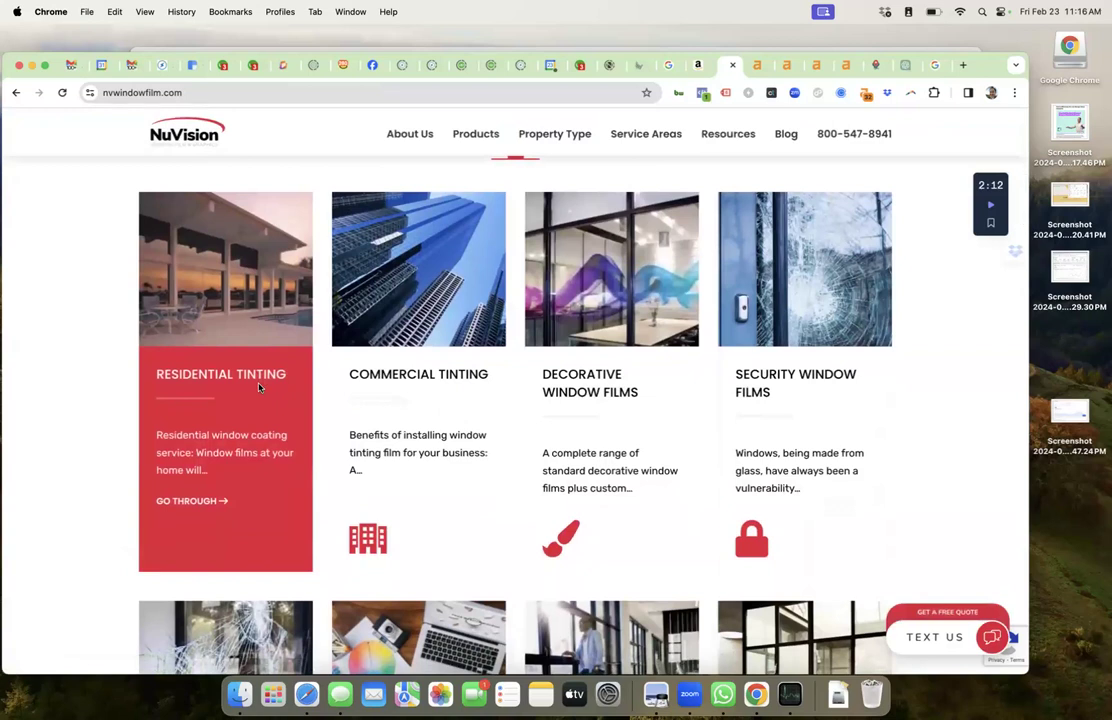
# Step: Run a Google image search on the Commercial Tinting picture, check the matching results and close them
pyautogui.scroll(1, 258, 387)
pyautogui.rightClick(373, 343)
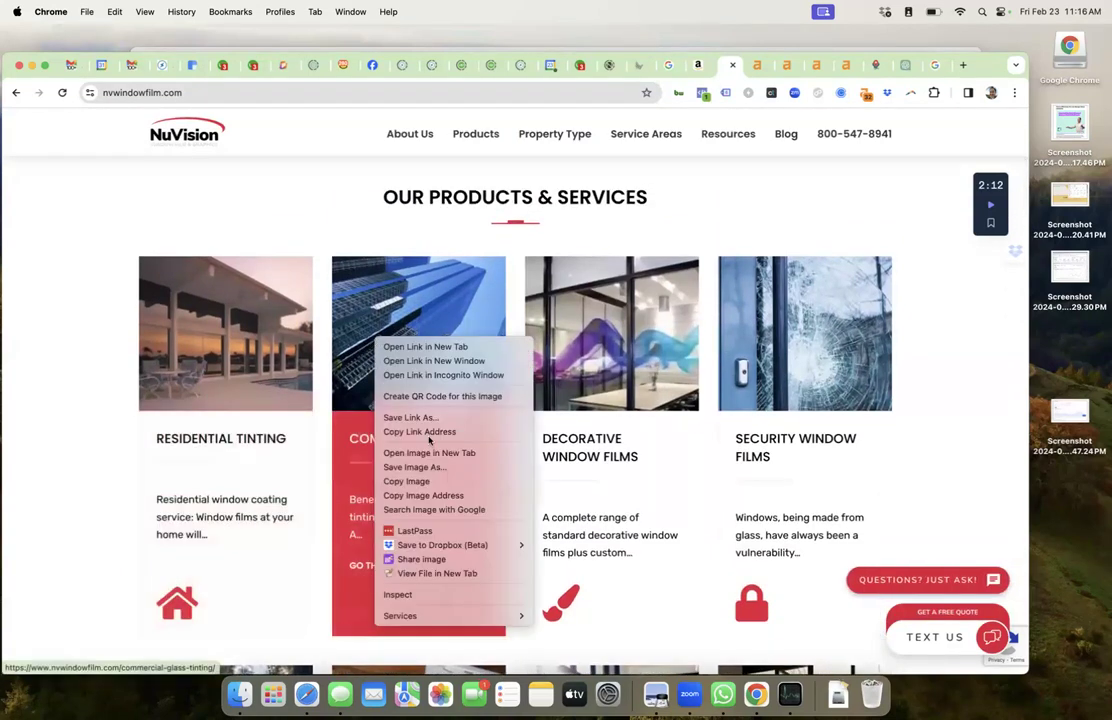
pyautogui.click(436, 509)
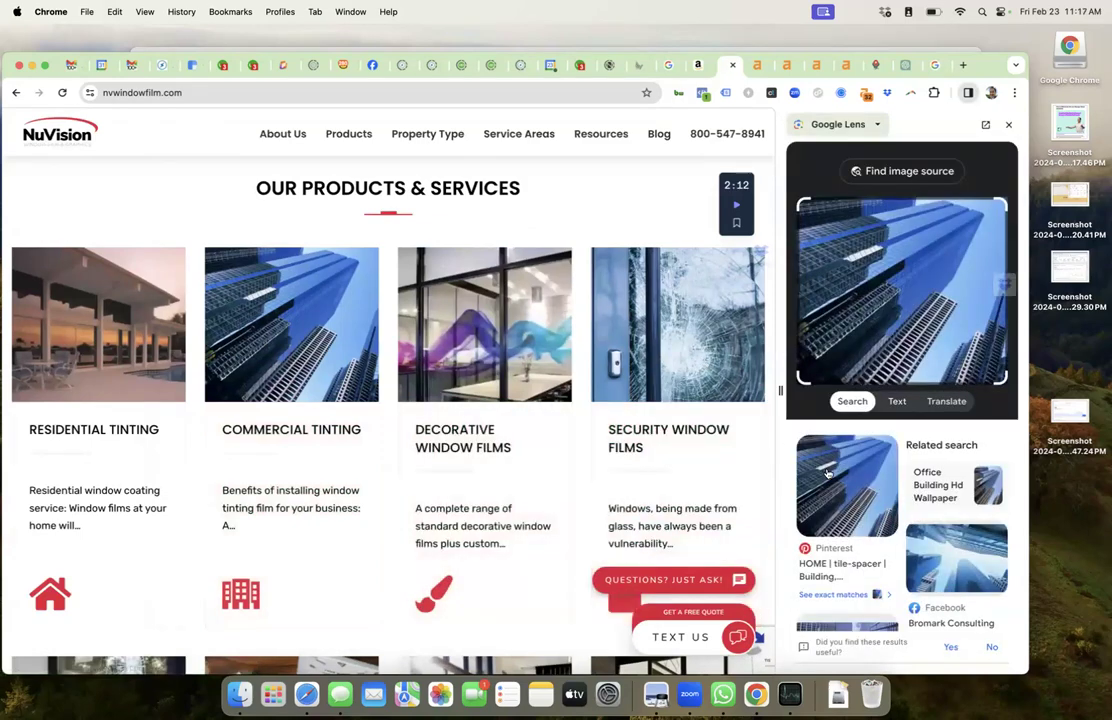
pyautogui.scroll(-3, 827, 474)
pyautogui.scroll(3, 827, 479)
pyautogui.click(1008, 124)
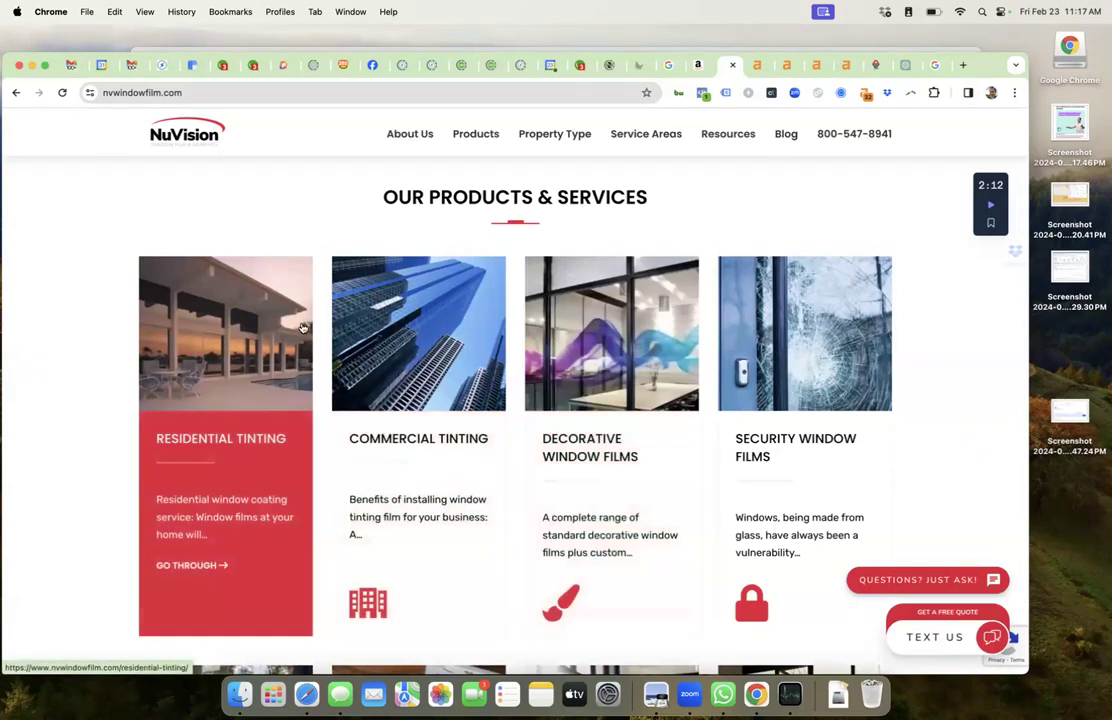
# Step: Examine the rest of the homepage, from the remaining service tiles through the partners and installation benefits to the signs and graphics gallery
pyautogui.scroll(-5, 422, 433)
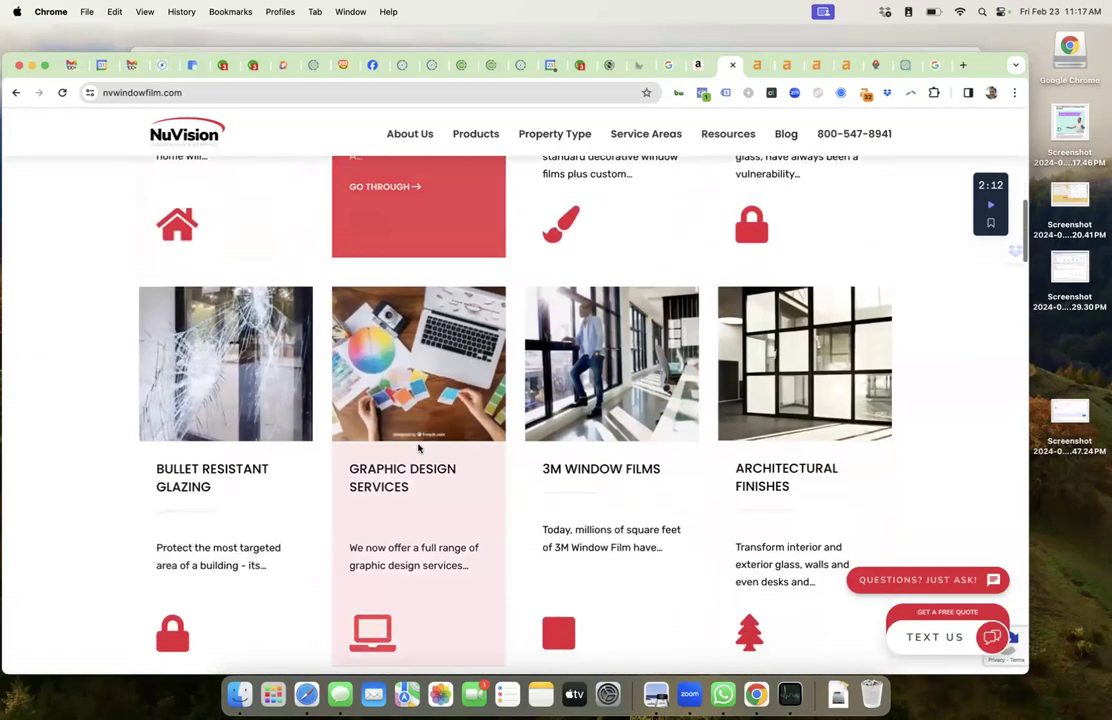
pyautogui.scroll(-3, 418, 443)
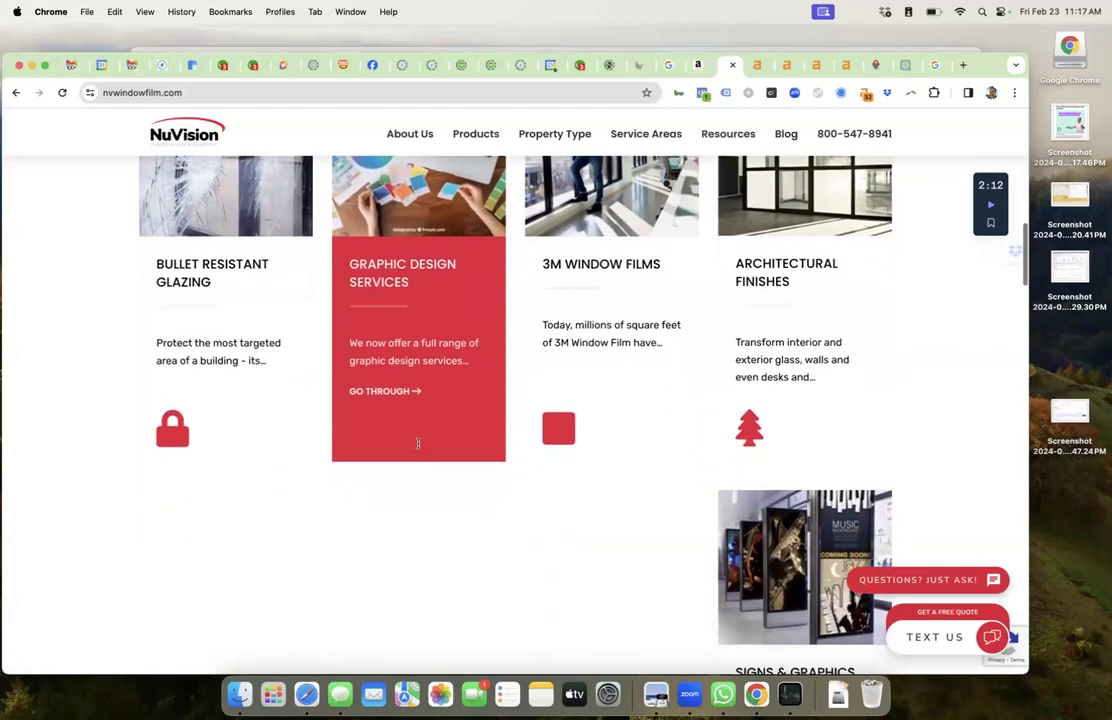
pyautogui.scroll(-8, 418, 448)
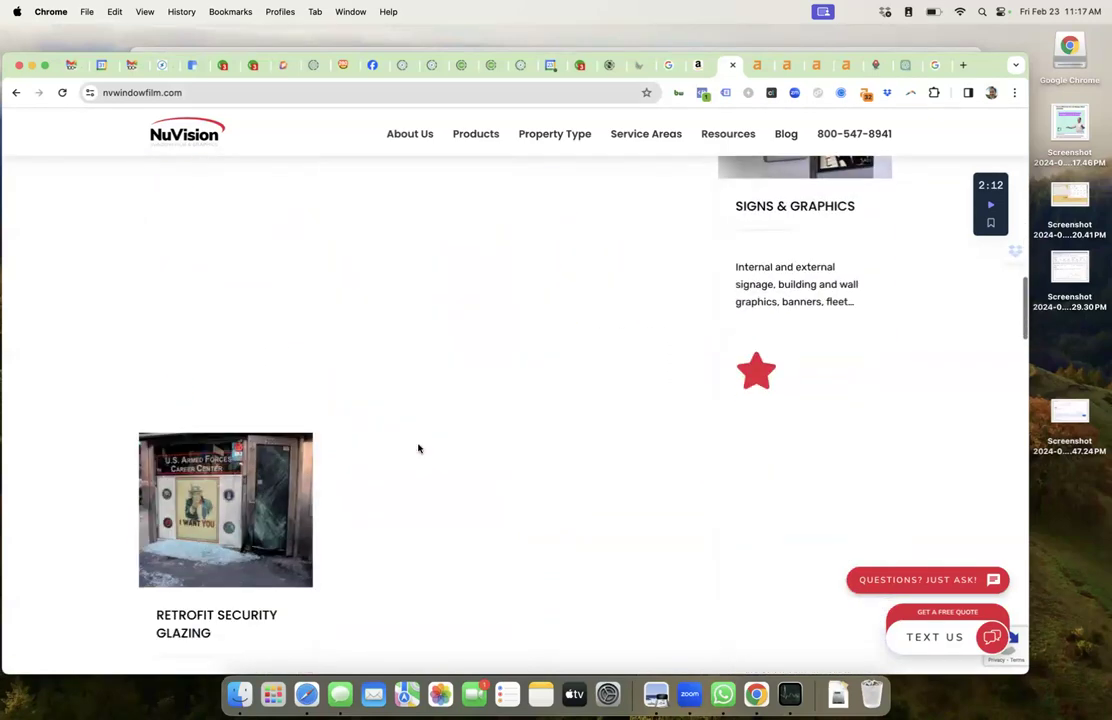
pyautogui.scroll(-15, 418, 448)
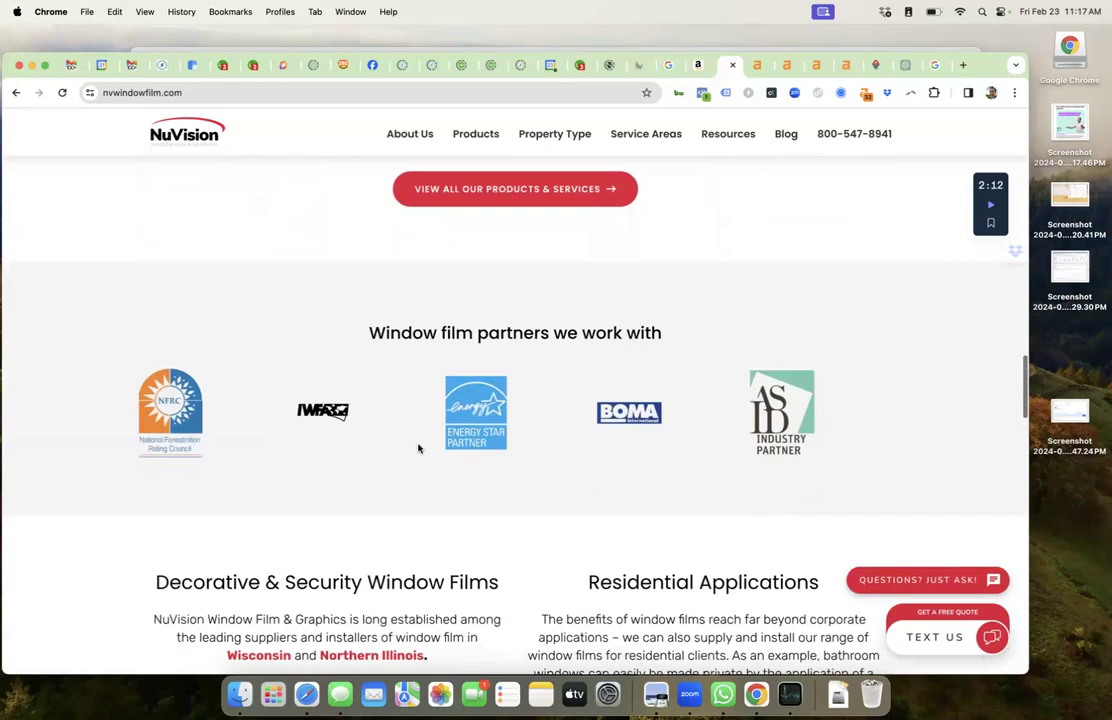
pyautogui.scroll(-1, 418, 449)
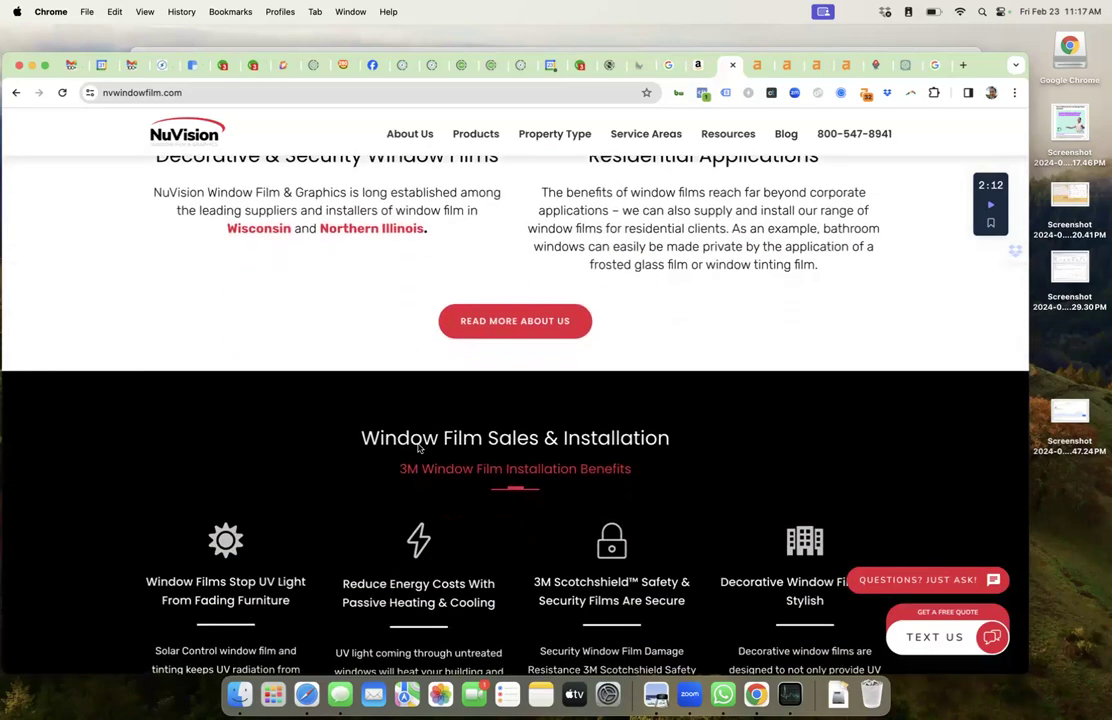
pyautogui.scroll(-12, 419, 448)
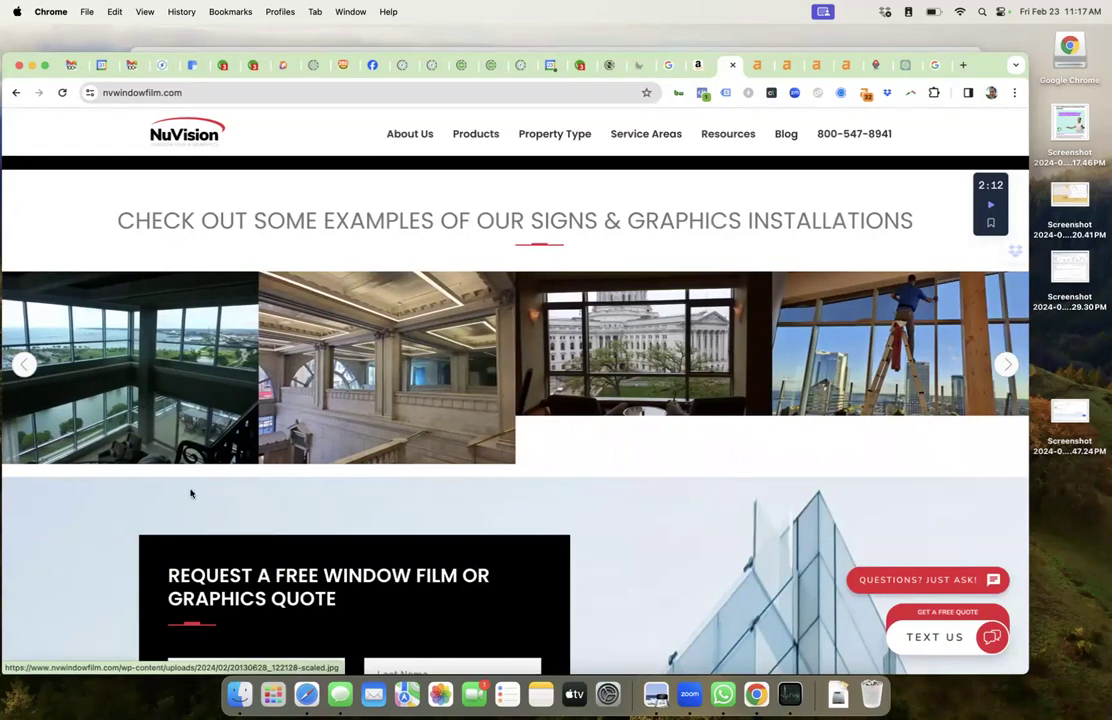
pyautogui.scroll(-1, 190, 493)
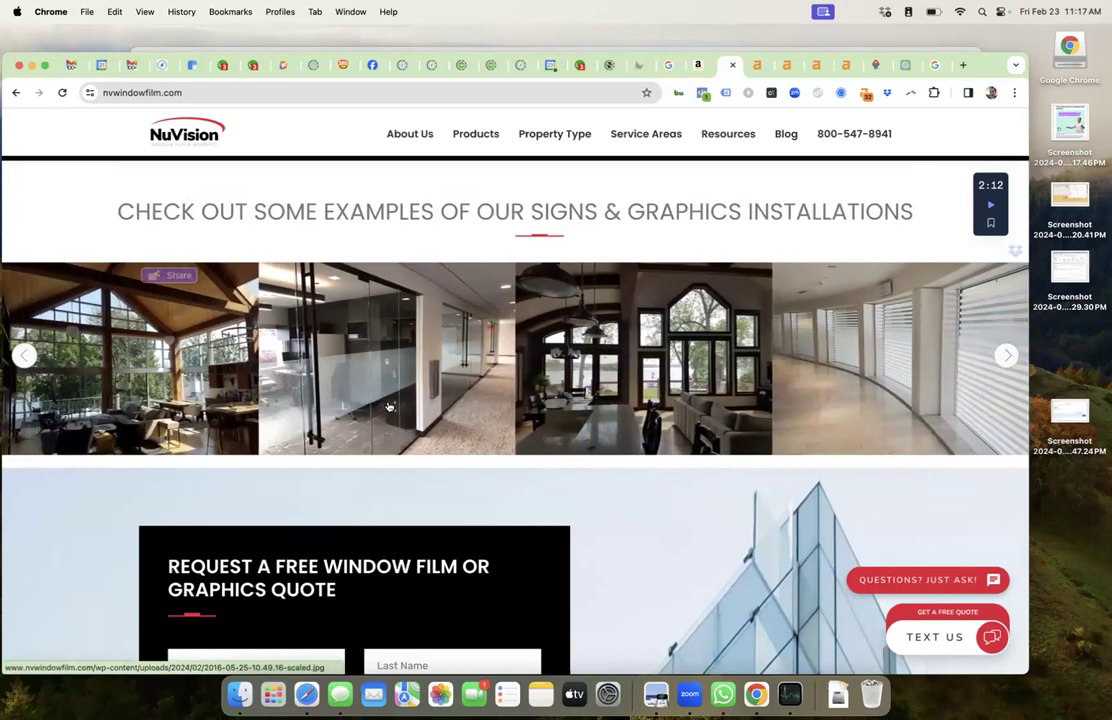
# Step: Examine the homepage's free quote request form, then look back over the hero banner and the product and service tiles
pyautogui.scroll(-2, 389, 406)
pyautogui.scroll(-5, 388, 405)
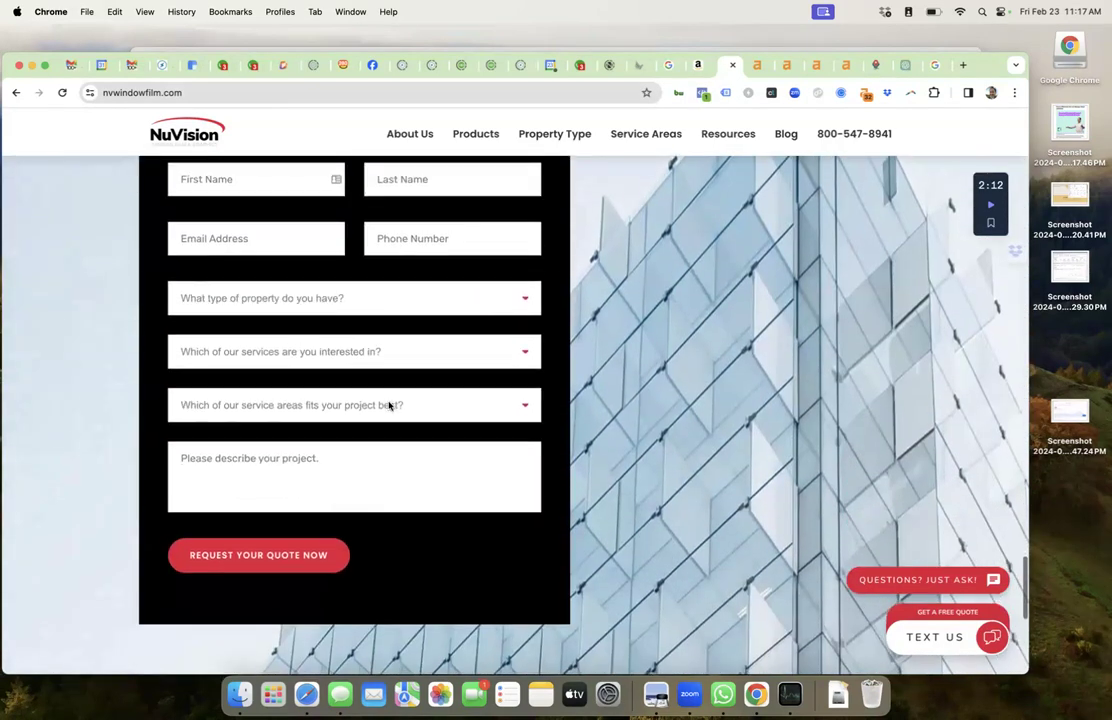
pyautogui.scroll(-1, 389, 405)
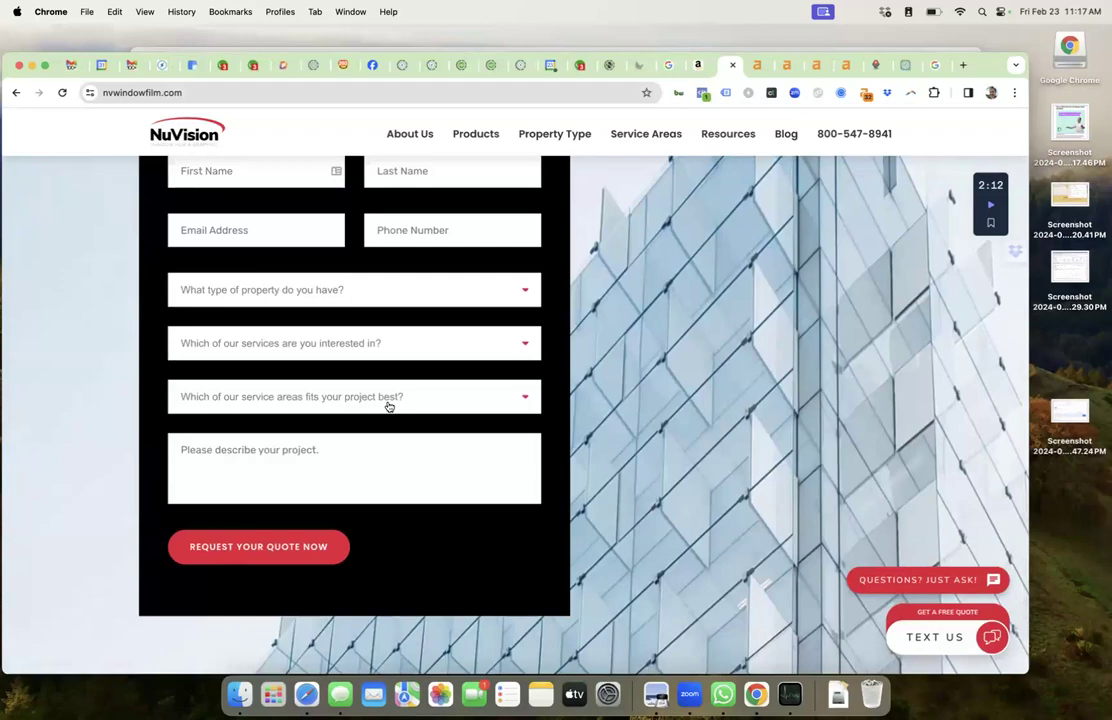
pyautogui.scroll(20, 500, 390)
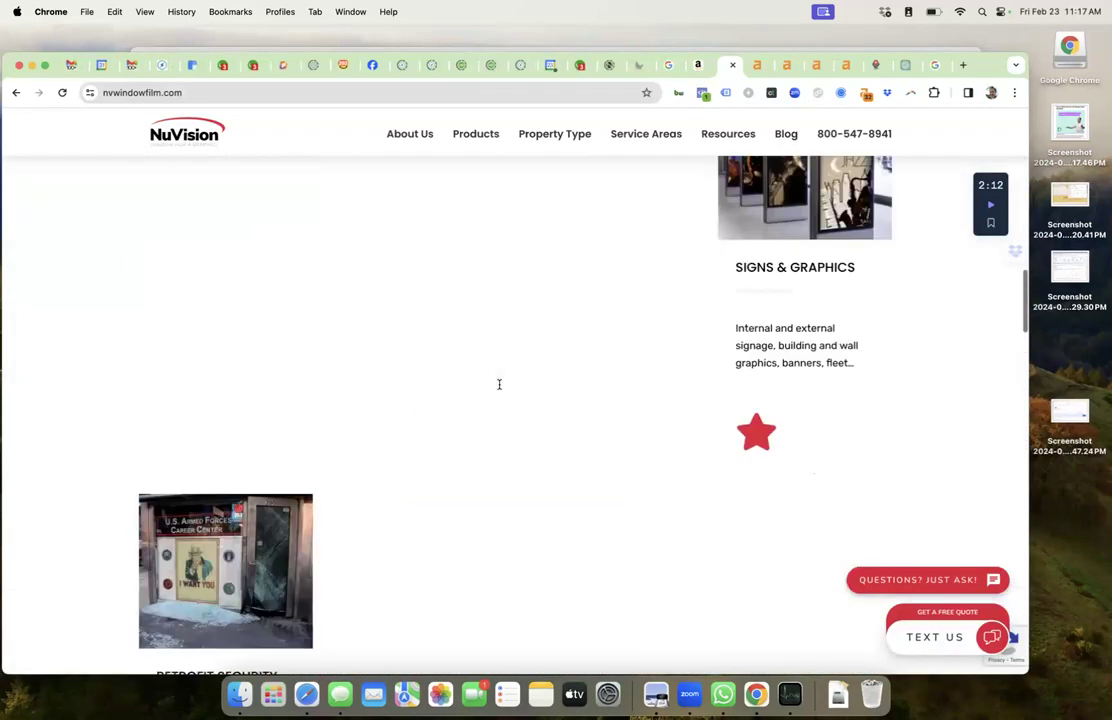
pyautogui.scroll(-2, 500, 390)
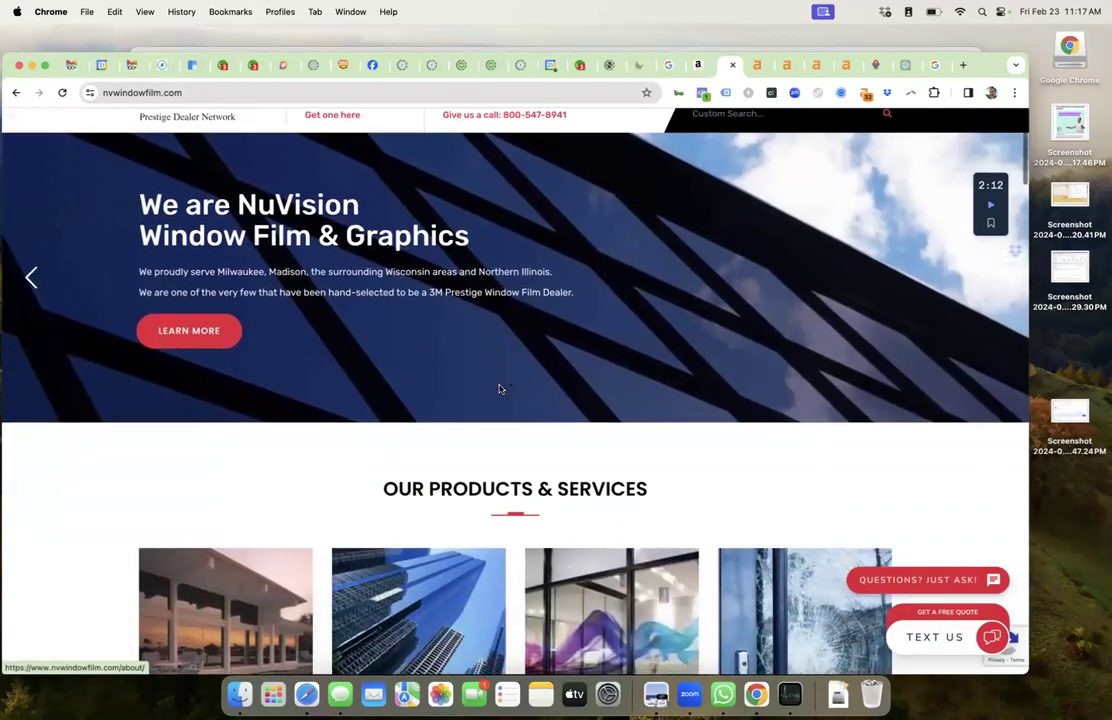
pyautogui.scroll(-3, 500, 390)
pyautogui.scroll(-6, 500, 388)
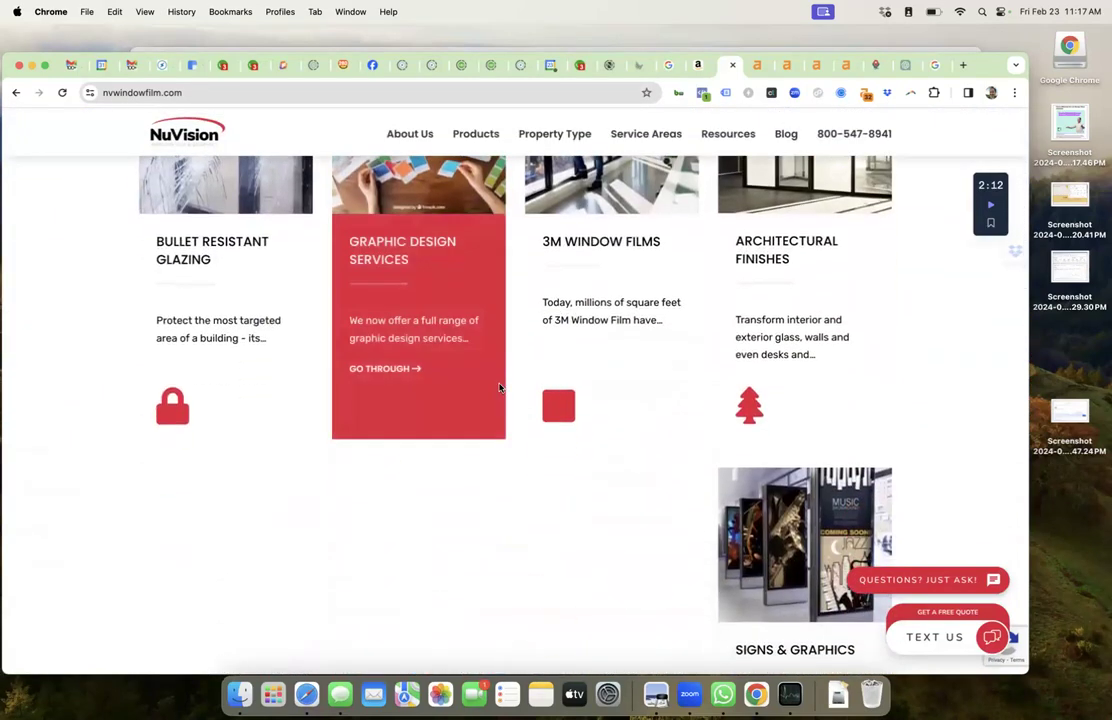
pyautogui.scroll(3, 500, 388)
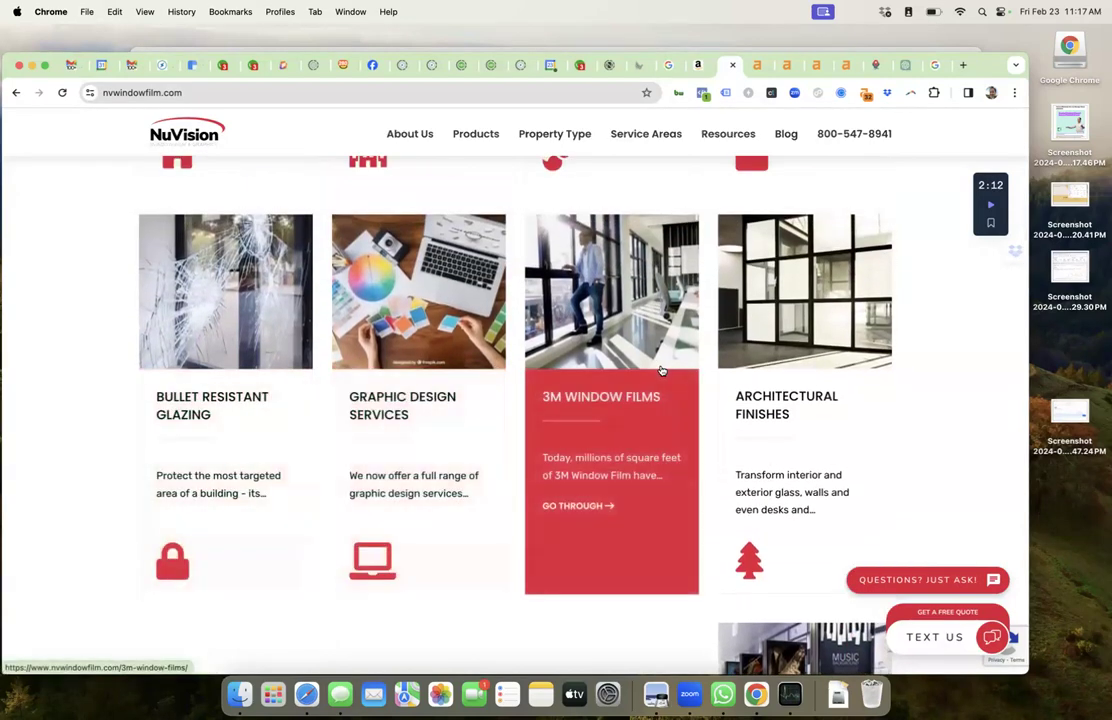
pyautogui.scroll(-5, 662, 421)
pyautogui.scroll(10, 662, 421)
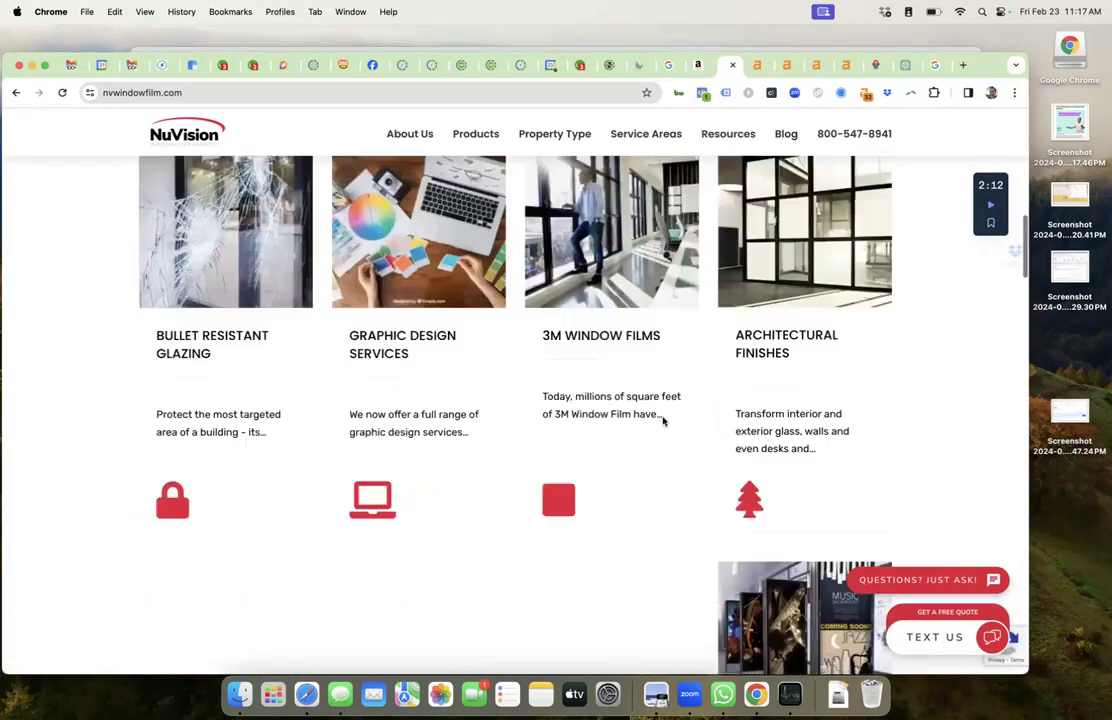
# Step: Return to the ChatGPT conversation, highlight the closing summary of the SEO advice, and look back through the E-E-A-T recommendations and submitted keyword report
pyautogui.click(907, 66)
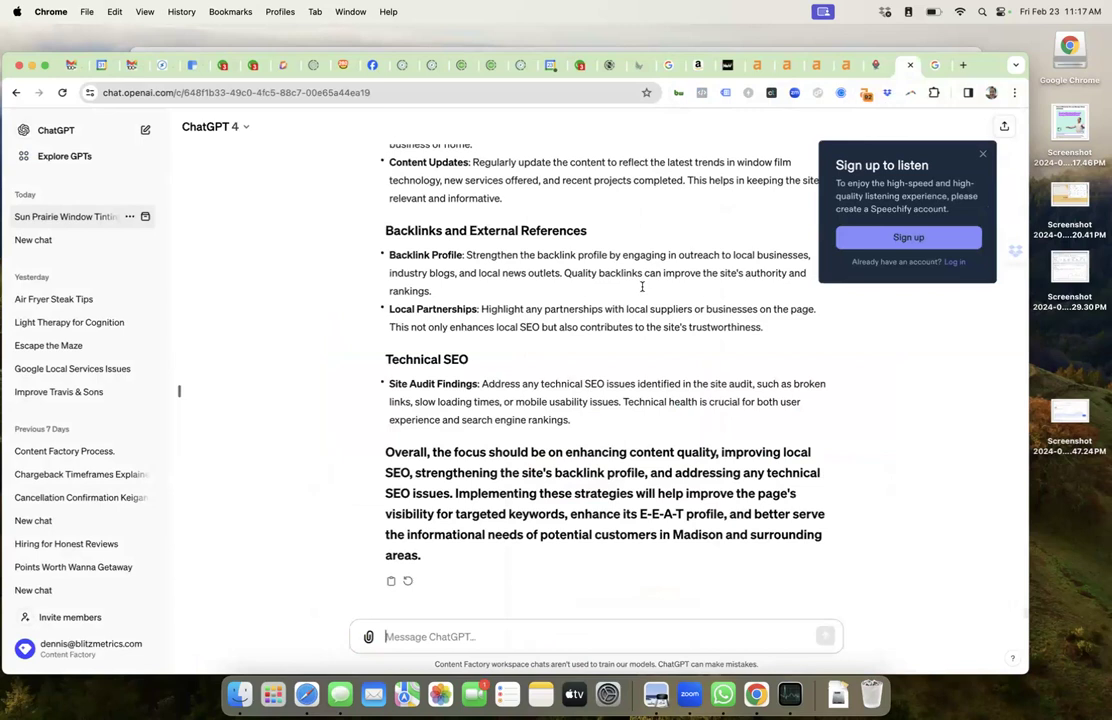
pyautogui.moveTo(430, 451); pyautogui.dragTo(518, 545)
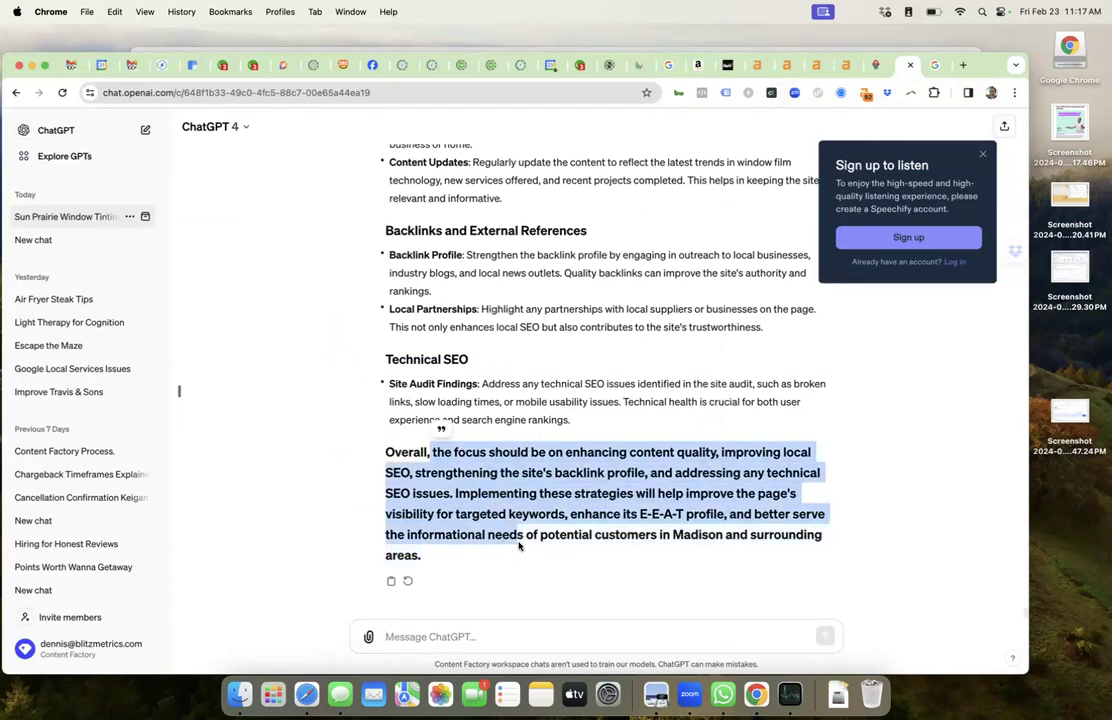
pyautogui.scroll(15, 518, 545)
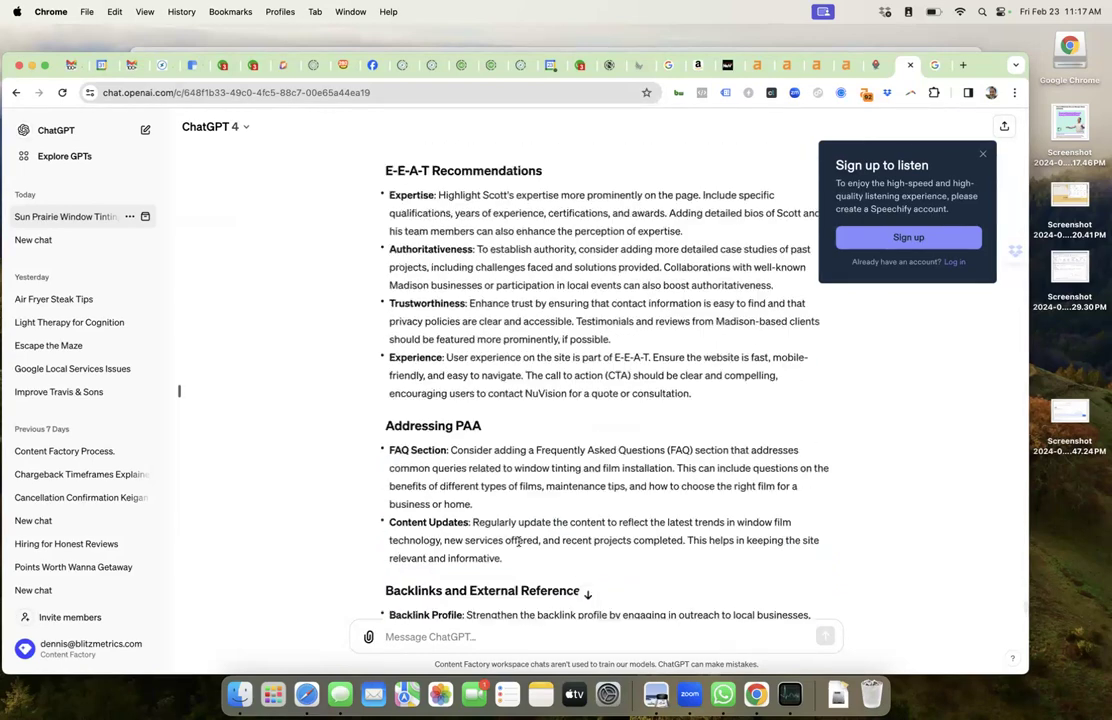
pyautogui.scroll(15, 518, 545)
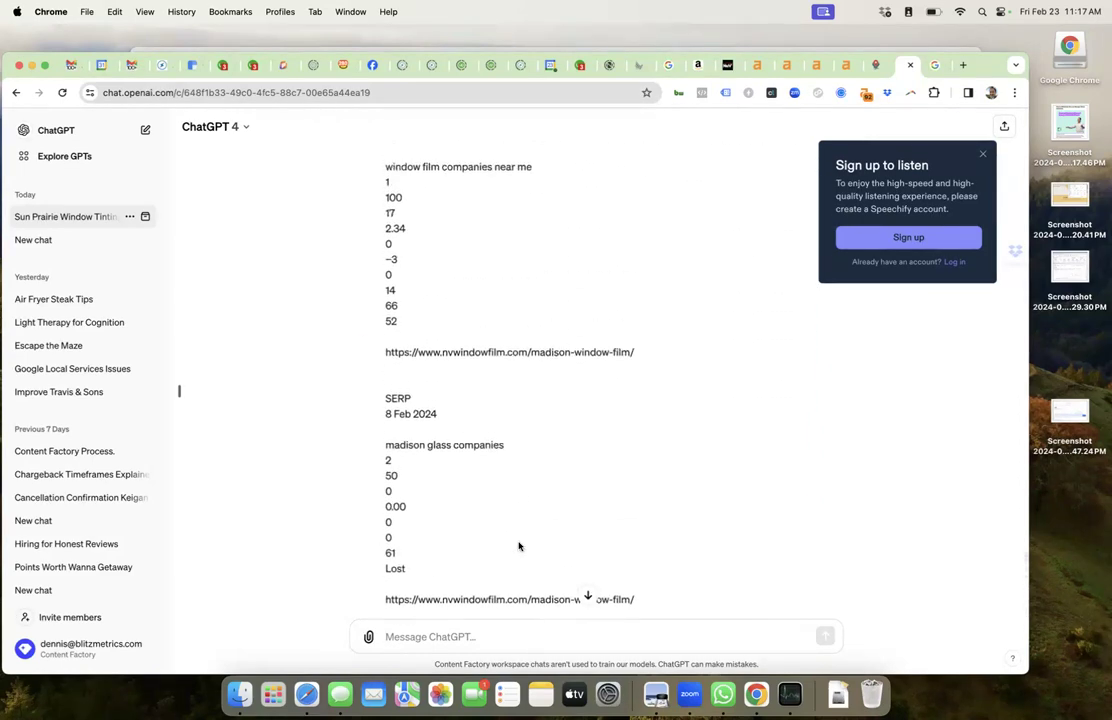
pyautogui.scroll(15, 518, 545)
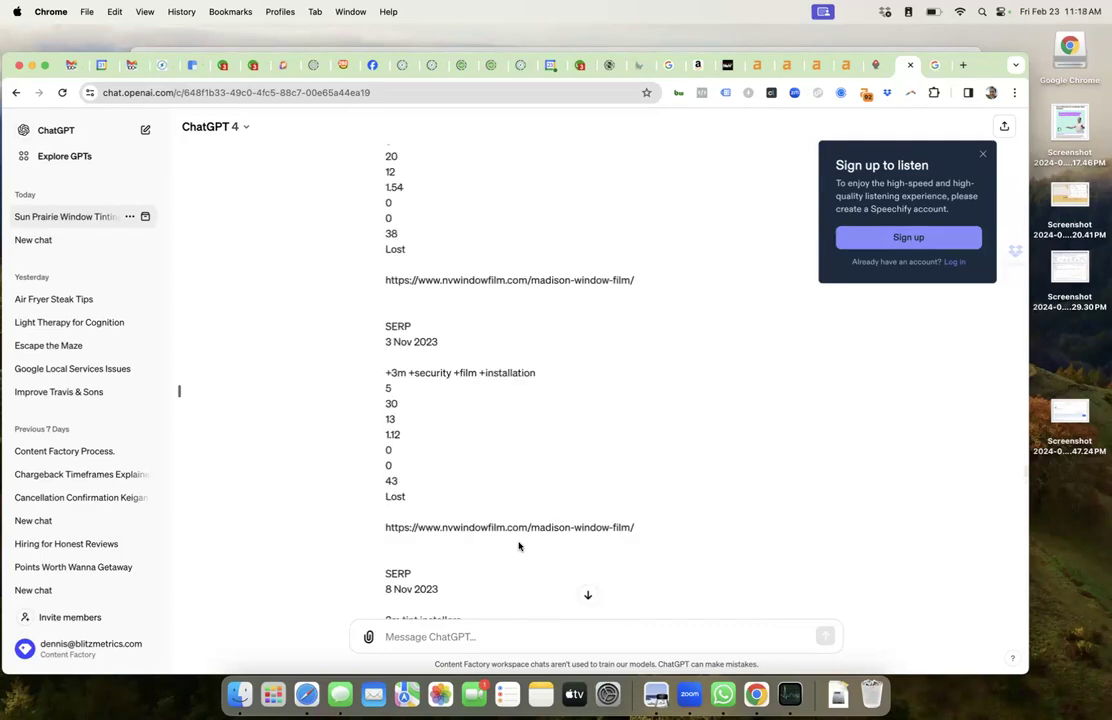
pyautogui.scroll(15, 518, 545)
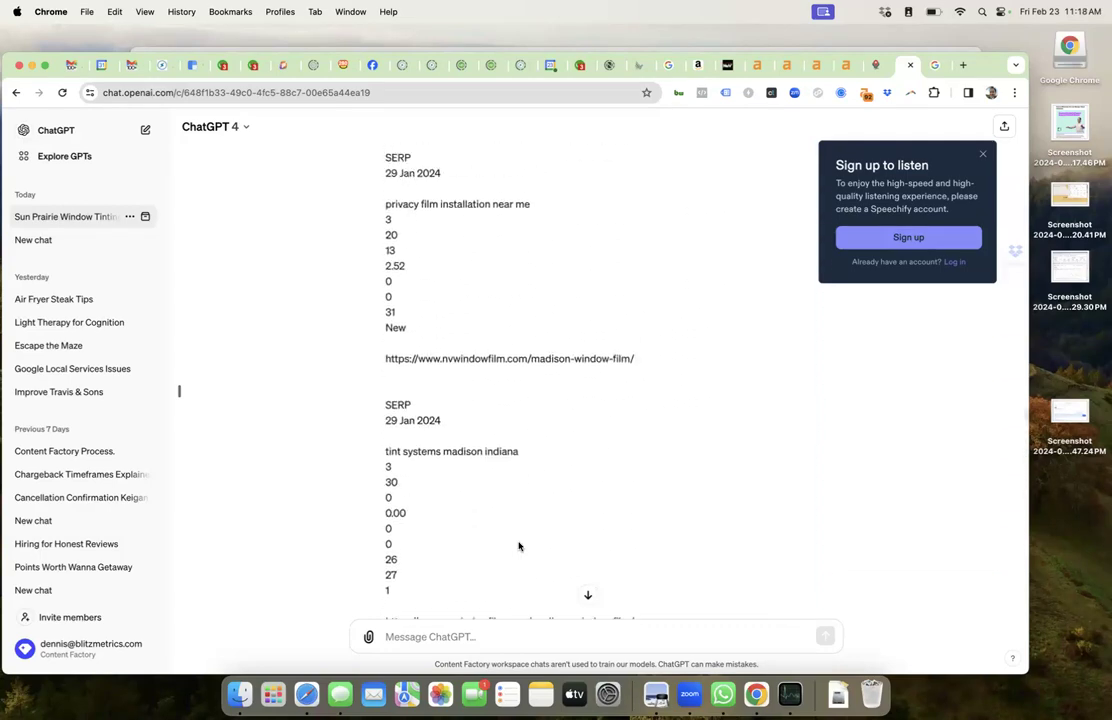
pyautogui.scroll(15, 518, 547)
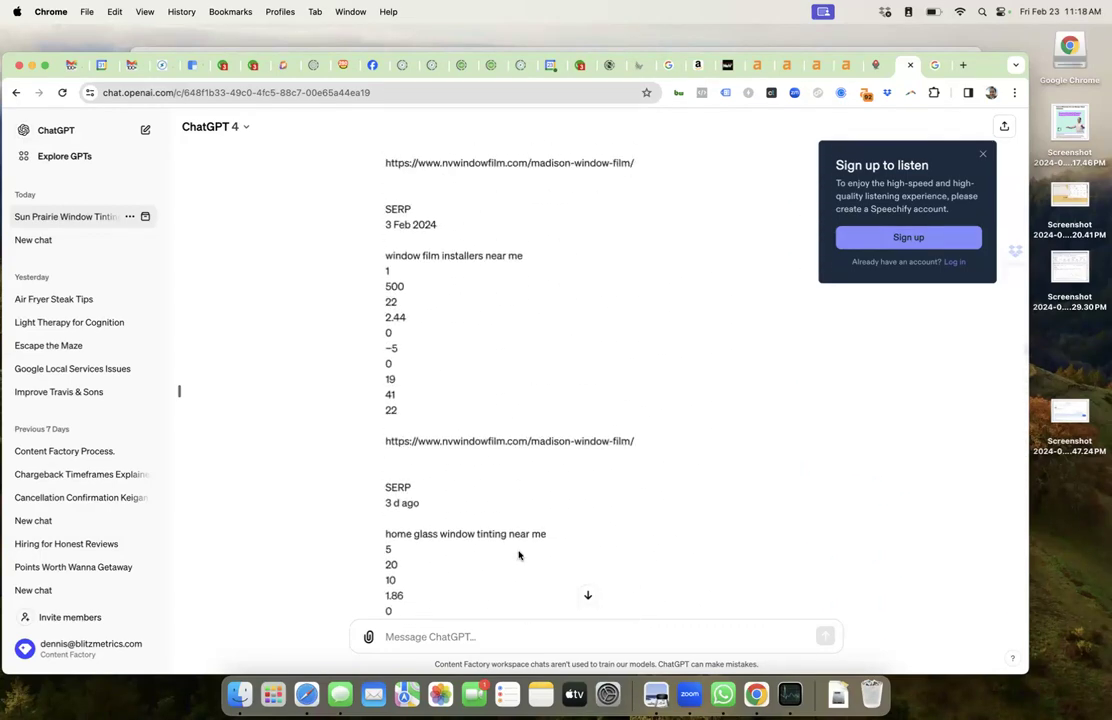
# Step: Reread ChatGPT's earlier critique of the Madison page, from About Us to Overall Suggestions, and dismiss the Speechify sign-up prompt
pyautogui.scroll(5, 518, 555)
pyautogui.scroll(-10, 518, 555)
pyautogui.scroll(10, 518, 555)
pyautogui.scroll(5, 518, 555)
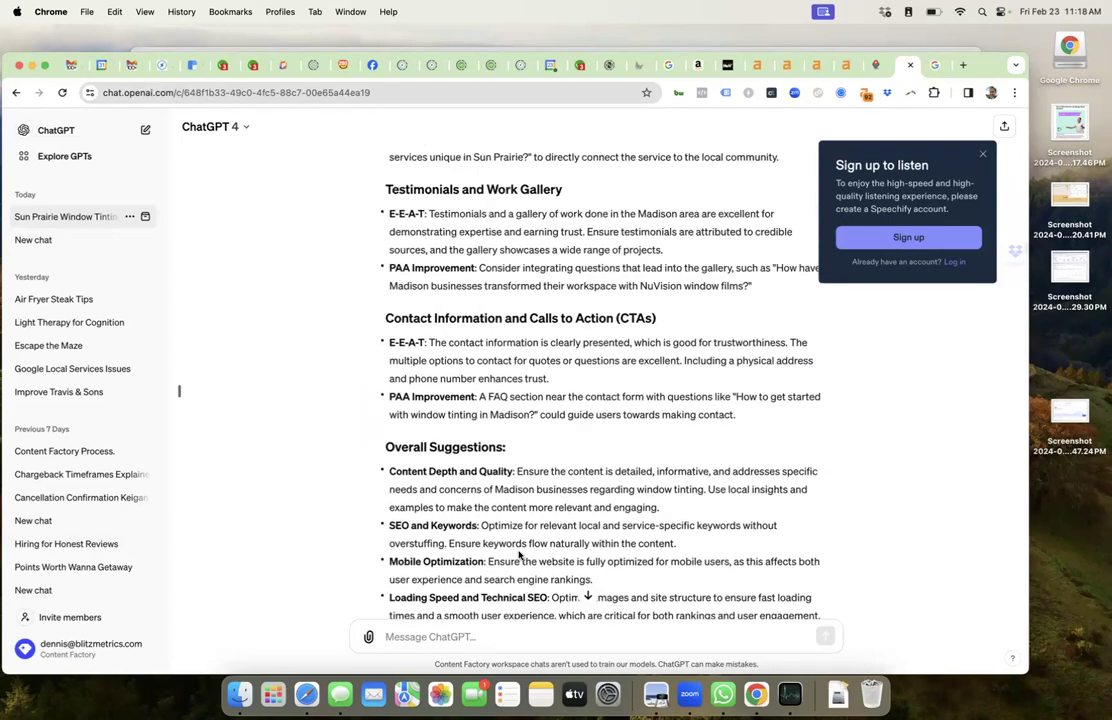
pyautogui.scroll(1, 529, 375)
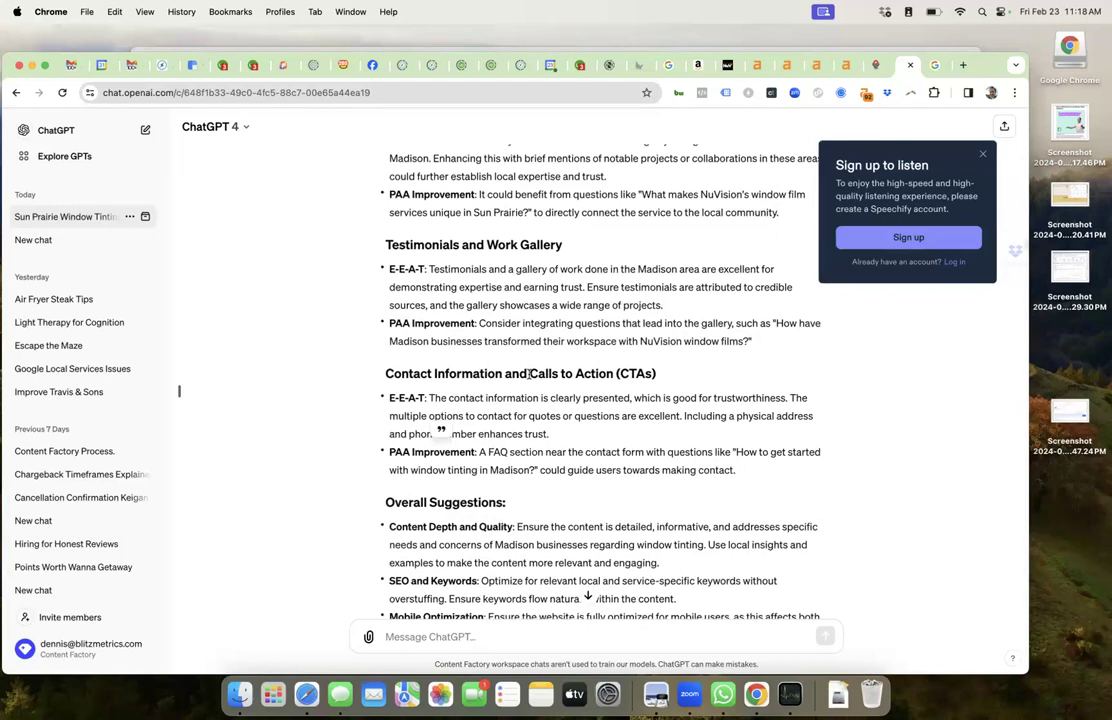
pyautogui.click(981, 157)
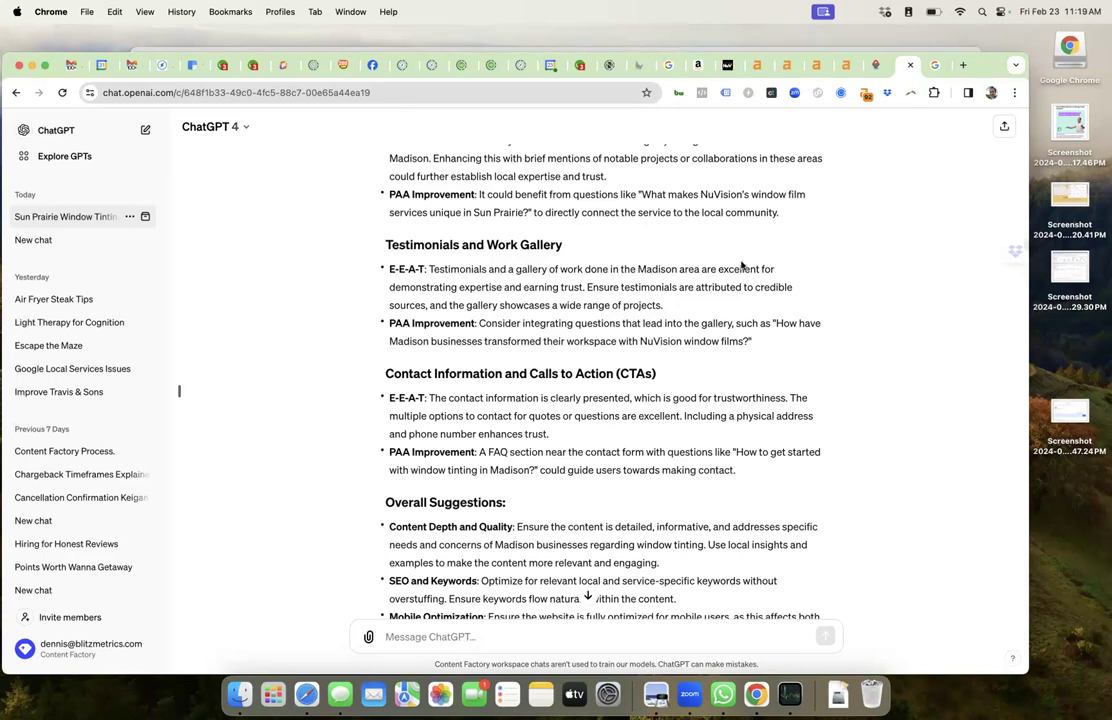
pyautogui.scroll(10, 742, 266)
pyautogui.scroll(6, 722, 283)
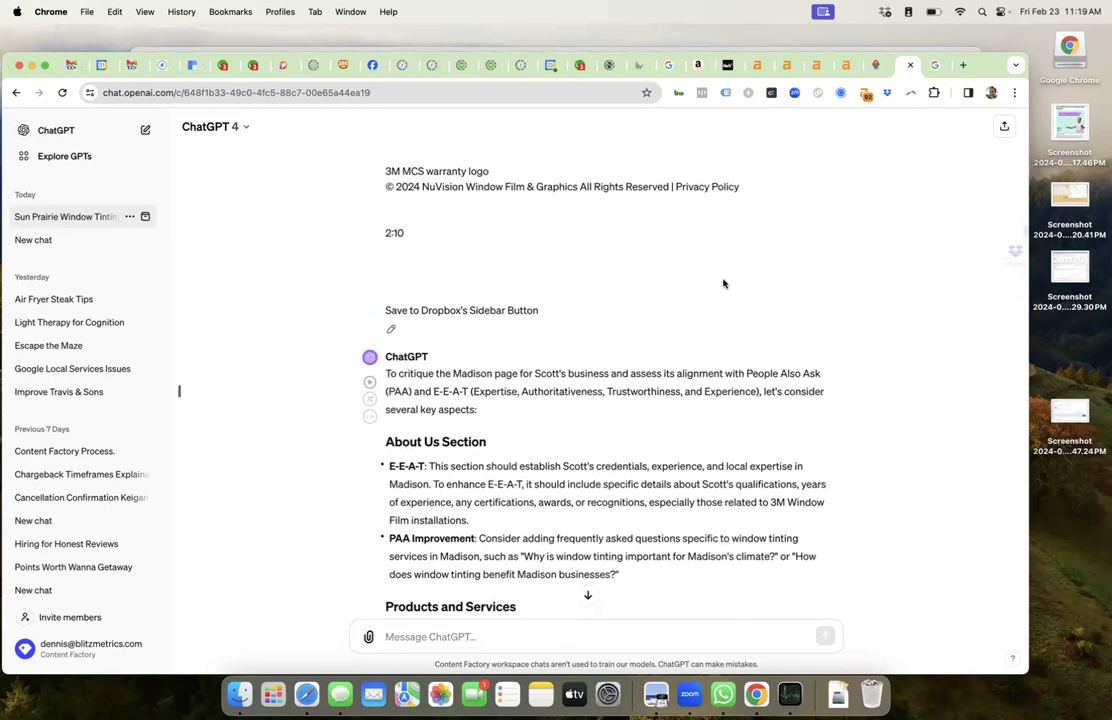
pyautogui.scroll(-10, 722, 283)
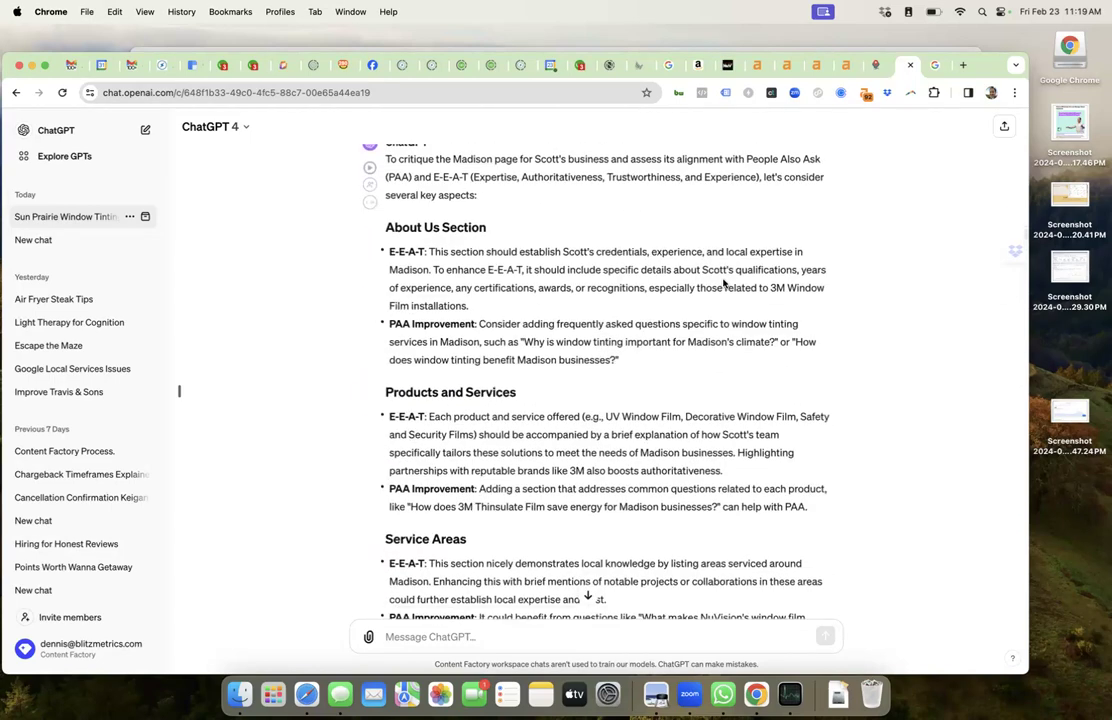
# Step: Close the Ahrefs backlinks report and the organic keywords reports for the Madison chamber listing and the whole NuVision site
pyautogui.click(789, 66)
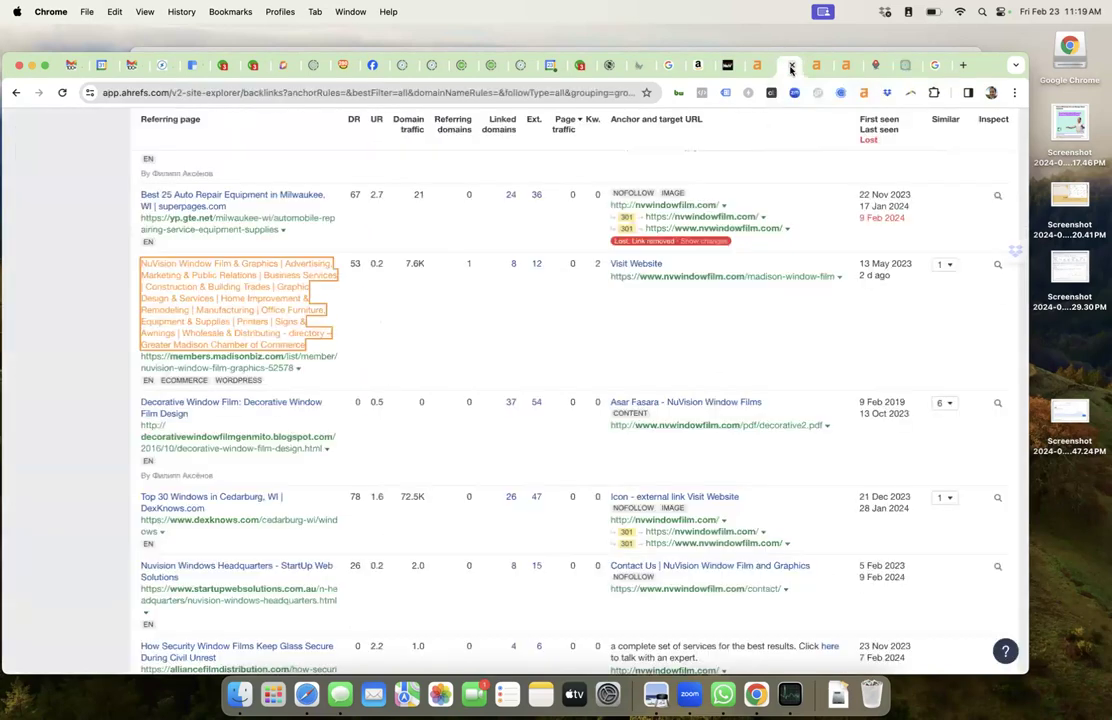
pyautogui.click(791, 66)
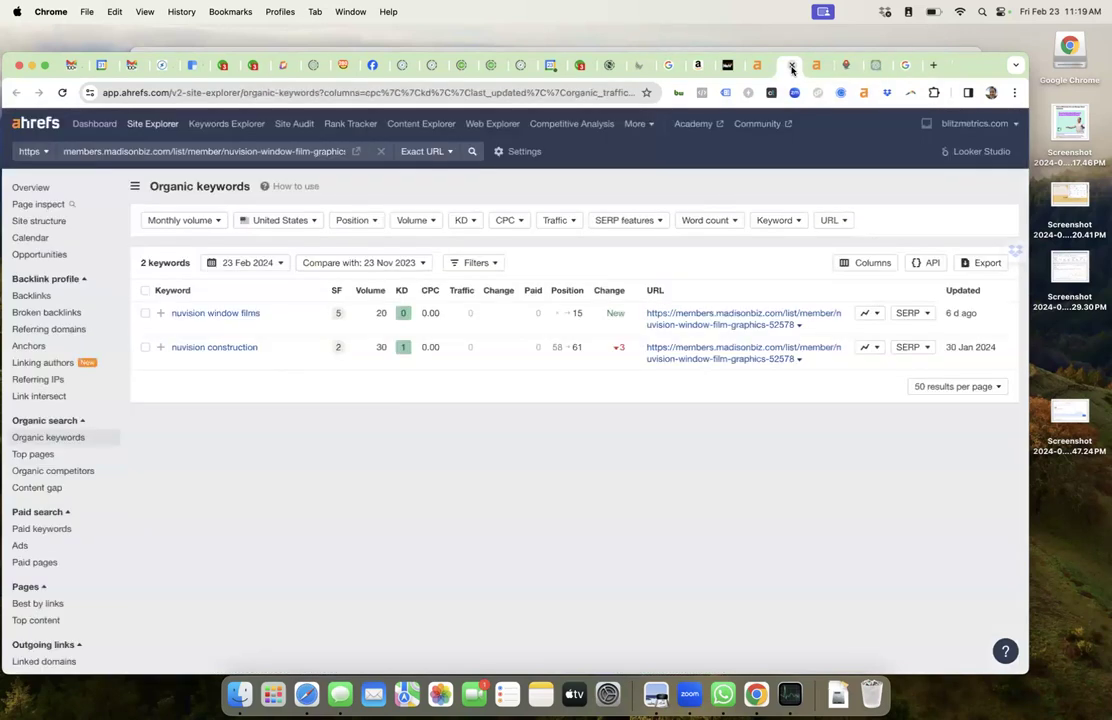
pyautogui.click(791, 66)
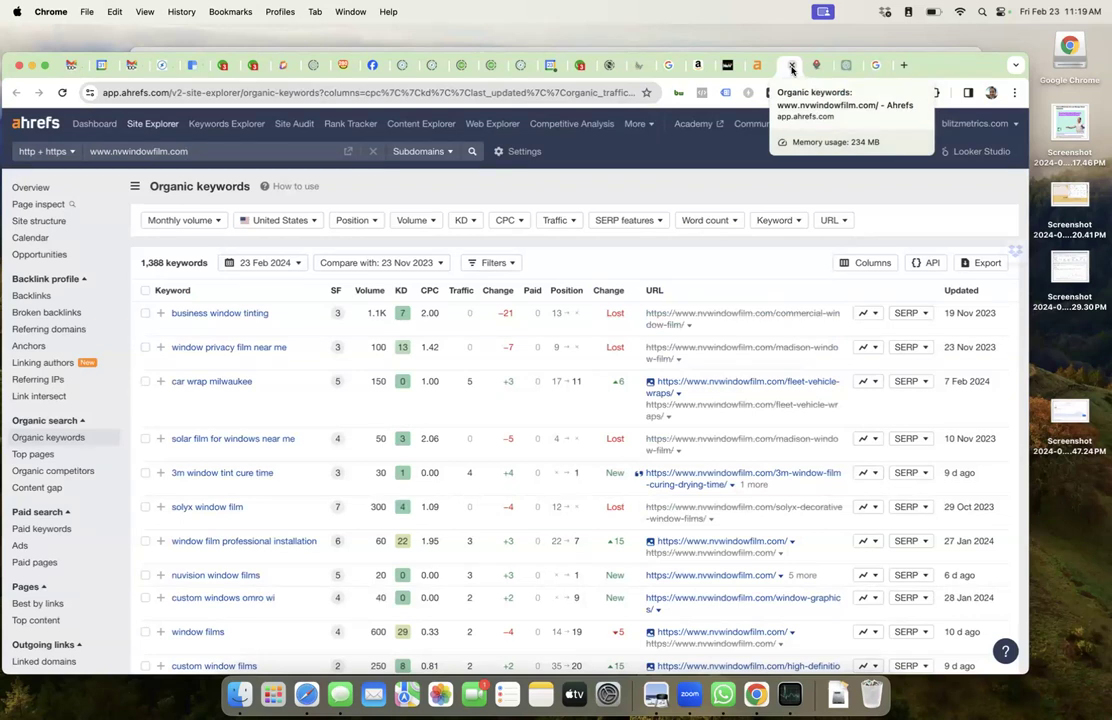
pyautogui.click(791, 66)
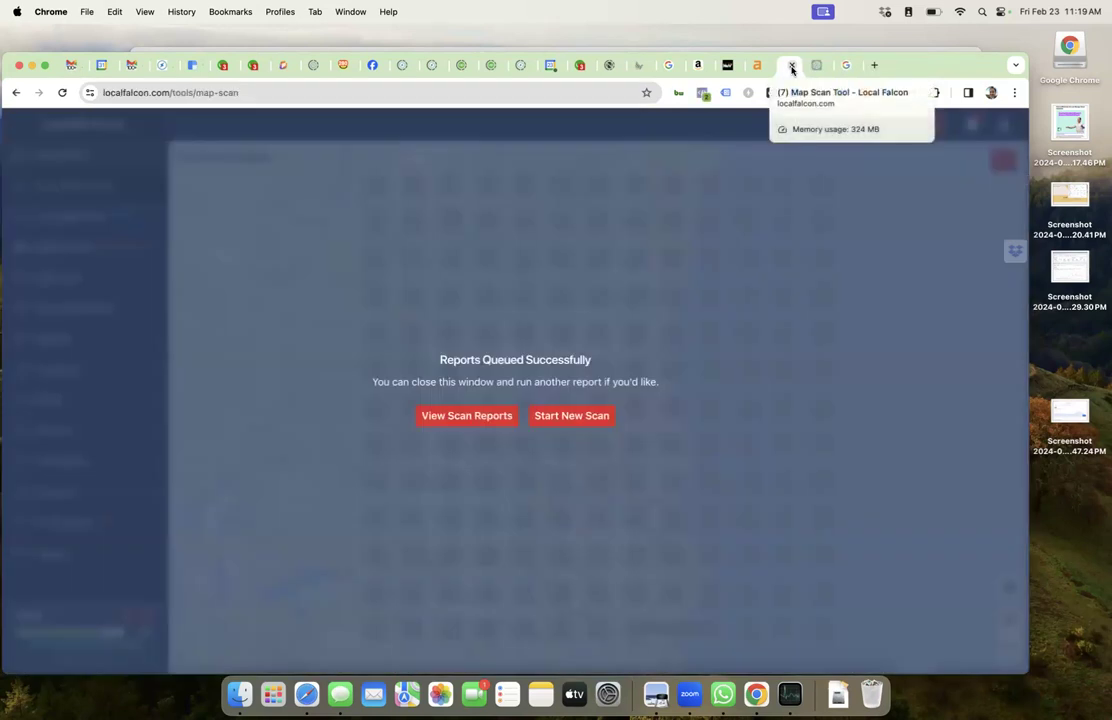
# Step: Try to open Local Falcon's scan reports, reload the page, and retry from the map scan tool
pyautogui.click(486, 419)
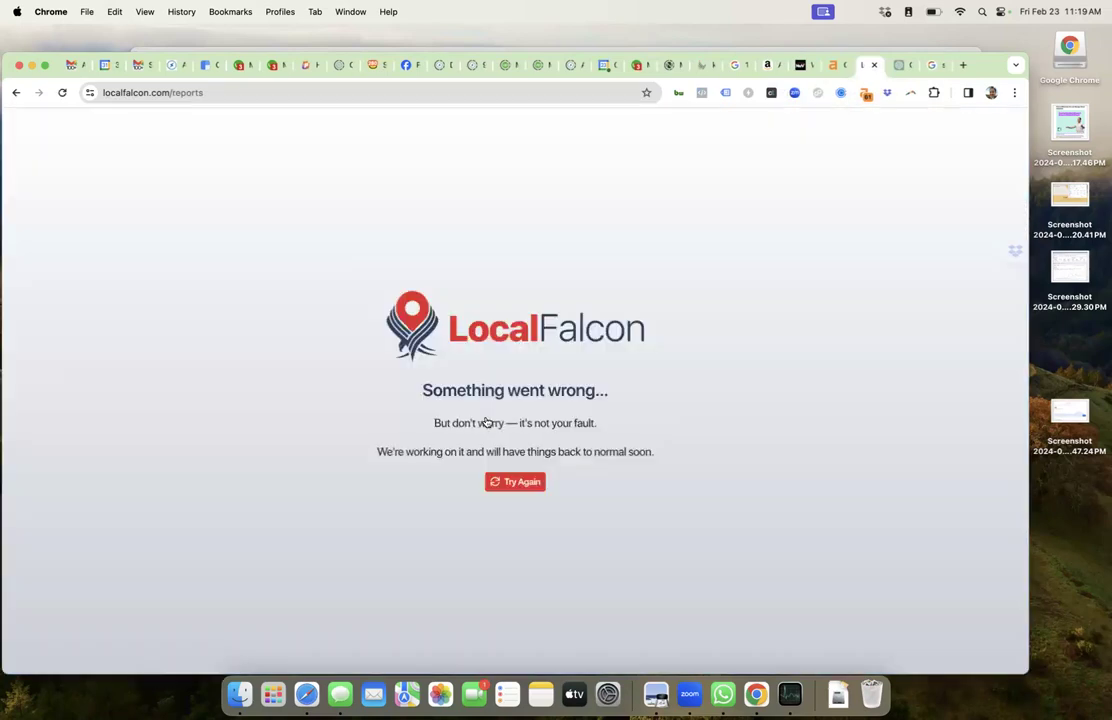
pyautogui.click(361, 90)
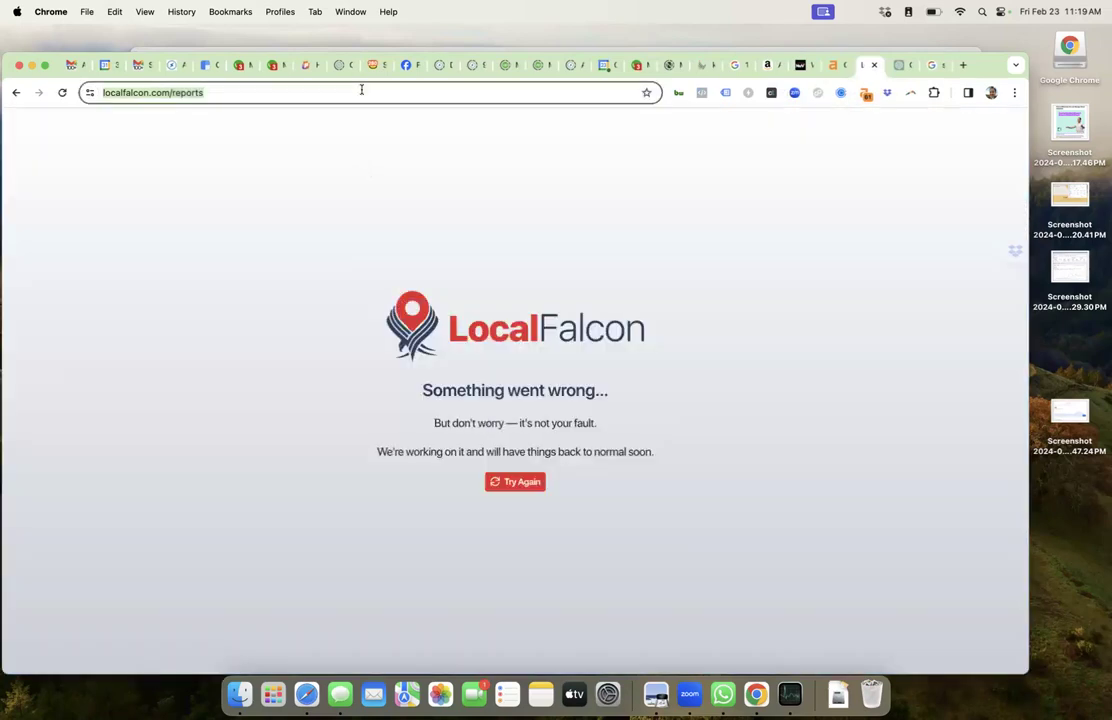
pyautogui.press('Return')
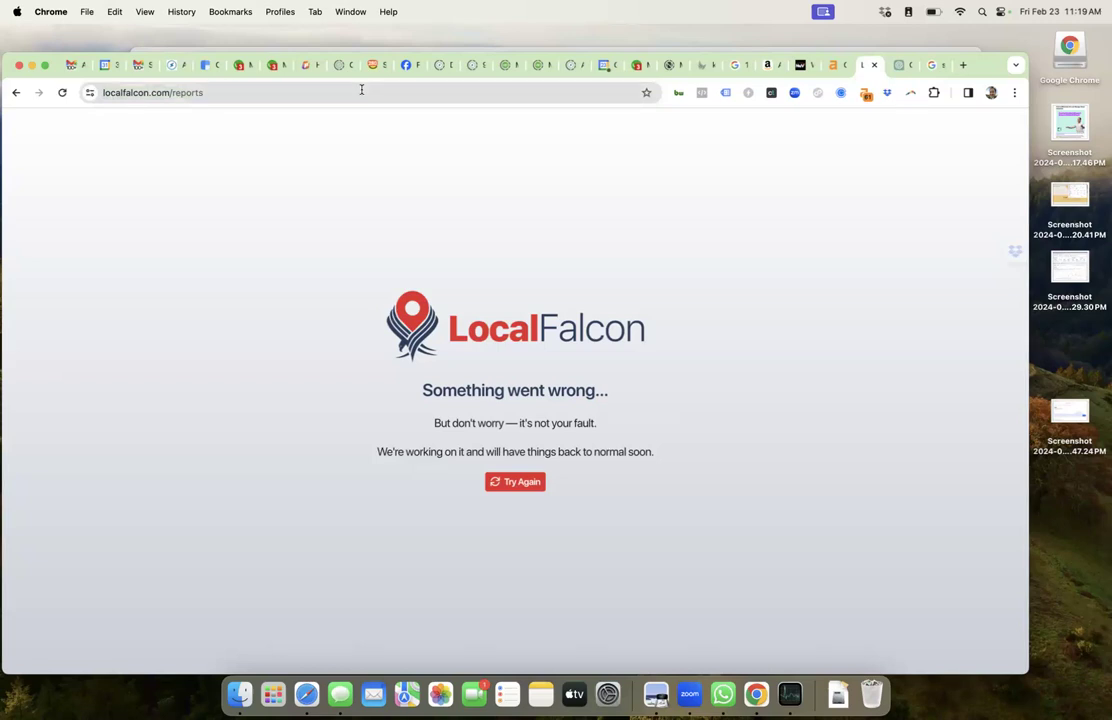
pyautogui.click(17, 93)
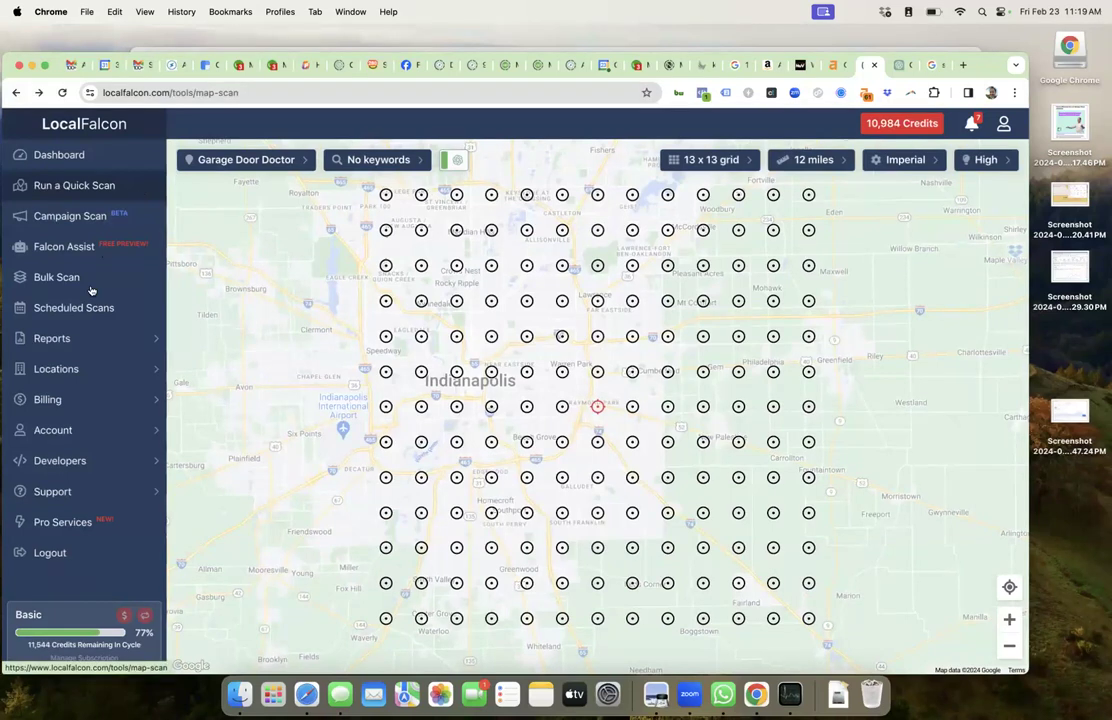
pyautogui.click(89, 341)
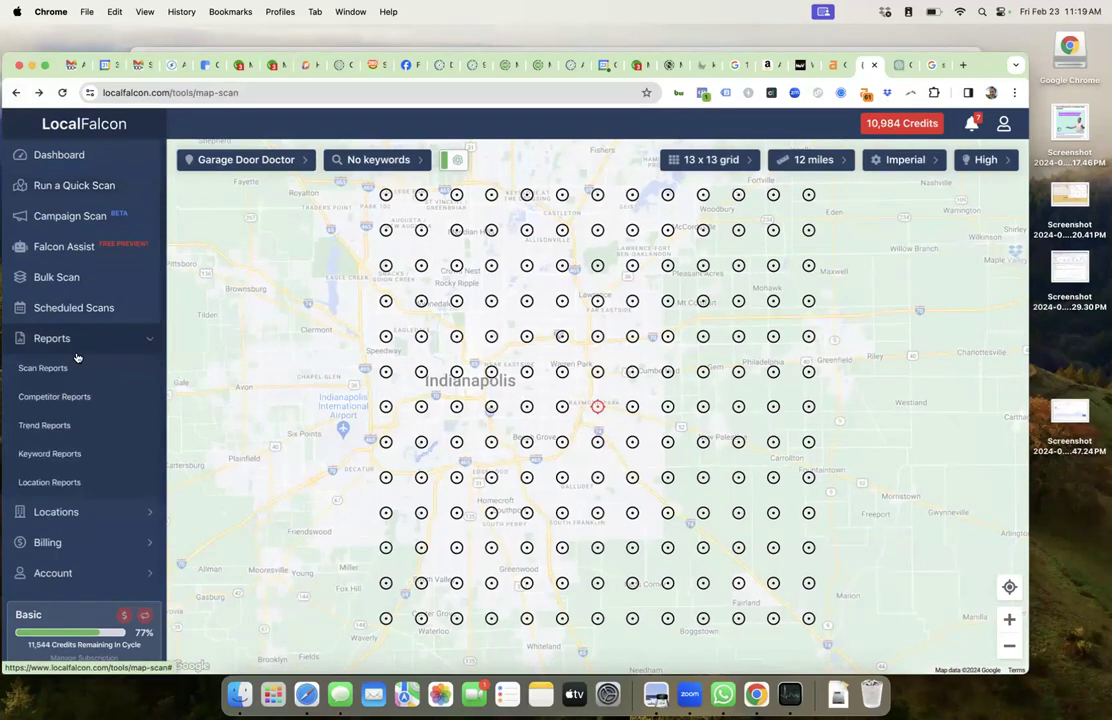
pyautogui.click(72, 368)
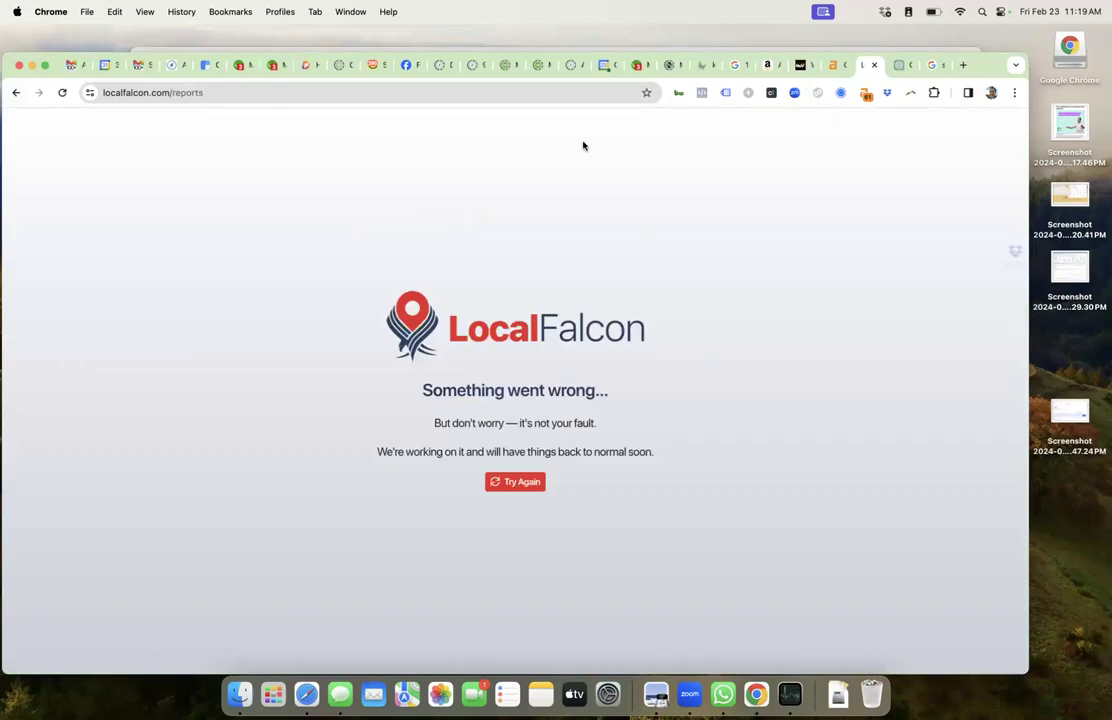
# Step: Look over NuVision's homepage service tiles and banner again, then switch to the Madison page's Ahrefs organic keywords report and clear its text selection
pyautogui.click(801, 66)
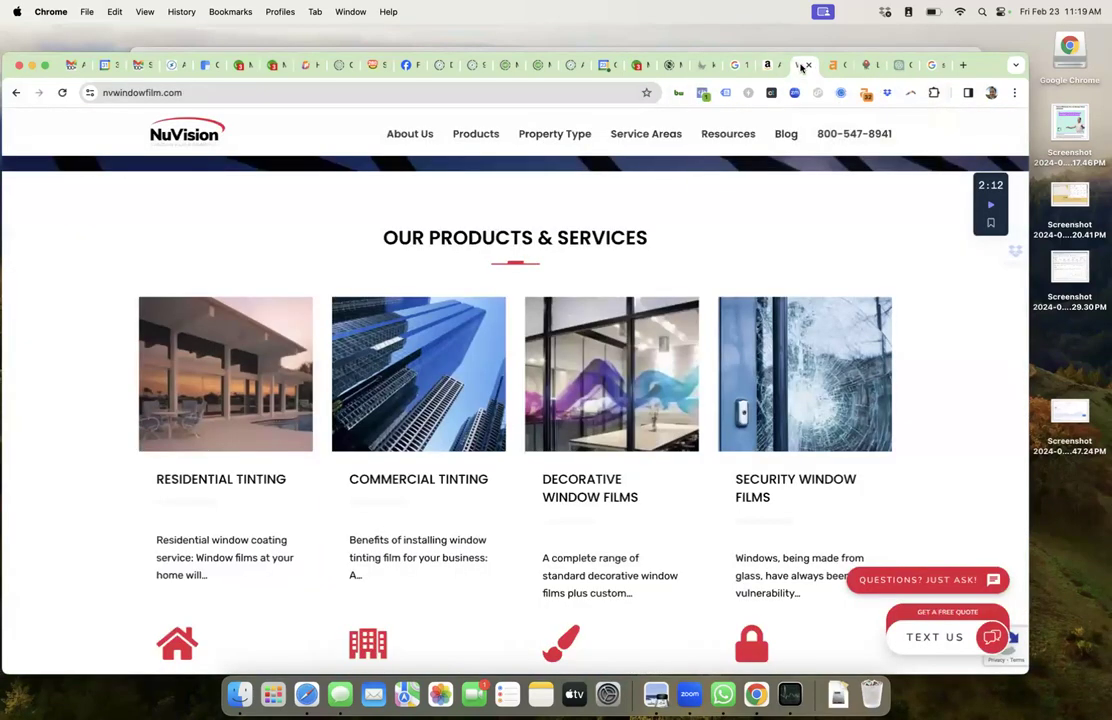
pyautogui.scroll(-5, 634, 303)
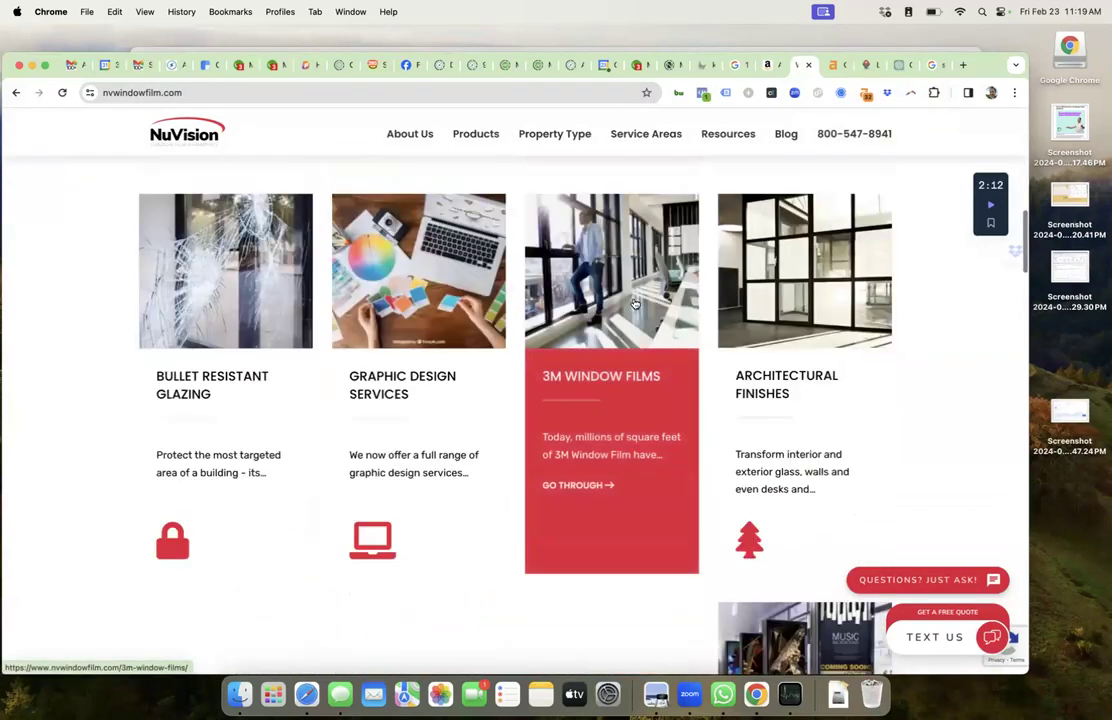
pyautogui.scroll(-3, 634, 303)
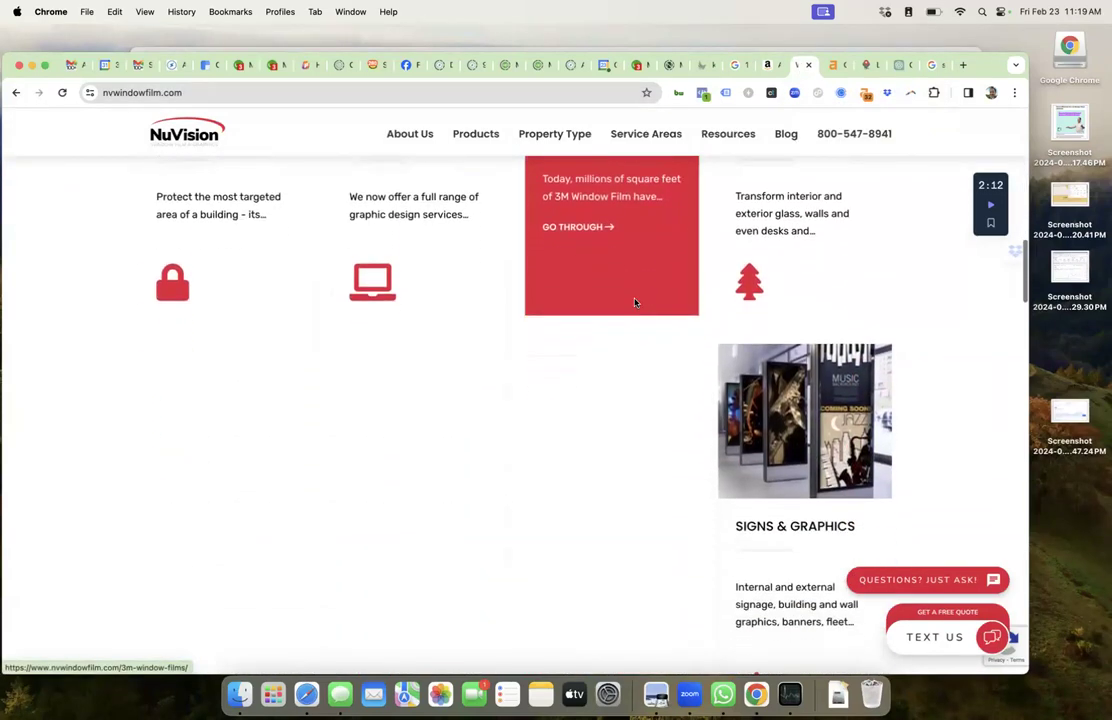
pyautogui.scroll(5, 634, 303)
pyautogui.scroll(8, 634, 303)
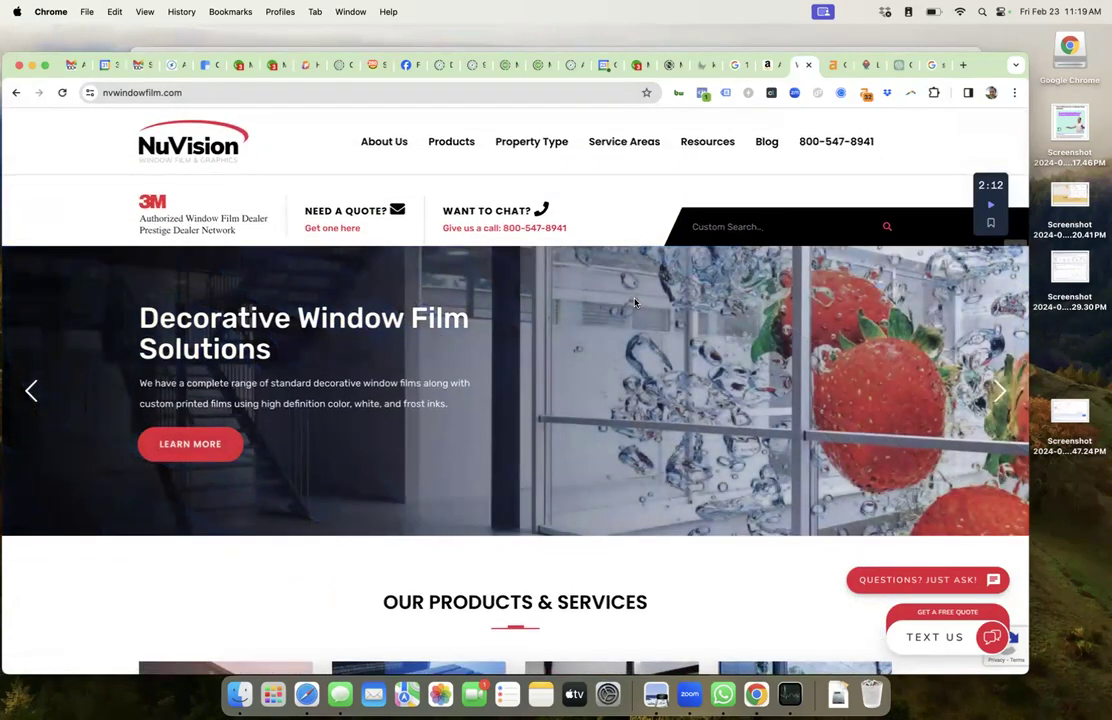
pyautogui.click(837, 66)
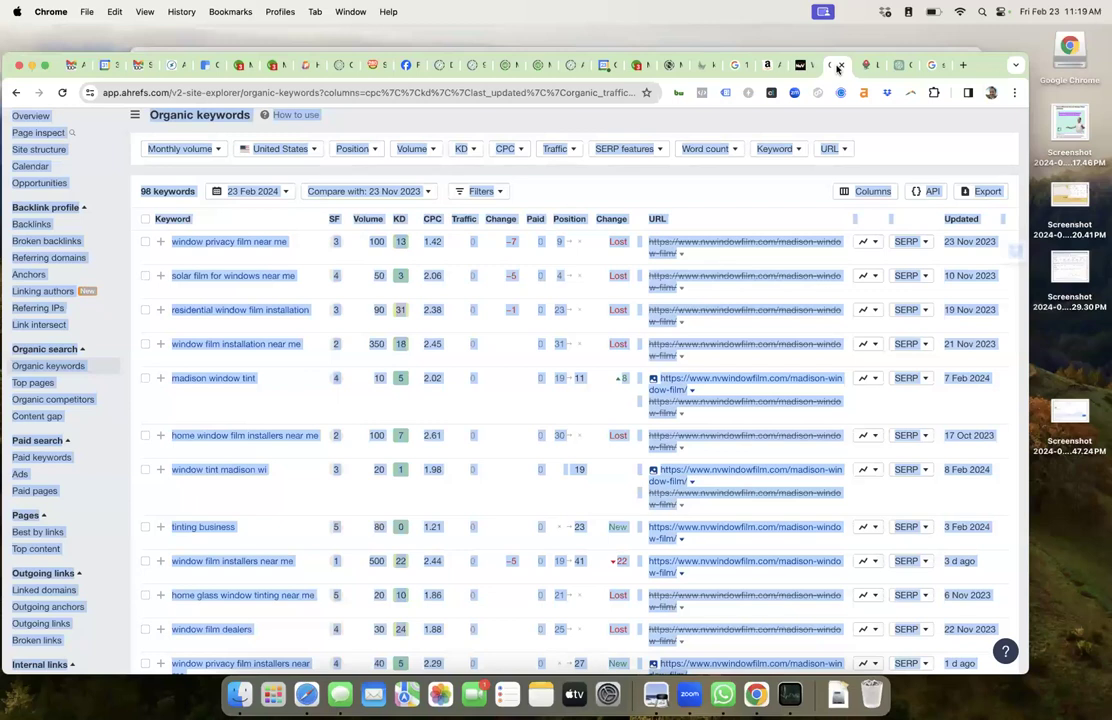
pyautogui.click(836, 122)
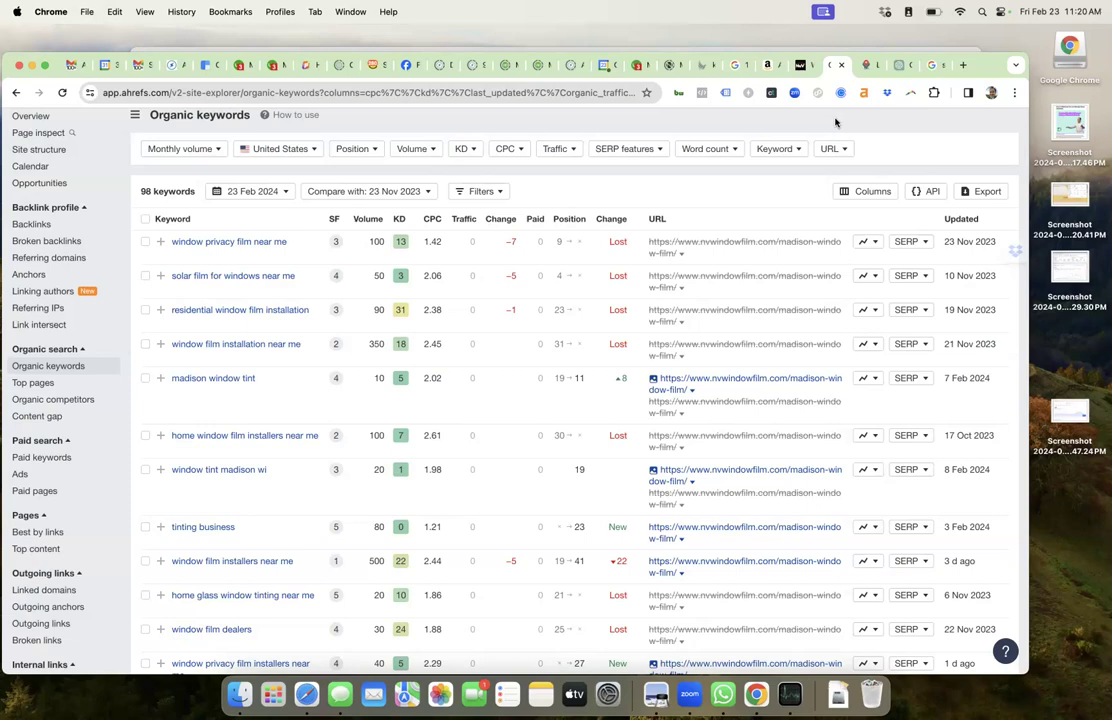
# Step: Skim the Madison page's organic keywords, return to NuVision's homepage, and look through its product categories, including the 3M Window Films range
pyautogui.scroll(-5, 670, 315)
pyautogui.scroll(8, 670, 315)
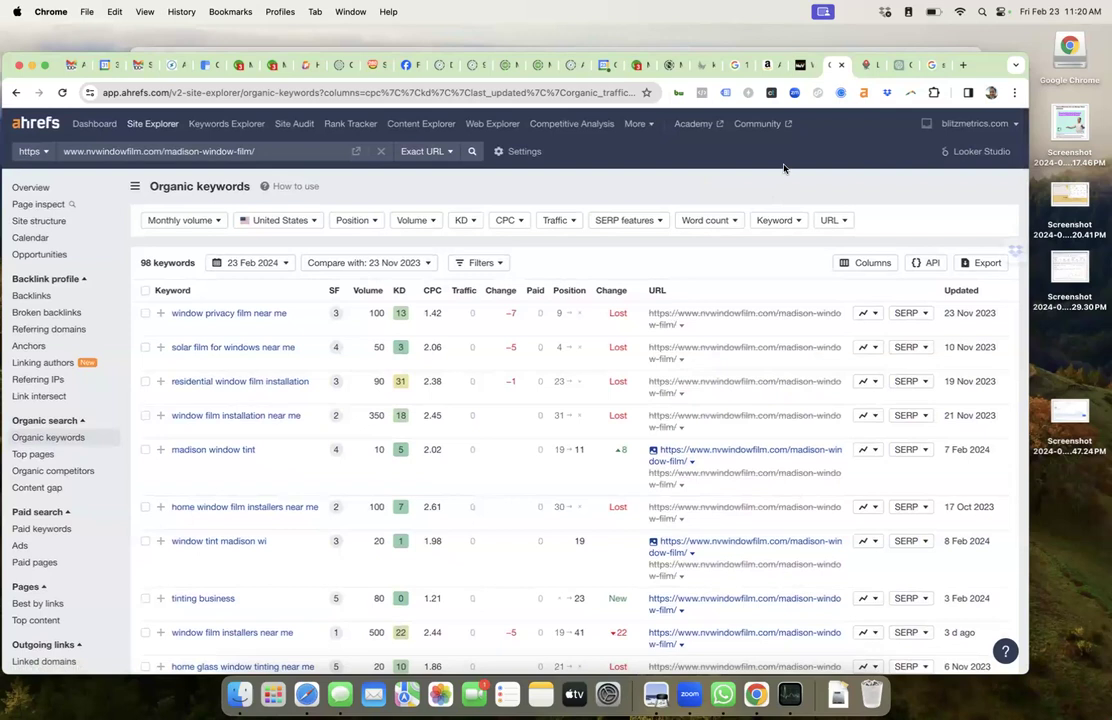
pyautogui.click(801, 67)
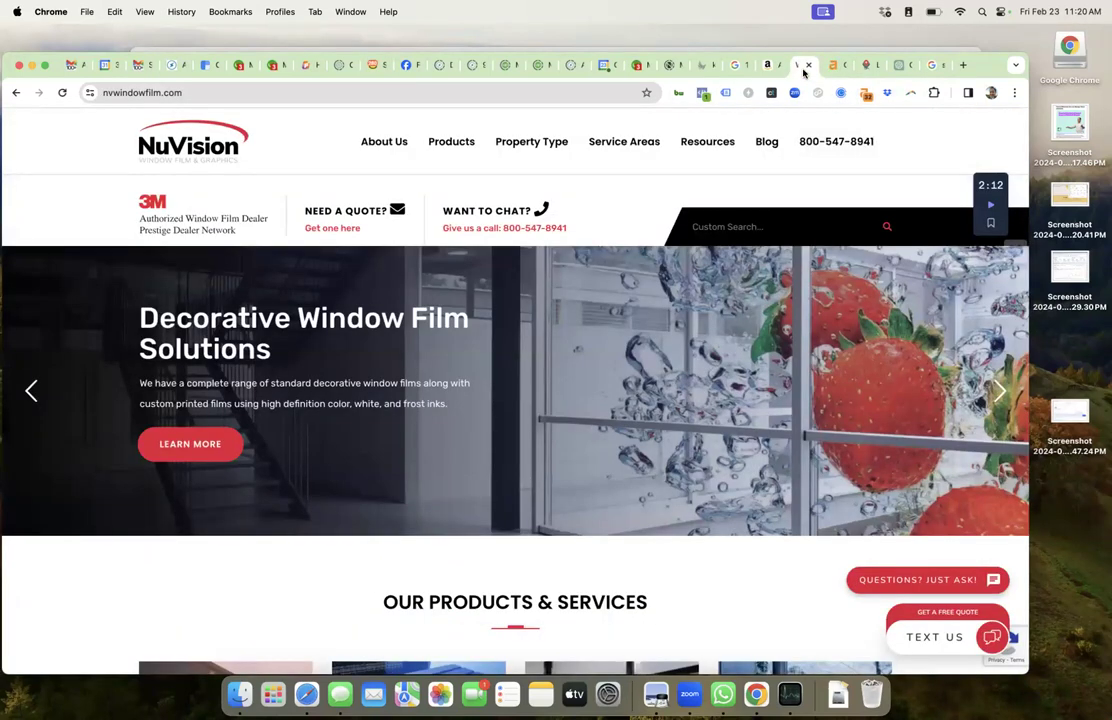
pyautogui.moveTo(455, 141)
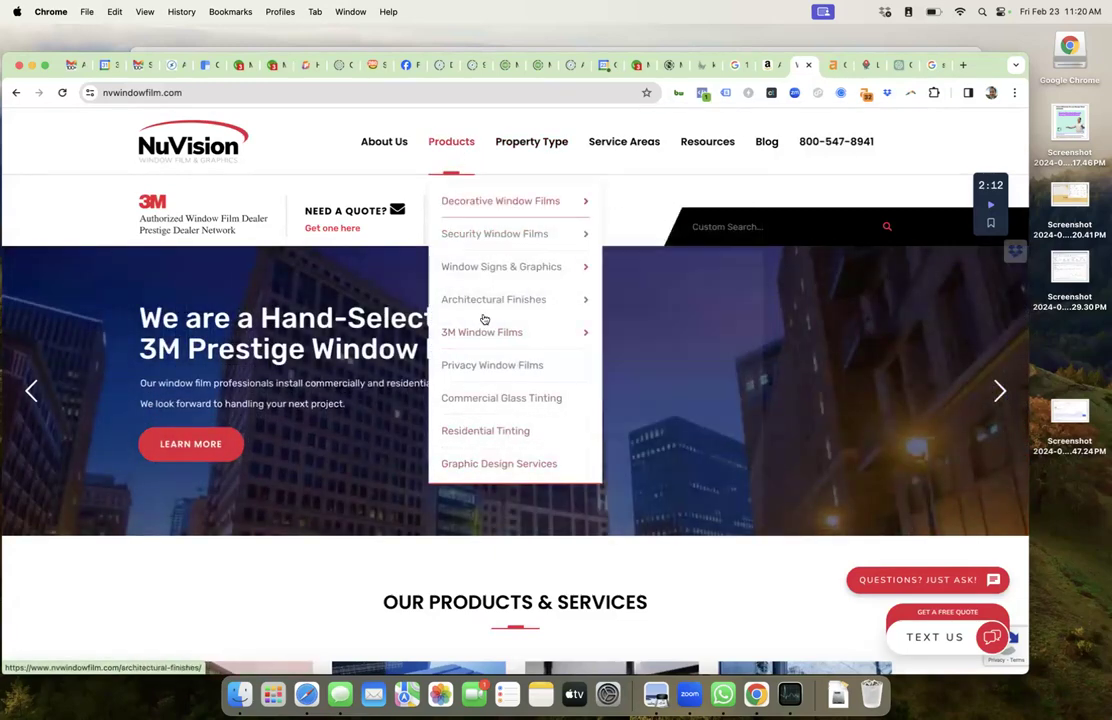
pyautogui.moveTo(474, 248)
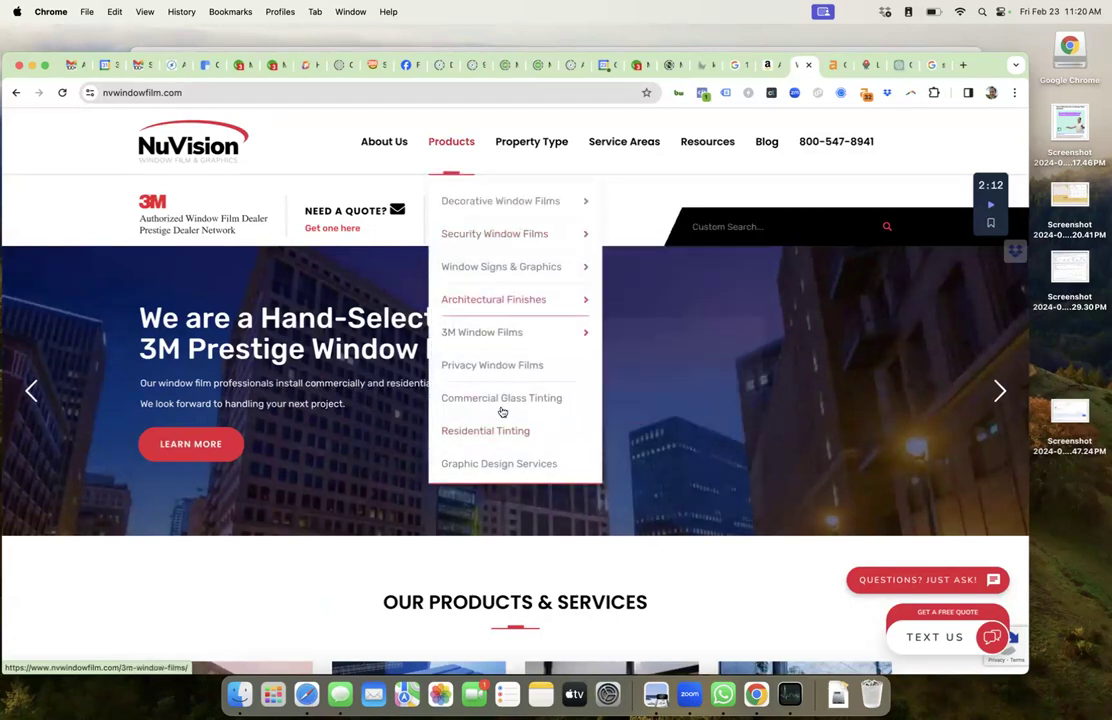
pyautogui.moveTo(490, 340)
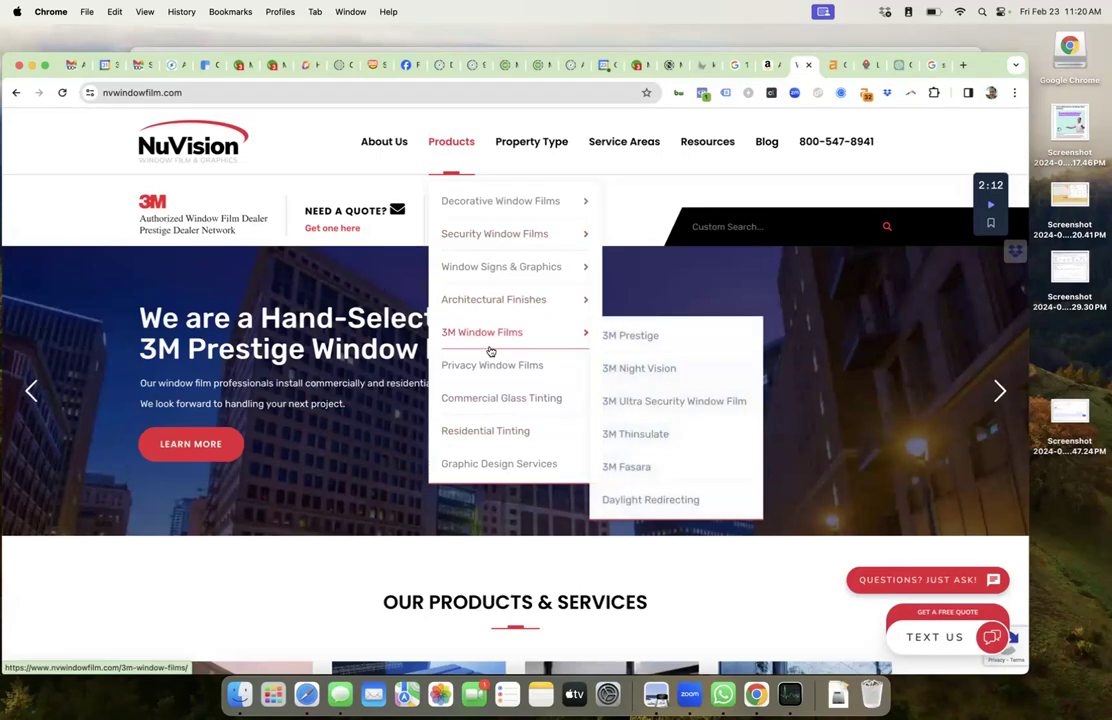
pyautogui.moveTo(479, 300)
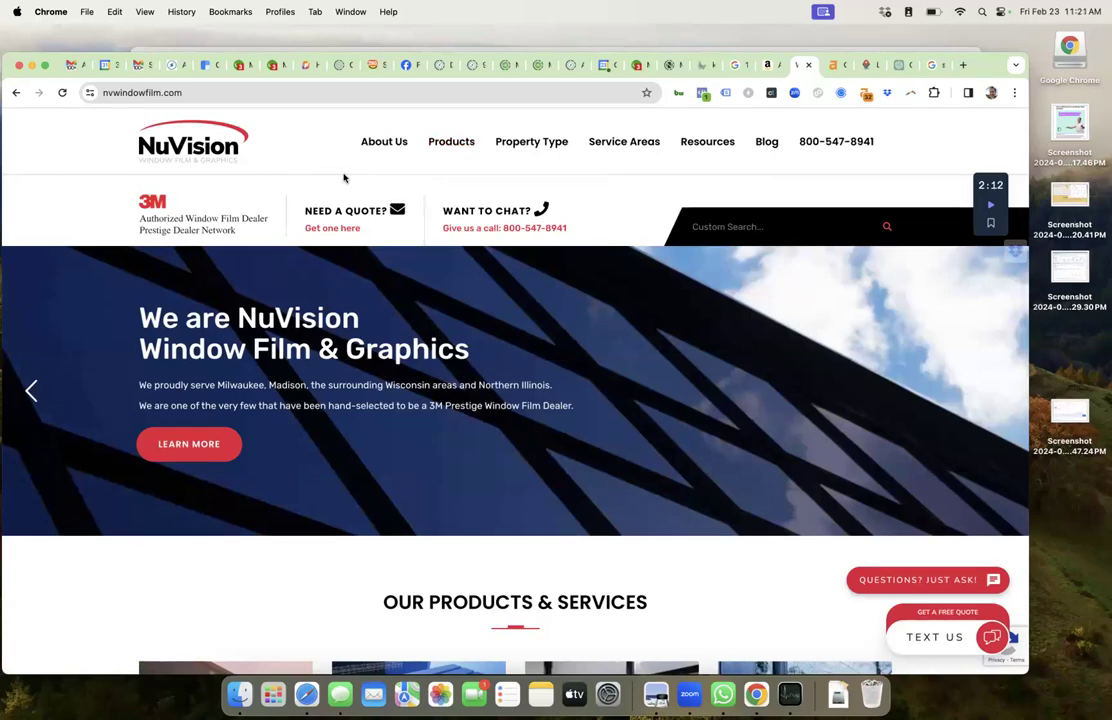
# Step: Review the property types and service areas listed on NuVision's site, and look over the homepage's products and services tiles
pyautogui.moveTo(519, 147)
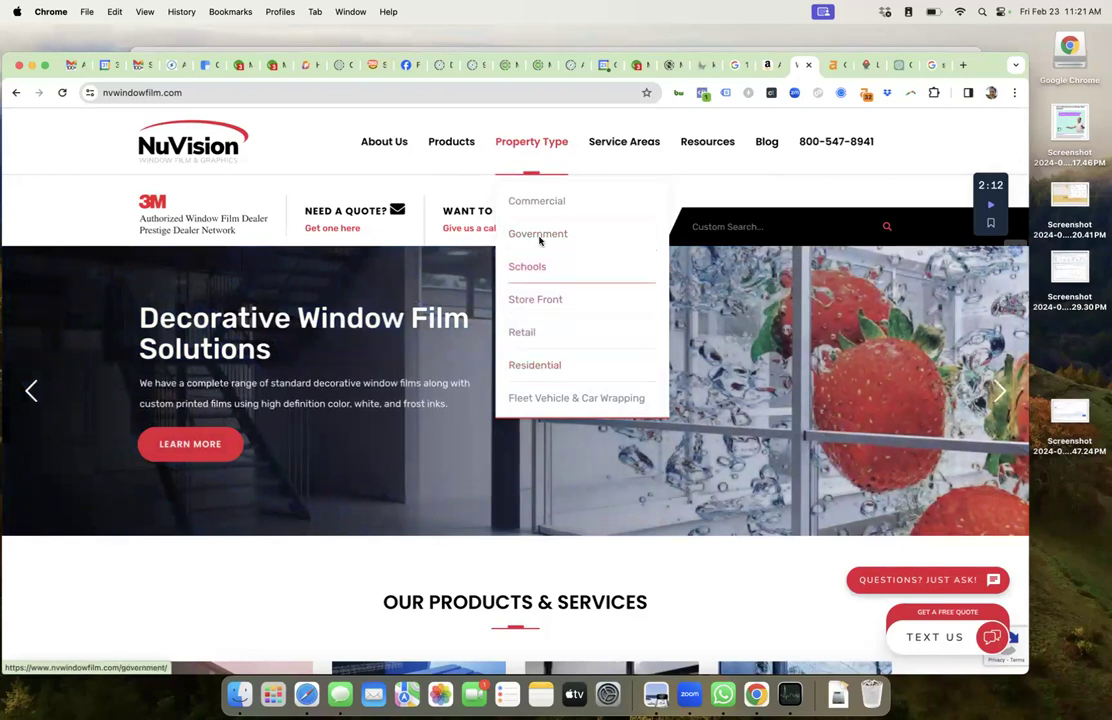
pyautogui.moveTo(611, 144)
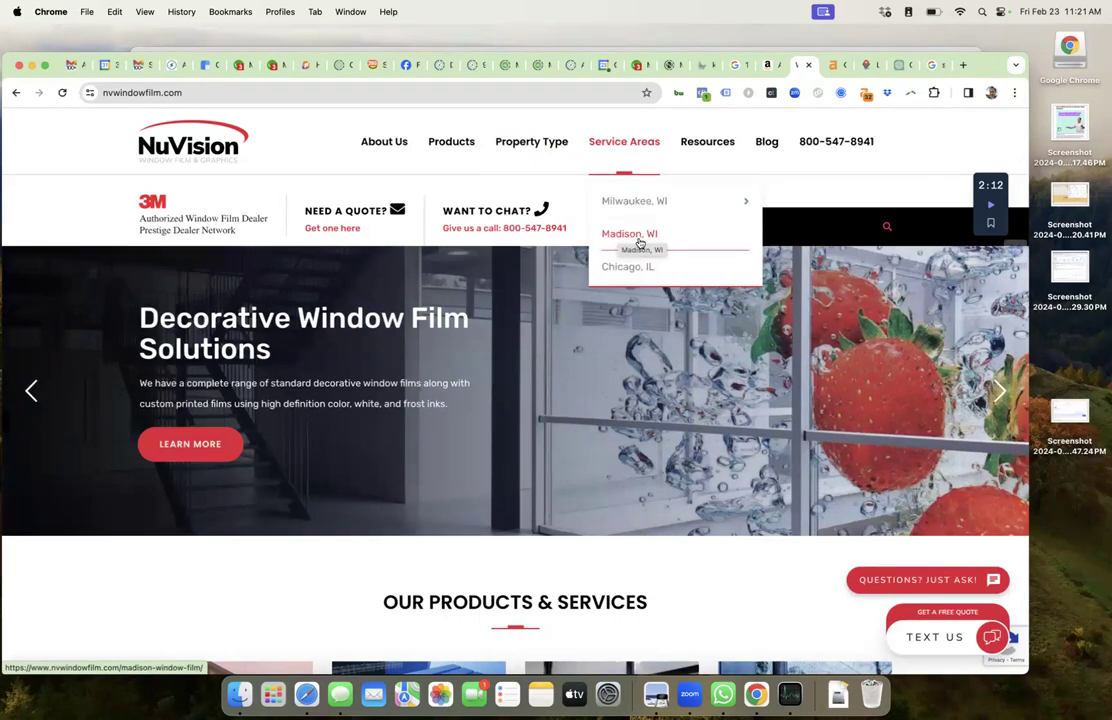
pyautogui.moveTo(656, 201)
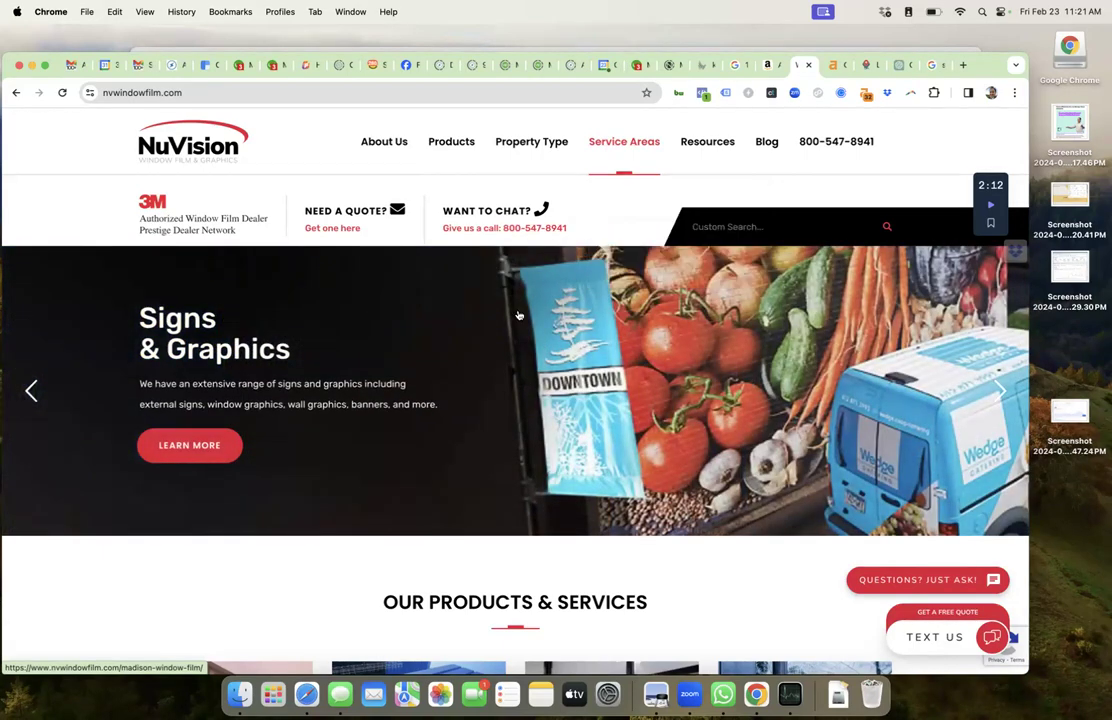
pyautogui.scroll(-5, 492, 335)
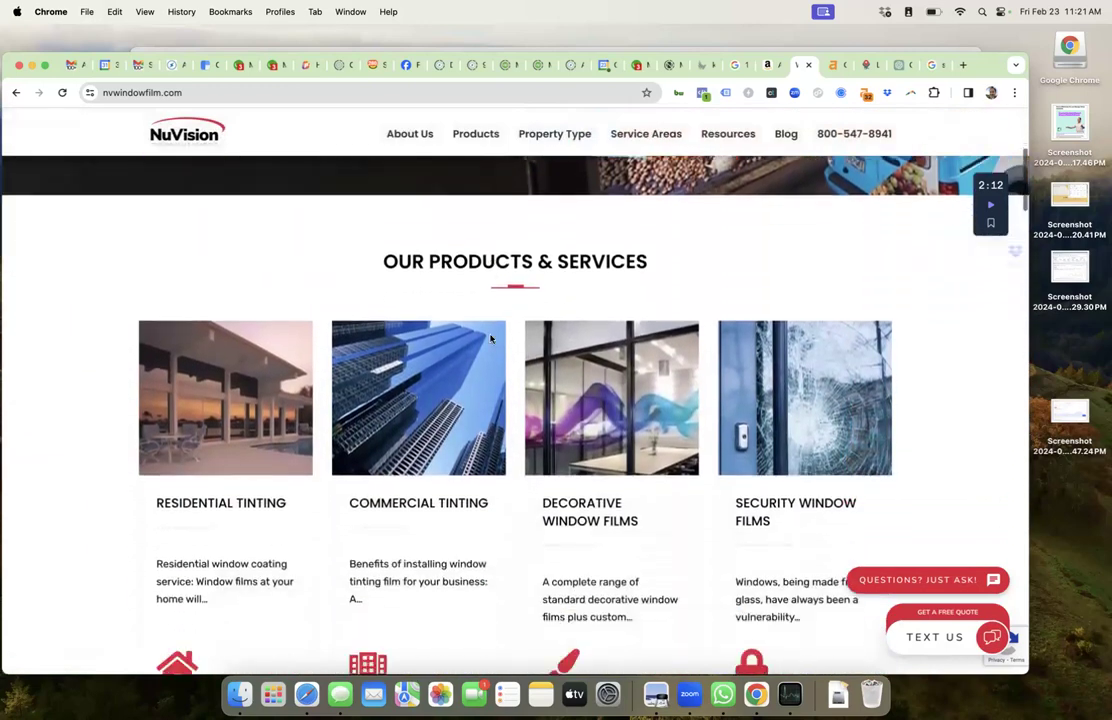
pyautogui.scroll(-5, 491, 339)
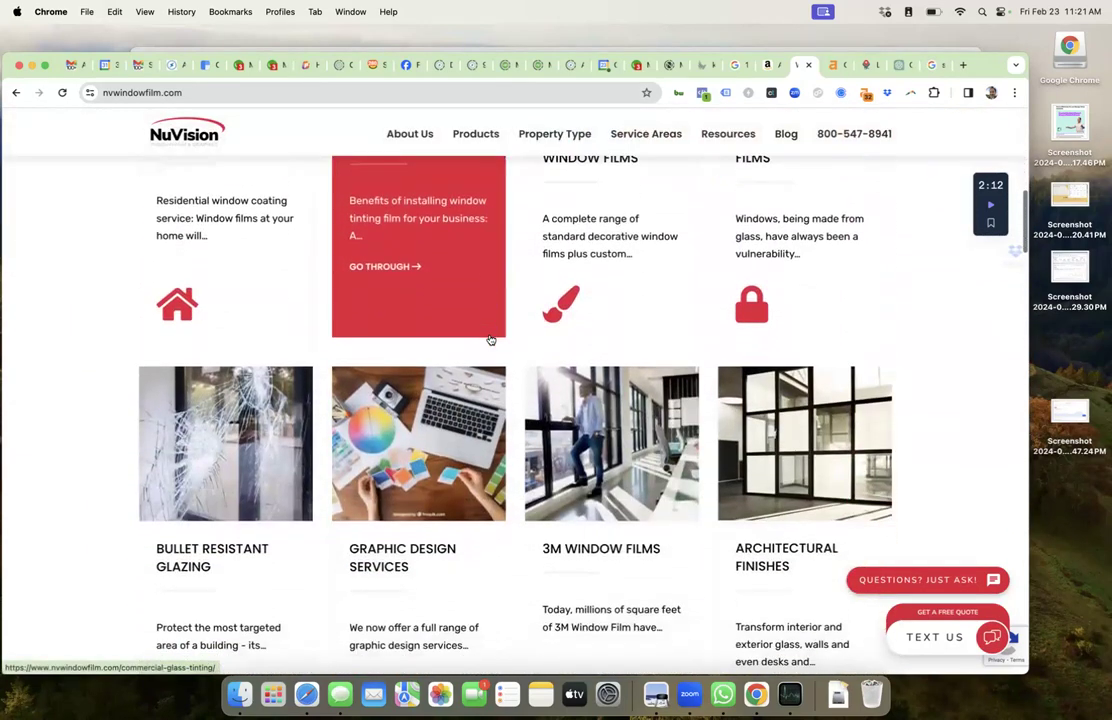
pyautogui.scroll(3, 491, 340)
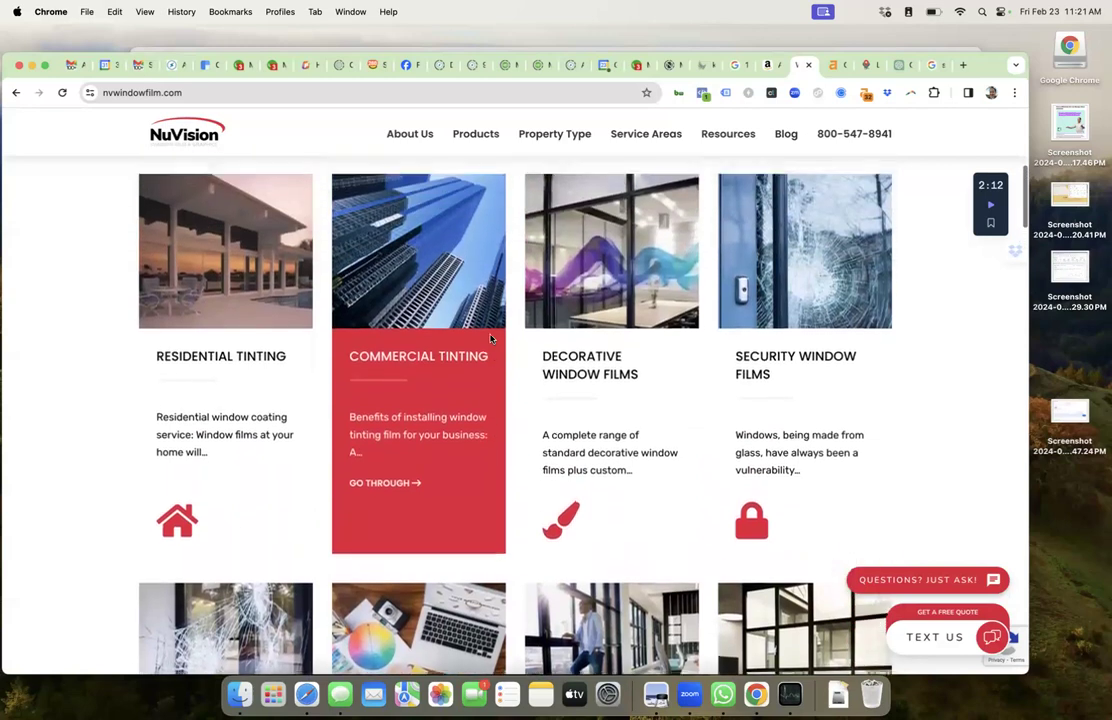
# Step: Search Google for "data pins" in a new tab and open the DataPins map ranking app's website
pyautogui.press('super+t')
pyautogui.write('data p')
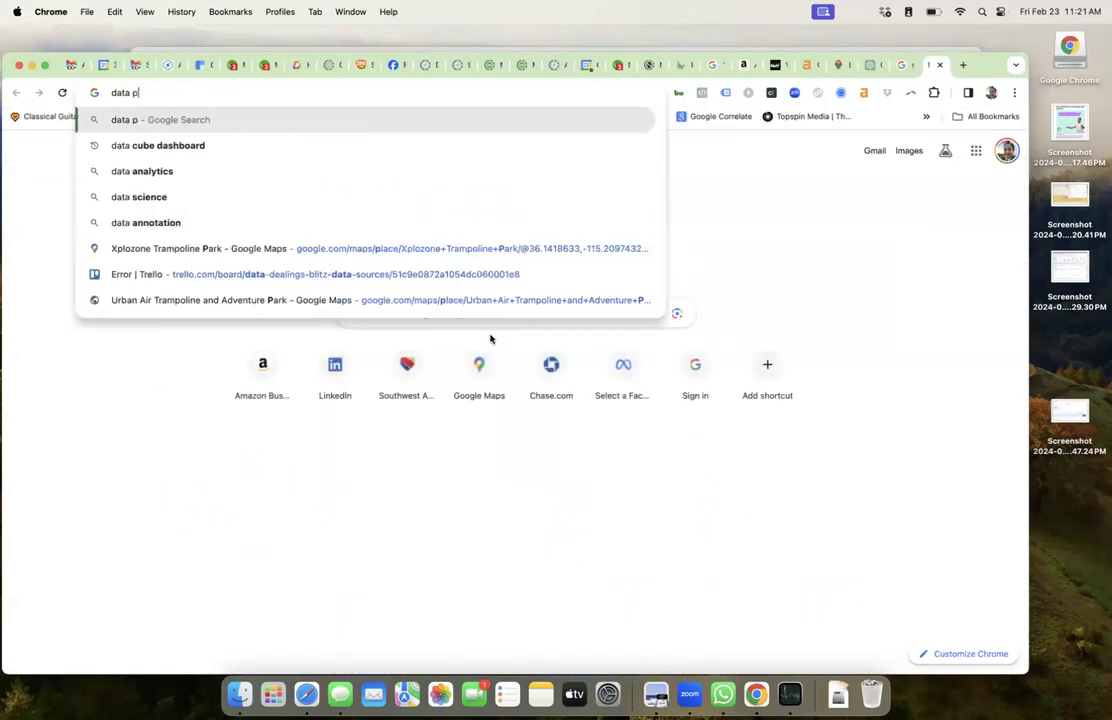
pyautogui.write('ins')
pyautogui.press('Return')
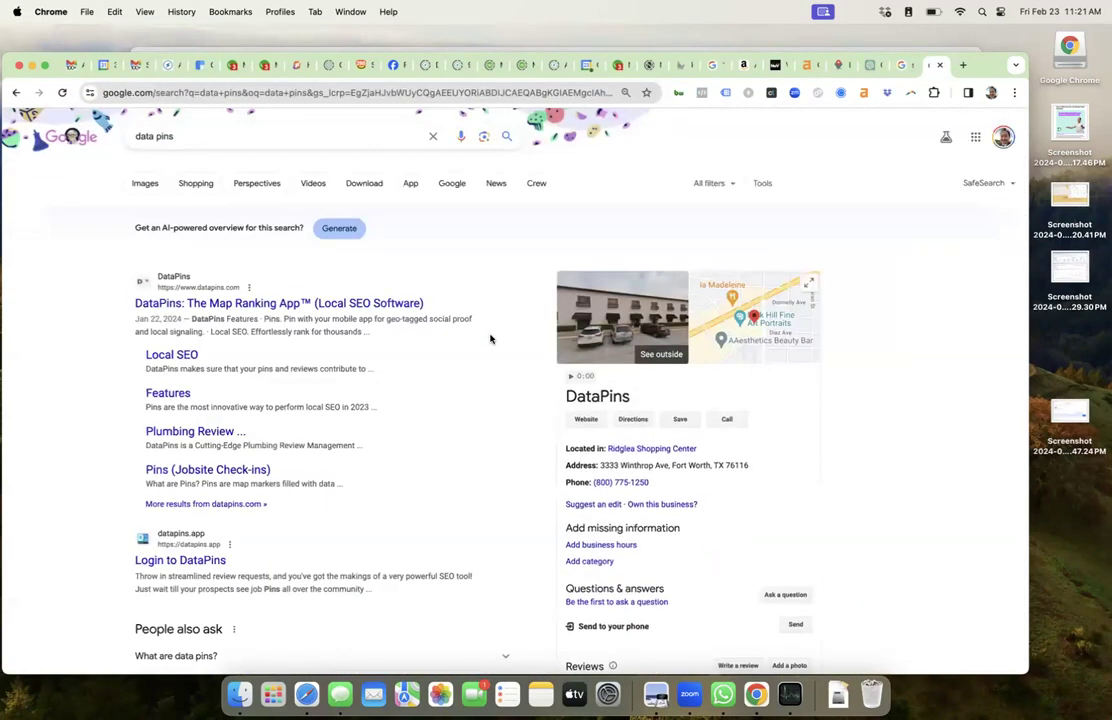
pyautogui.scroll(-1, 335, 430)
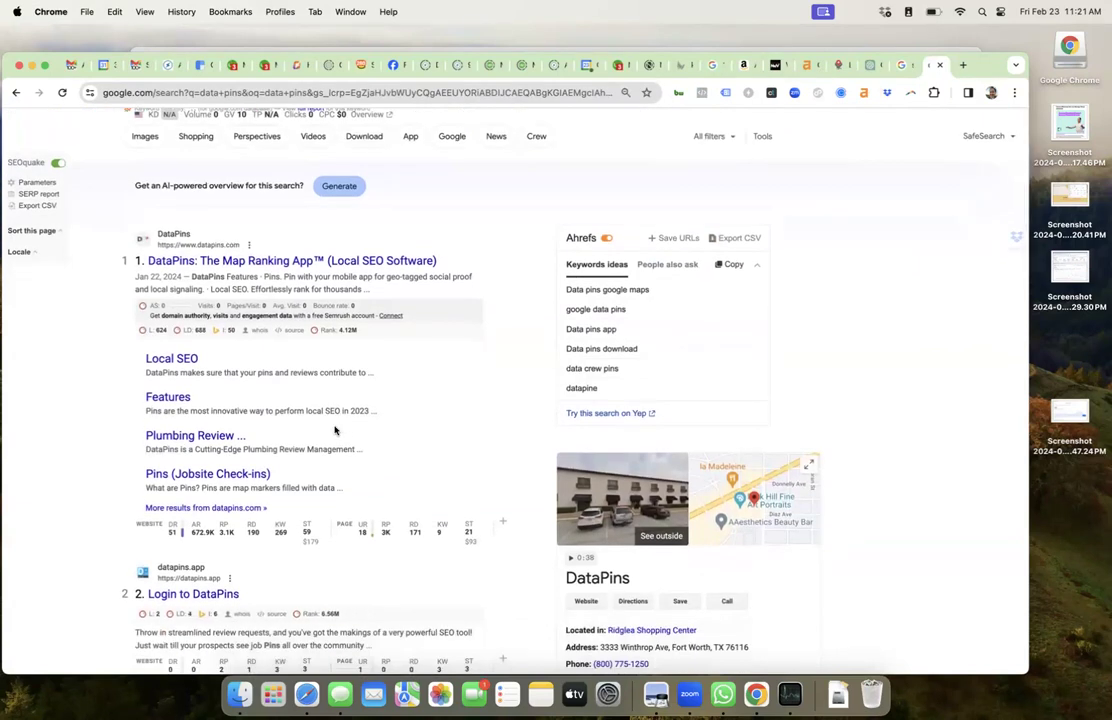
pyautogui.click(375, 260)
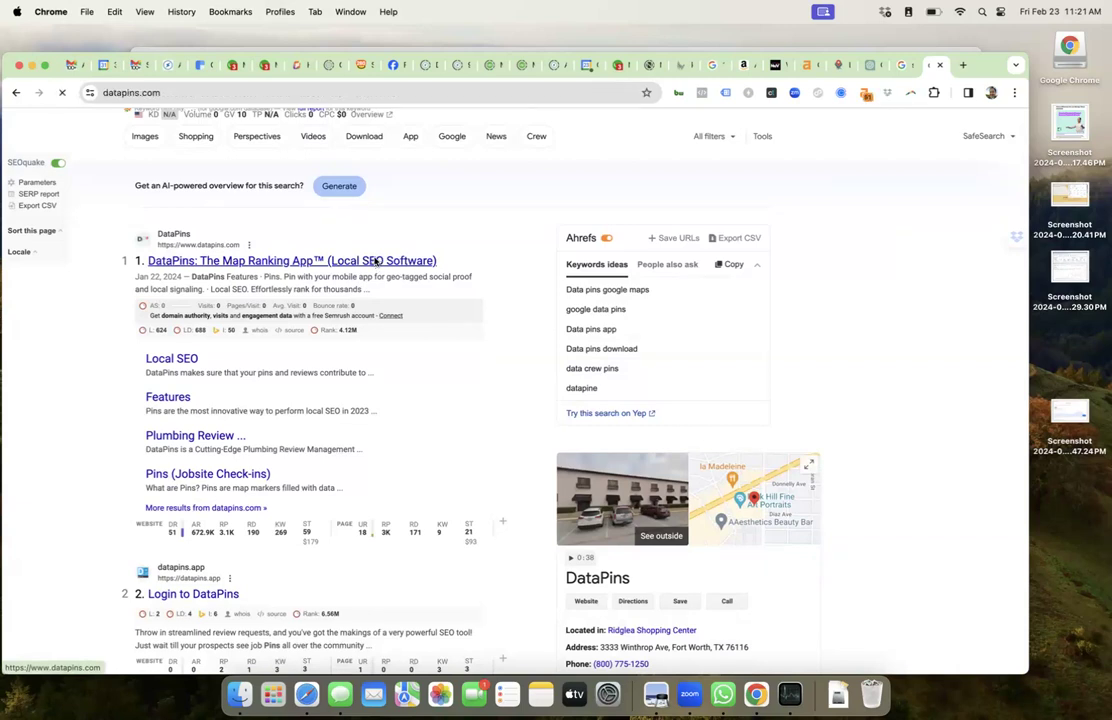